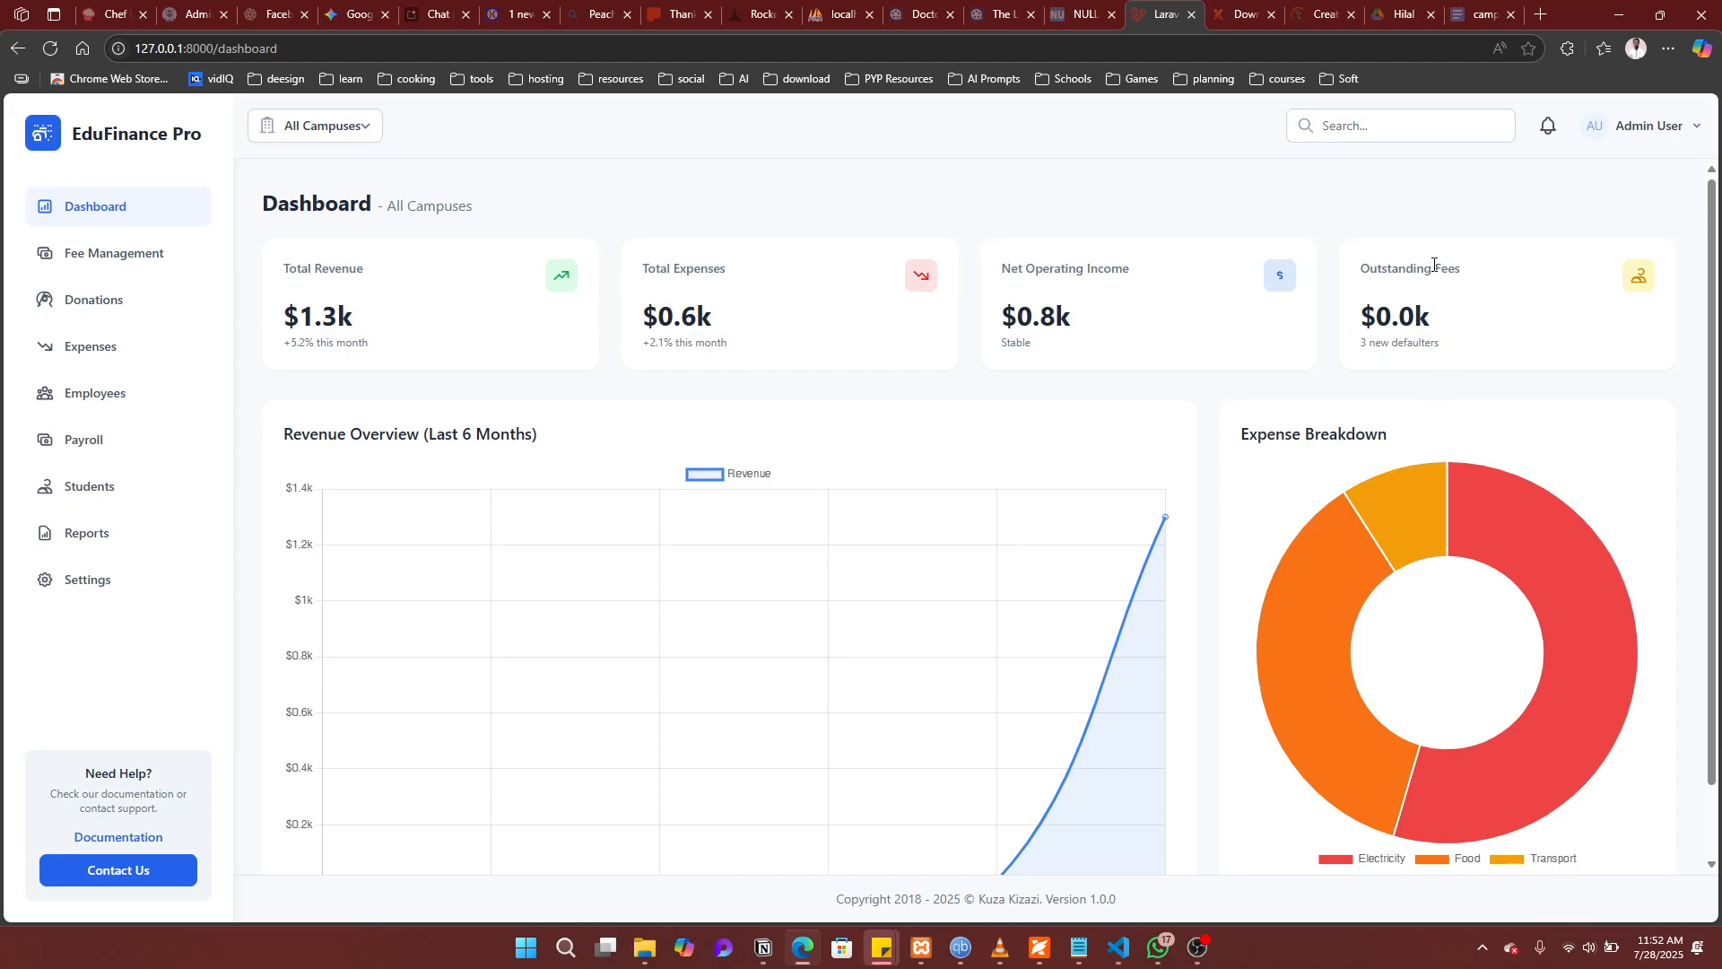
Step: Look through the Fee Management invoices, Donations and Expenses lists
scroll(1126, 513, down, 1)
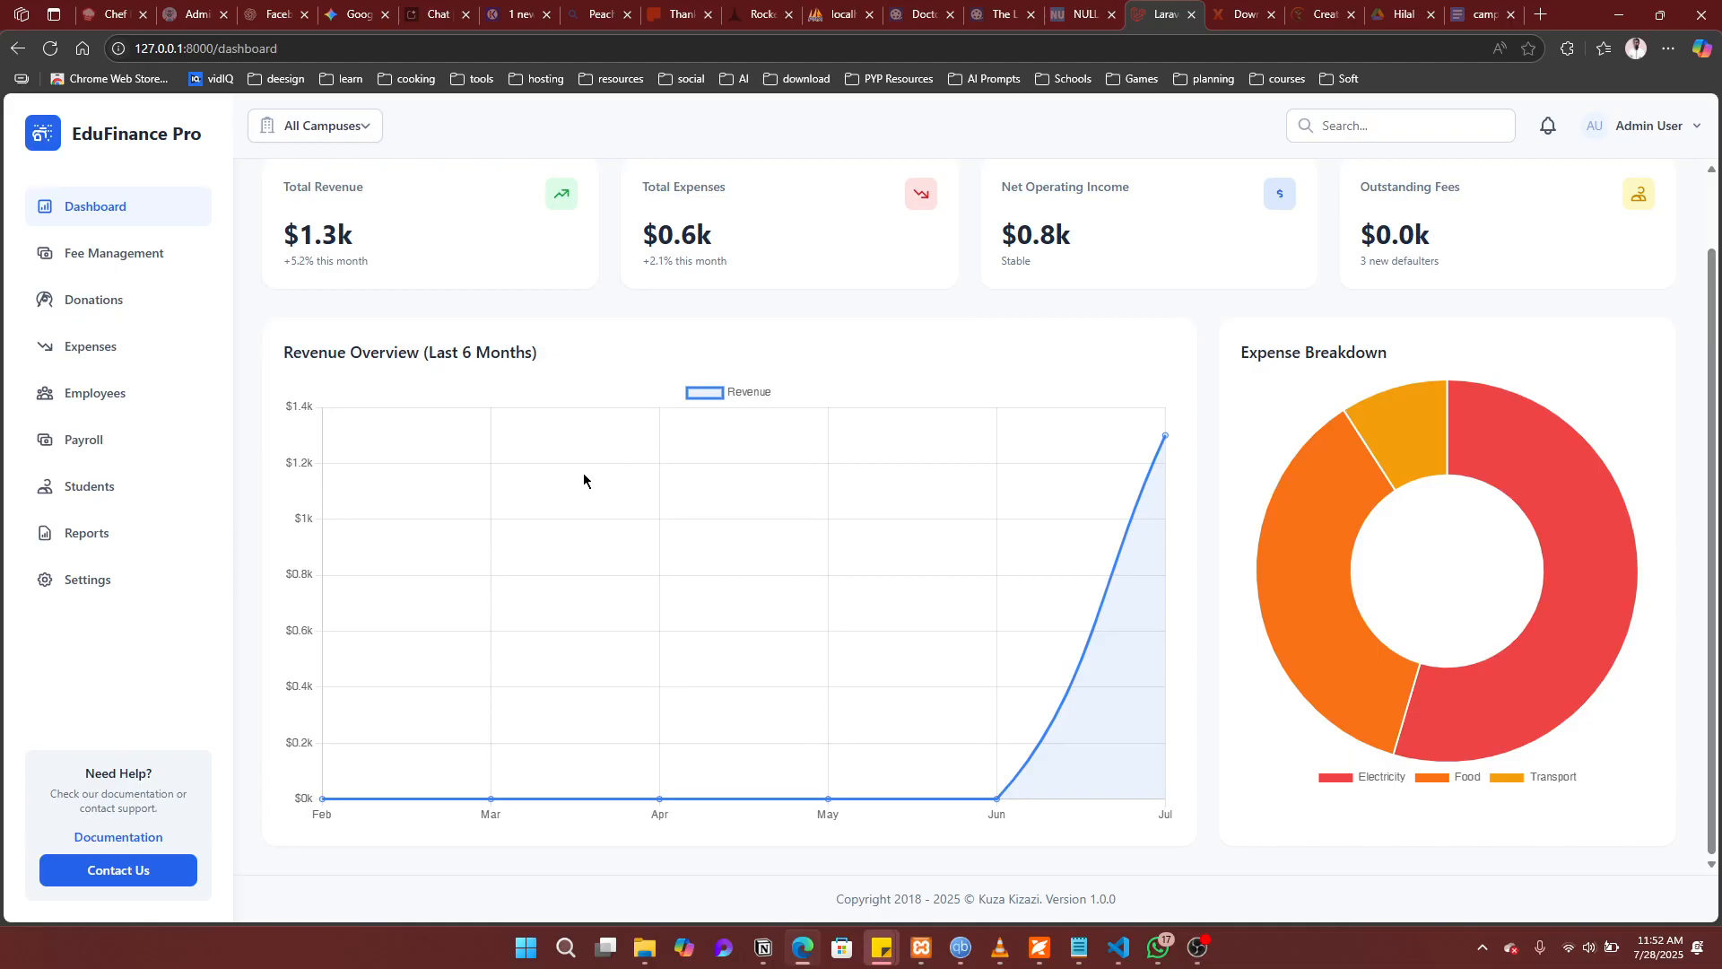
mouse_move(1280, 565)
scroll(348, 384, up, 1)
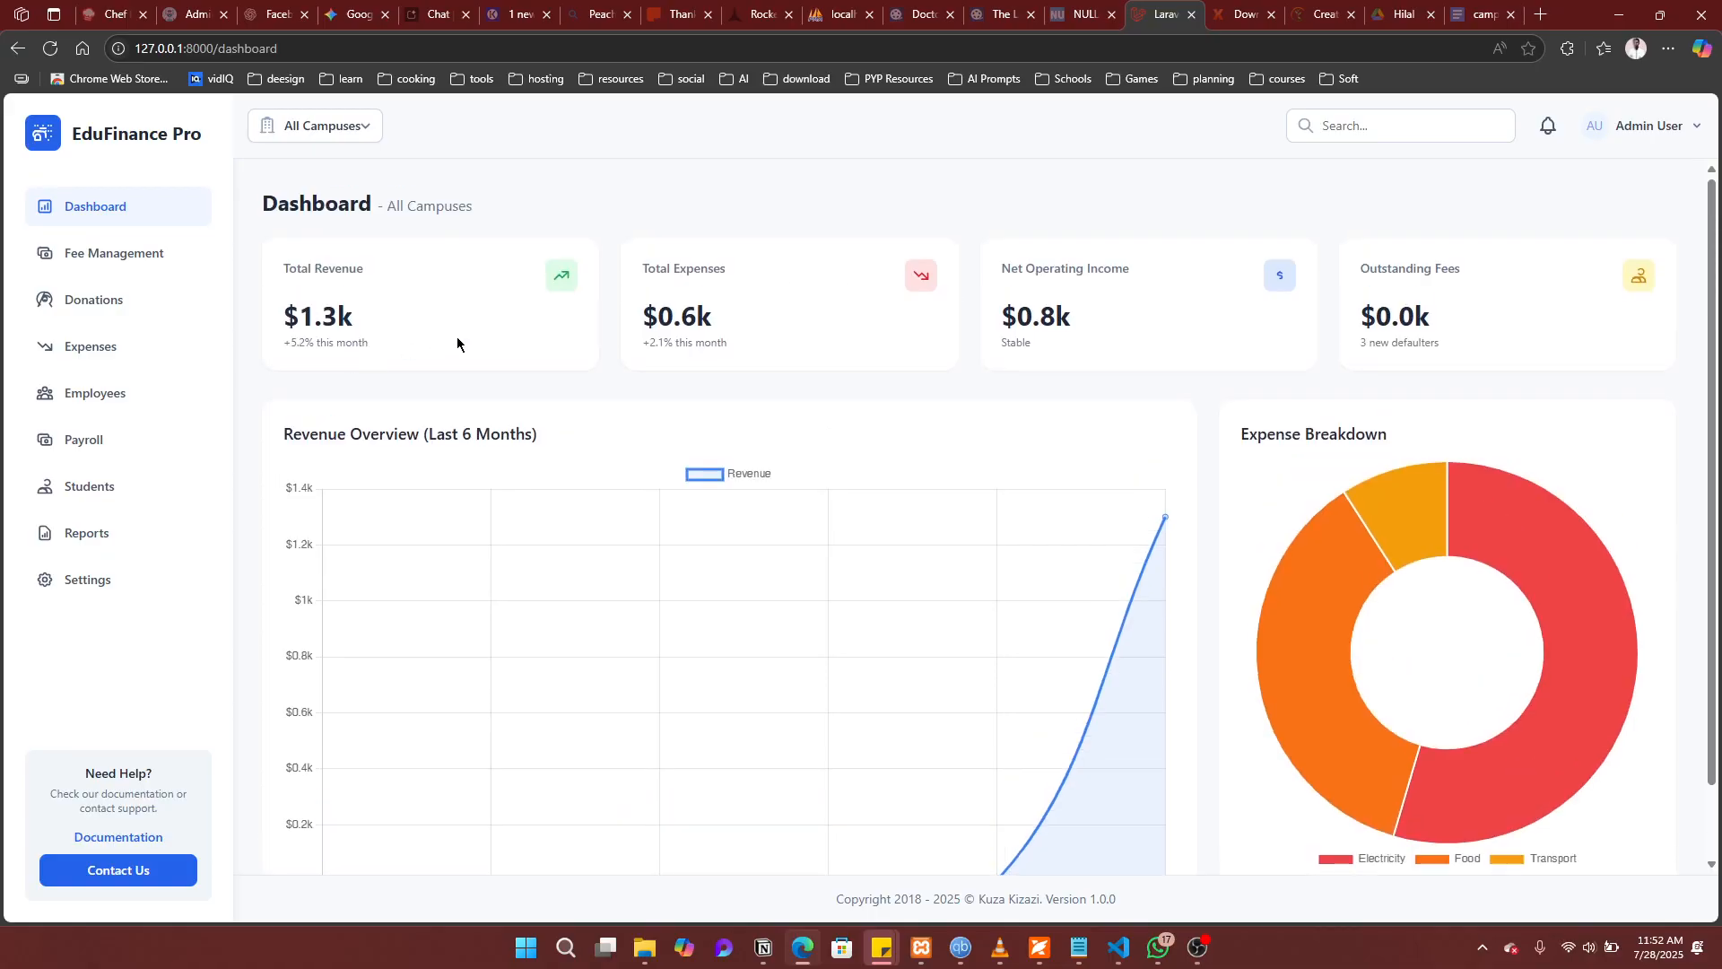
click(86, 268)
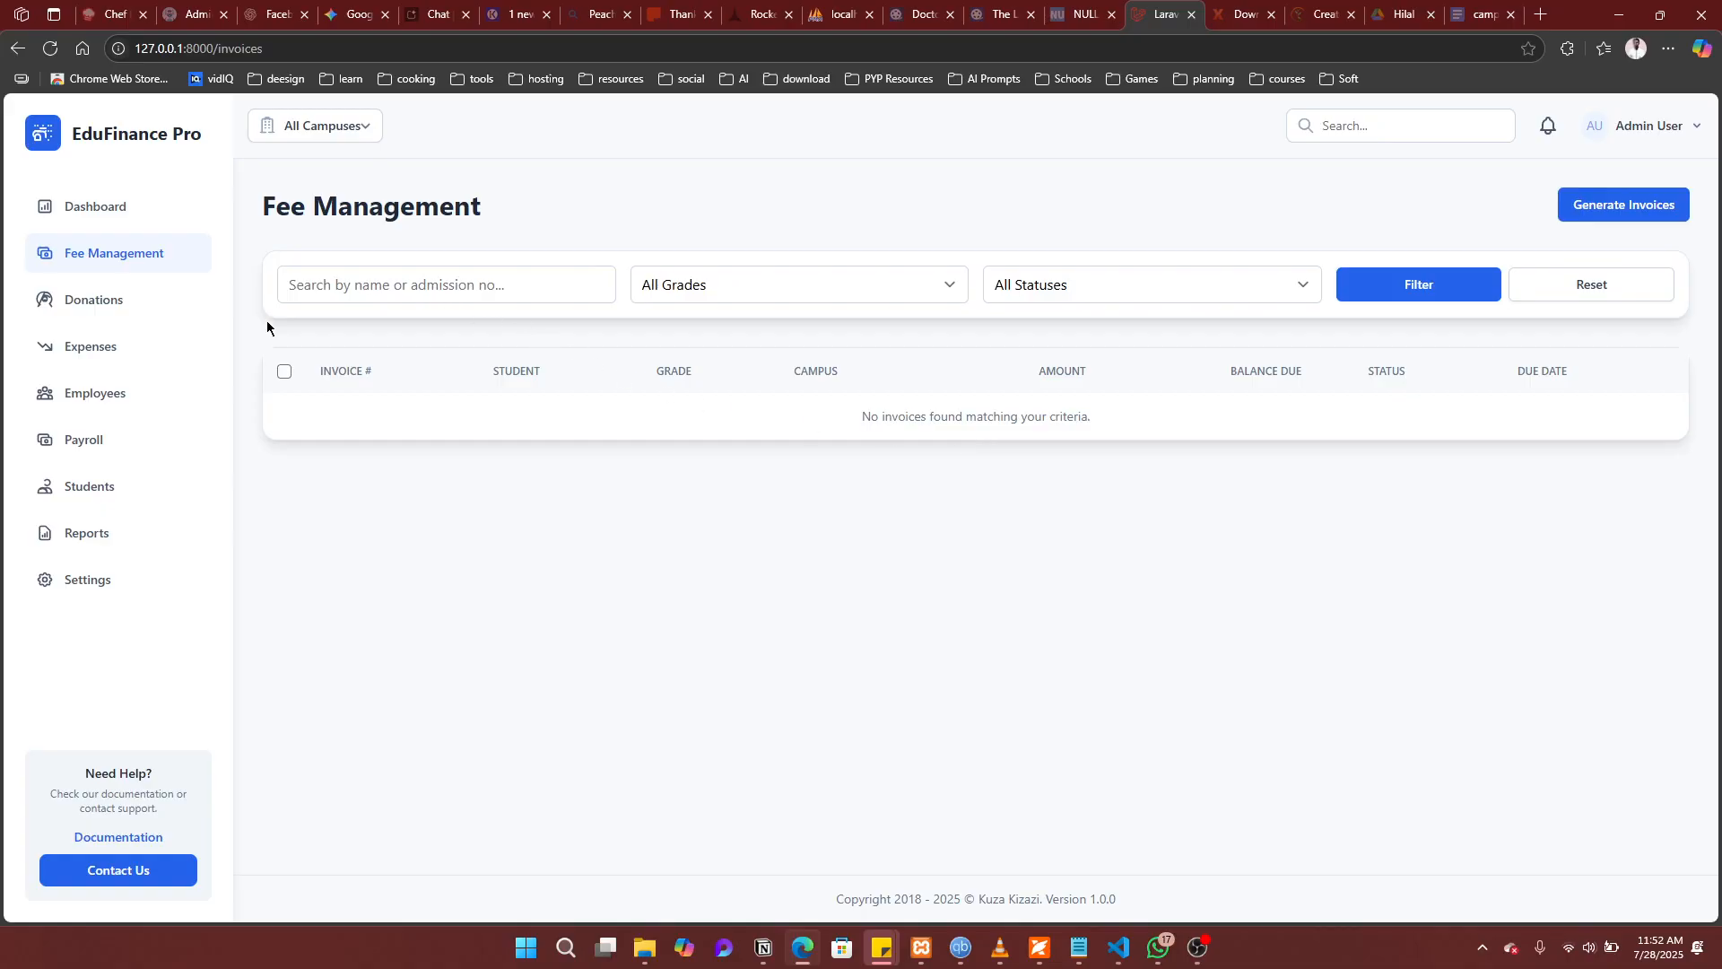
click(163, 303)
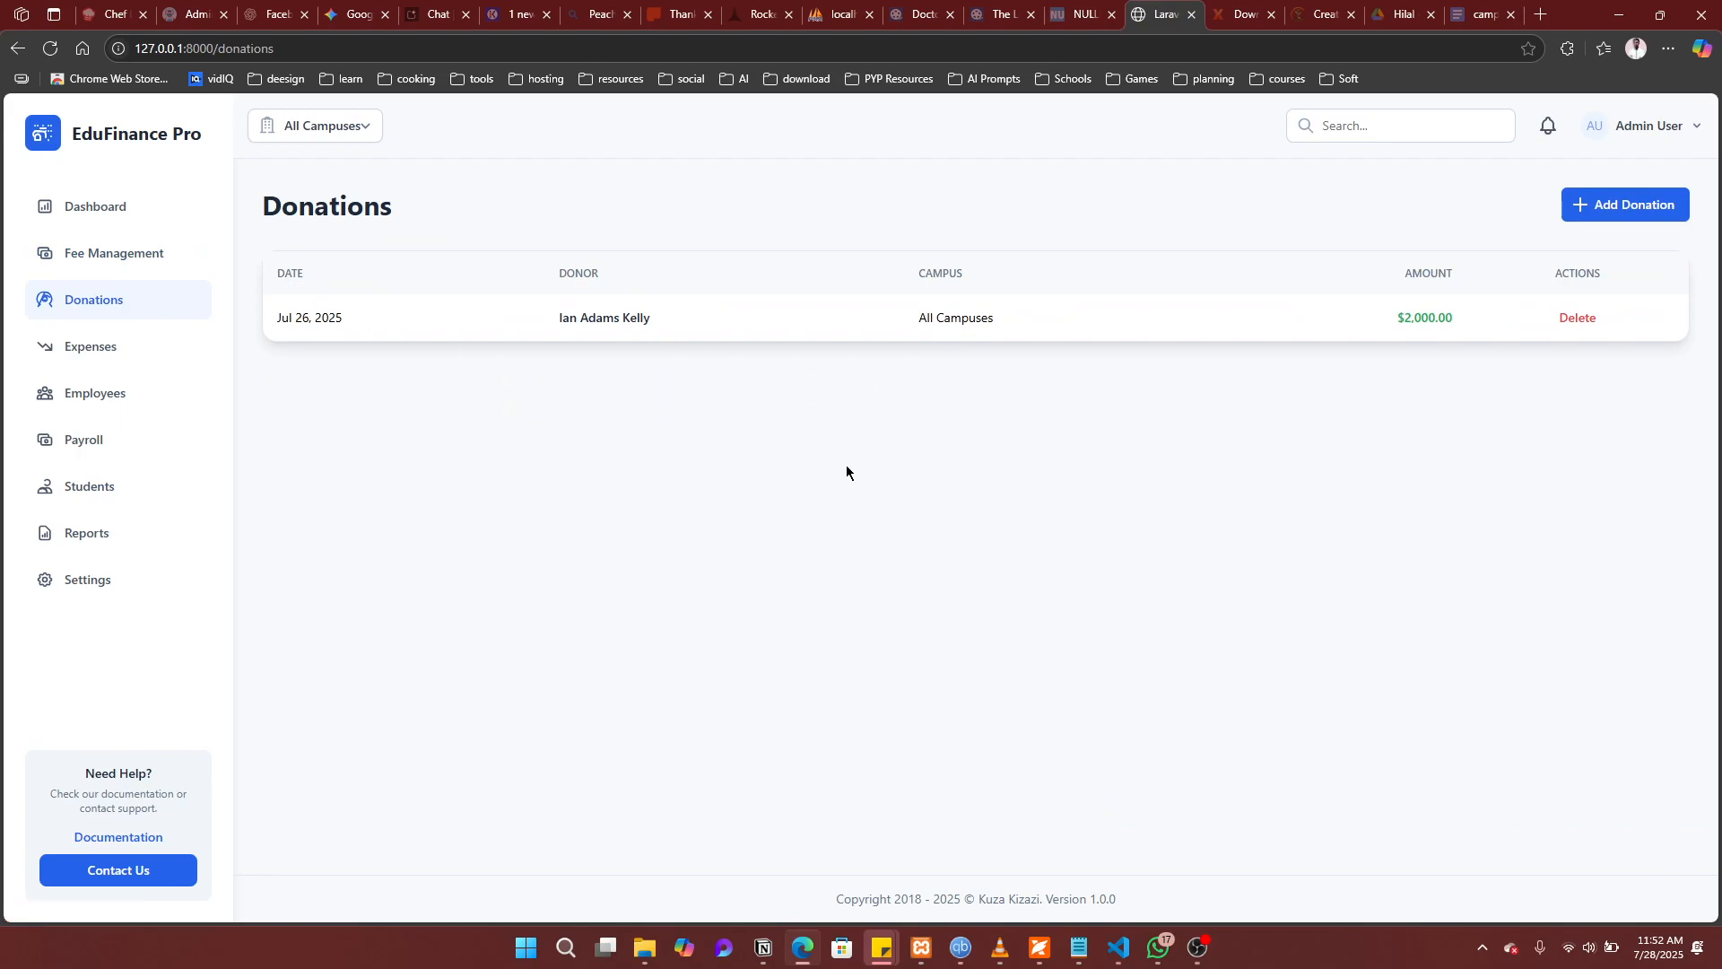
click(86, 348)
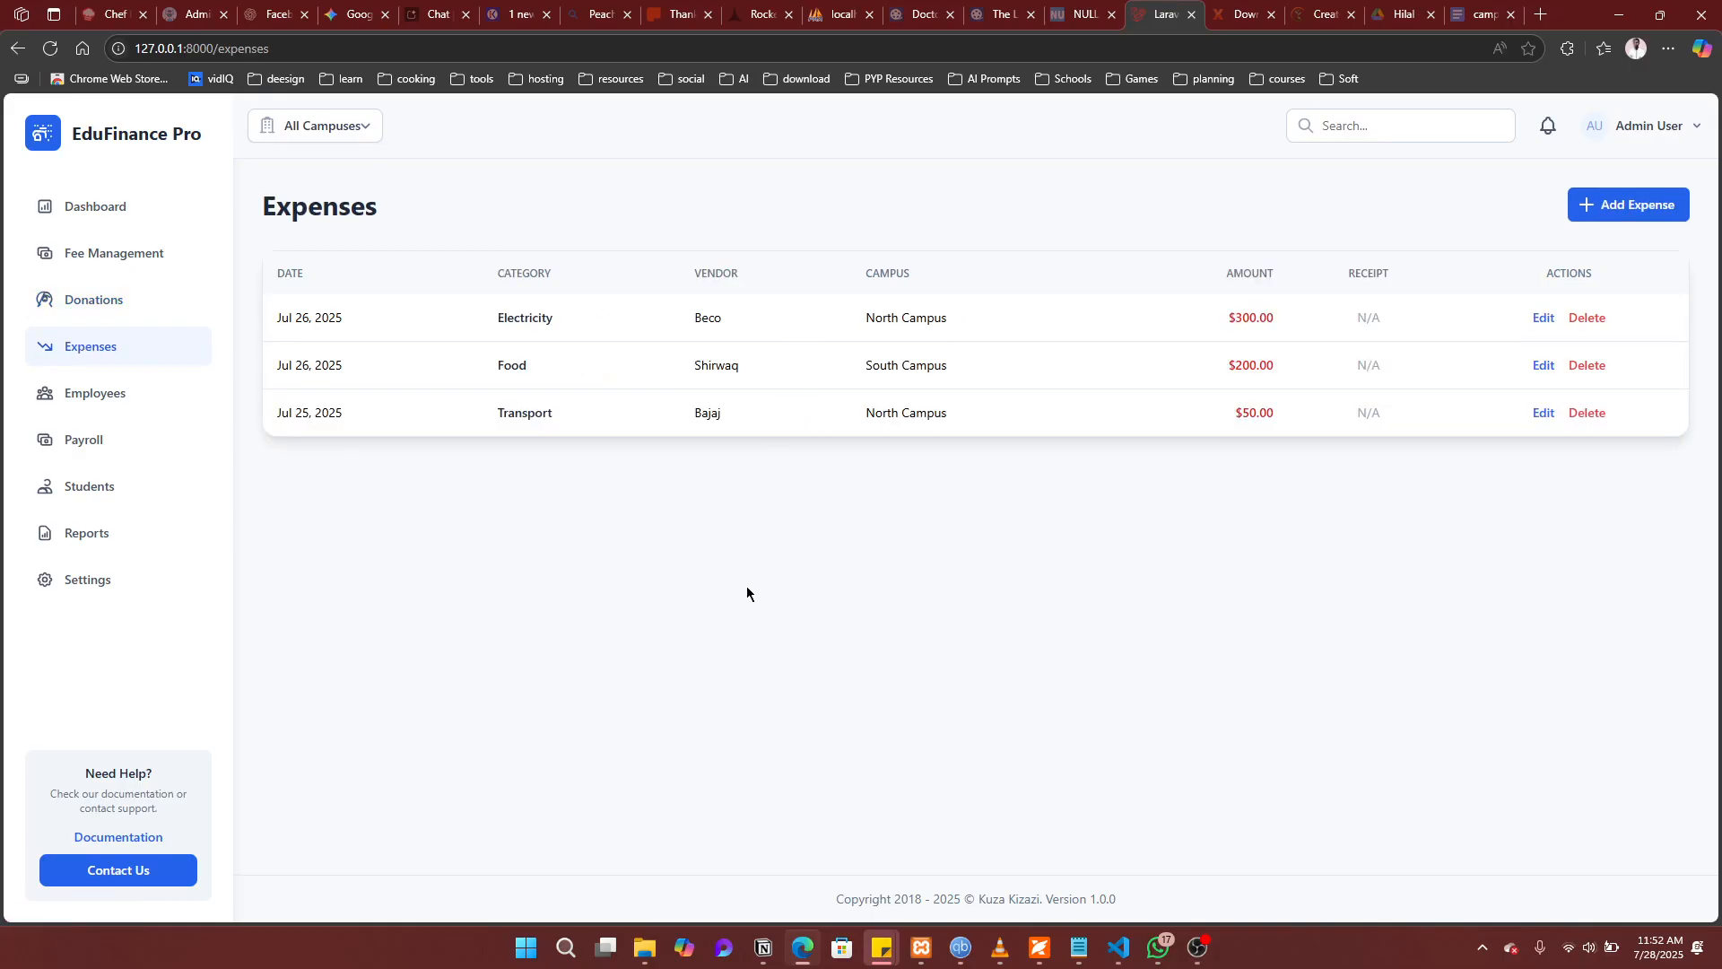
Step: Check the Employees and Payroll pages, ending on the Students list with balances
click(102, 401)
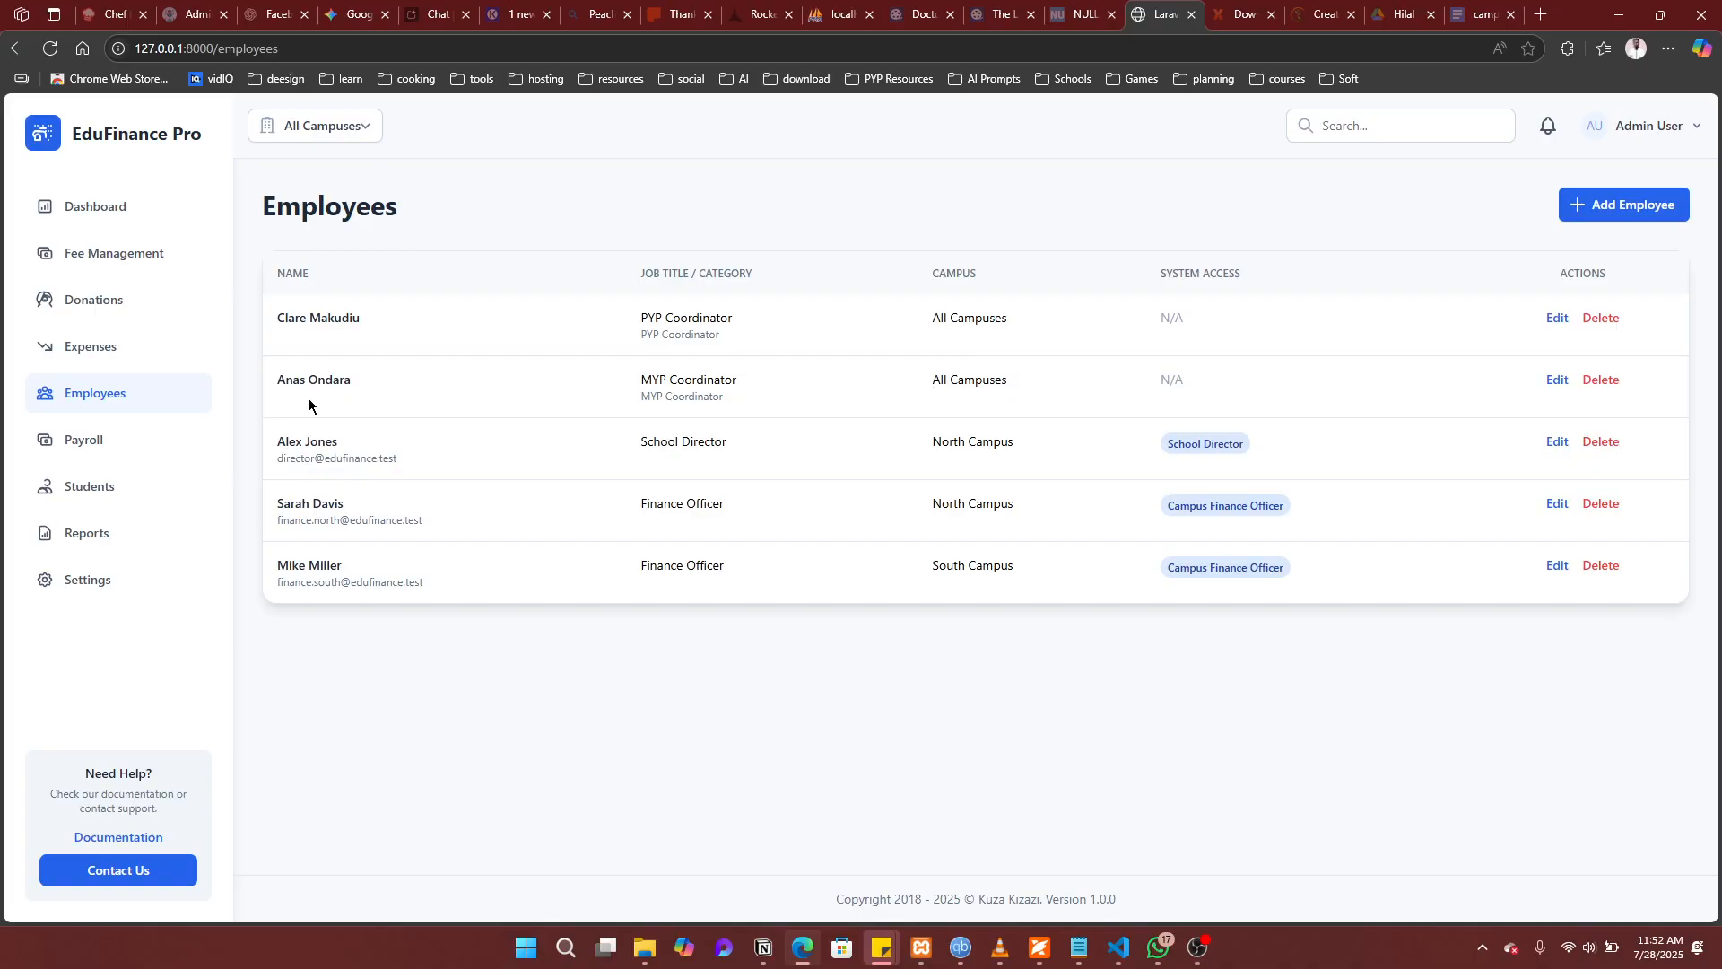
click(75, 447)
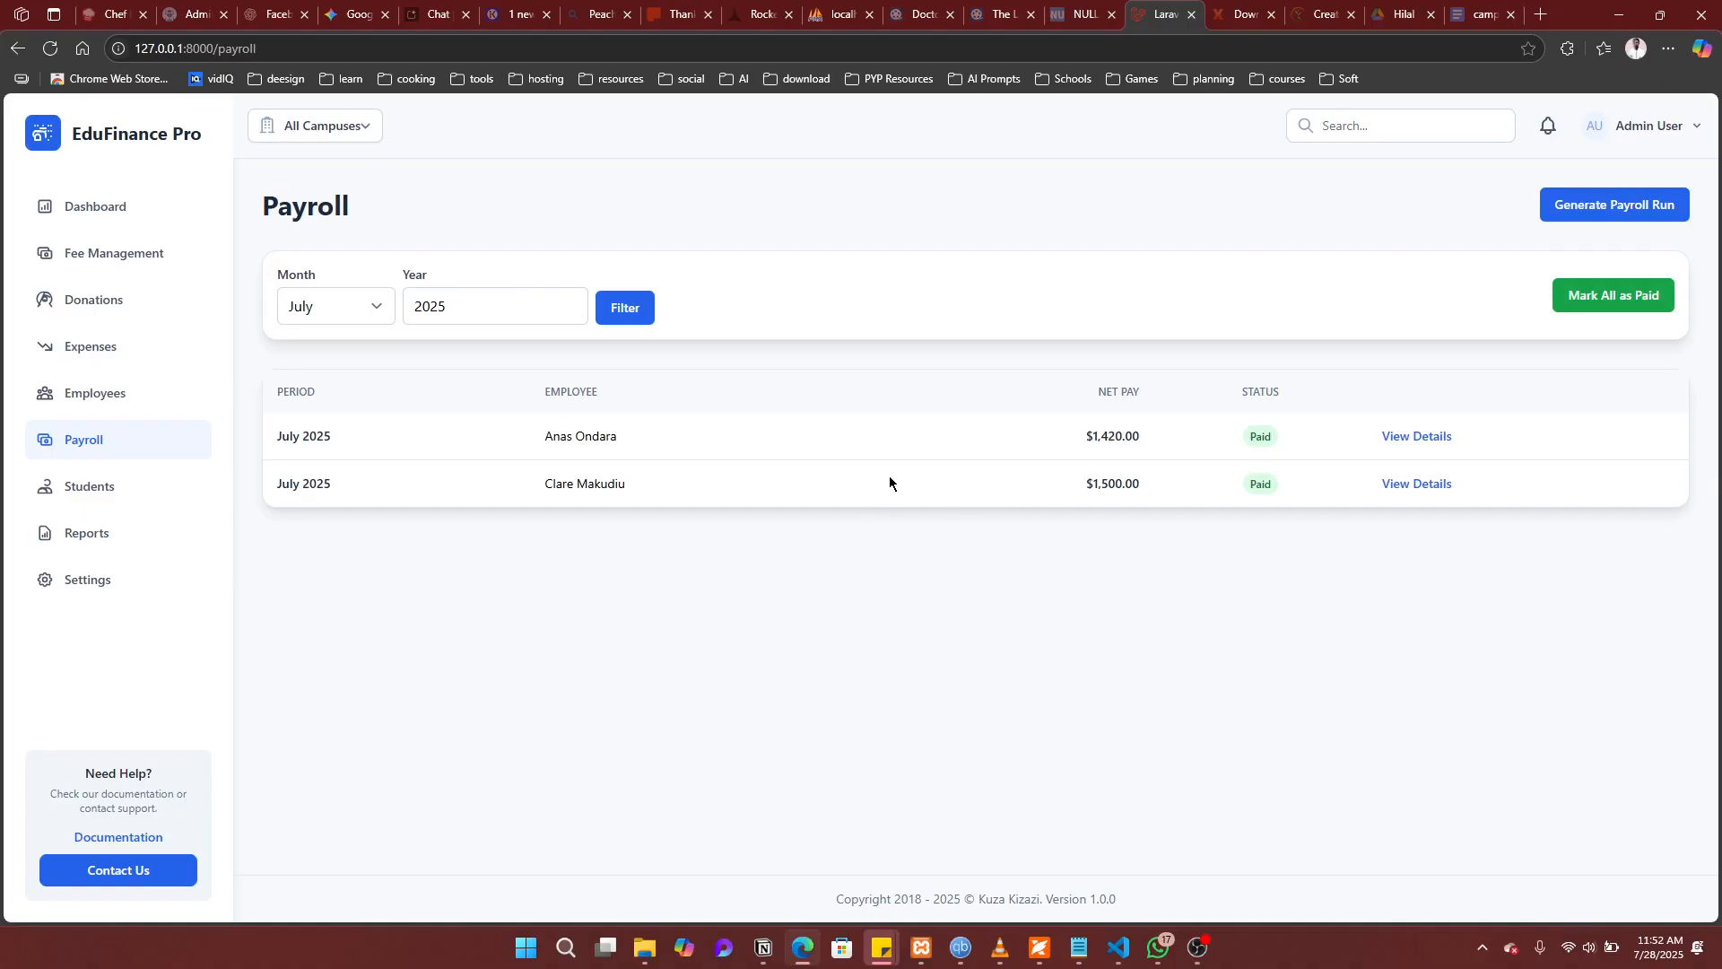
click(116, 486)
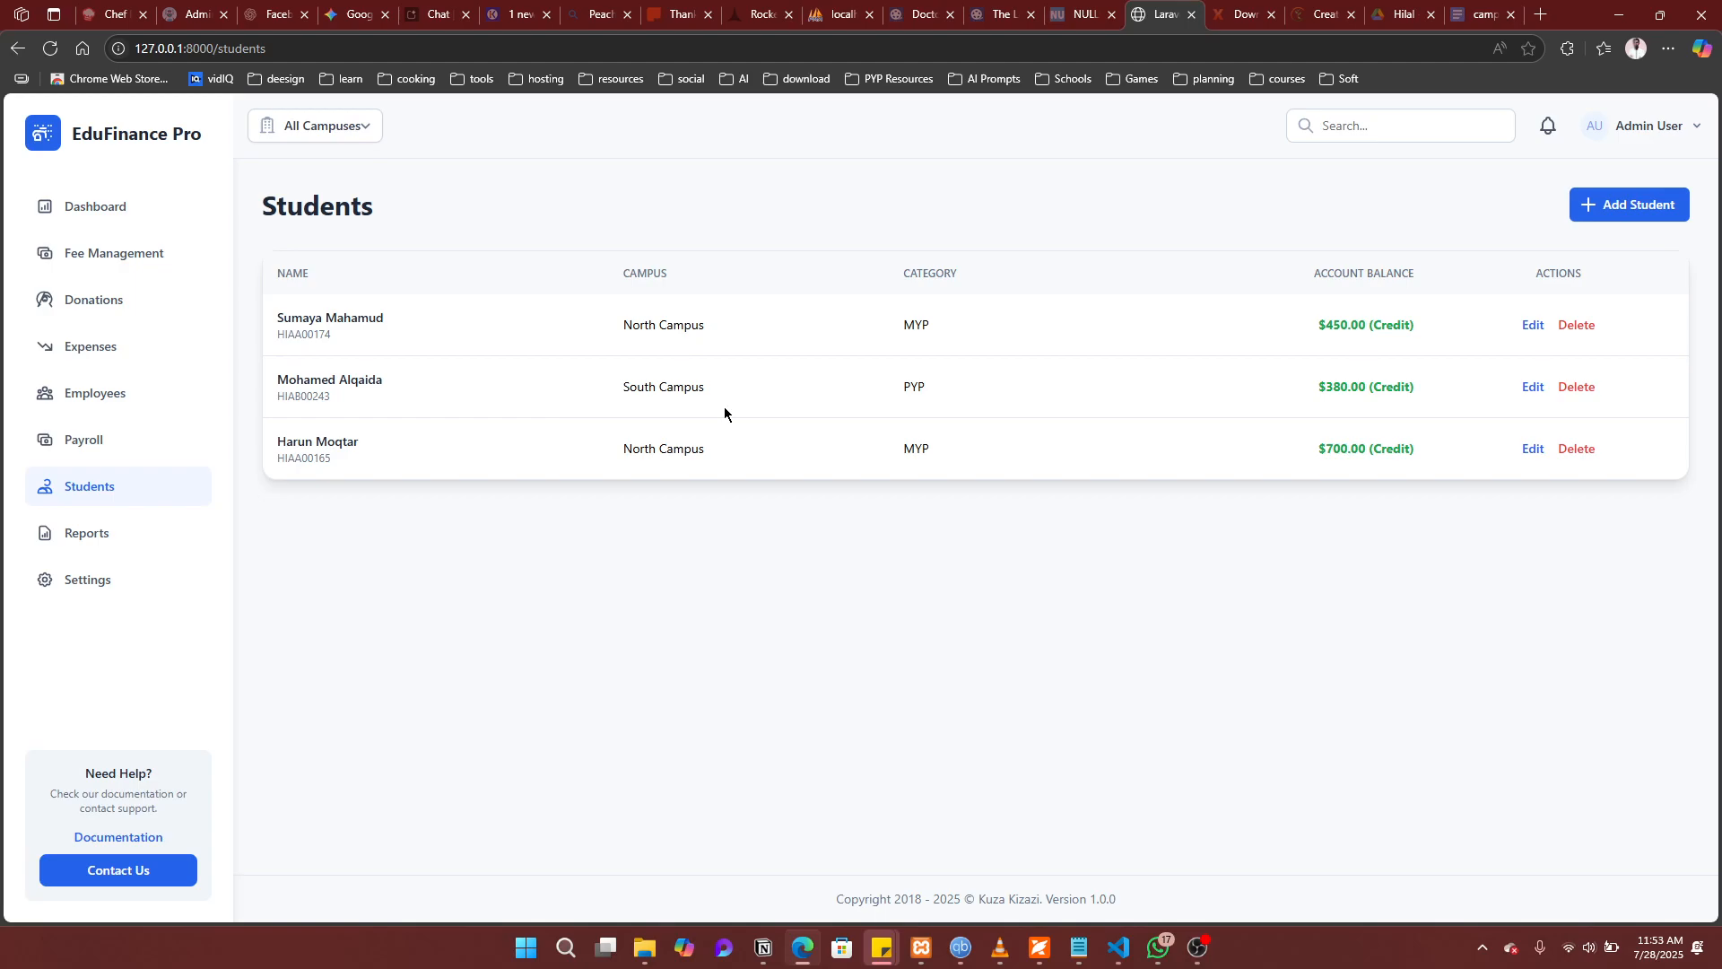
Step: Pass through Reports to Settings' Student Fees: PYP tuition $100, transport $20; MYP tuition $150
click(137, 538)
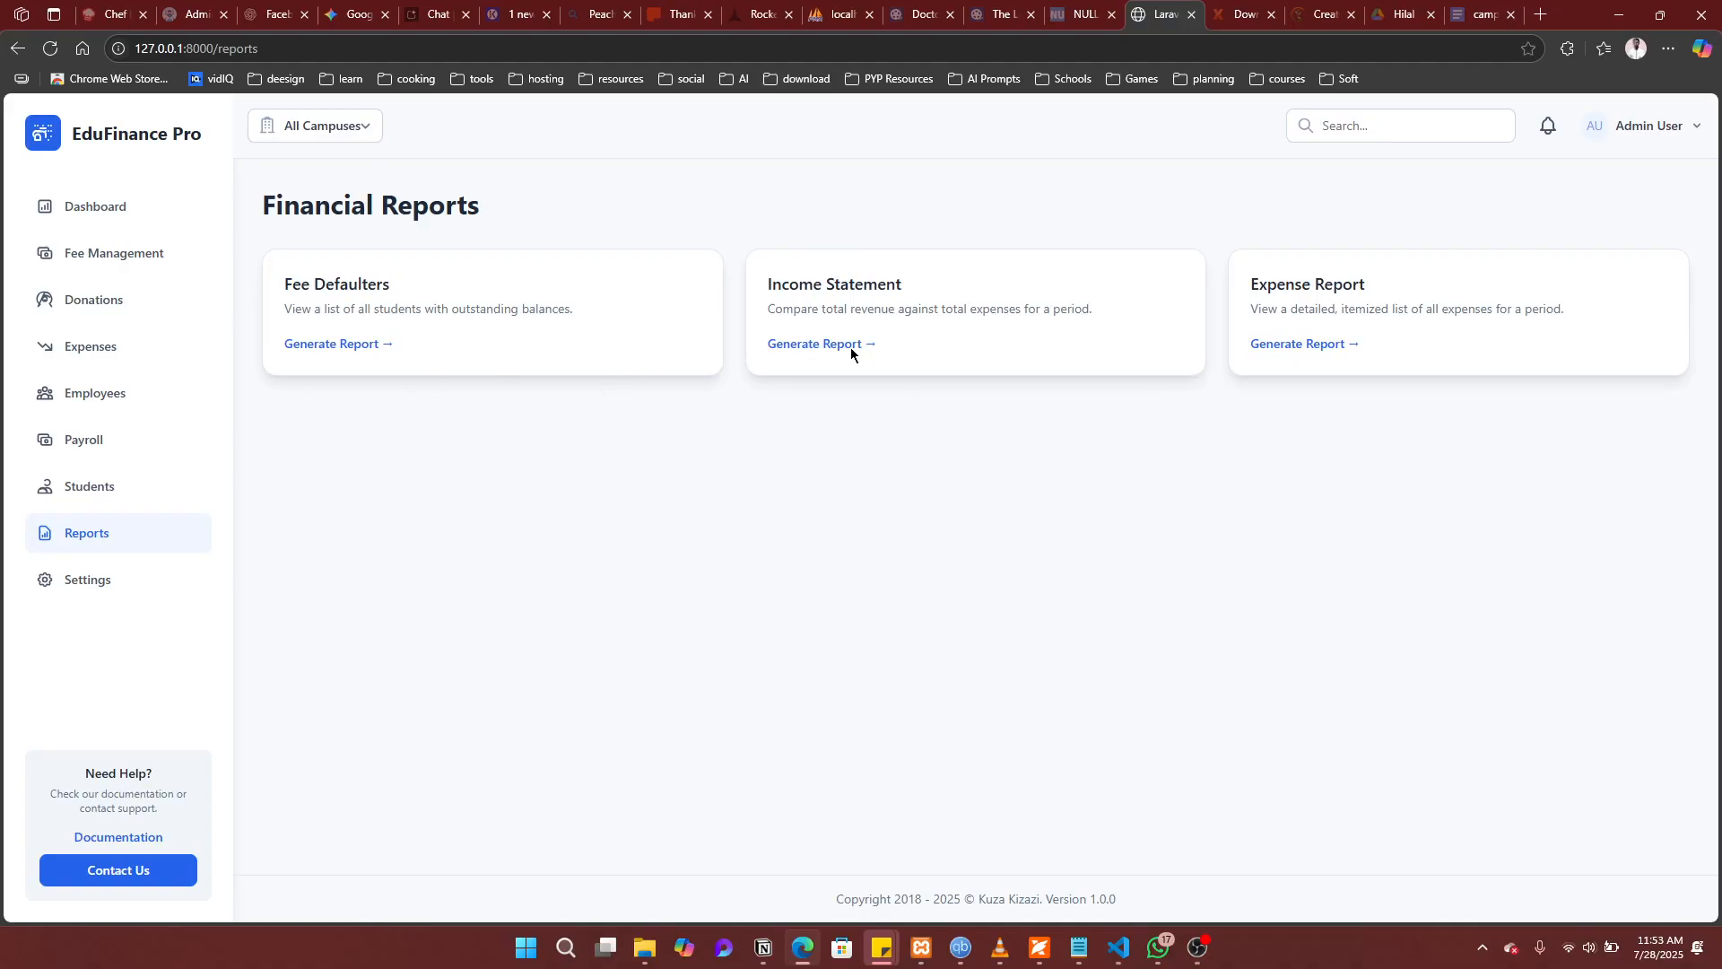
click(112, 591)
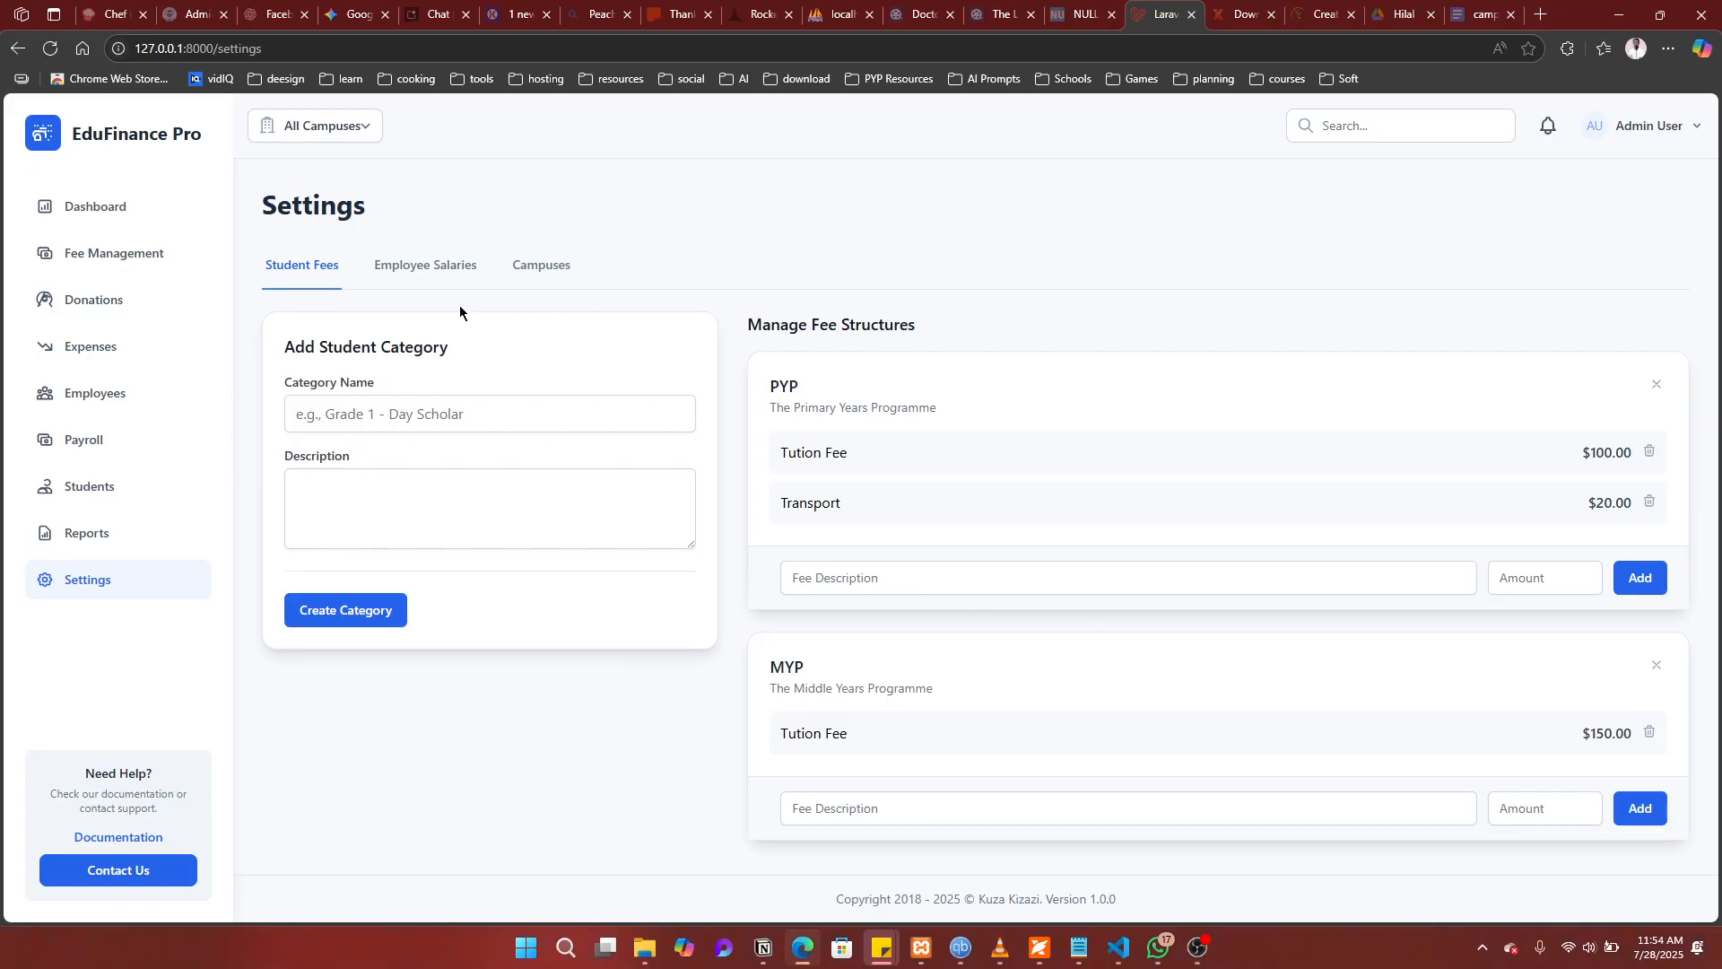
Step: Review the Employee Salaries and Campuses settings, then return to the Students list
click(432, 275)
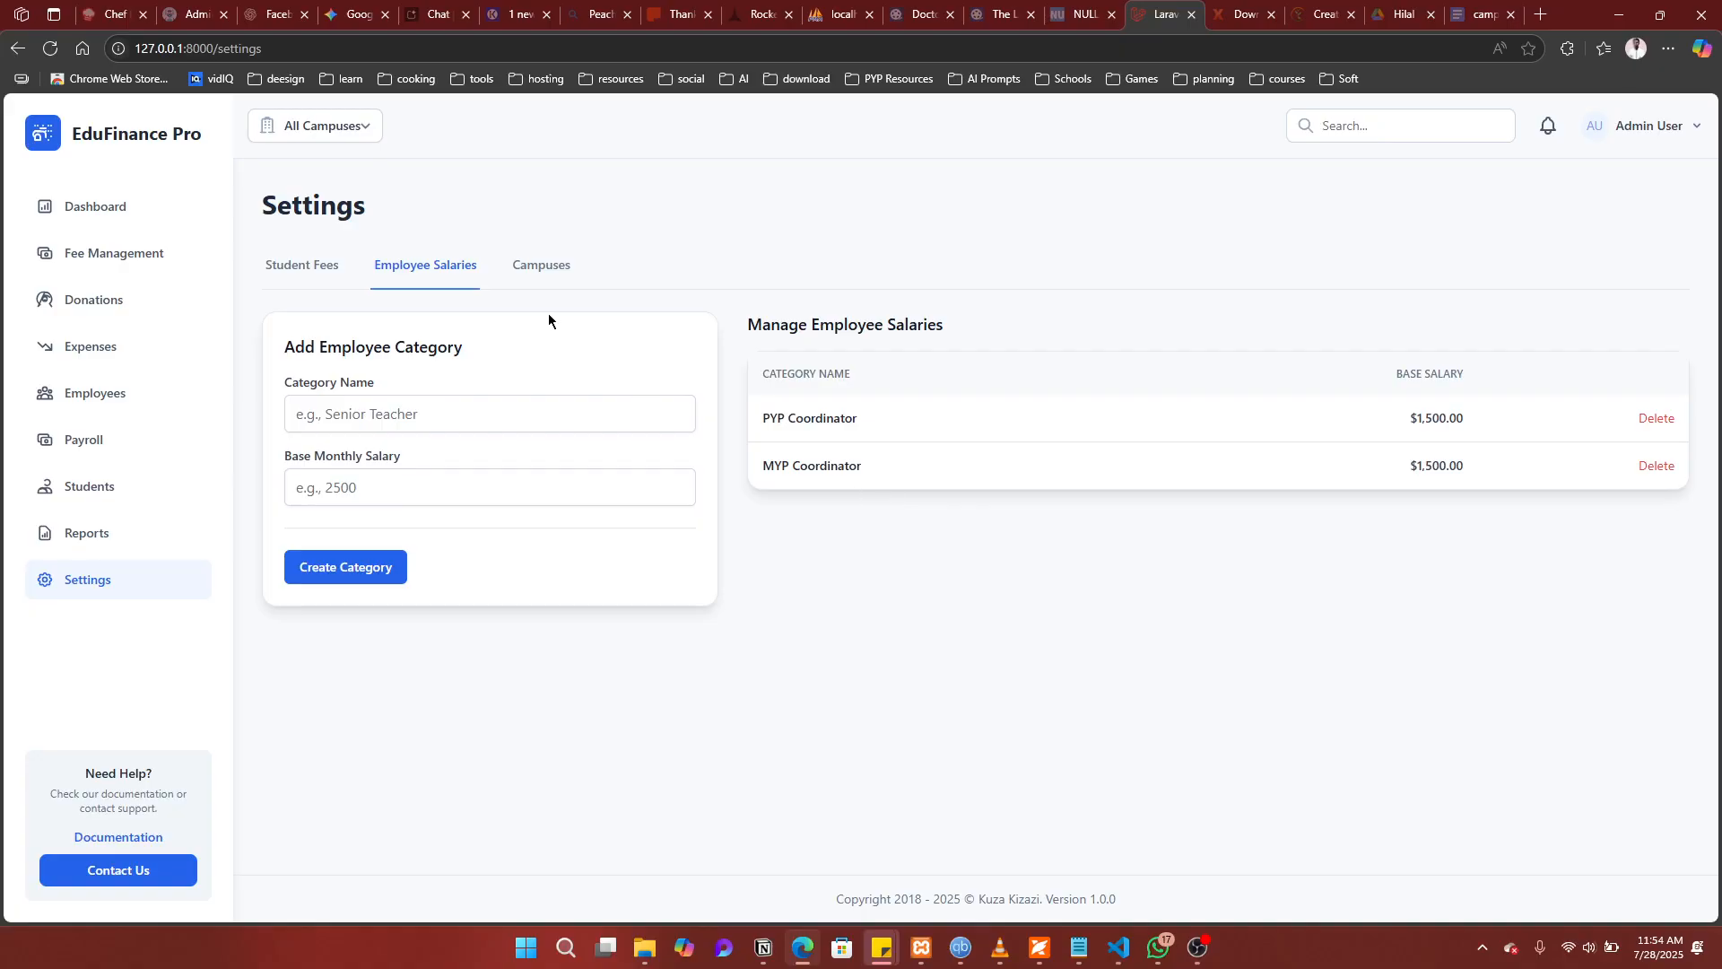
click(522, 267)
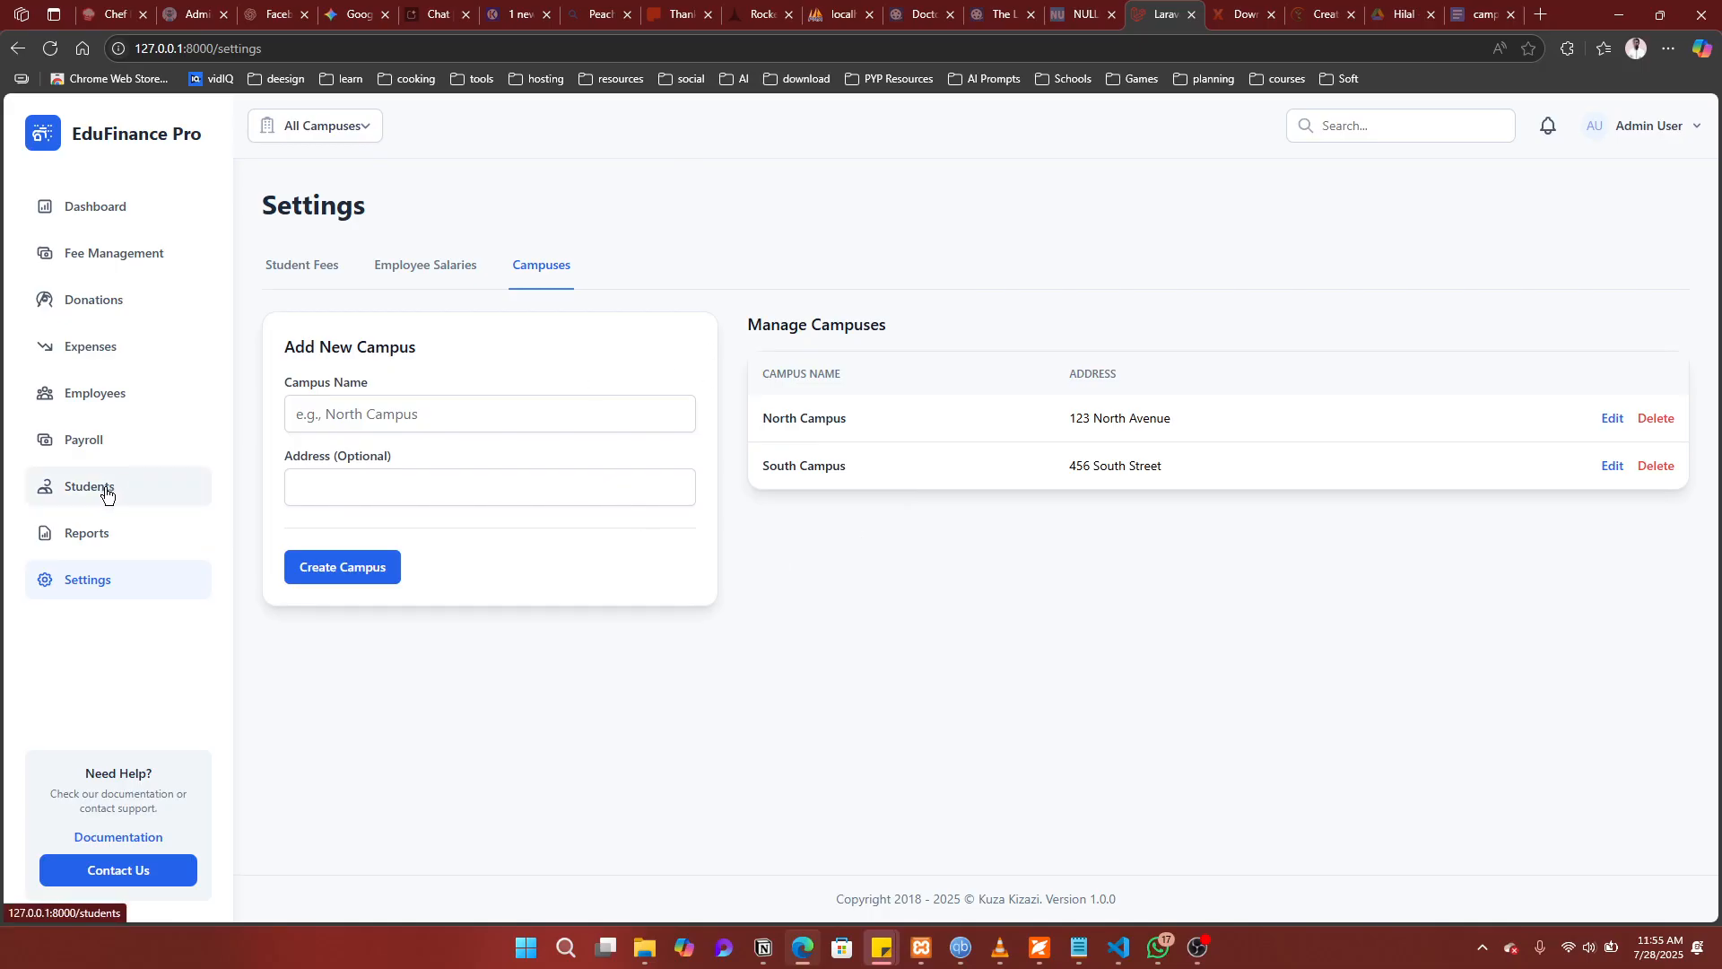
click(106, 494)
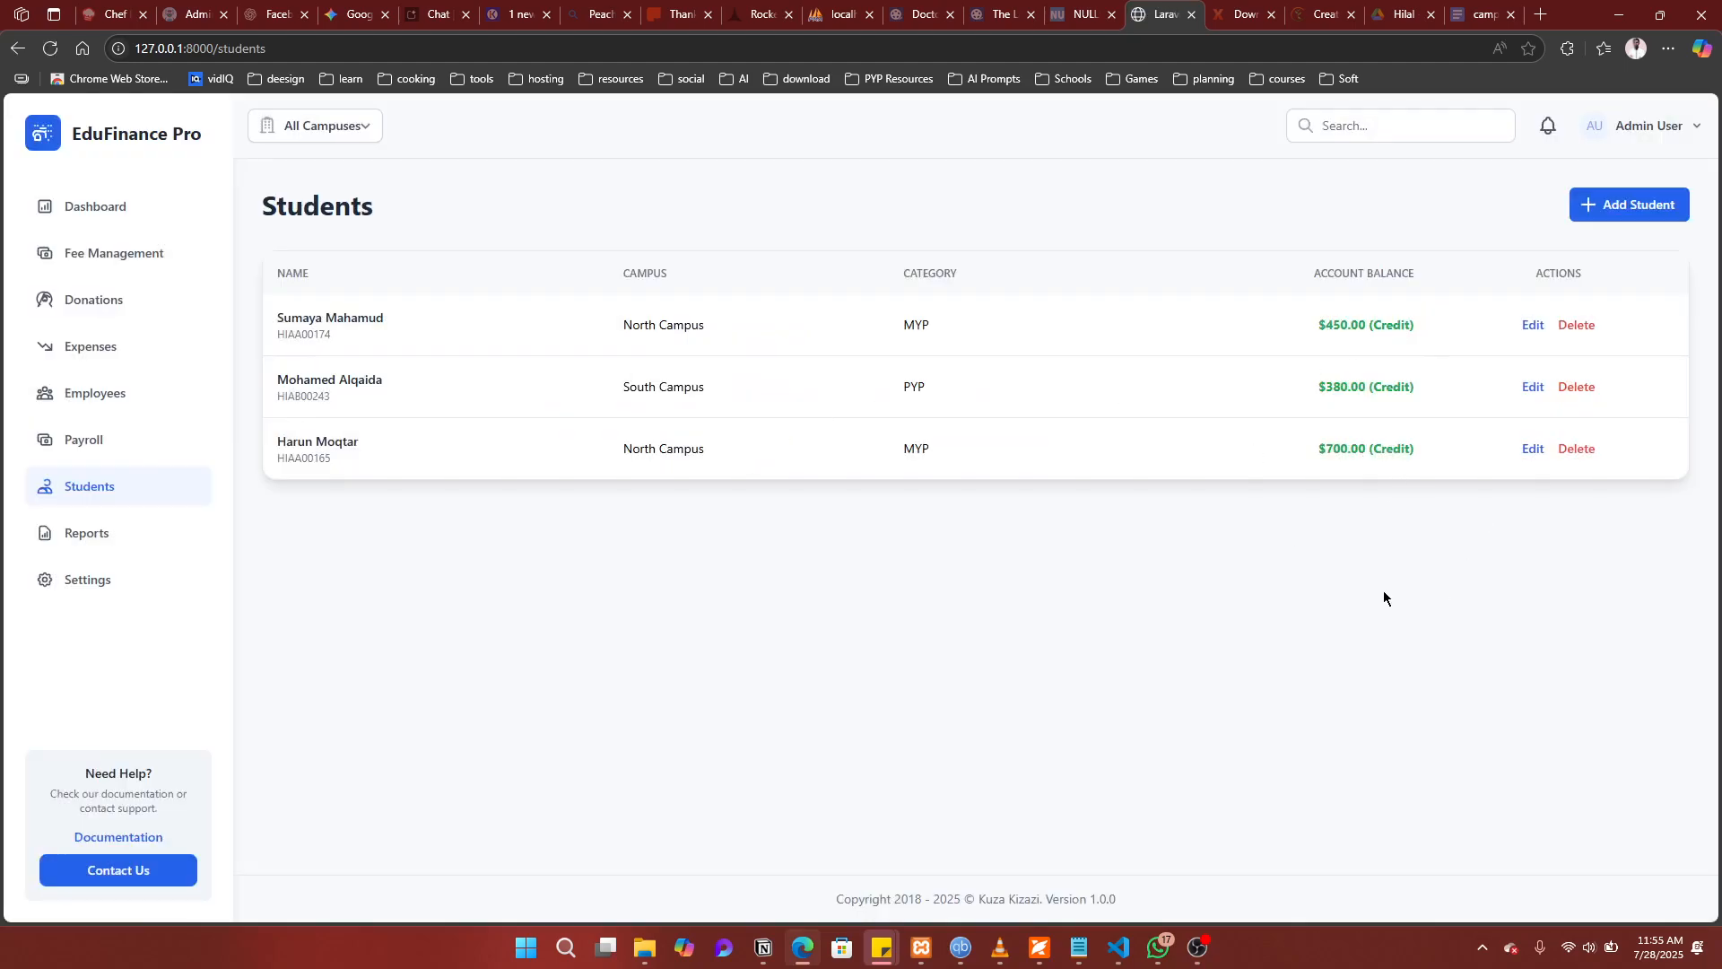
Step: Start a new student with first name, last name, admission number and grade 10
click(1664, 205)
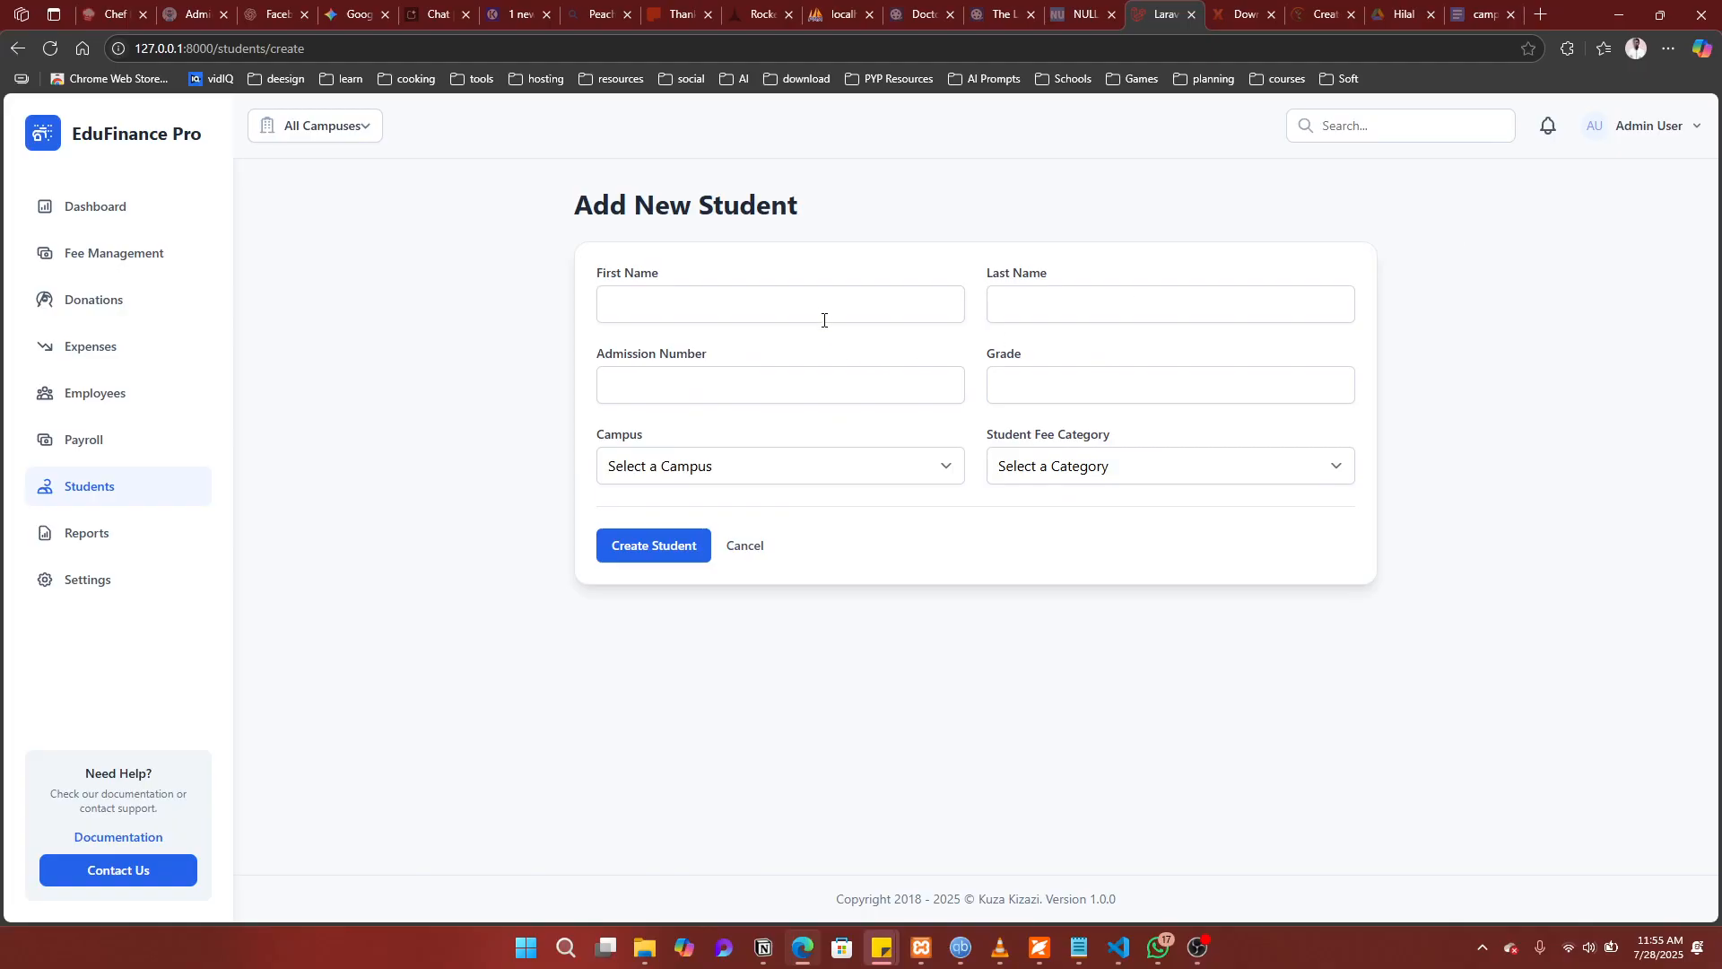
click(817, 306)
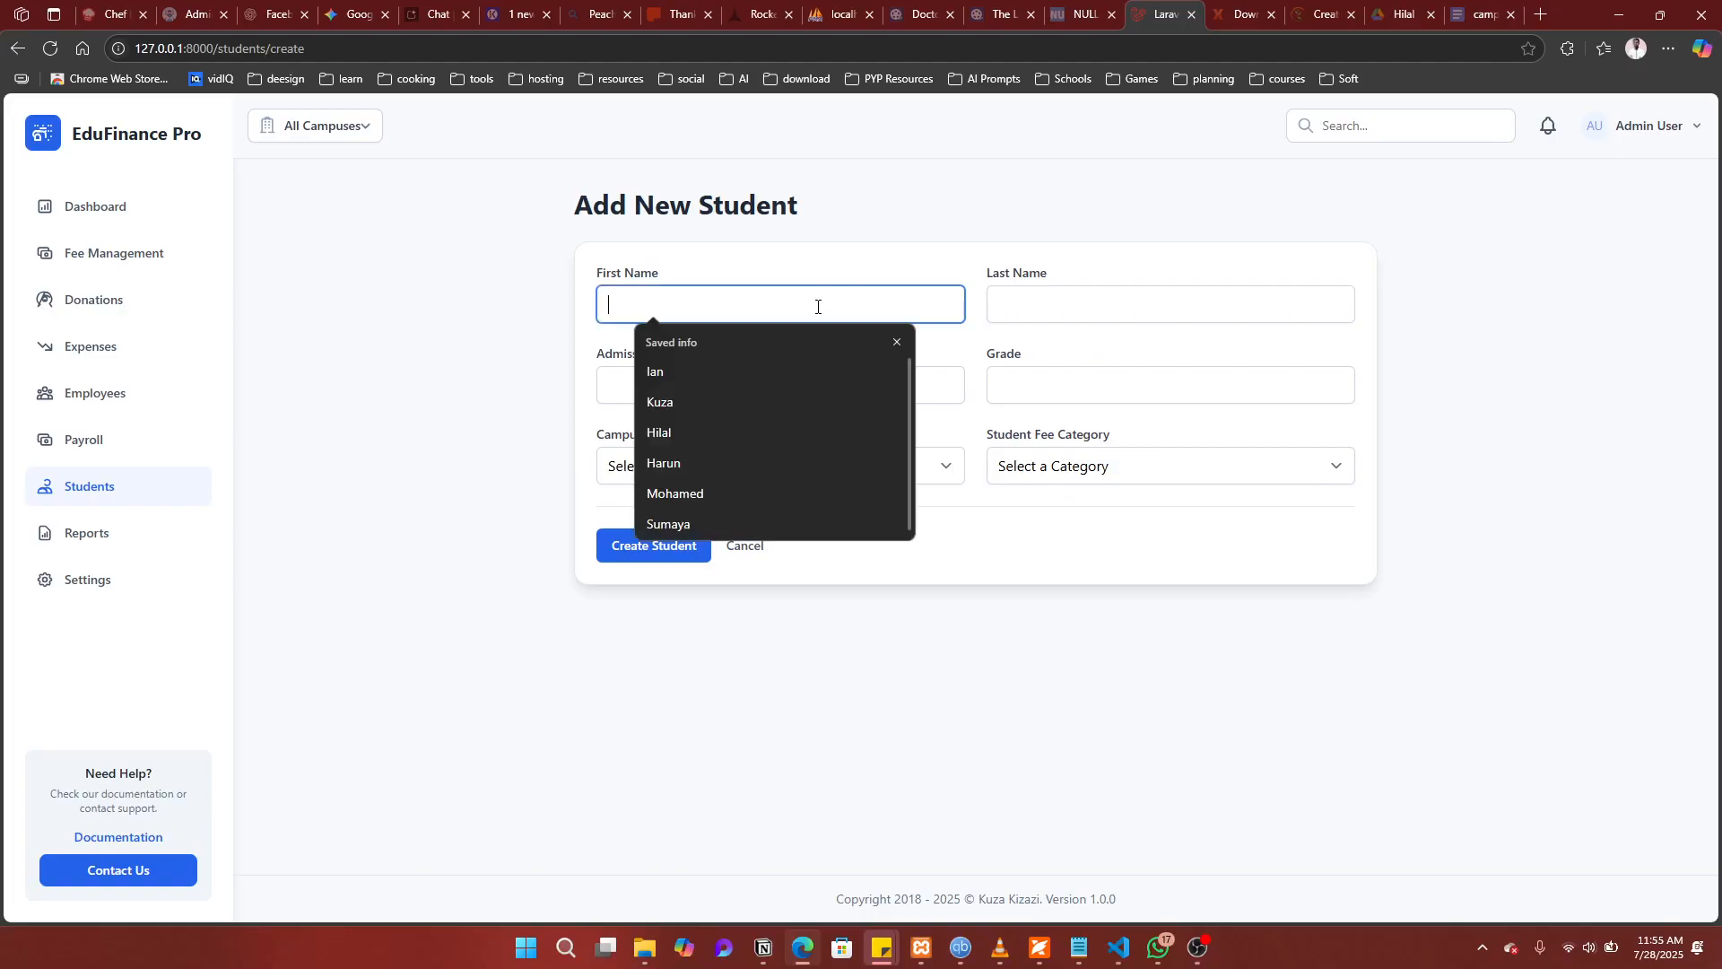
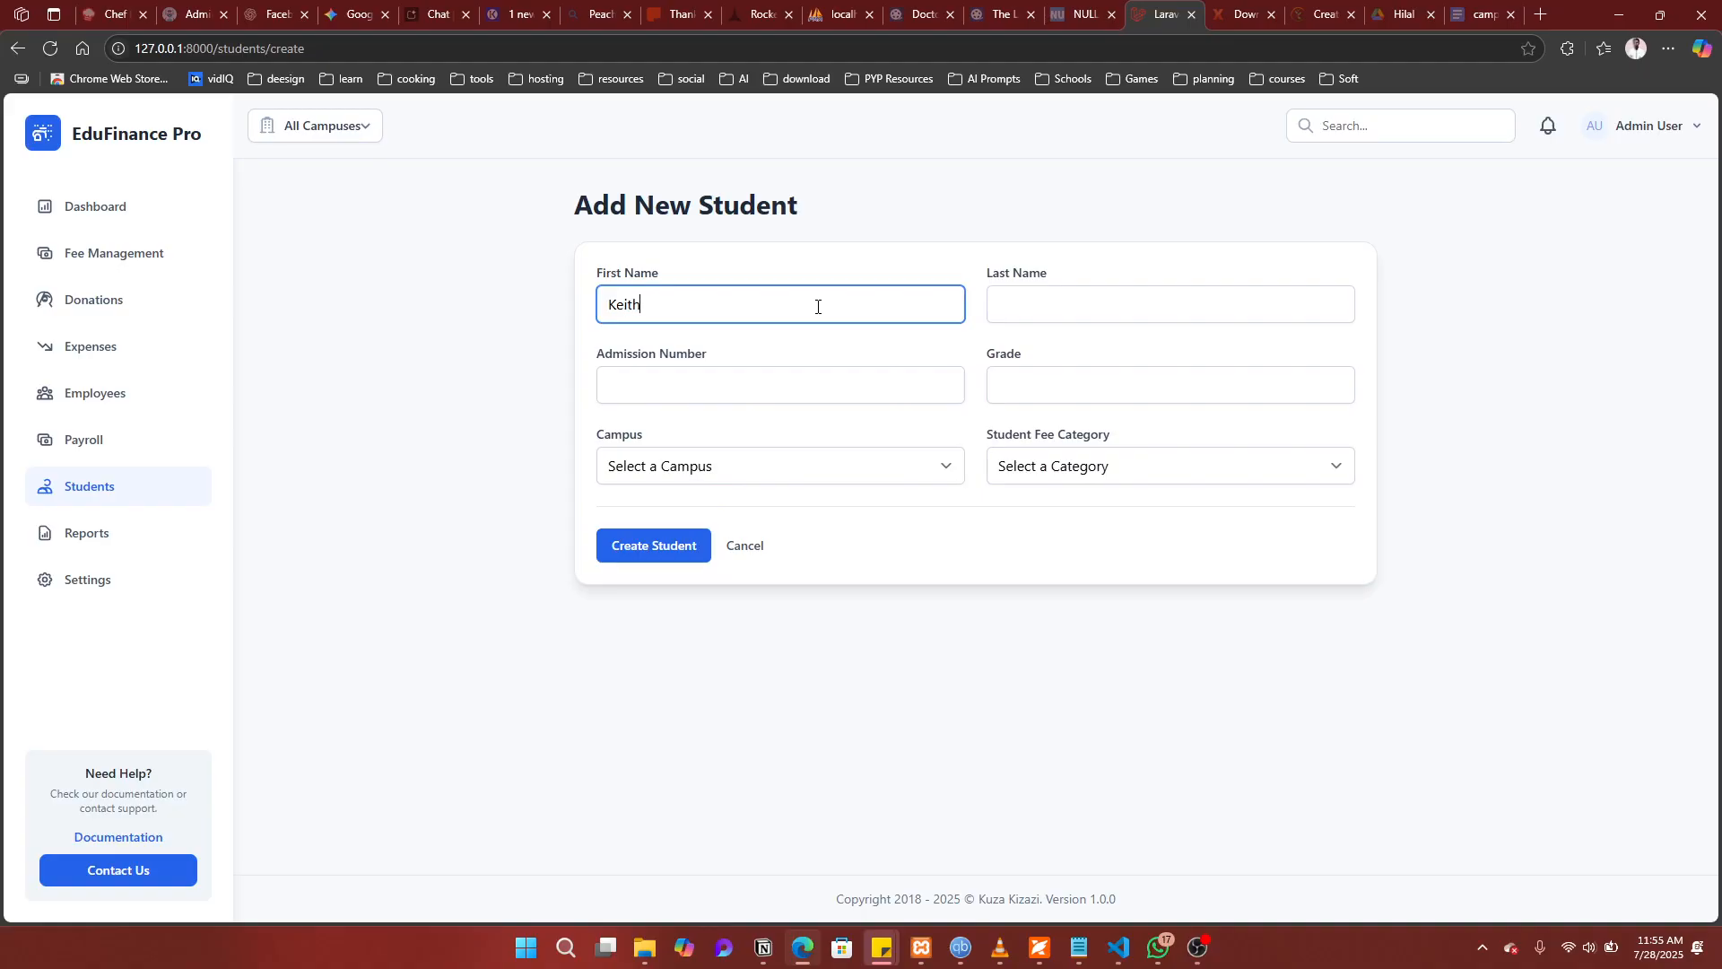
key(Tab)
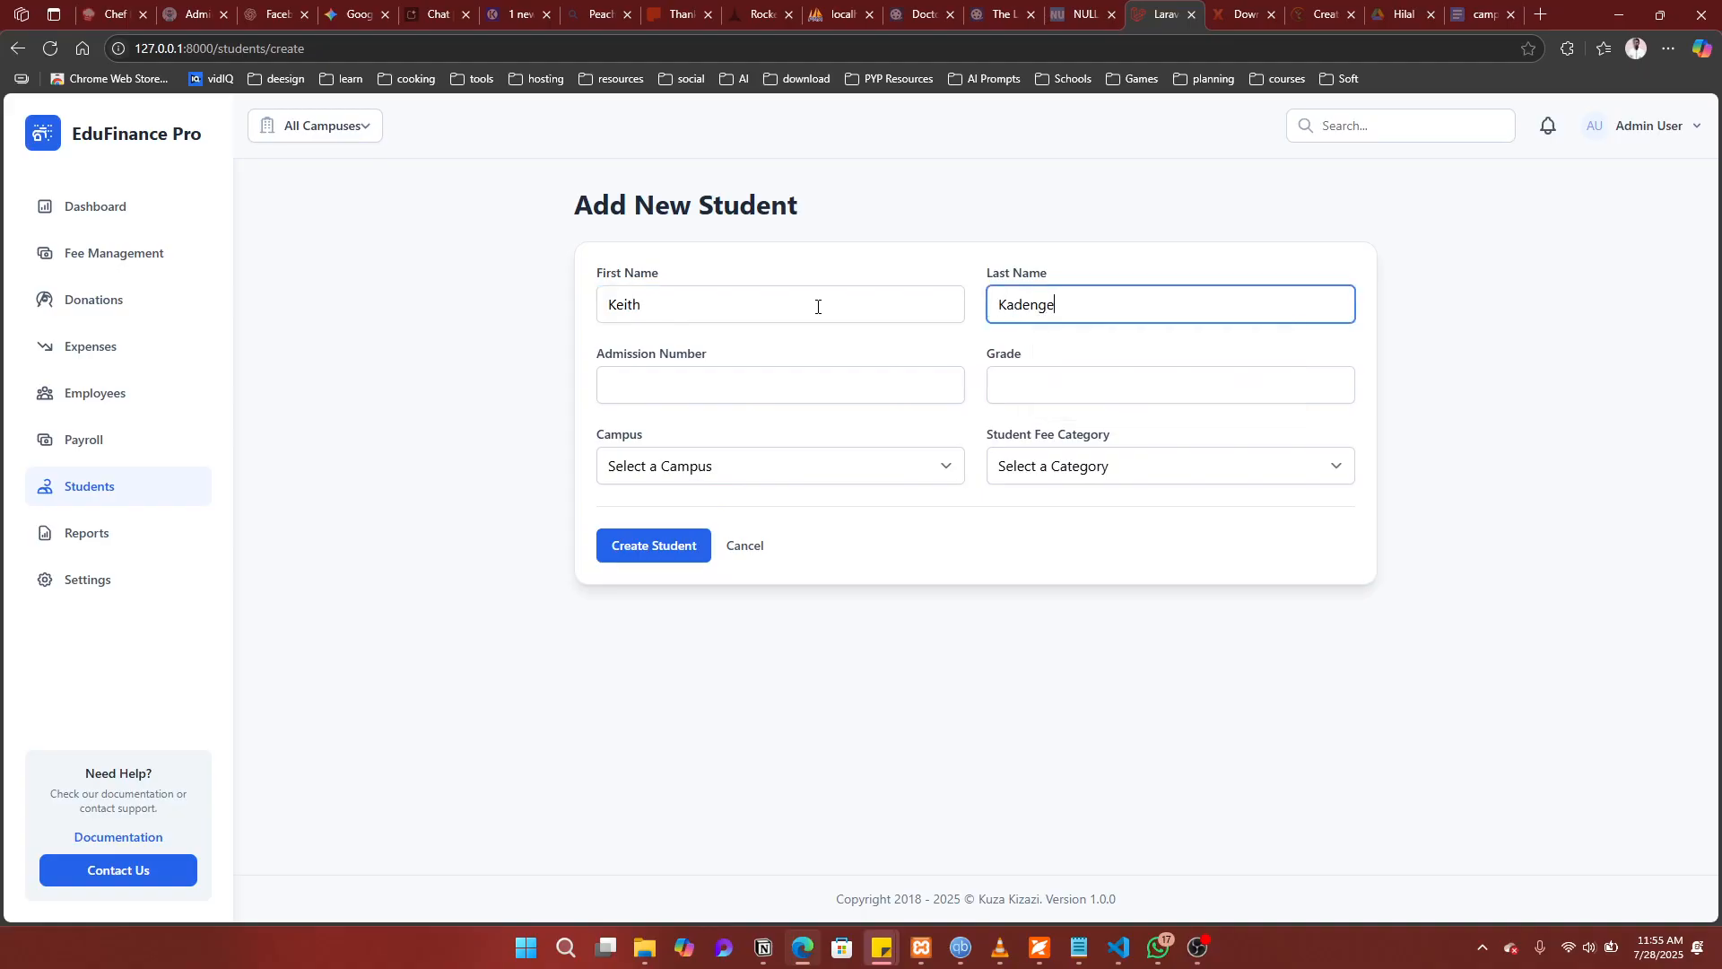
key(Tab)
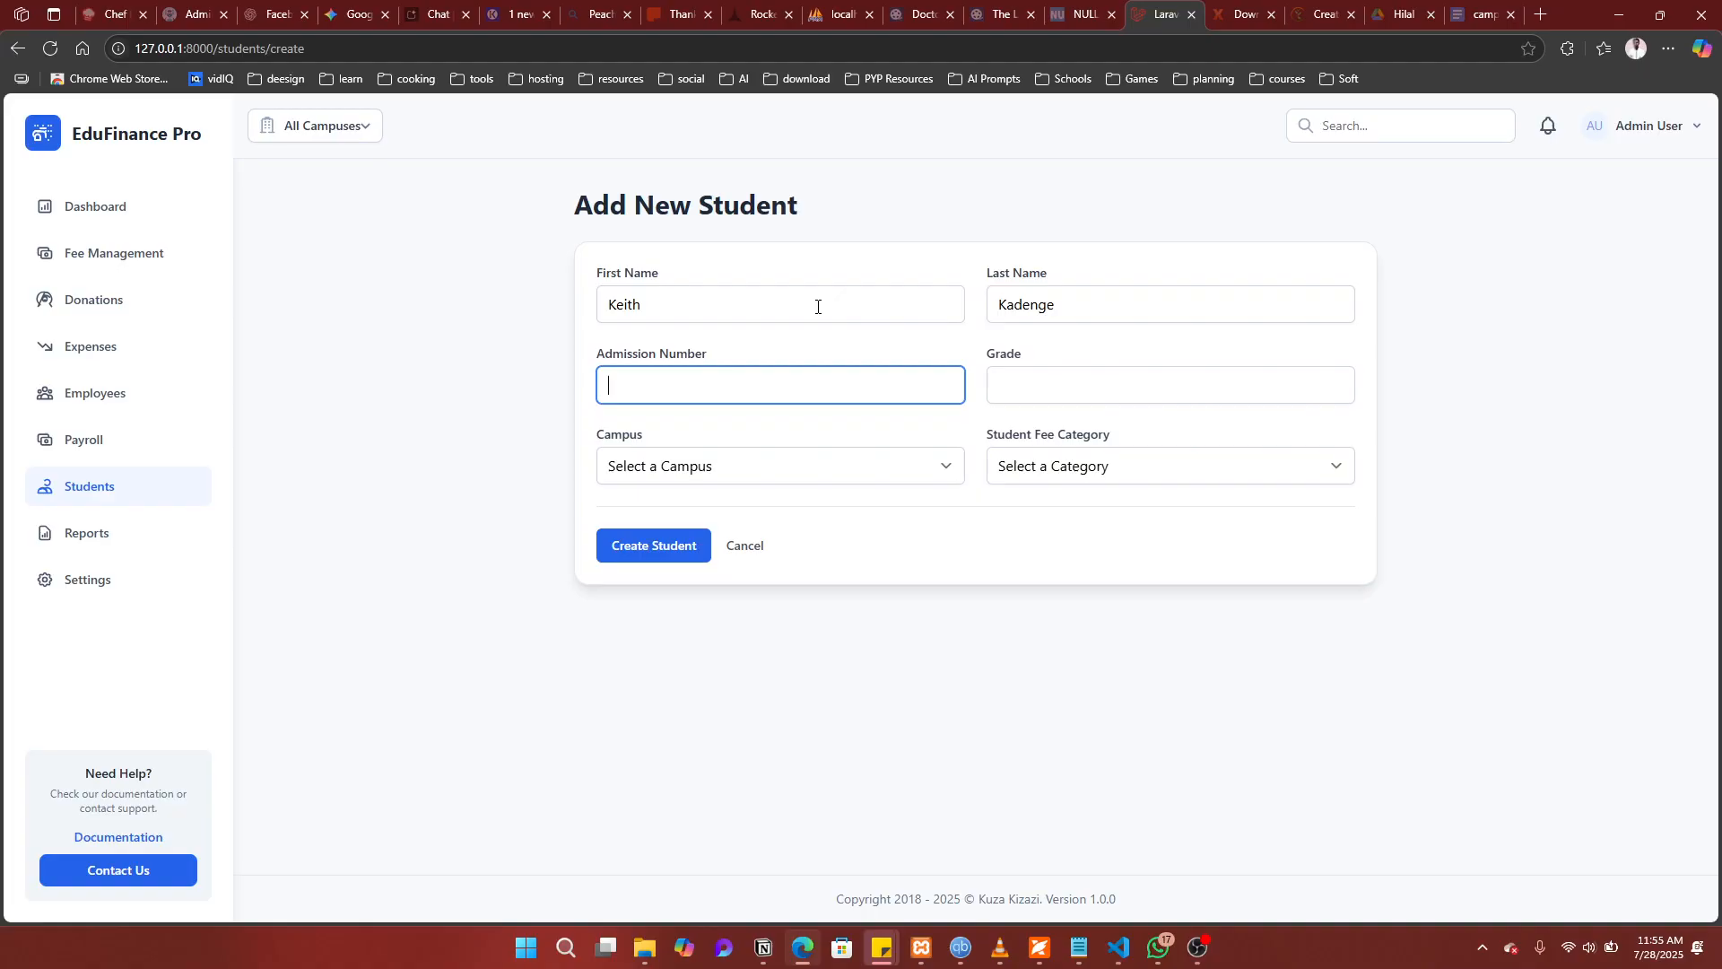
text(H)
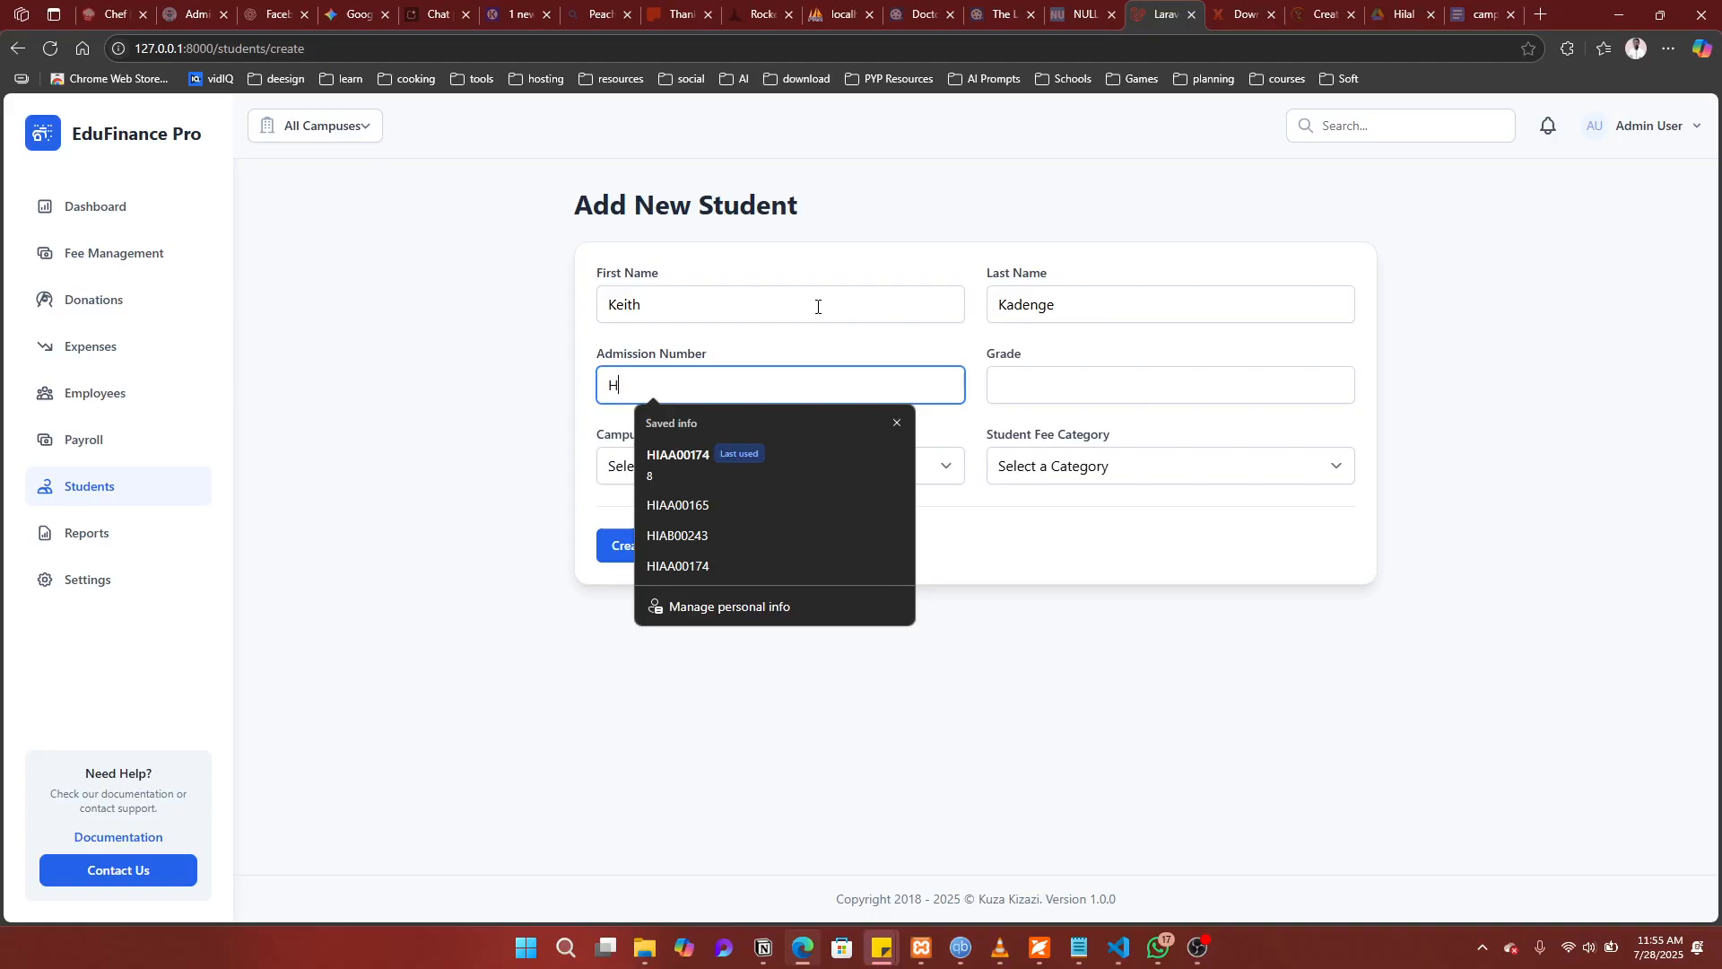
text(IAB)
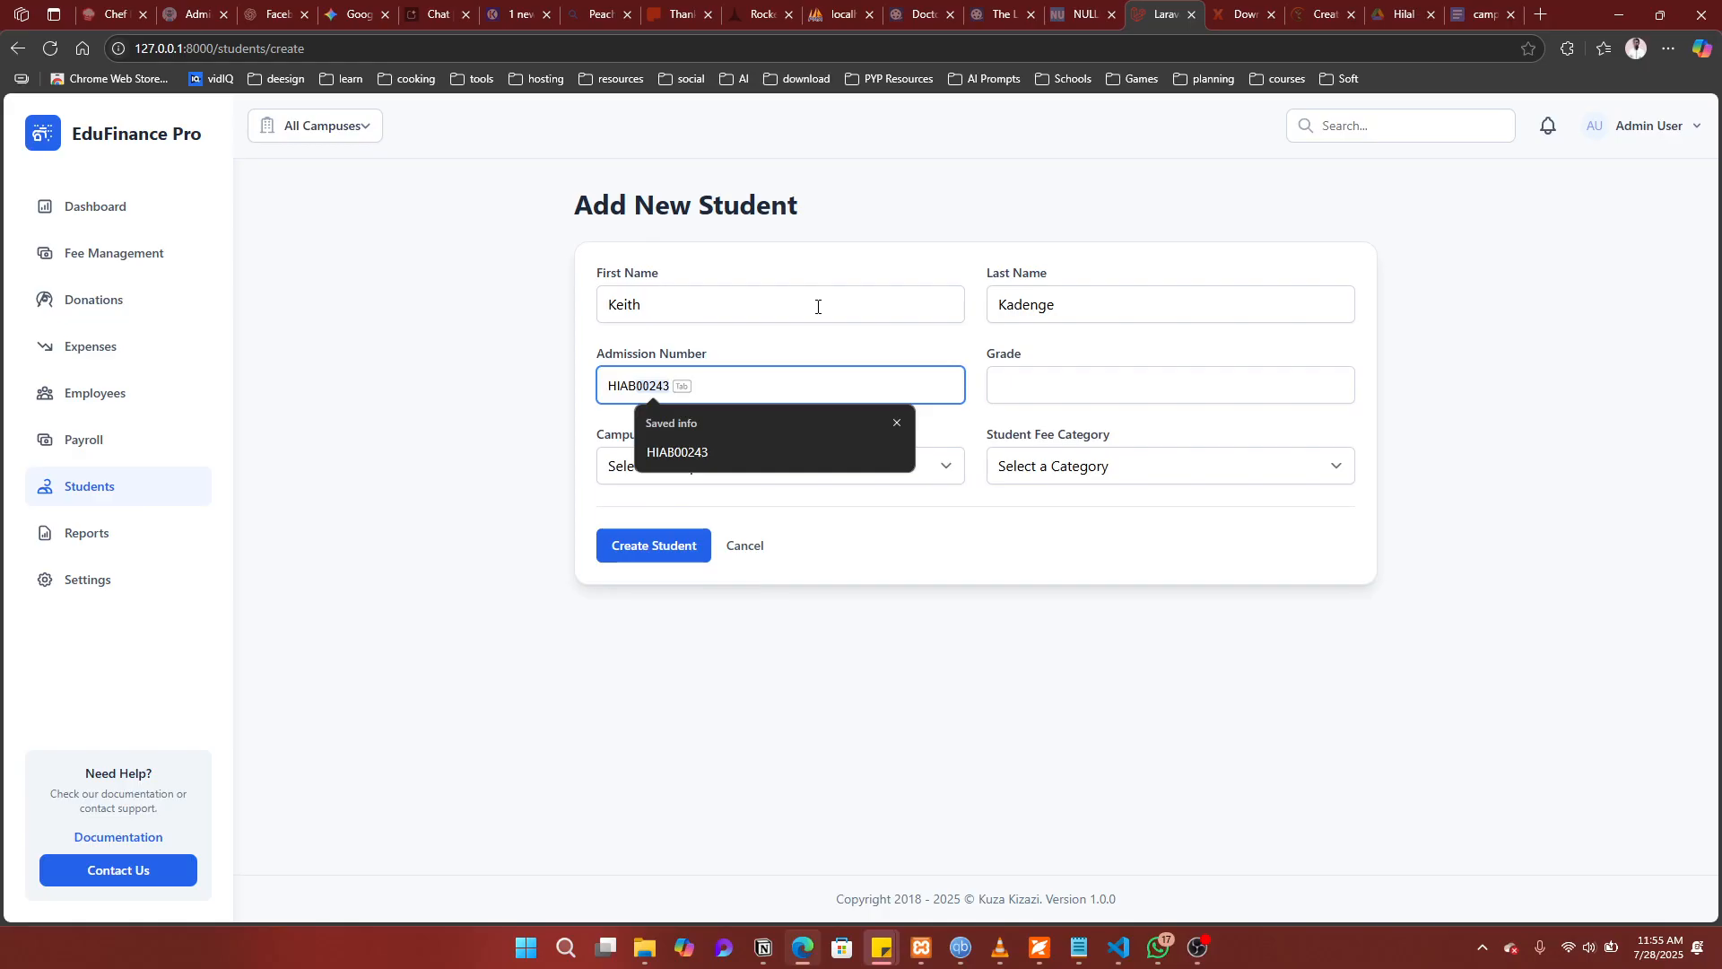
text(00765)
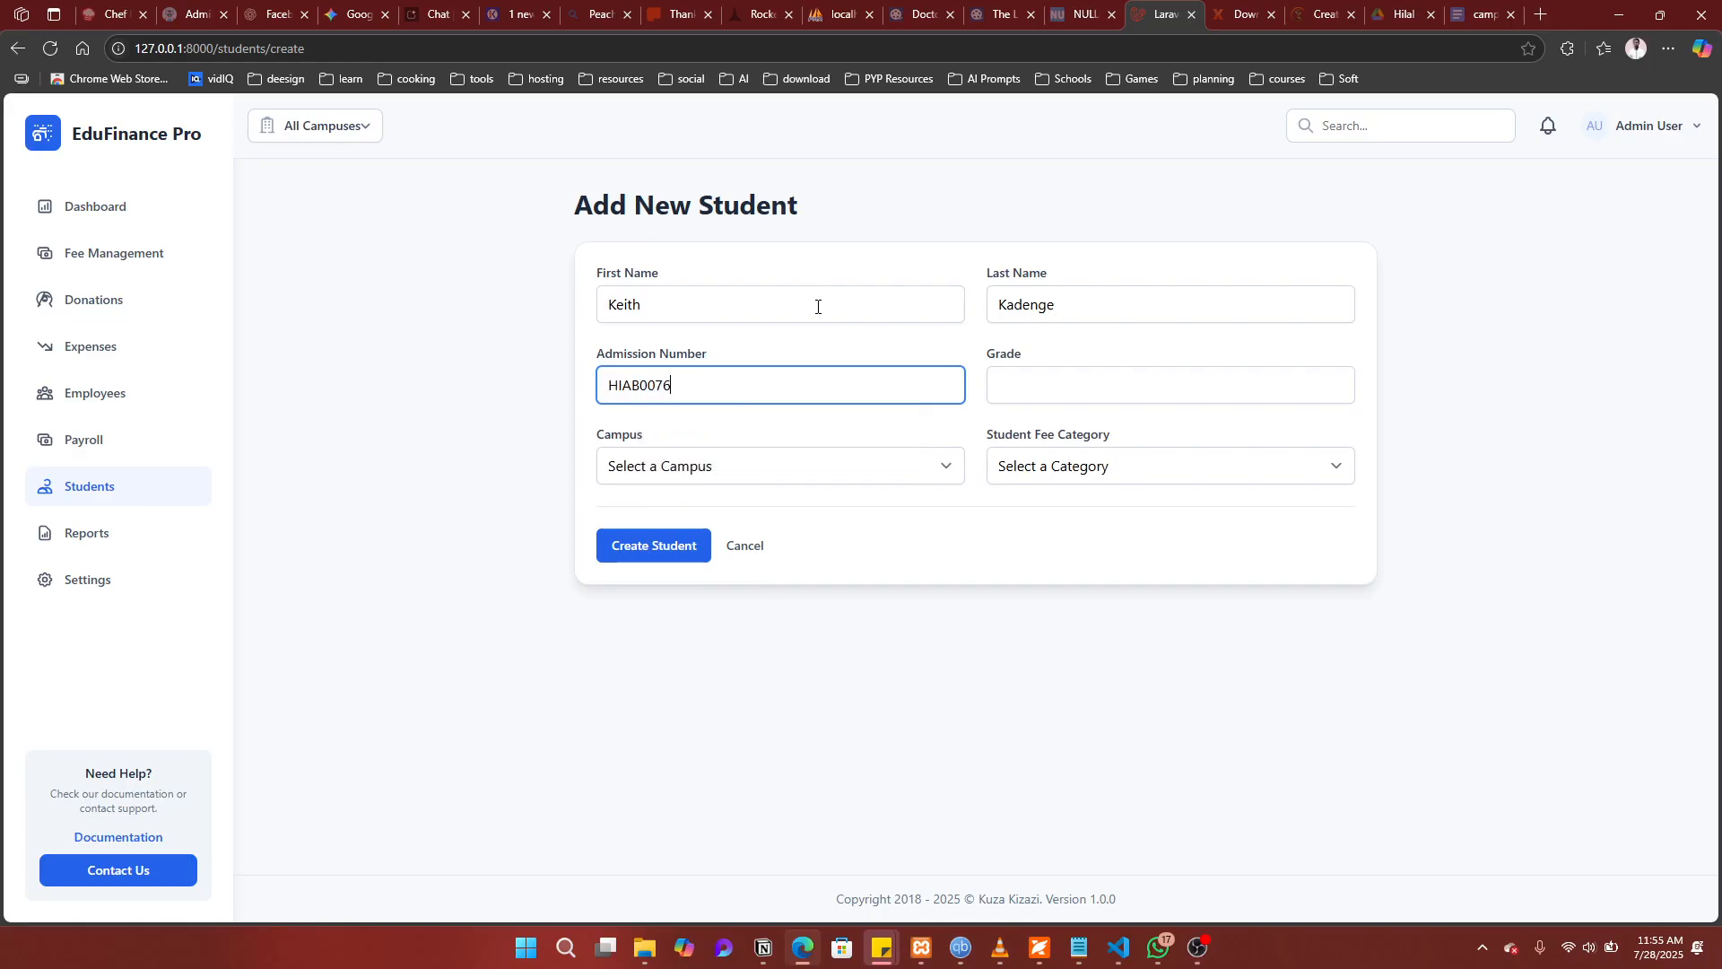
click(1201, 388)
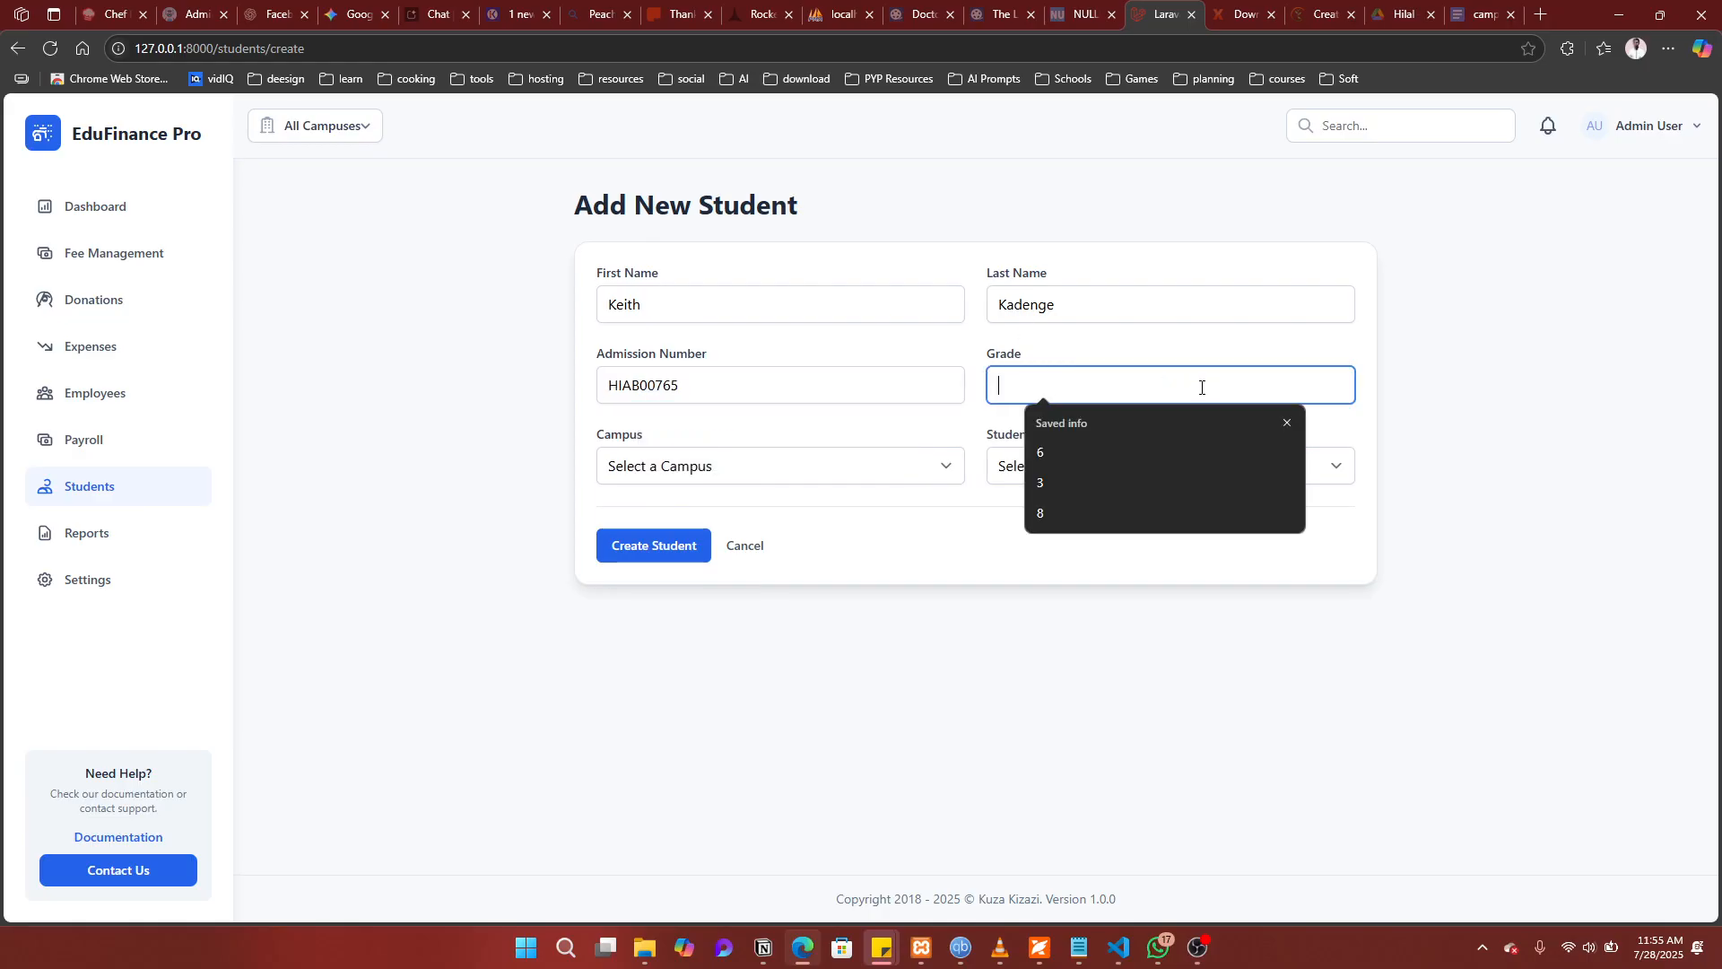
text(10)
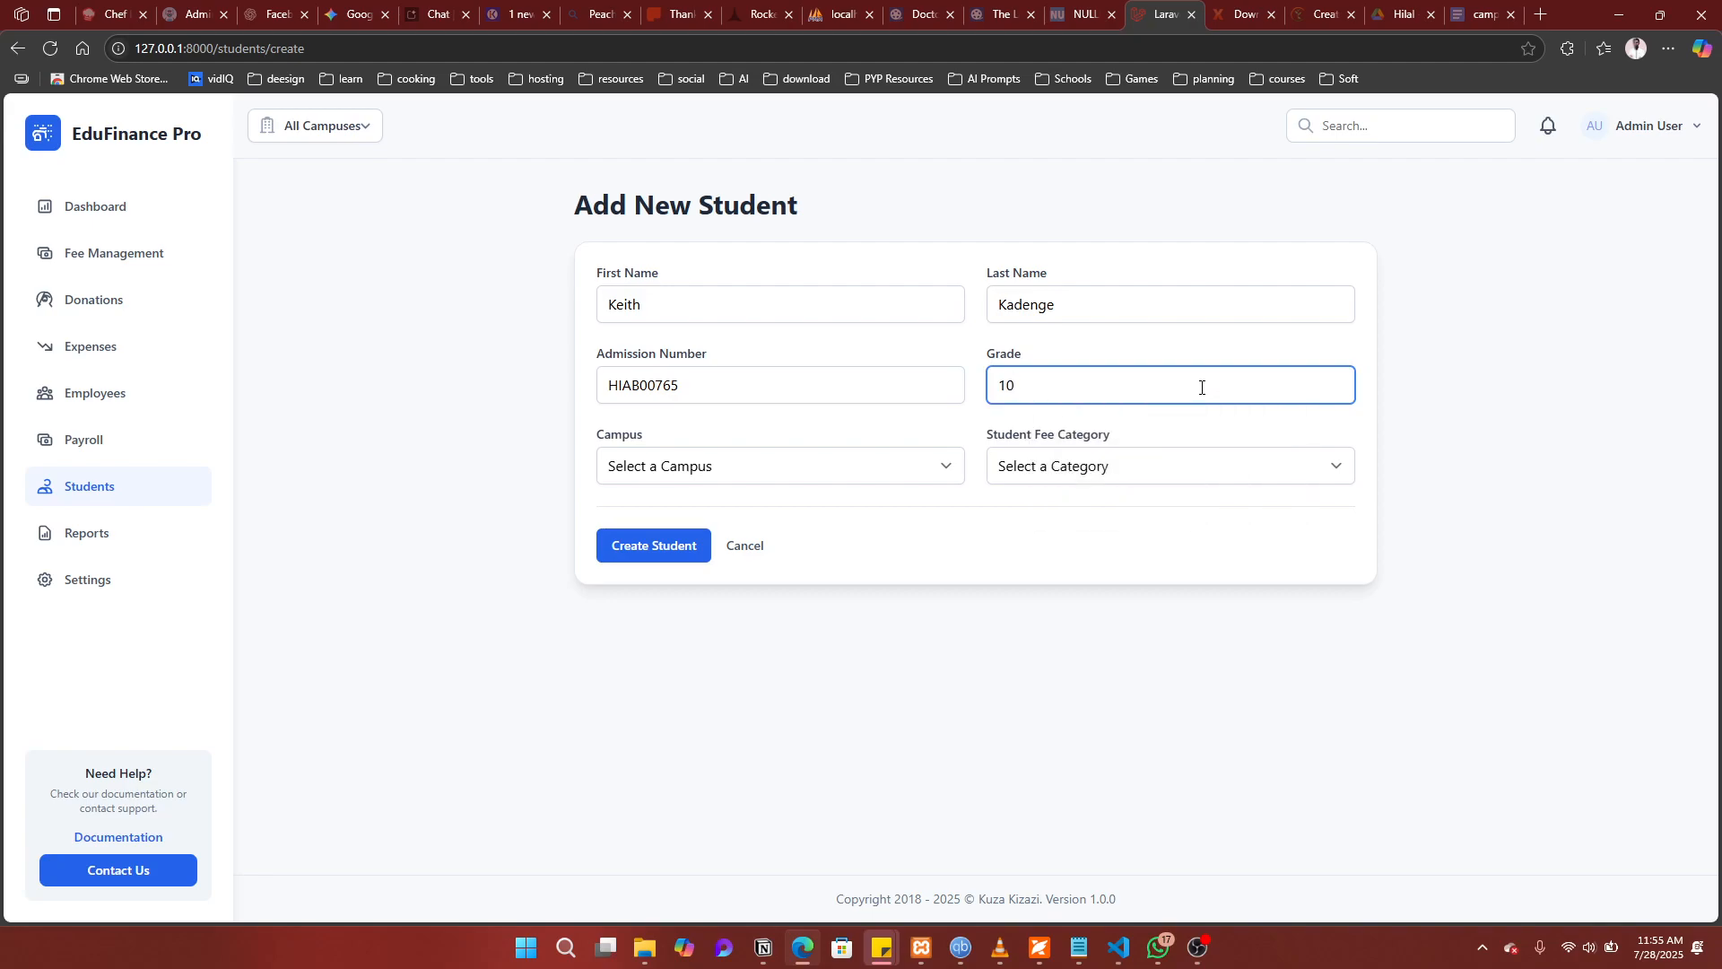
Step: Assign the student to North Campus and the MYP fee category, then create the record
click(829, 471)
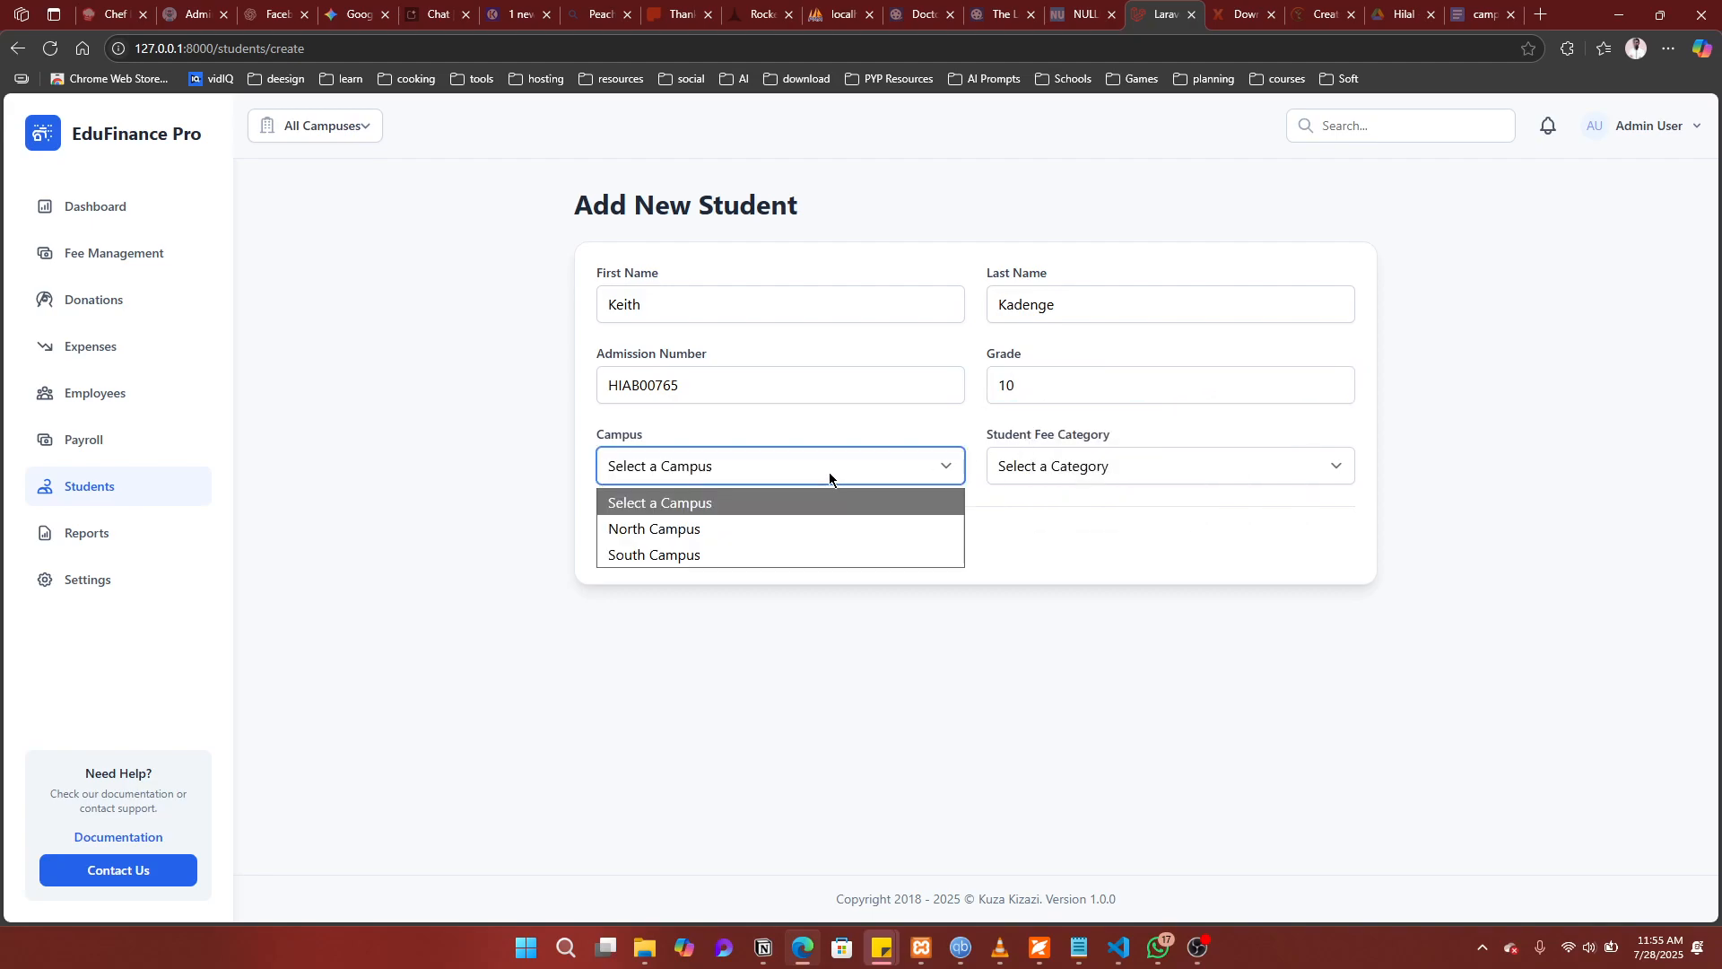
click(734, 530)
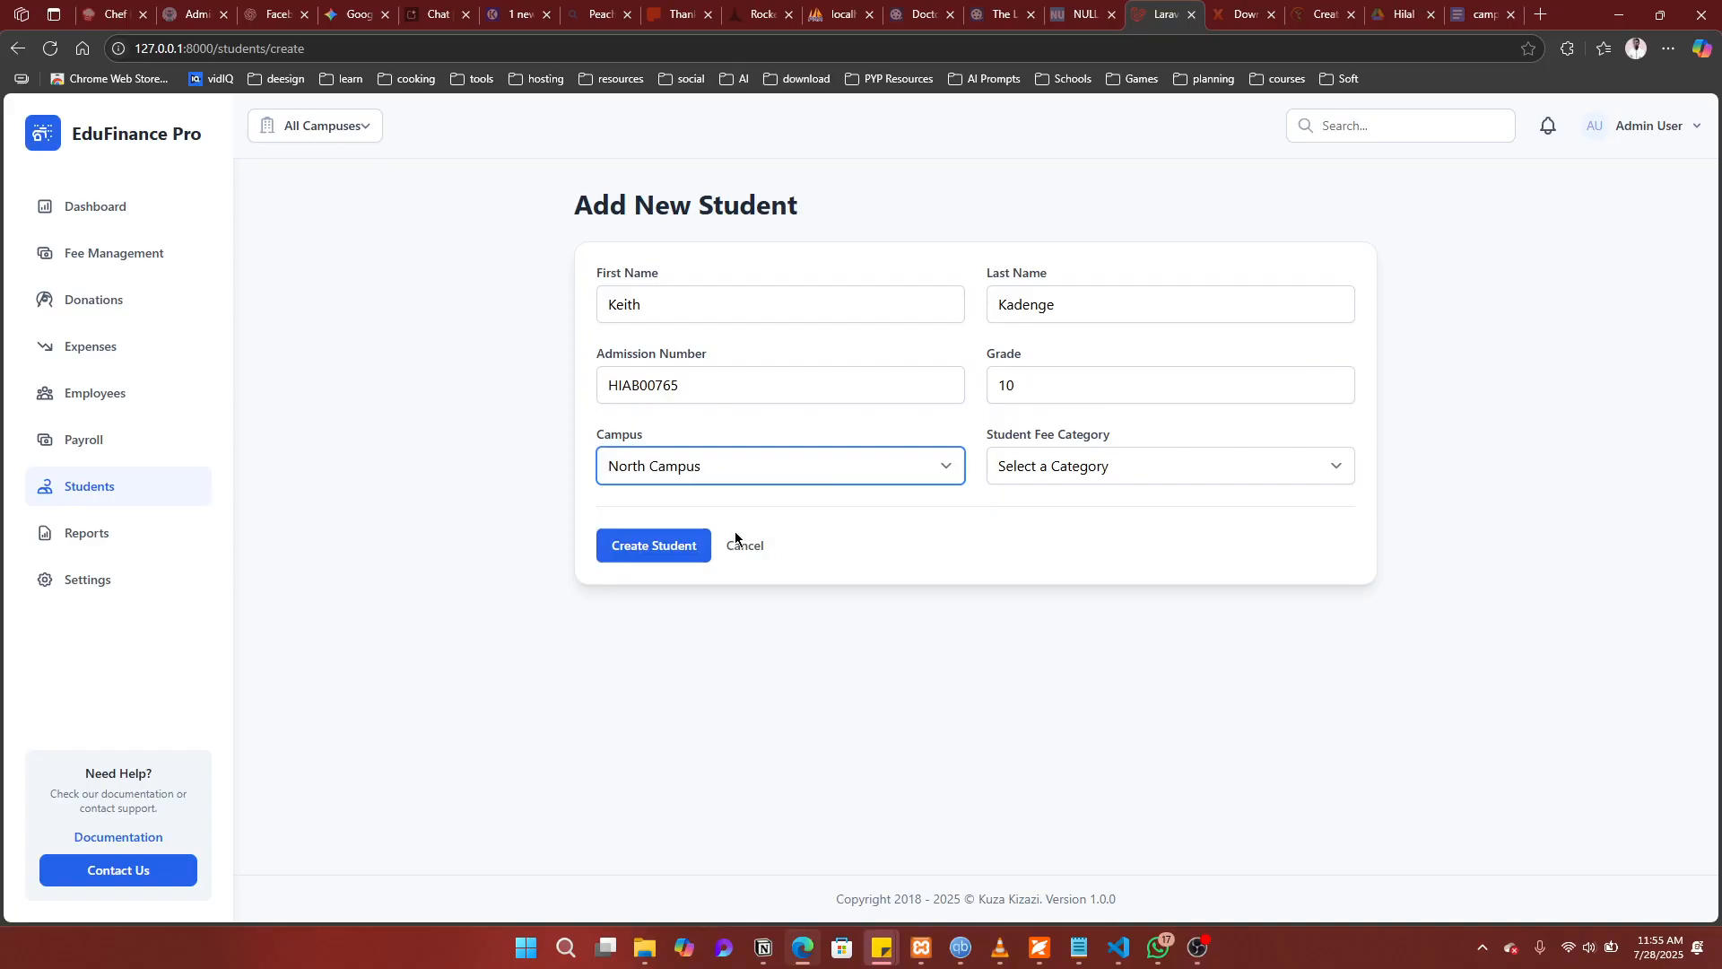
click(1112, 465)
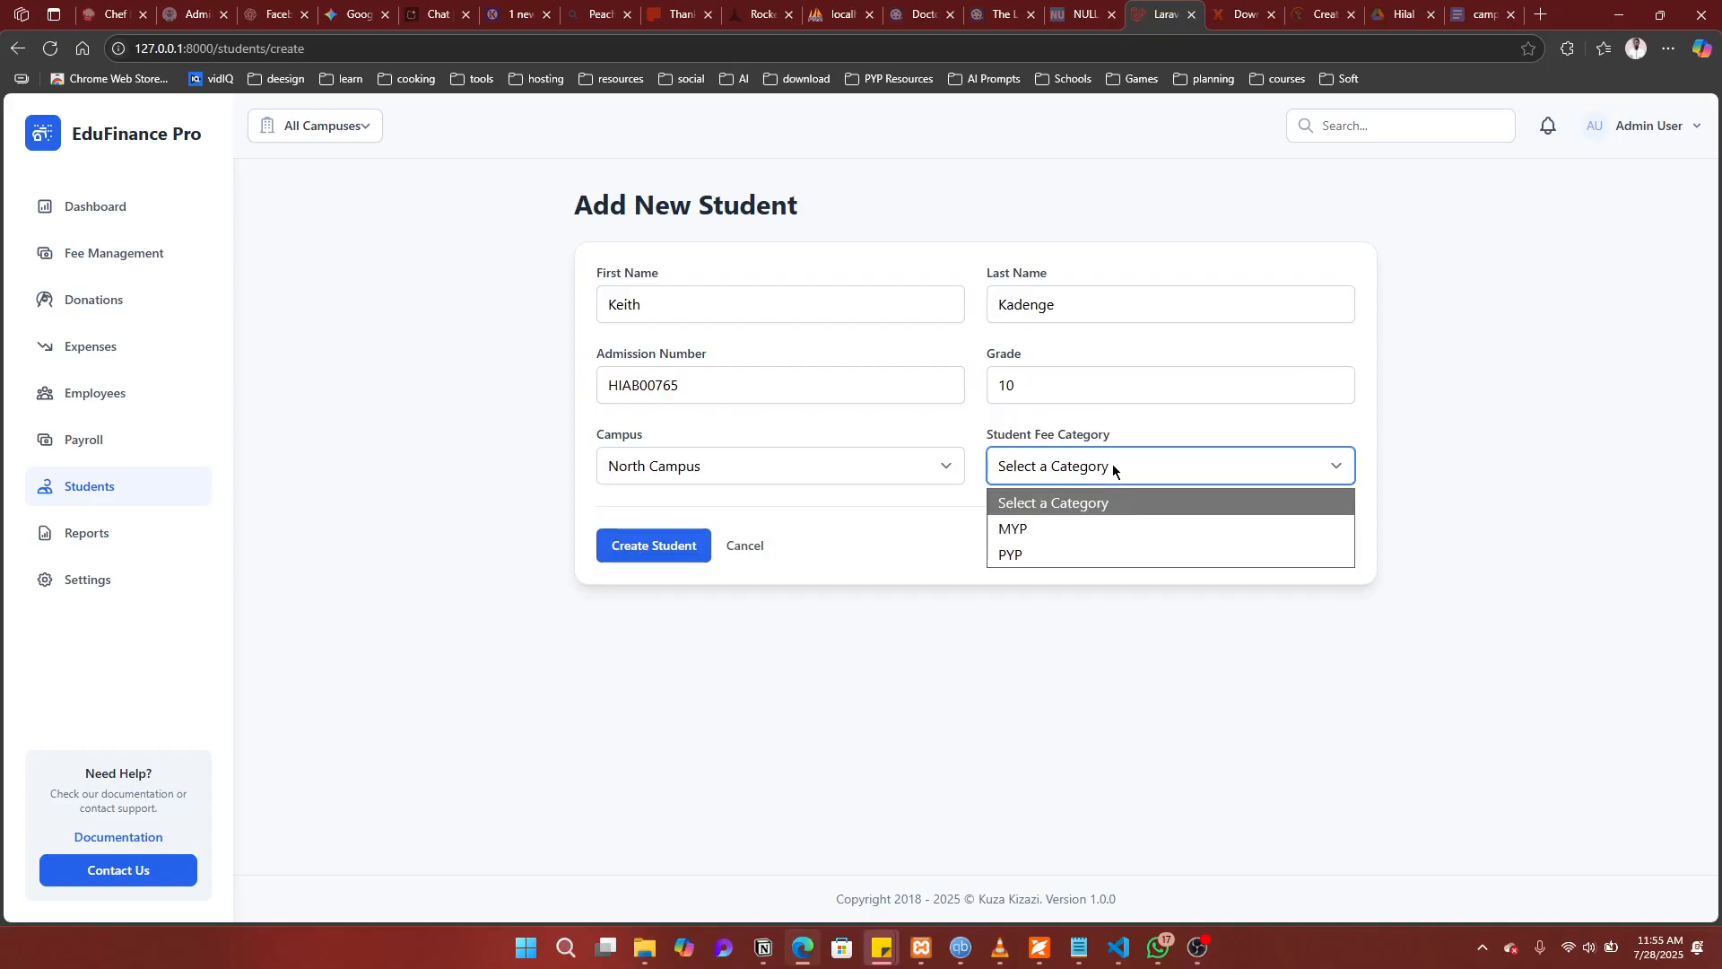
click(1039, 531)
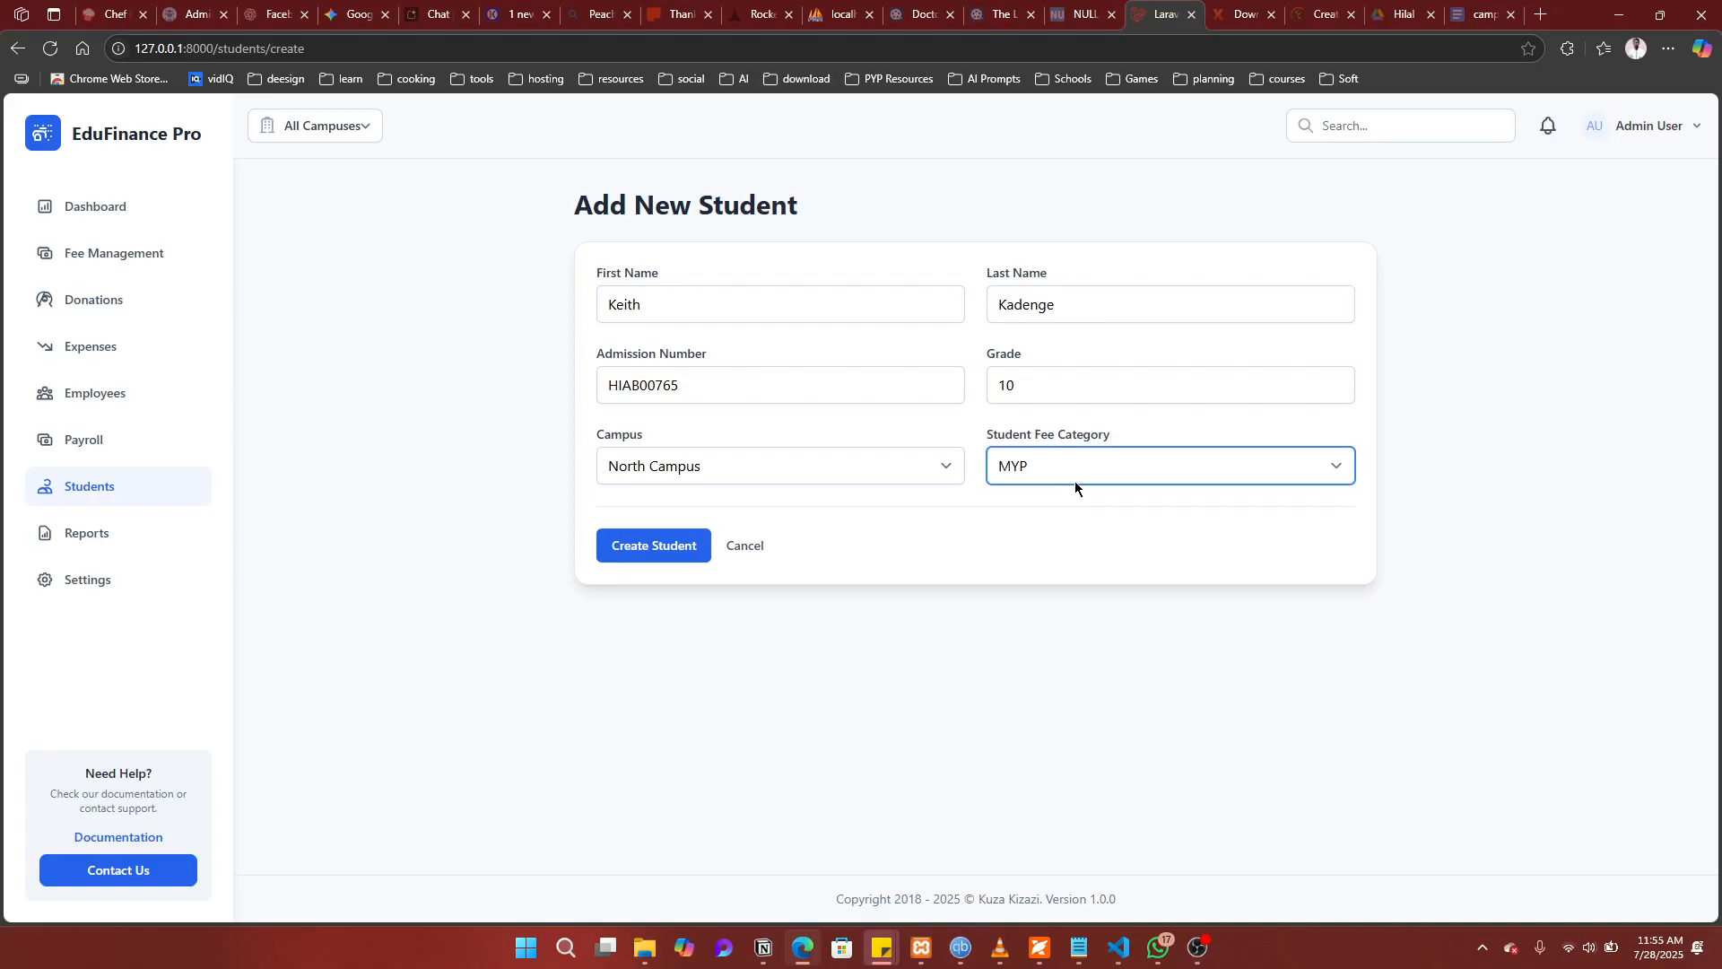
click(651, 556)
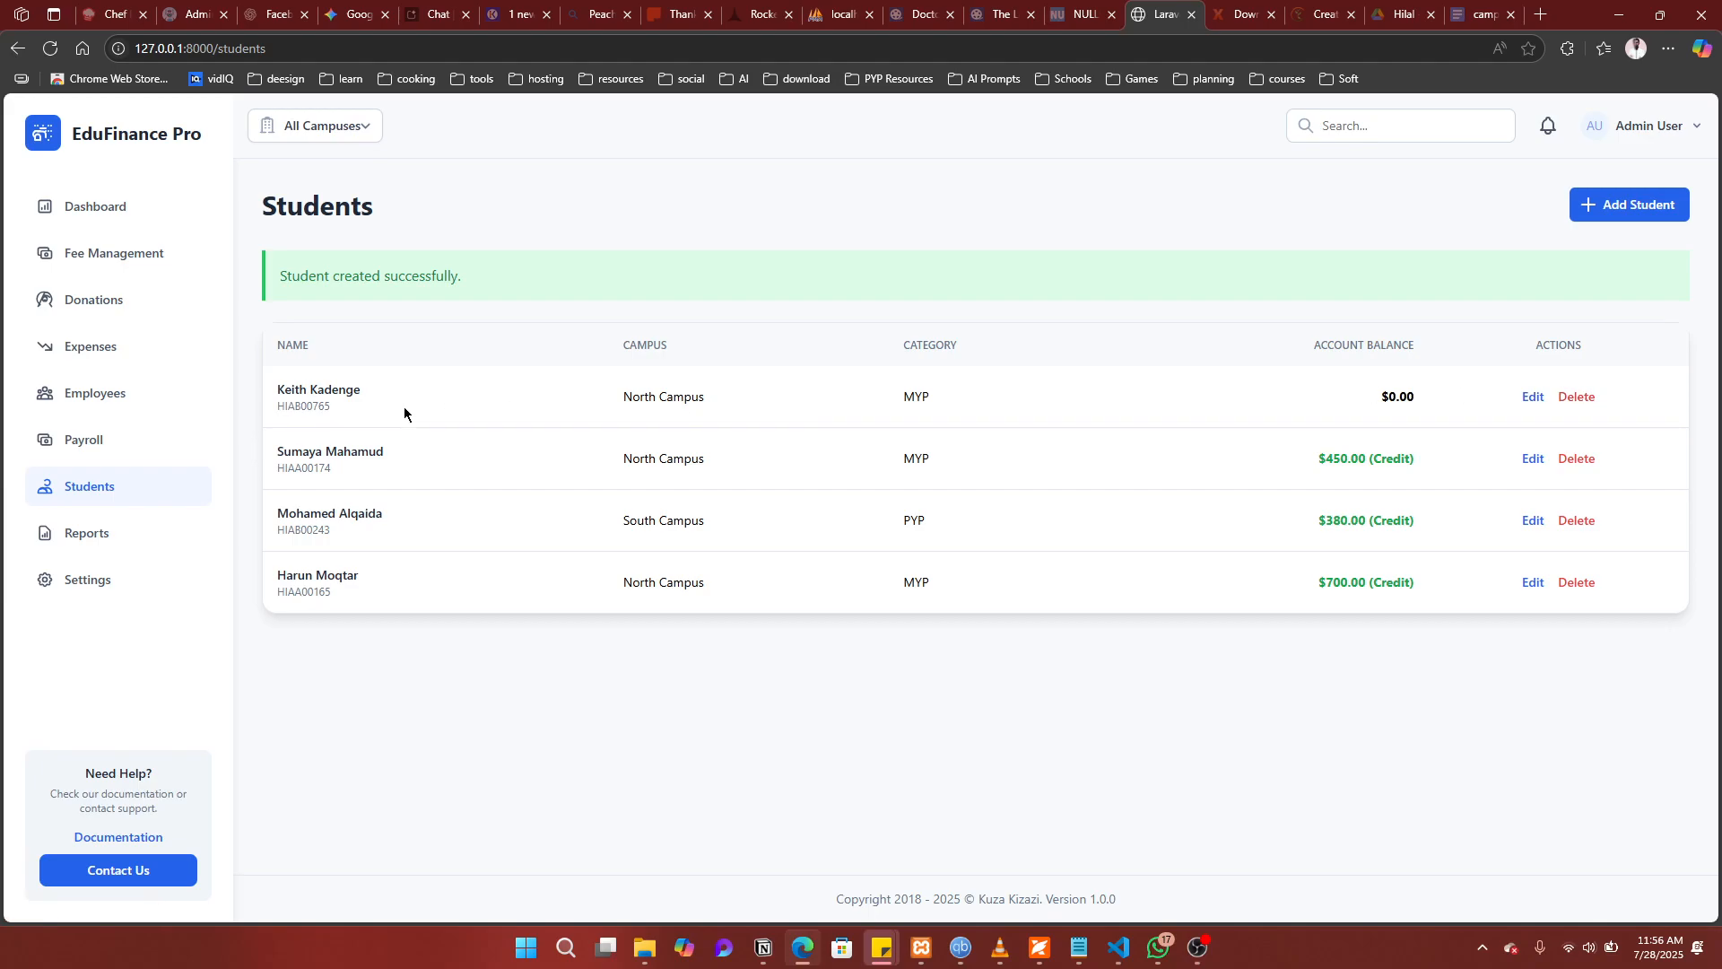
Step: Generate invoices for all students with a due date of November 1, 2025
click(153, 258)
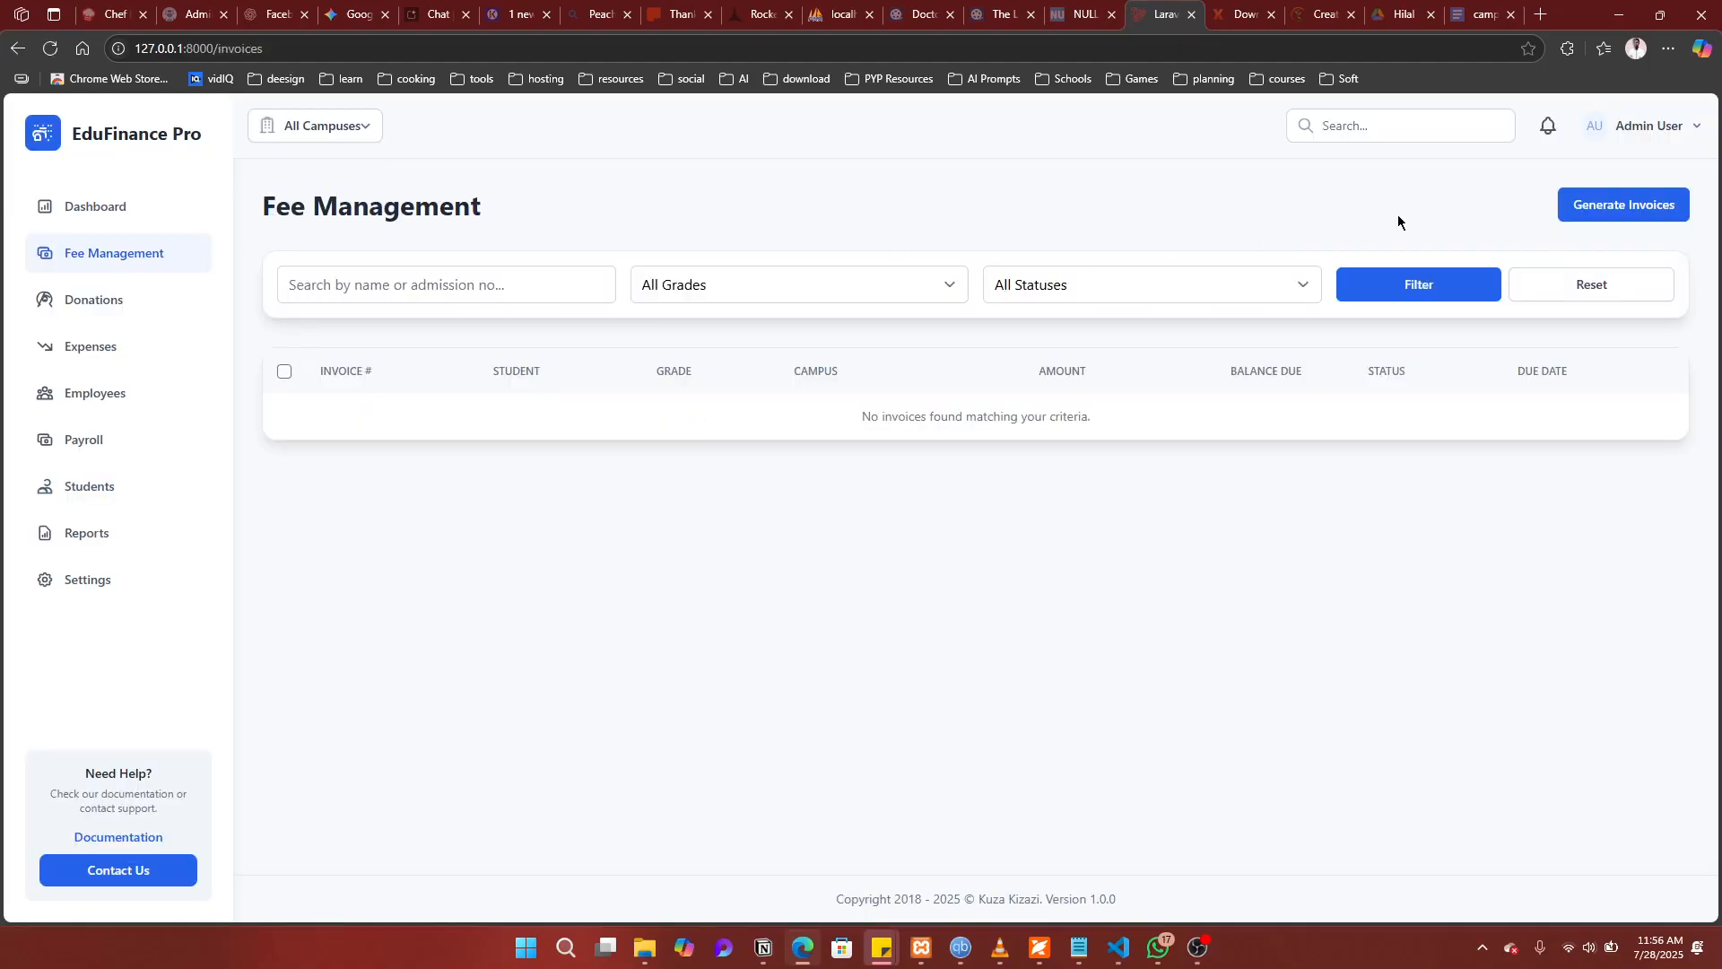
click(1632, 208)
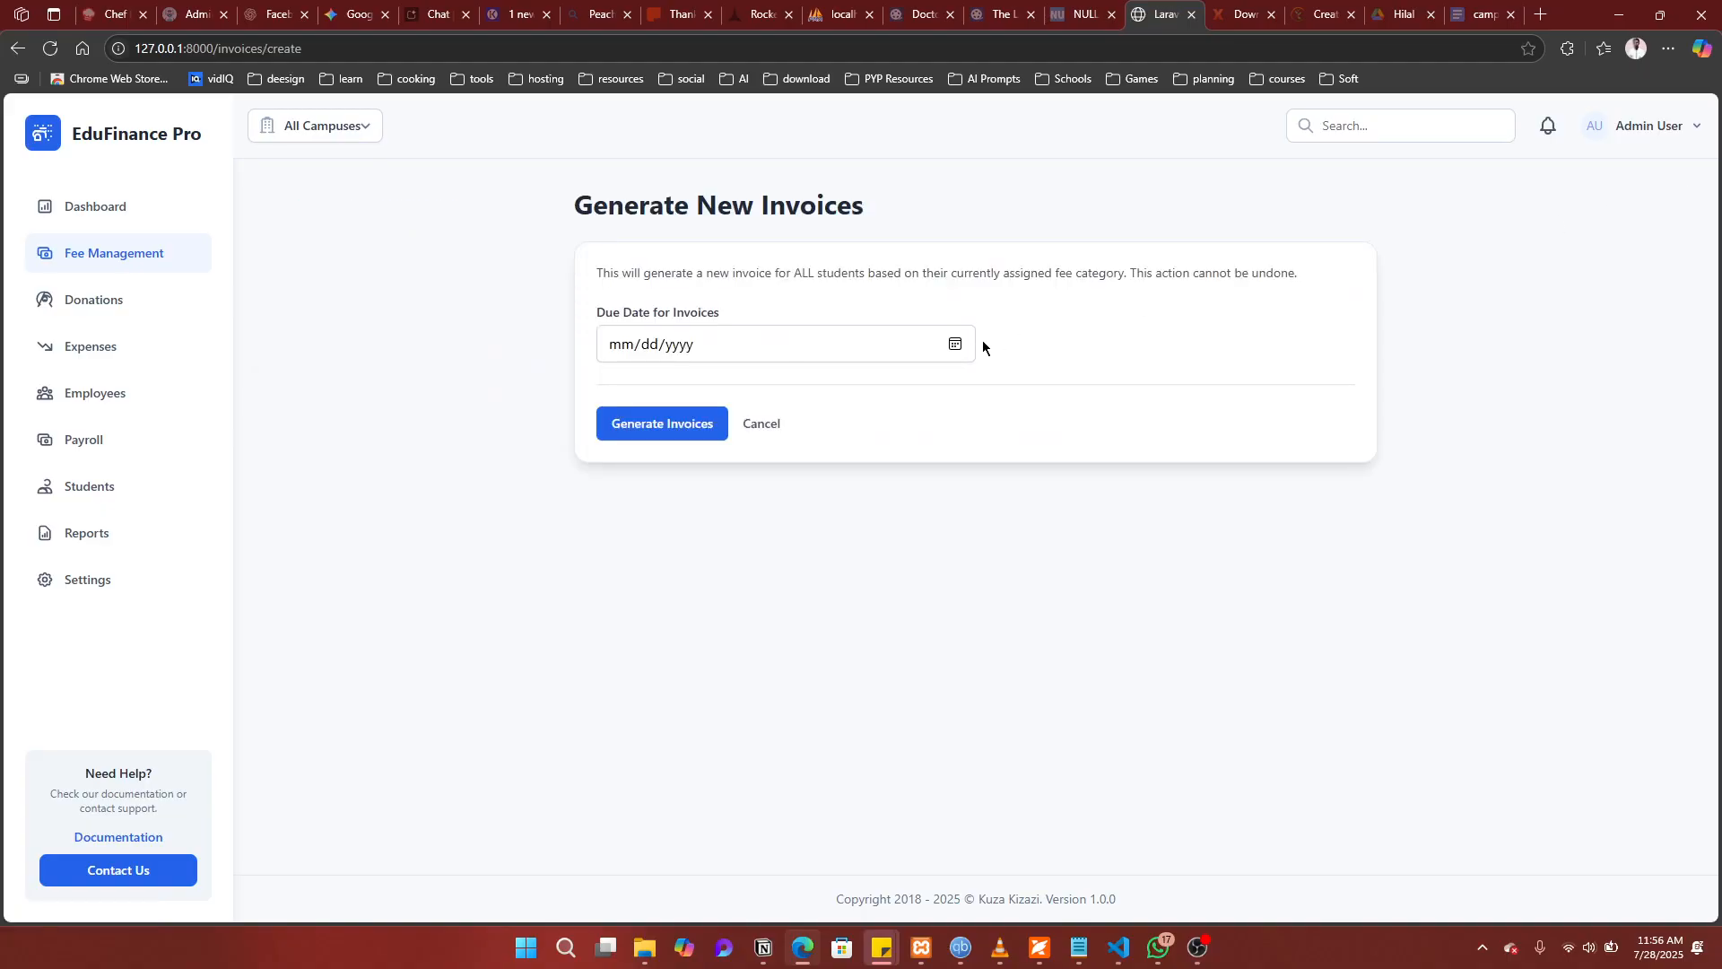
click(955, 345)
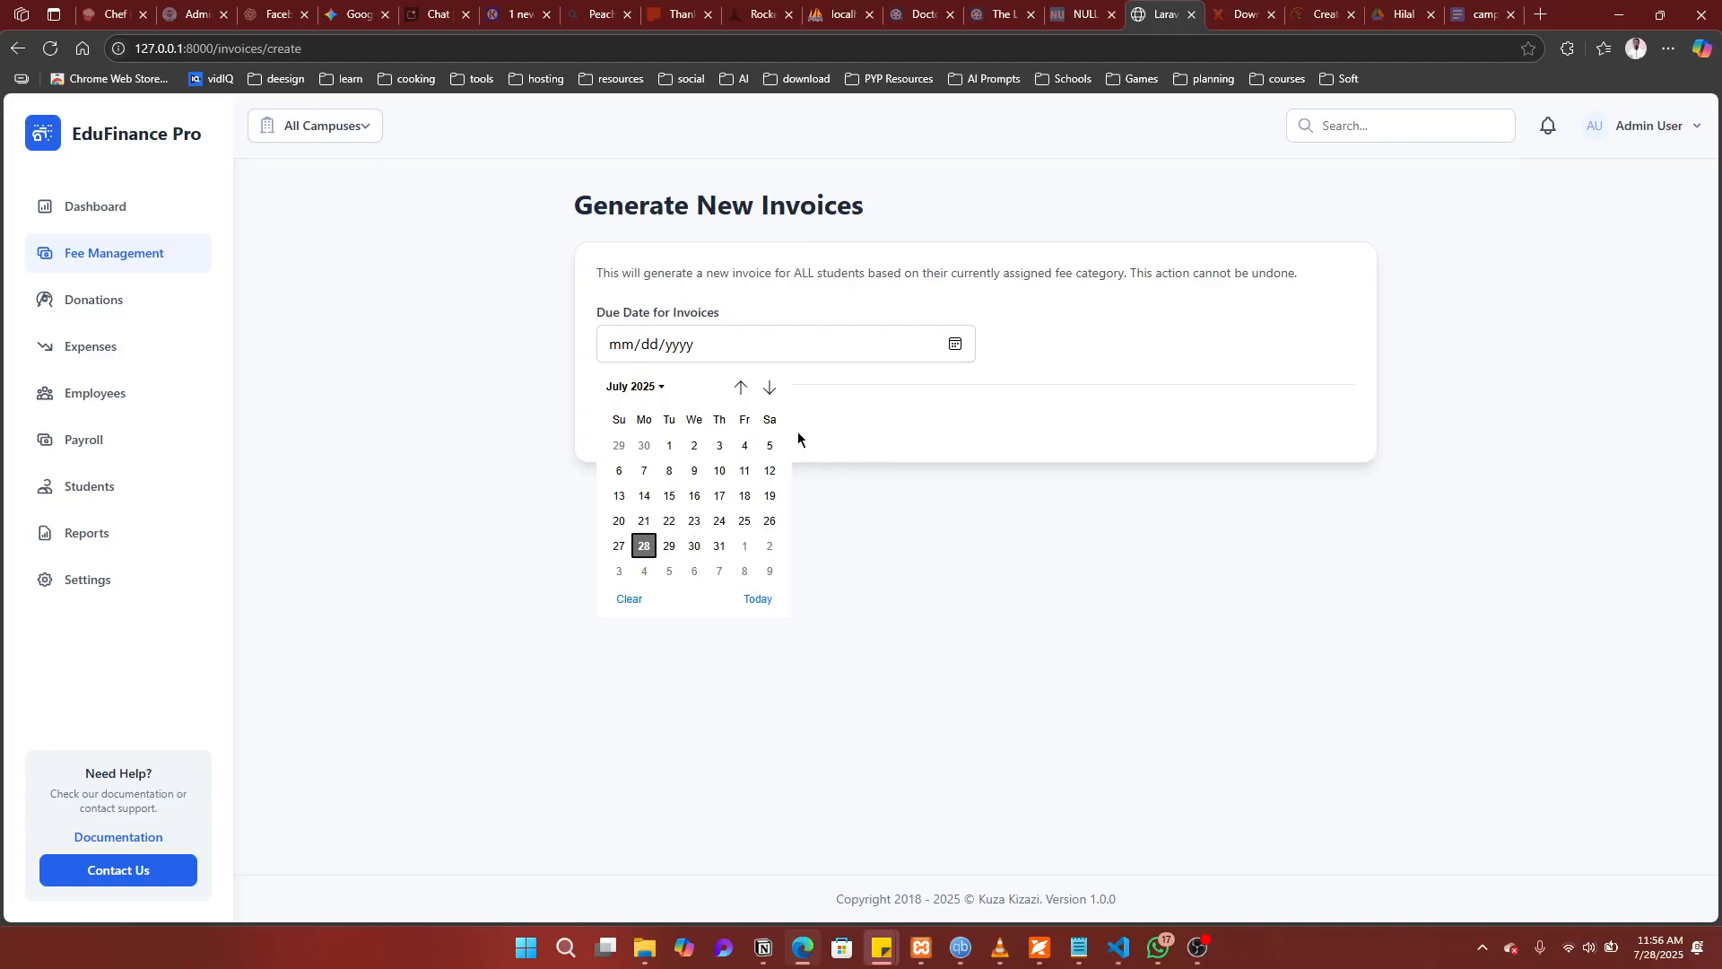
click(768, 387)
click(769, 387)
click(769, 387)
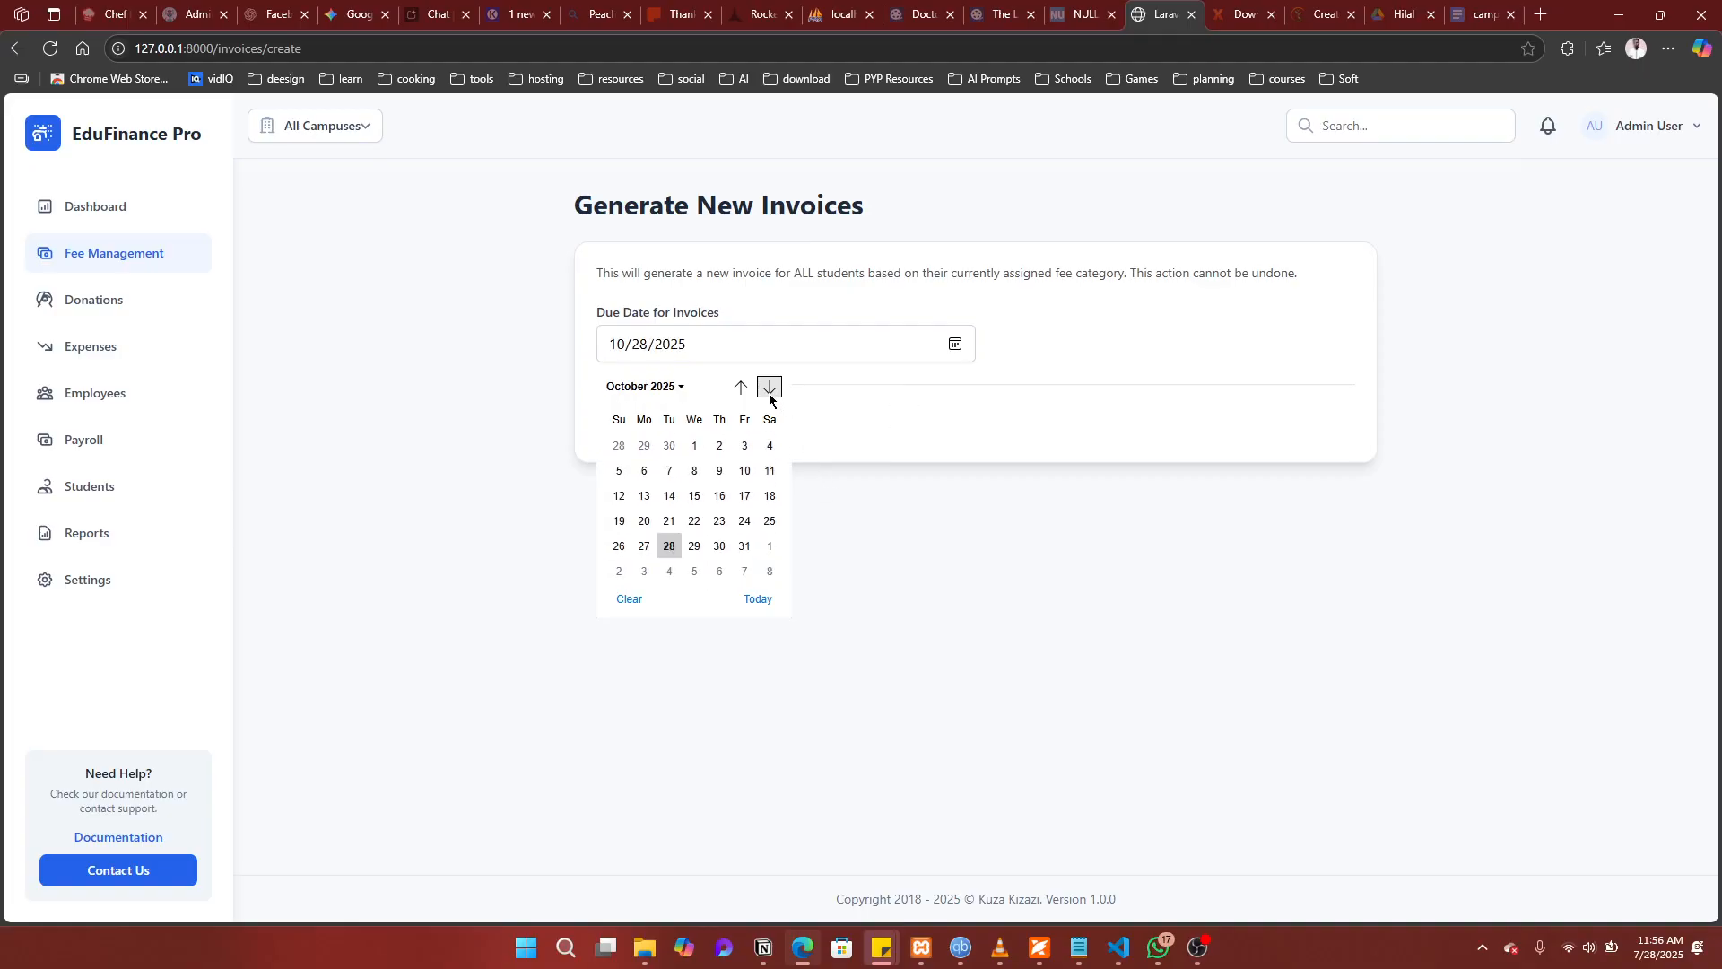
click(769, 549)
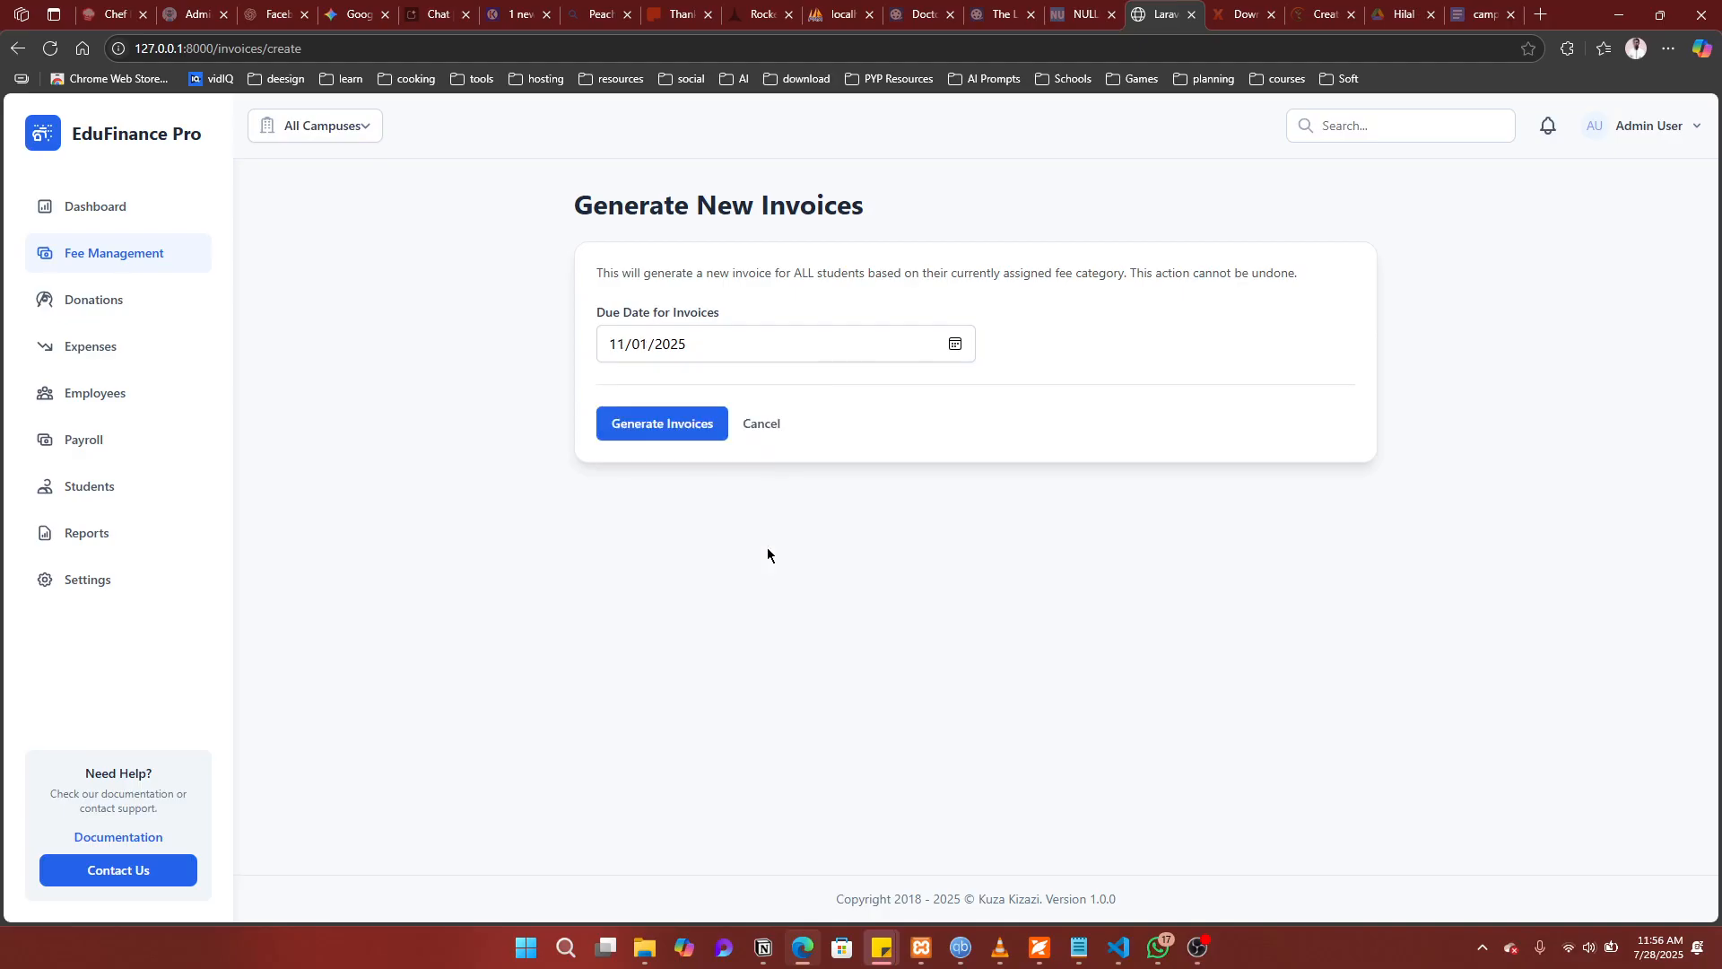
click(665, 434)
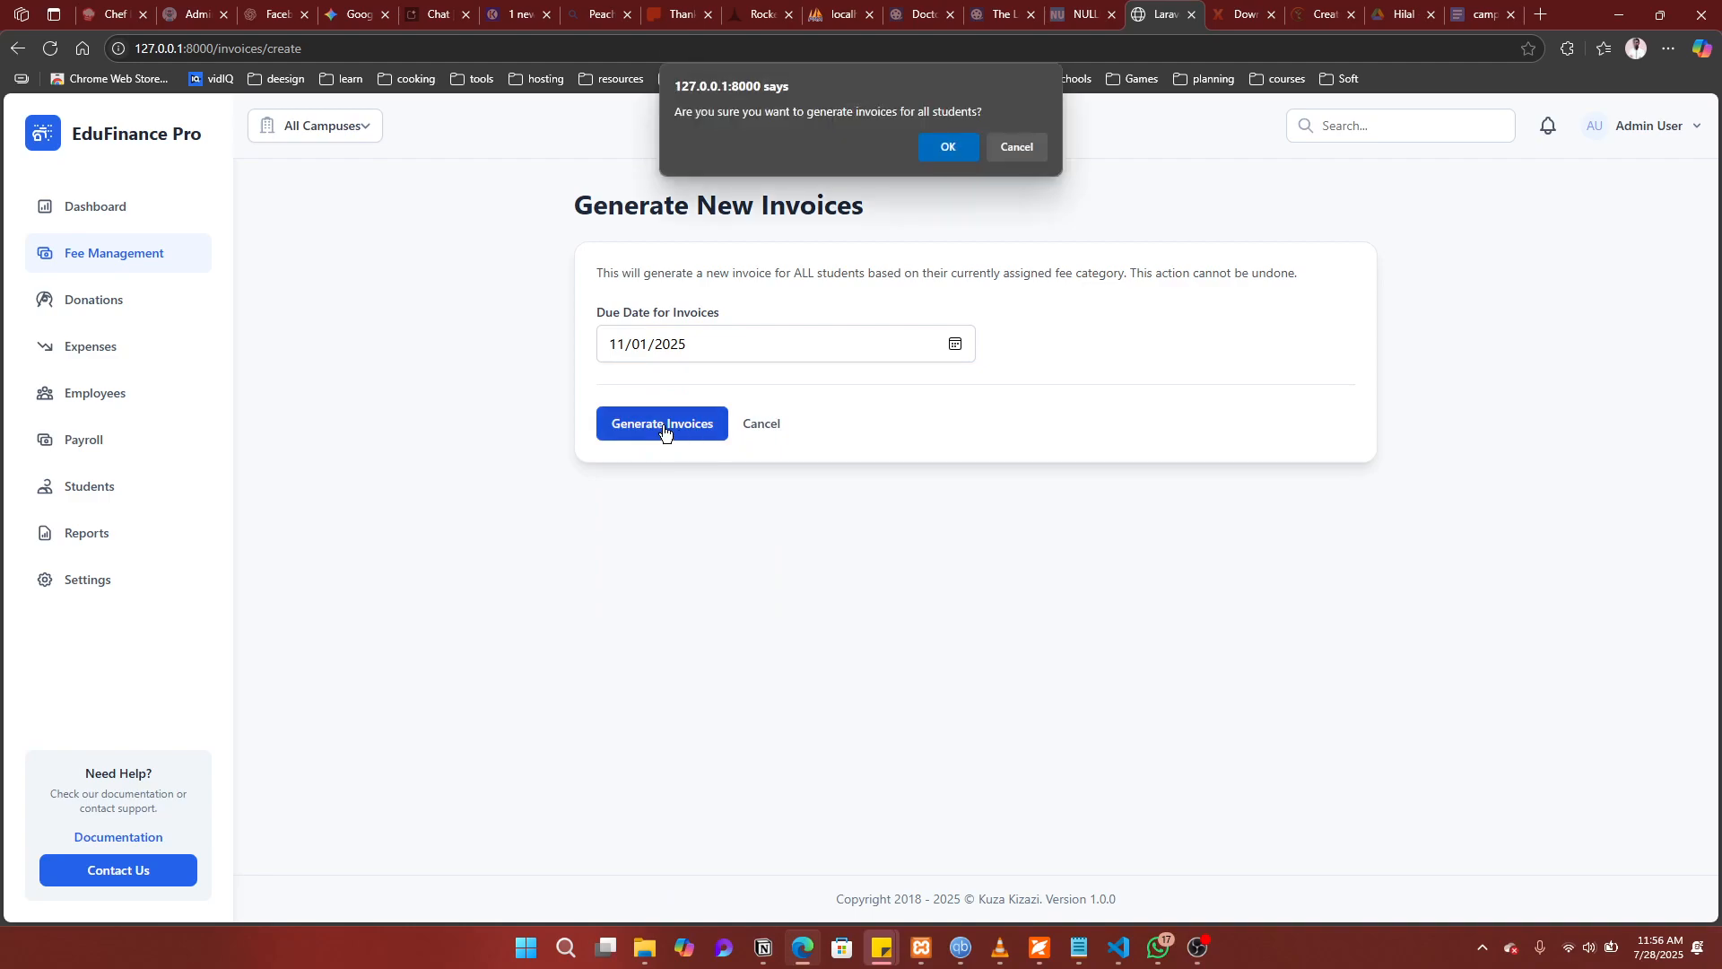
click(944, 148)
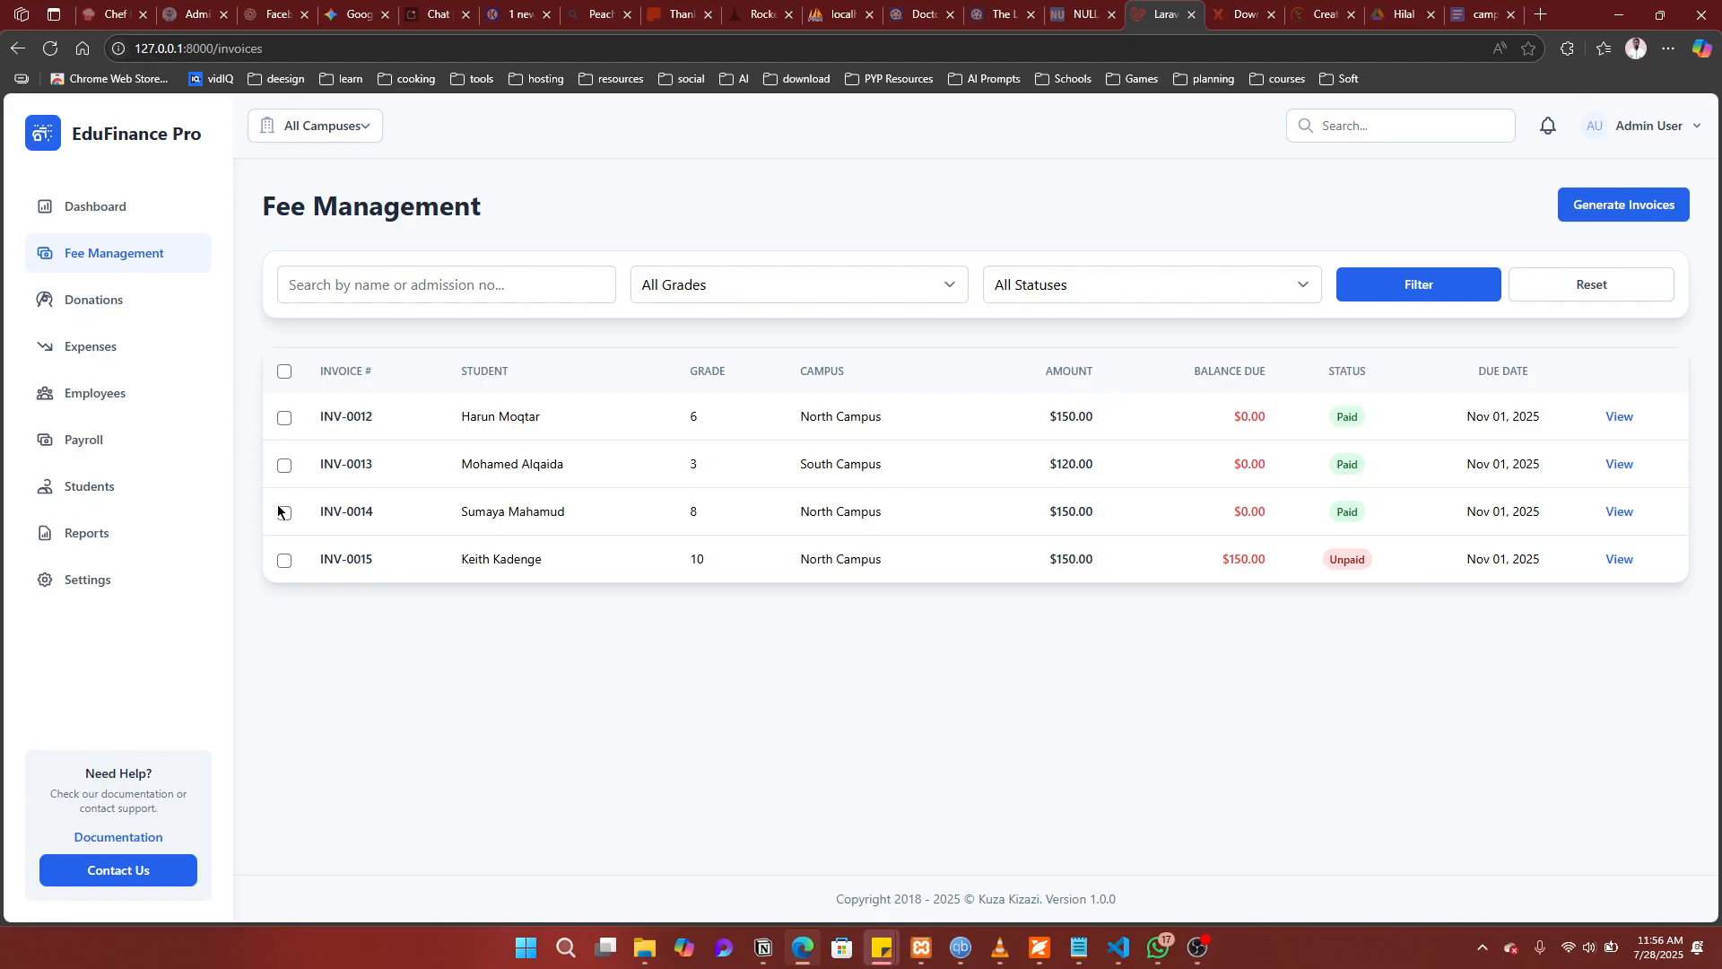
Step: Check the Students list, then return to the Fee Management invoices
click(116, 498)
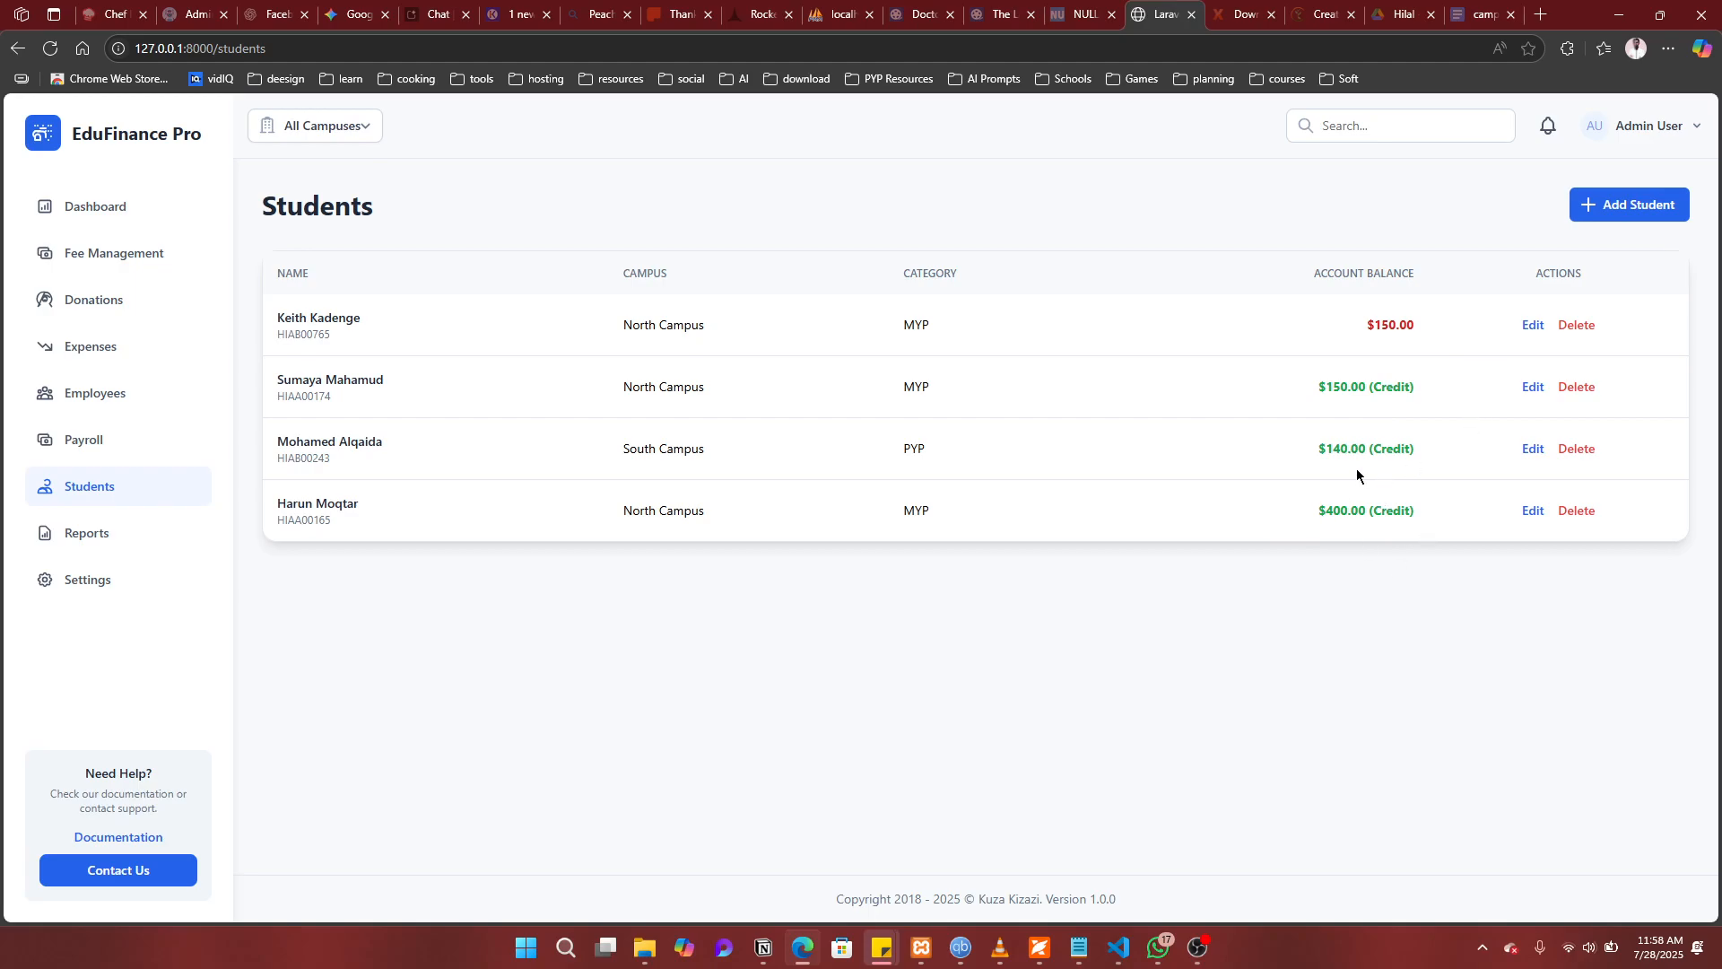
click(114, 255)
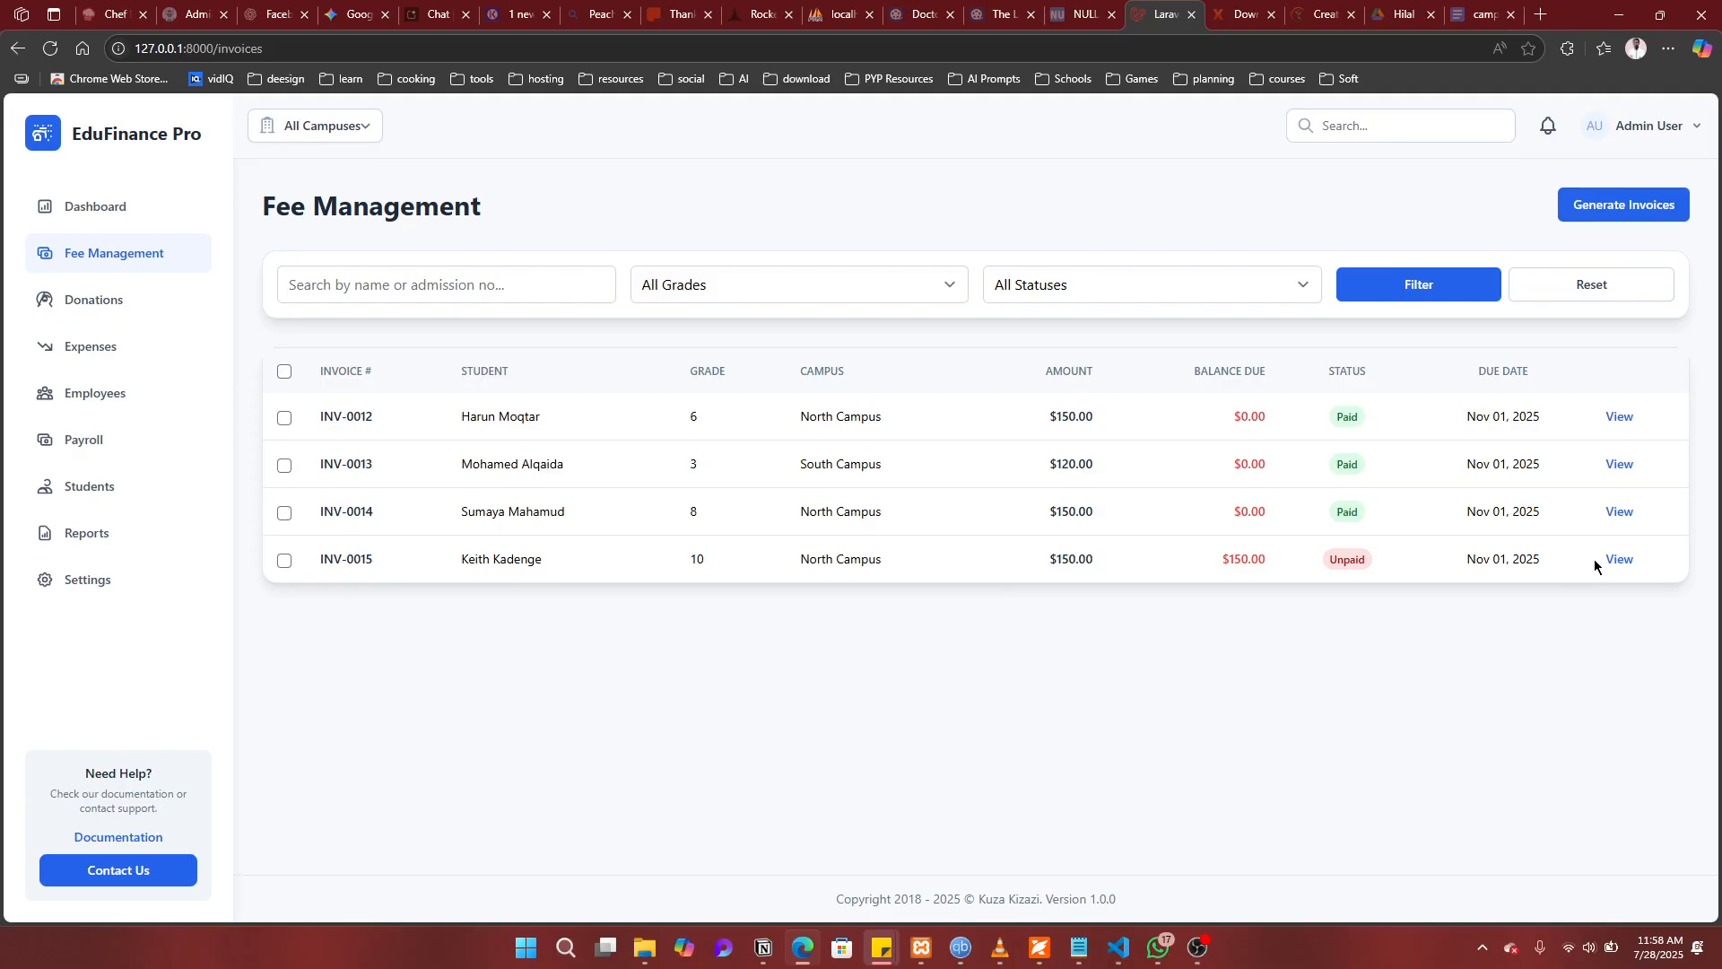
Step: Open invoice INV-0015, showing $150.00 tuition with $150.00 balance due
click(1628, 563)
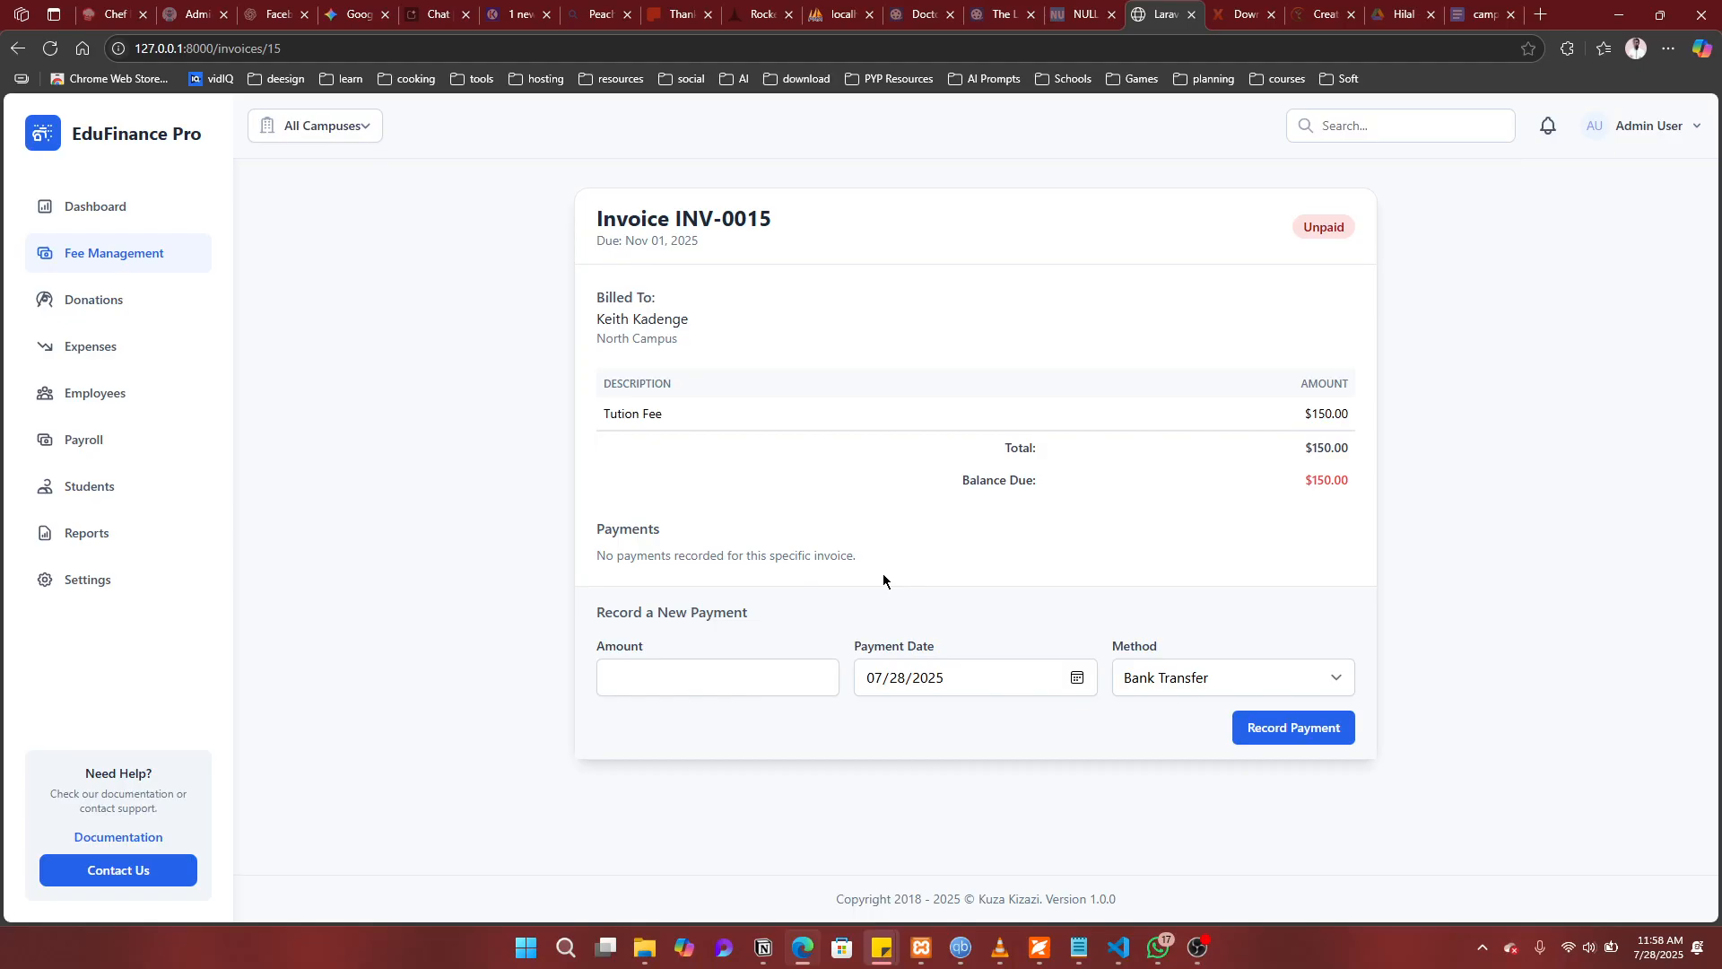
Step: Record a $100 Cash payment against invoice INV-0015
click(696, 677)
text(100)
click(1164, 679)
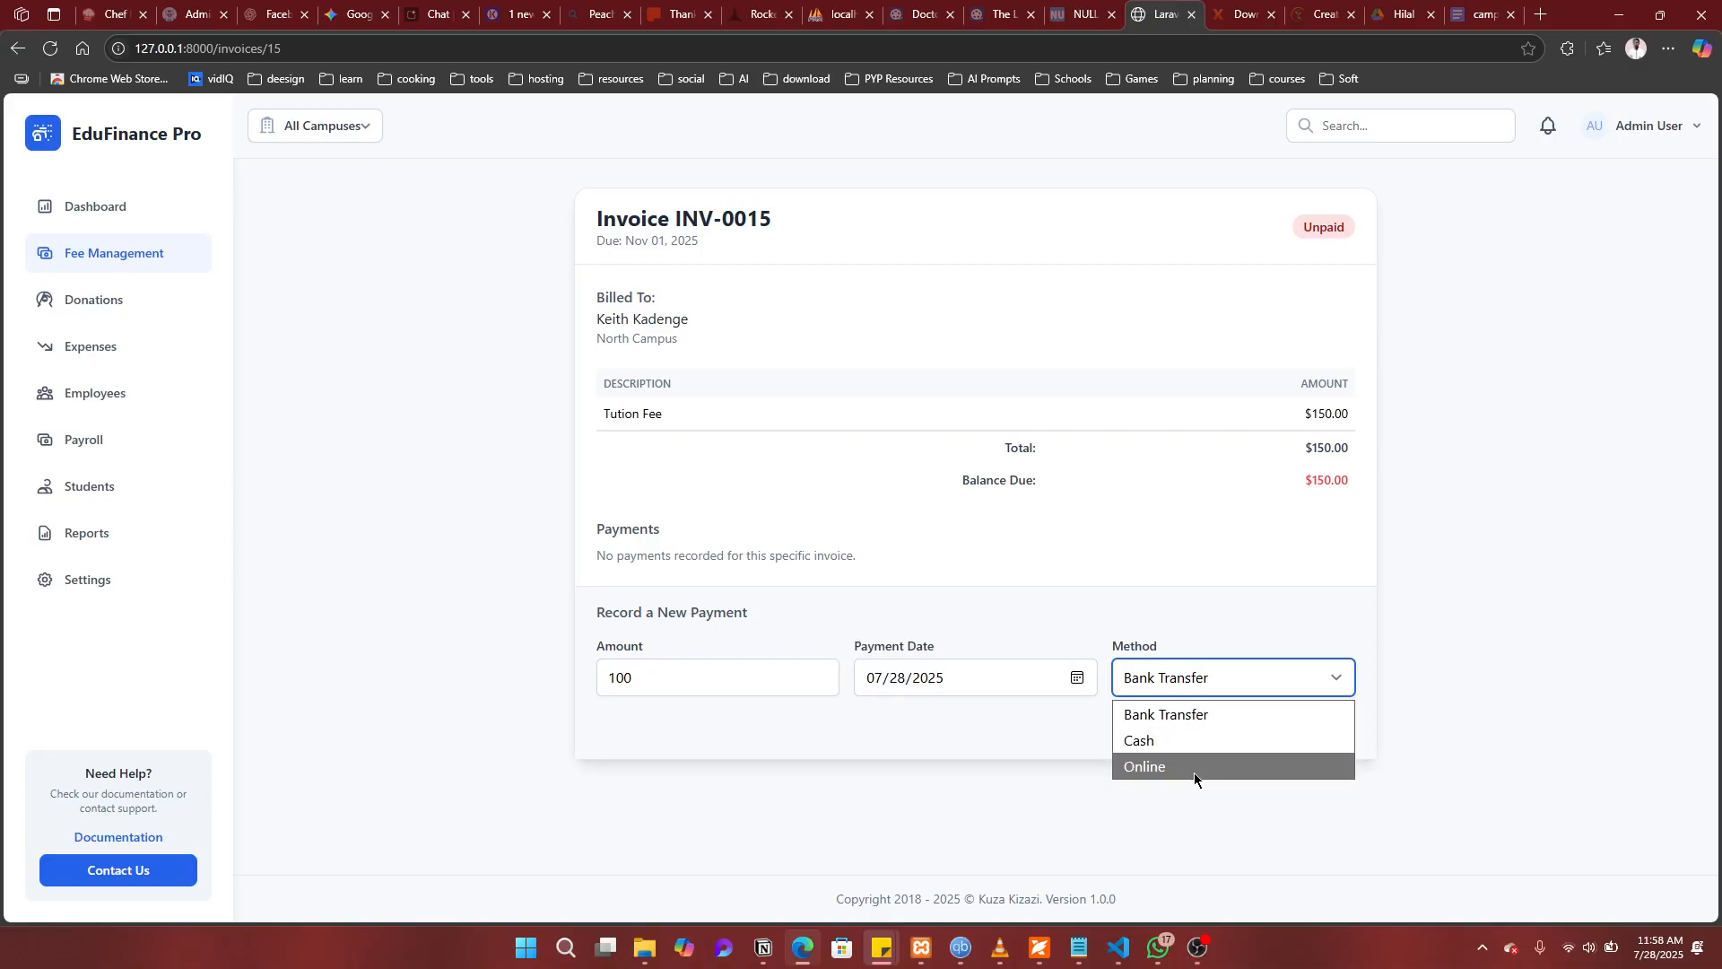
click(1161, 740)
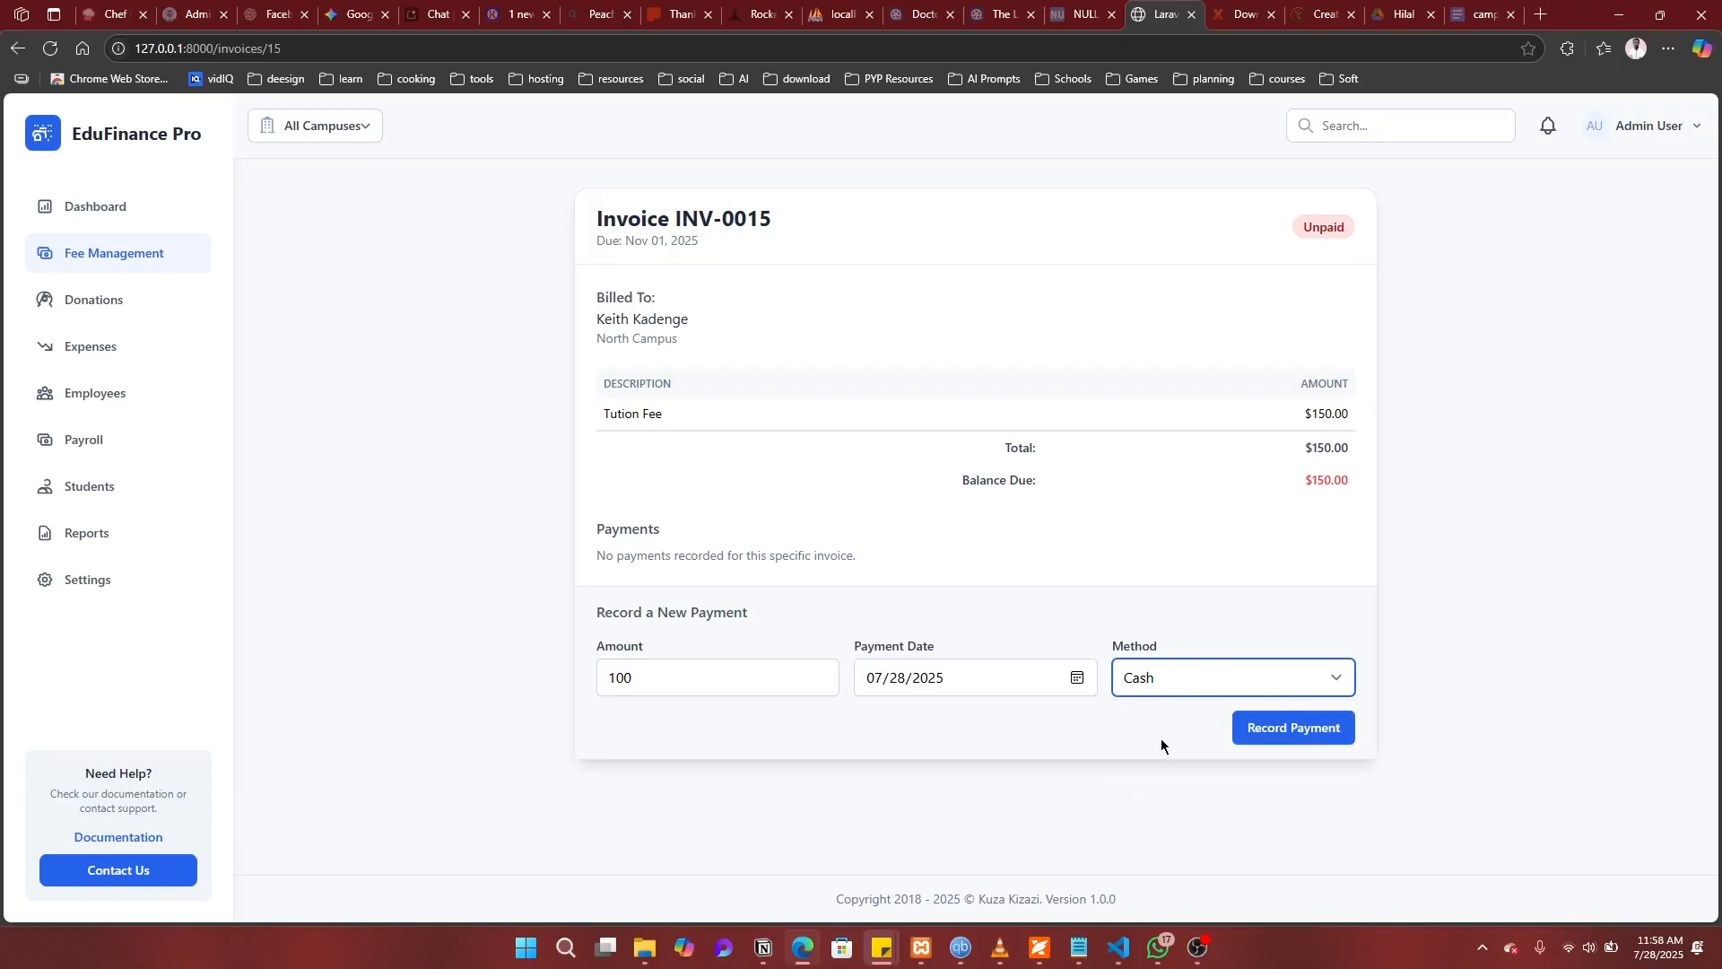
click(1279, 738)
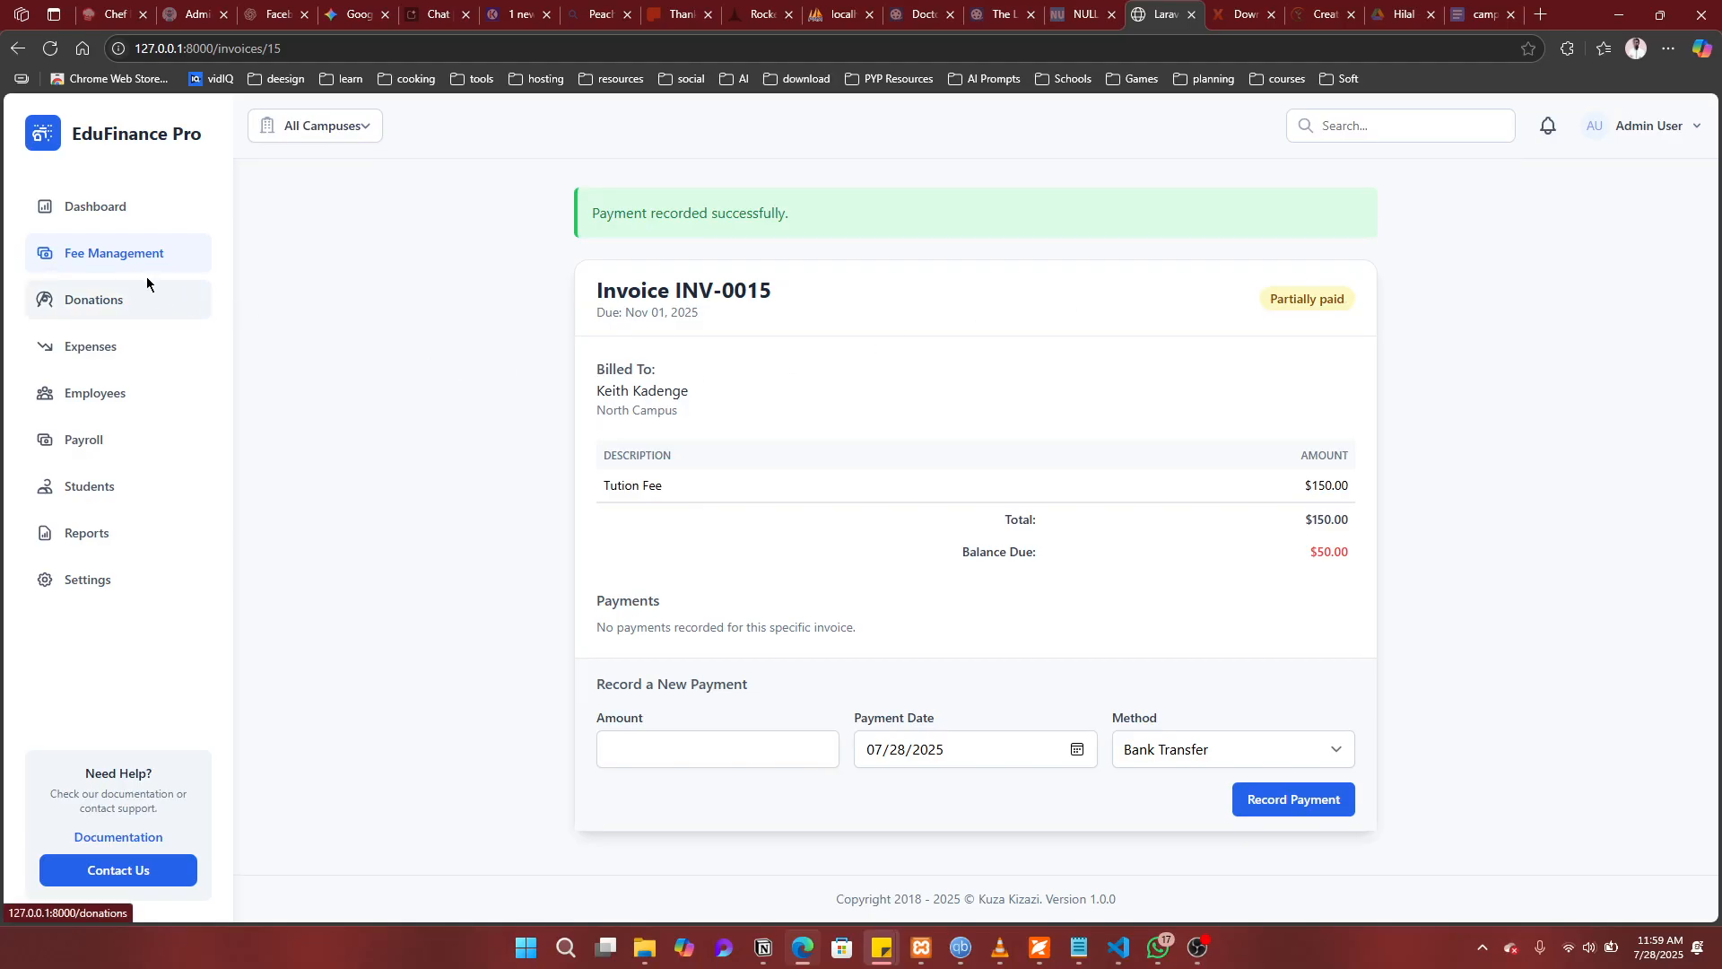
Step: Filter the invoice list to grade 10, then clear the grade filter
click(113, 256)
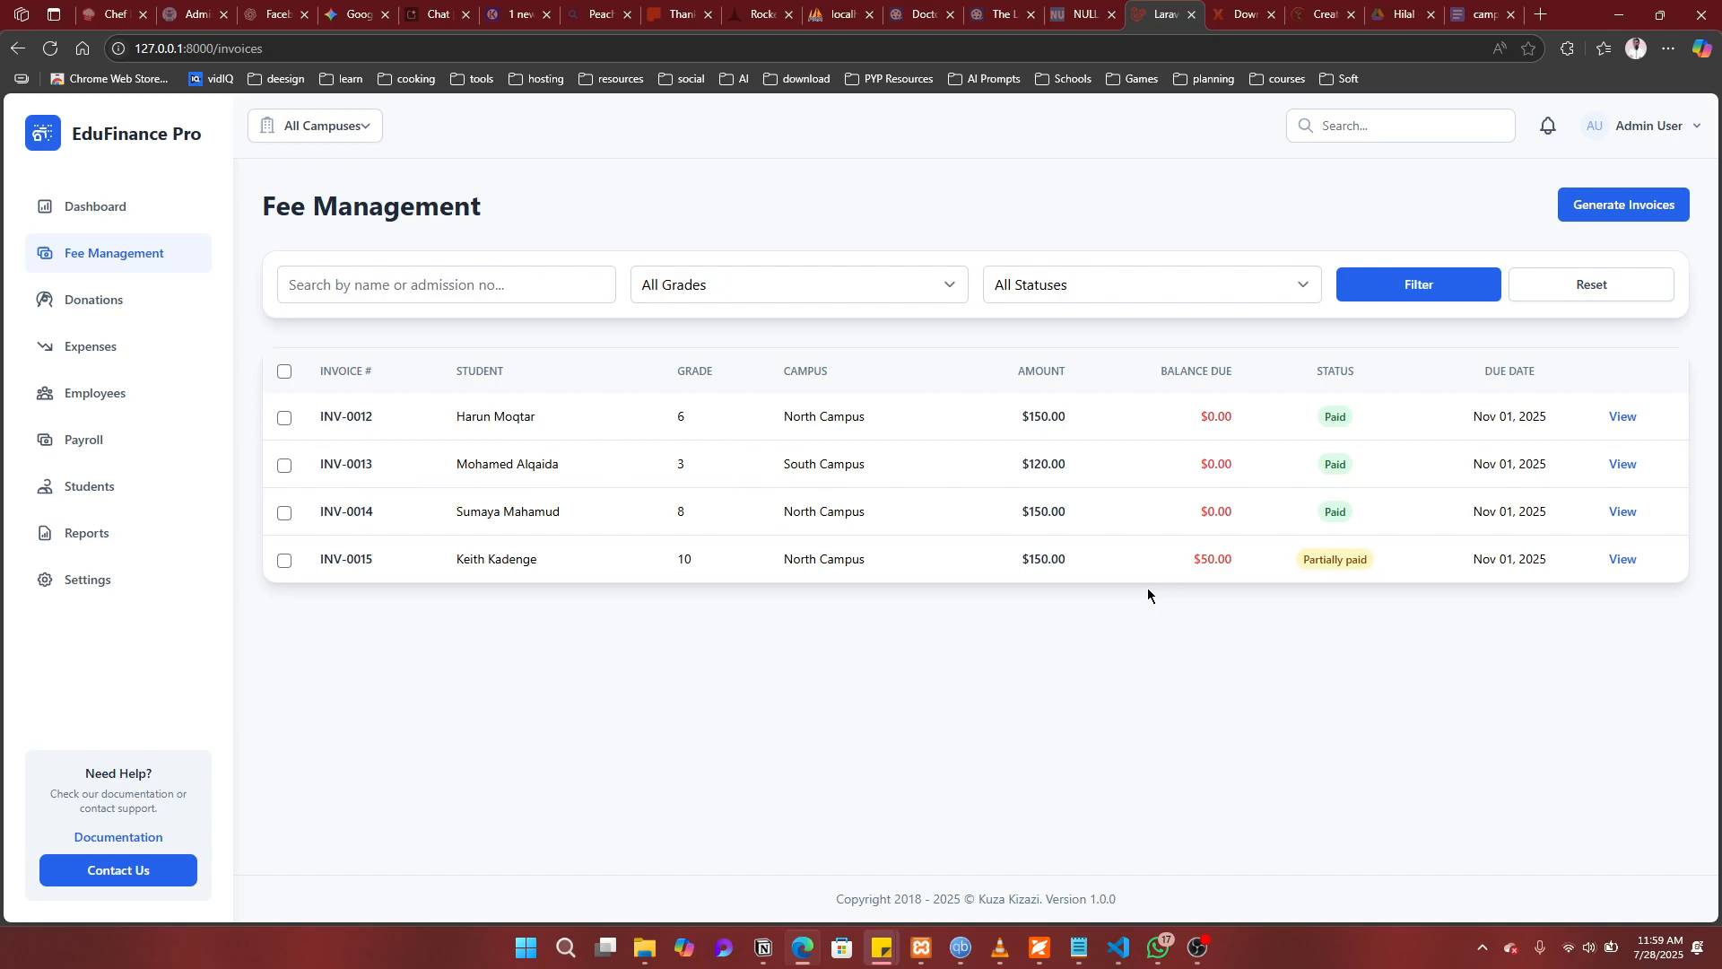
click(925, 290)
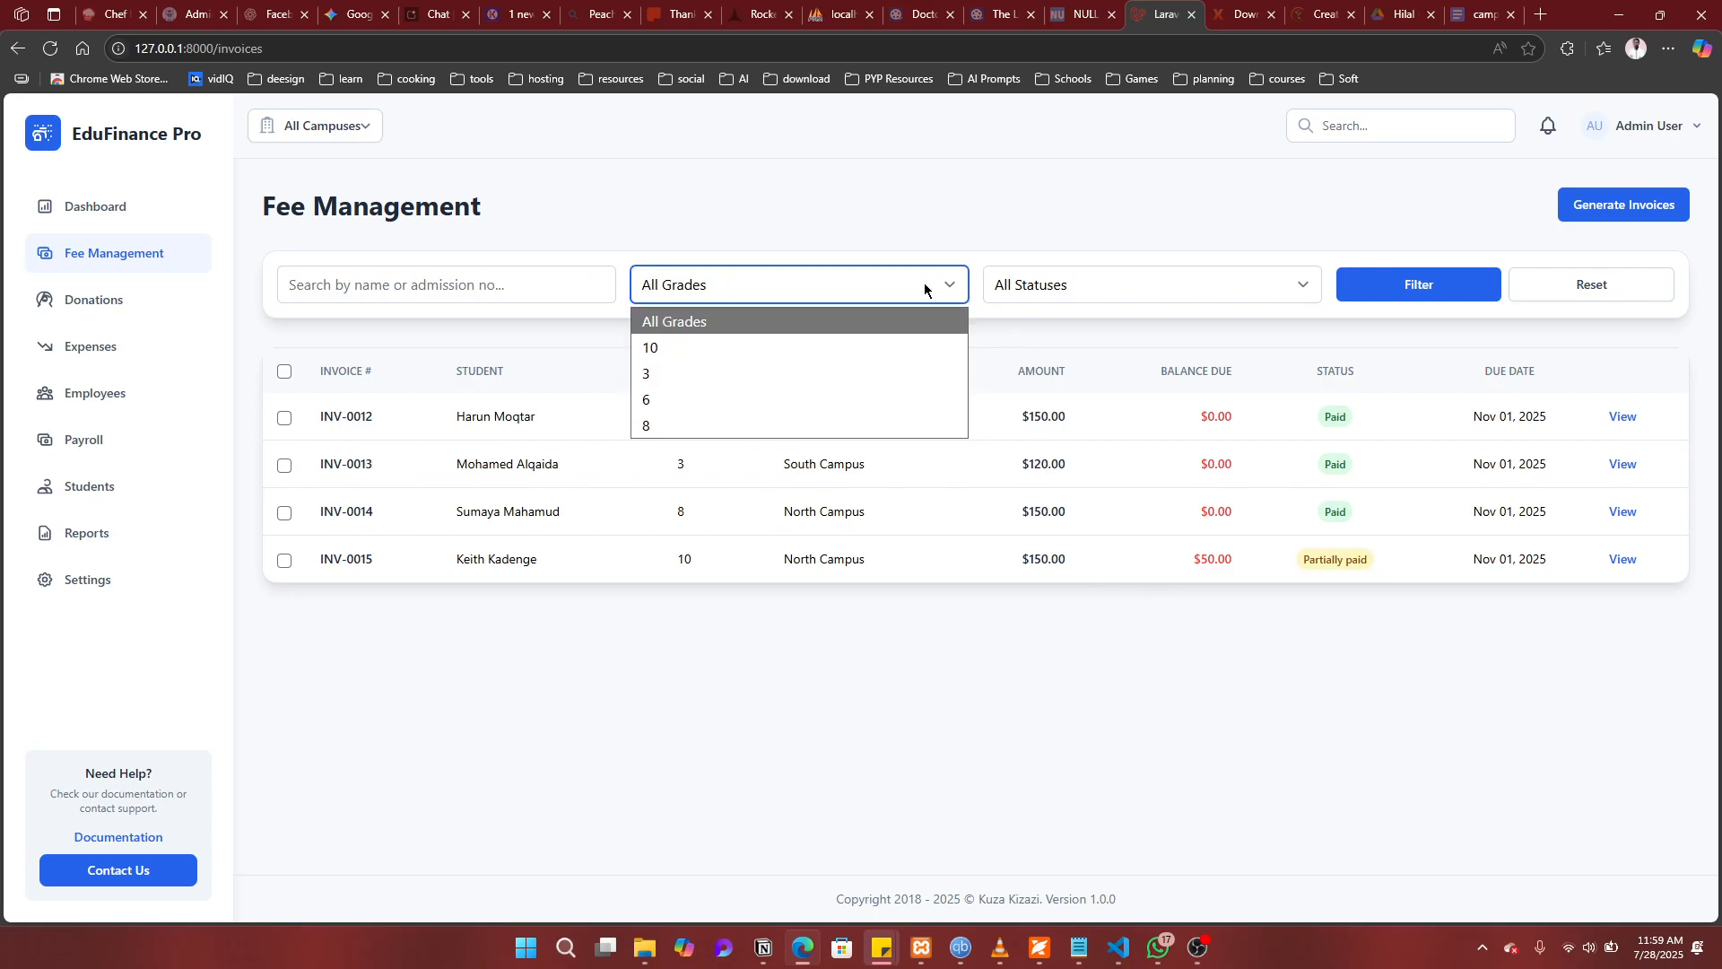
click(925, 289)
click(925, 289)
click(791, 352)
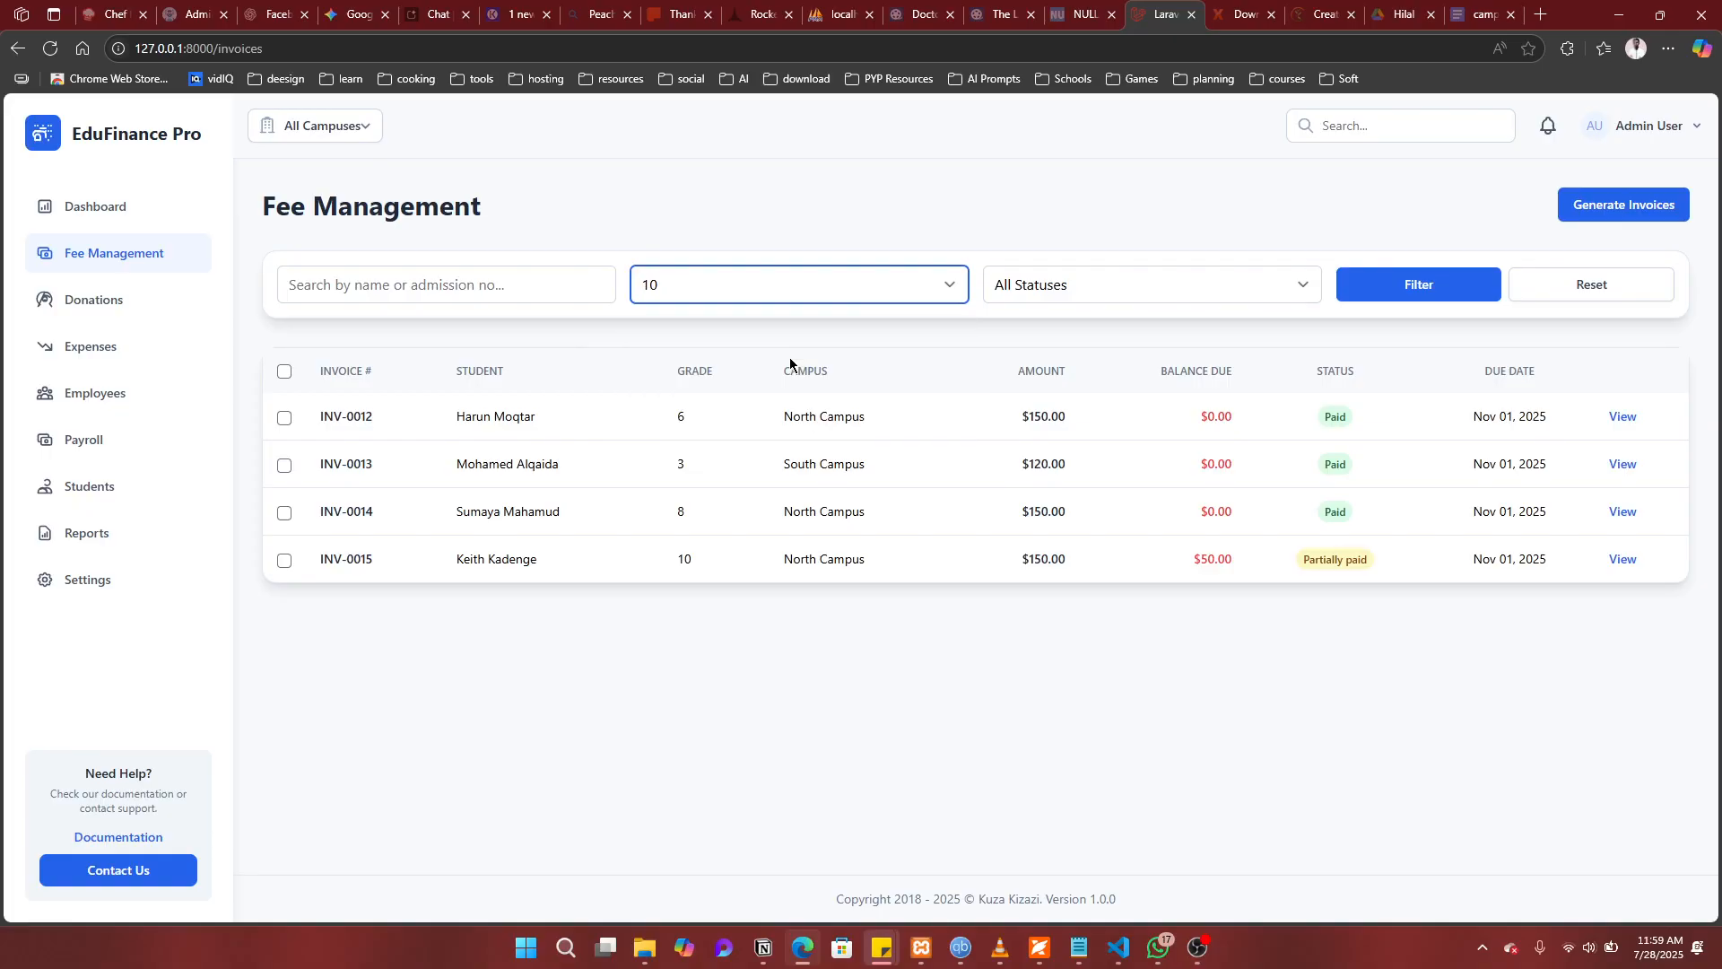
click(1429, 297)
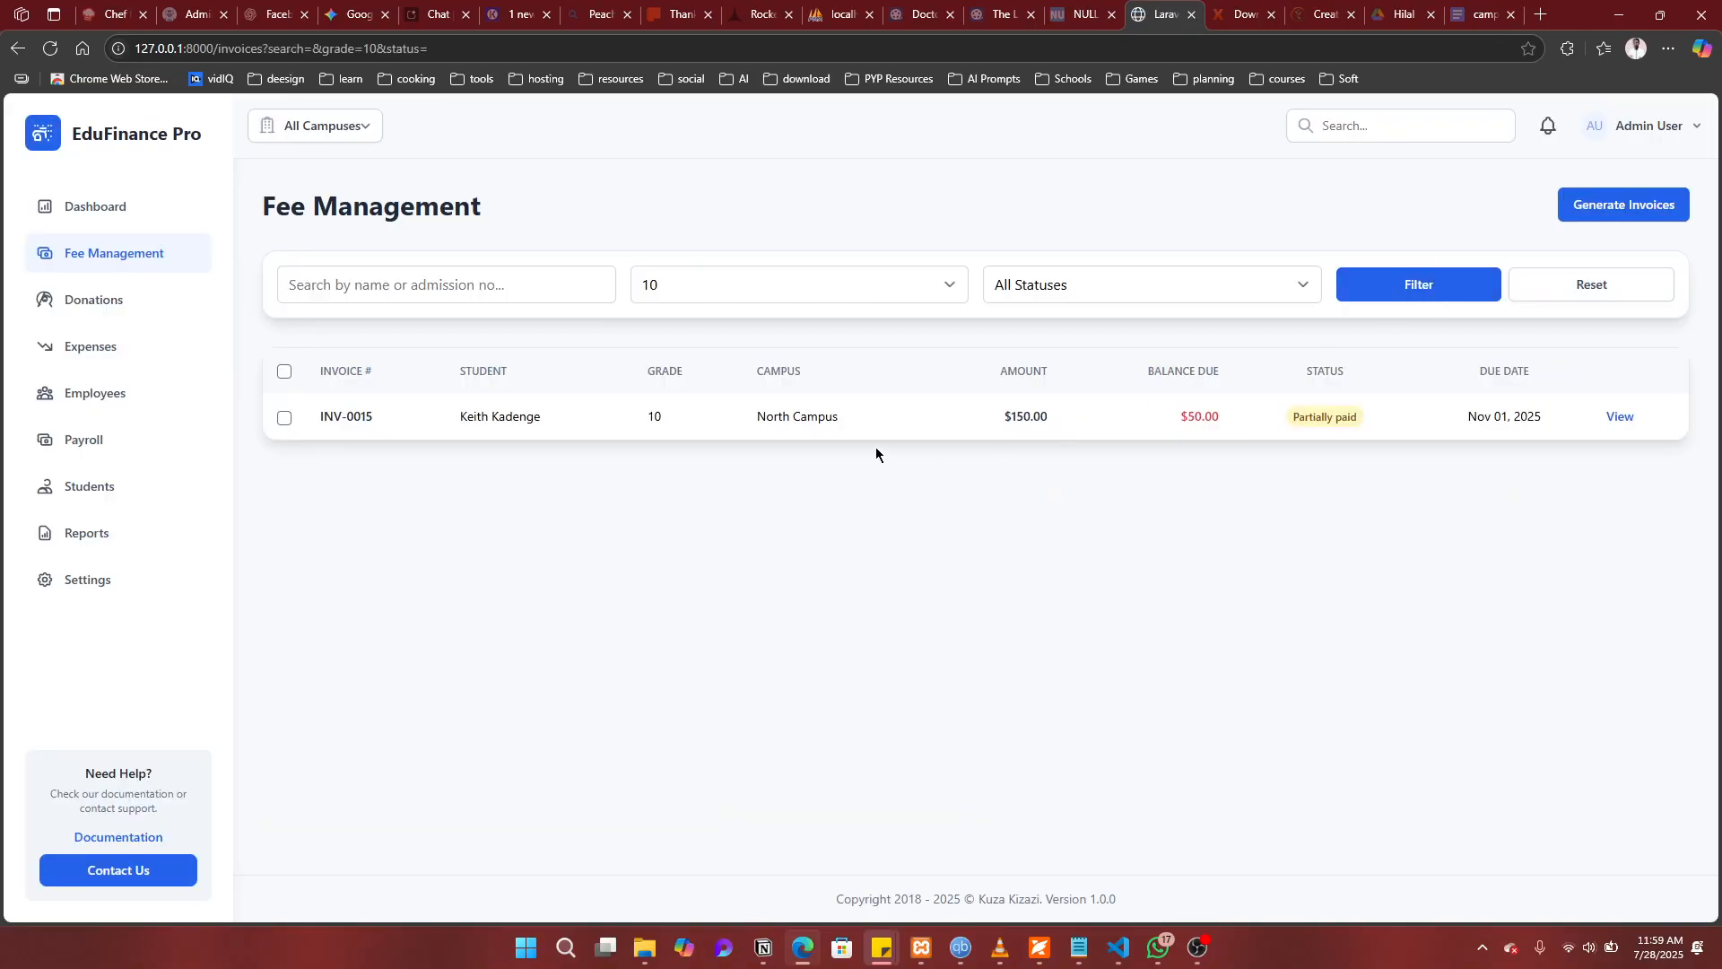
click(931, 288)
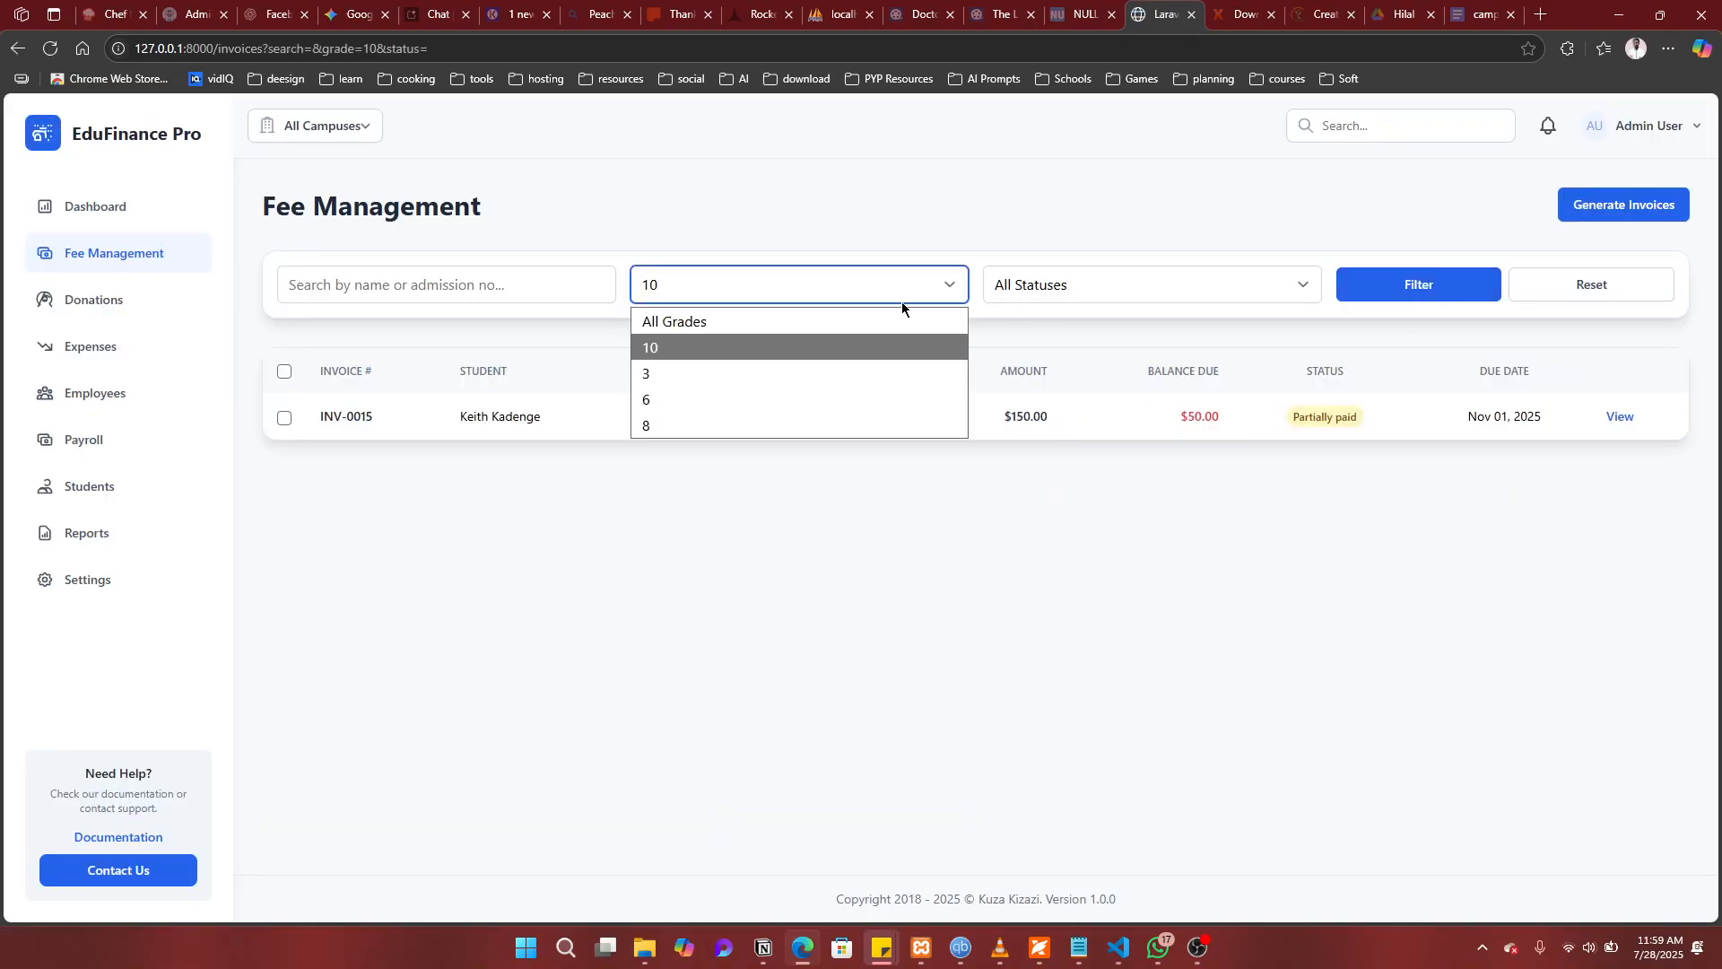
click(825, 333)
Step: Filter invoices by Partially Paid, then Paid status, and go to Financial Reports
click(1051, 284)
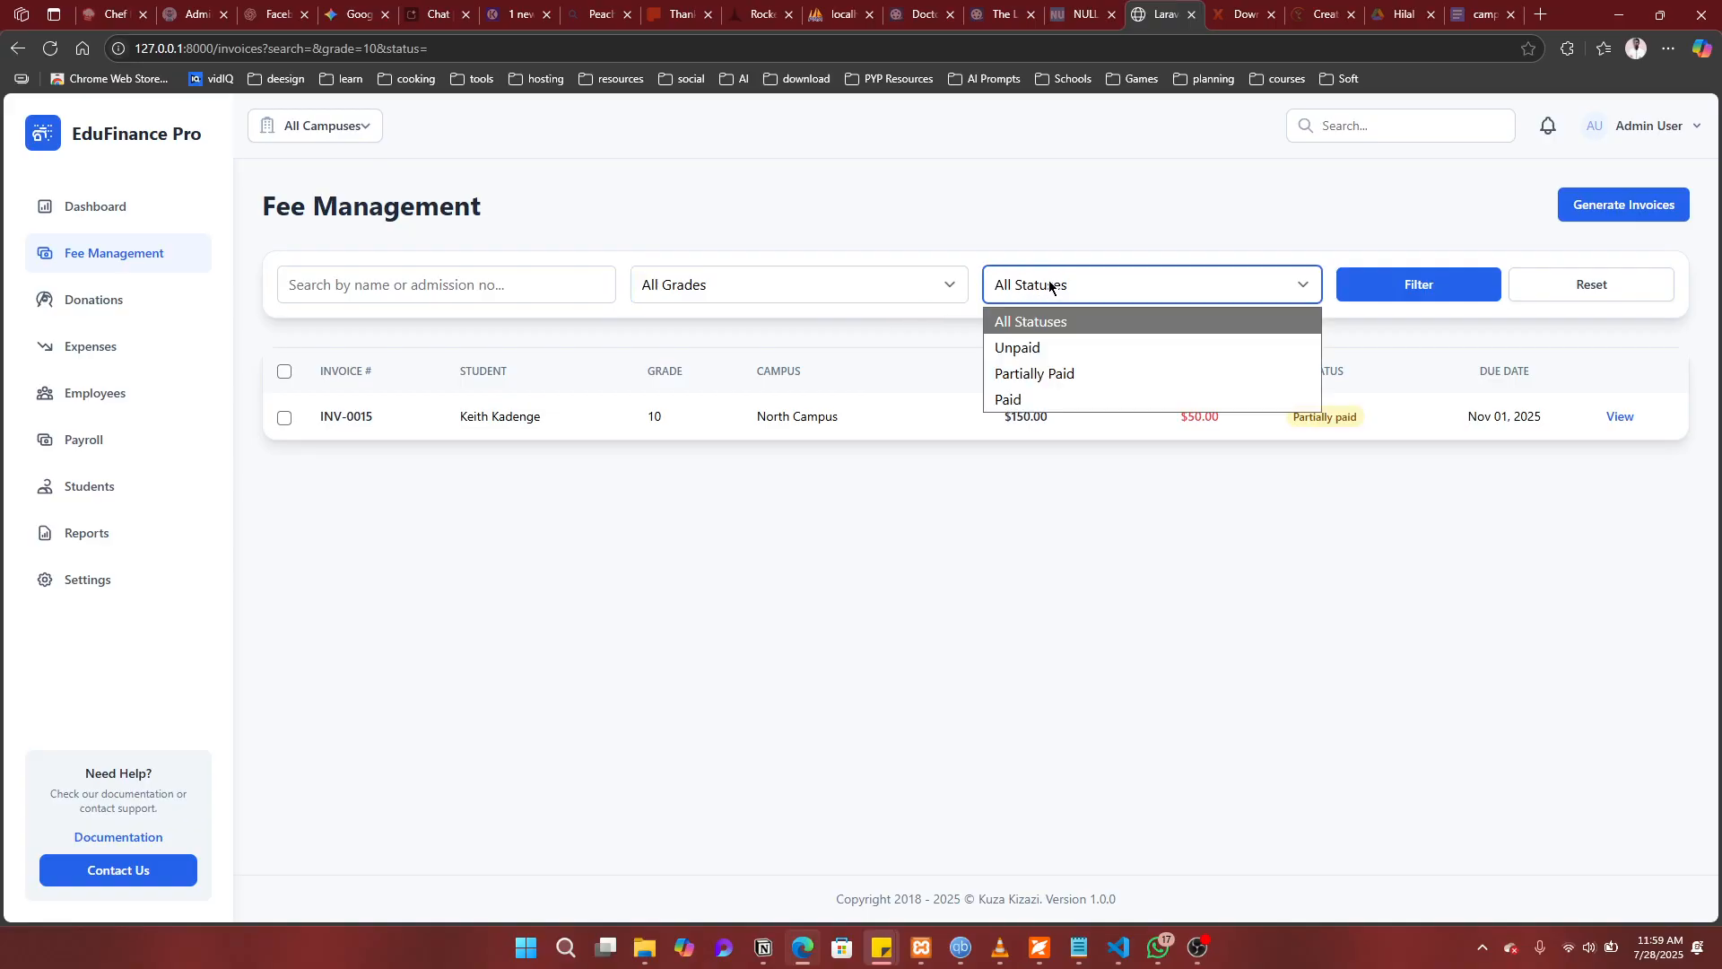
click(1076, 375)
click(1415, 298)
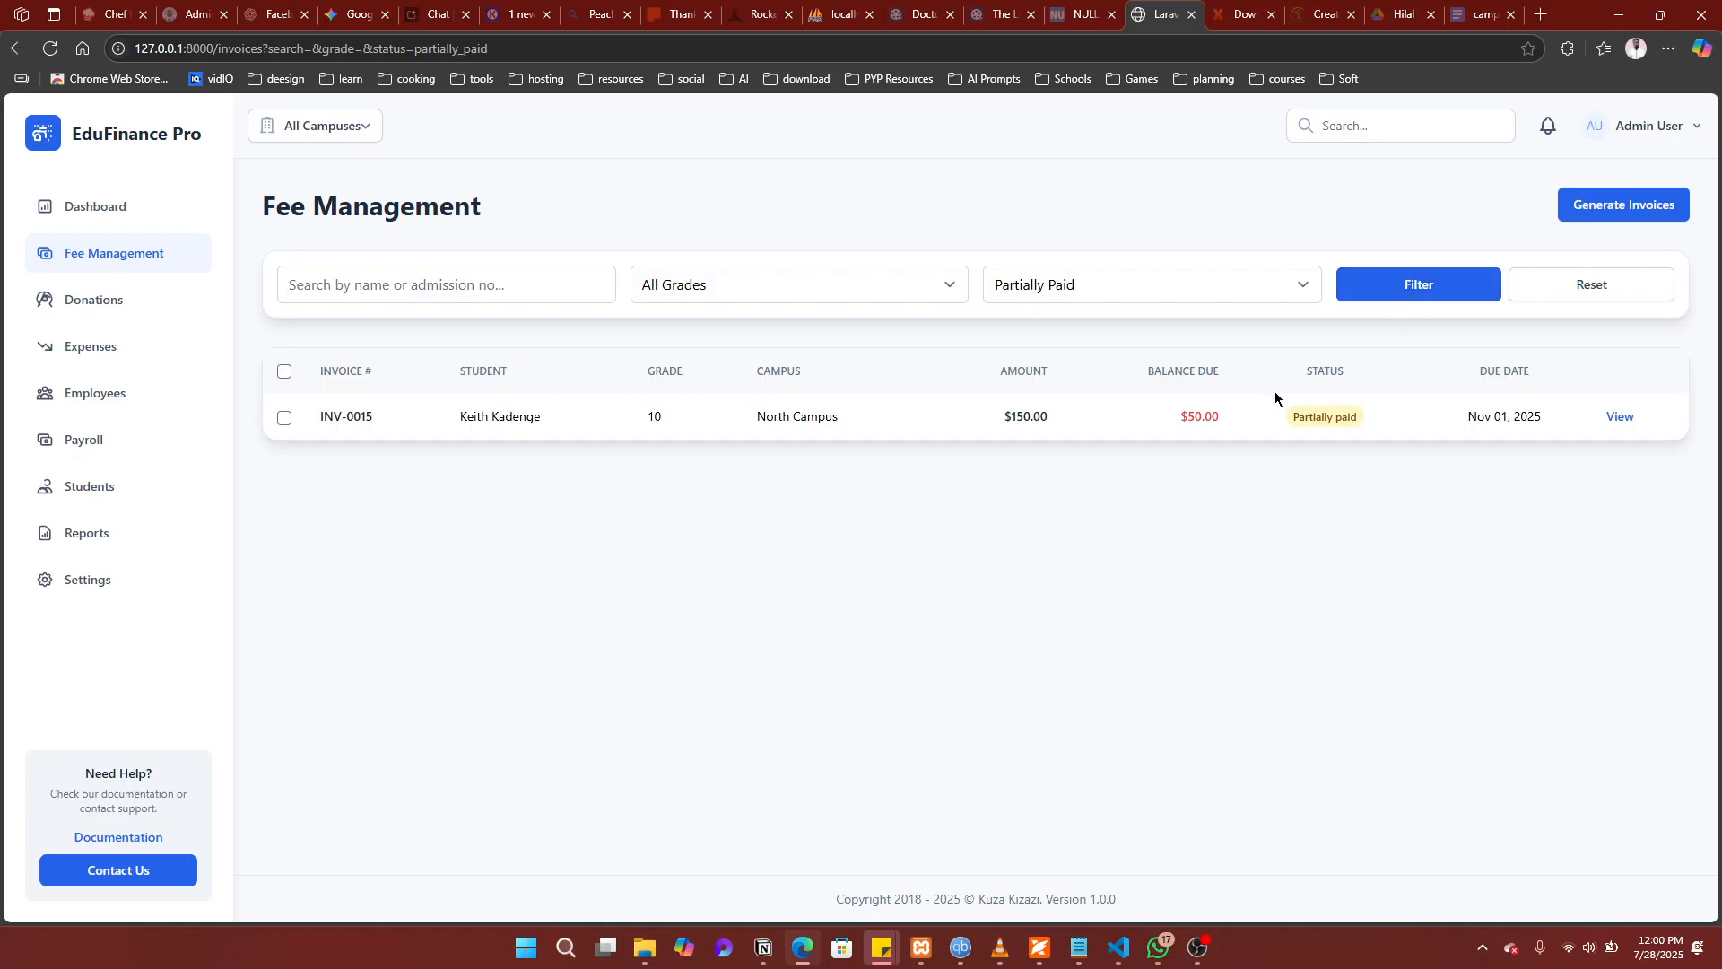
click(1224, 290)
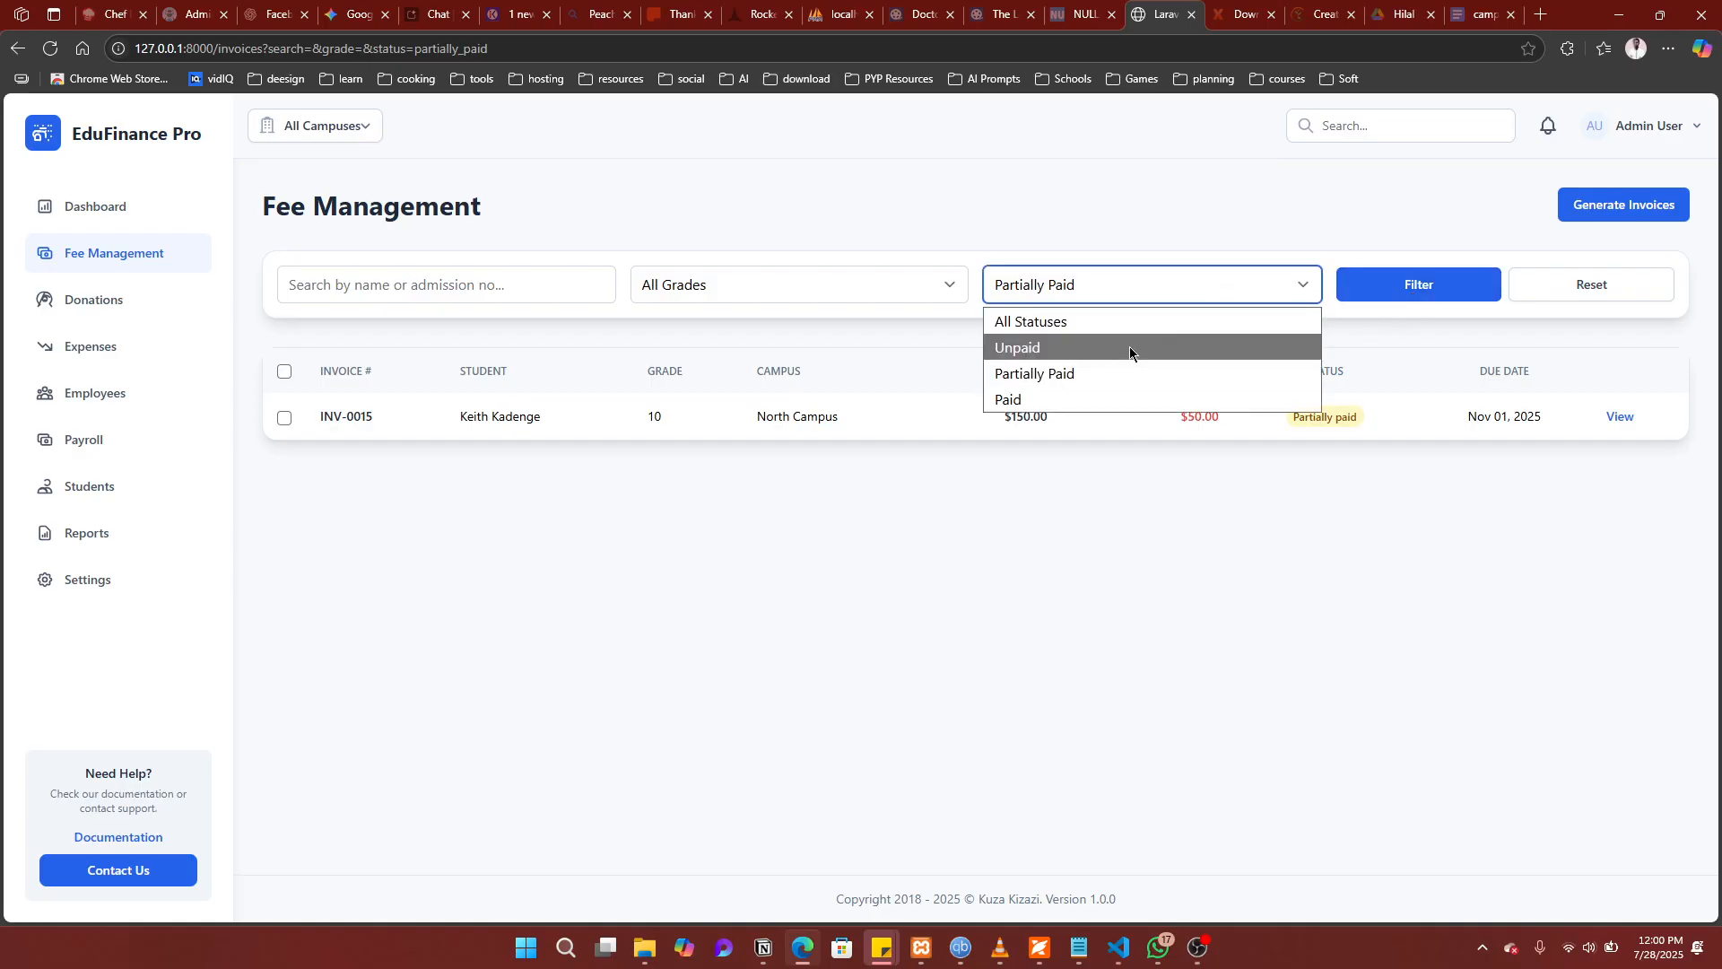
click(1080, 402)
click(1414, 287)
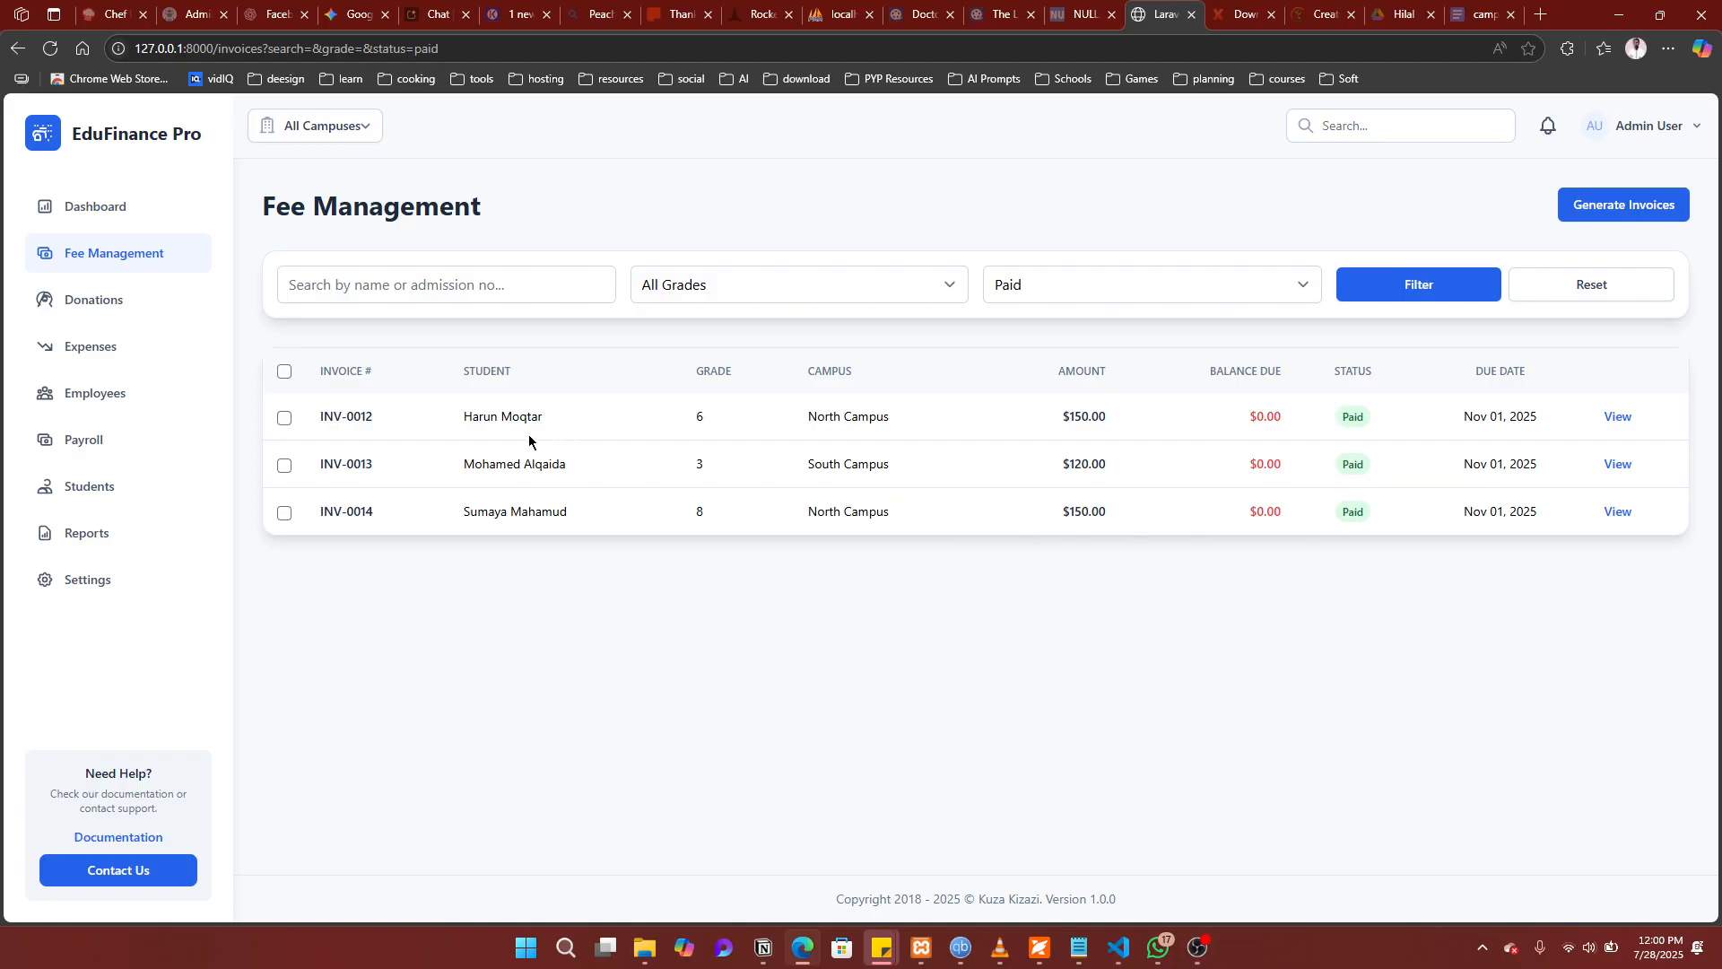
click(88, 536)
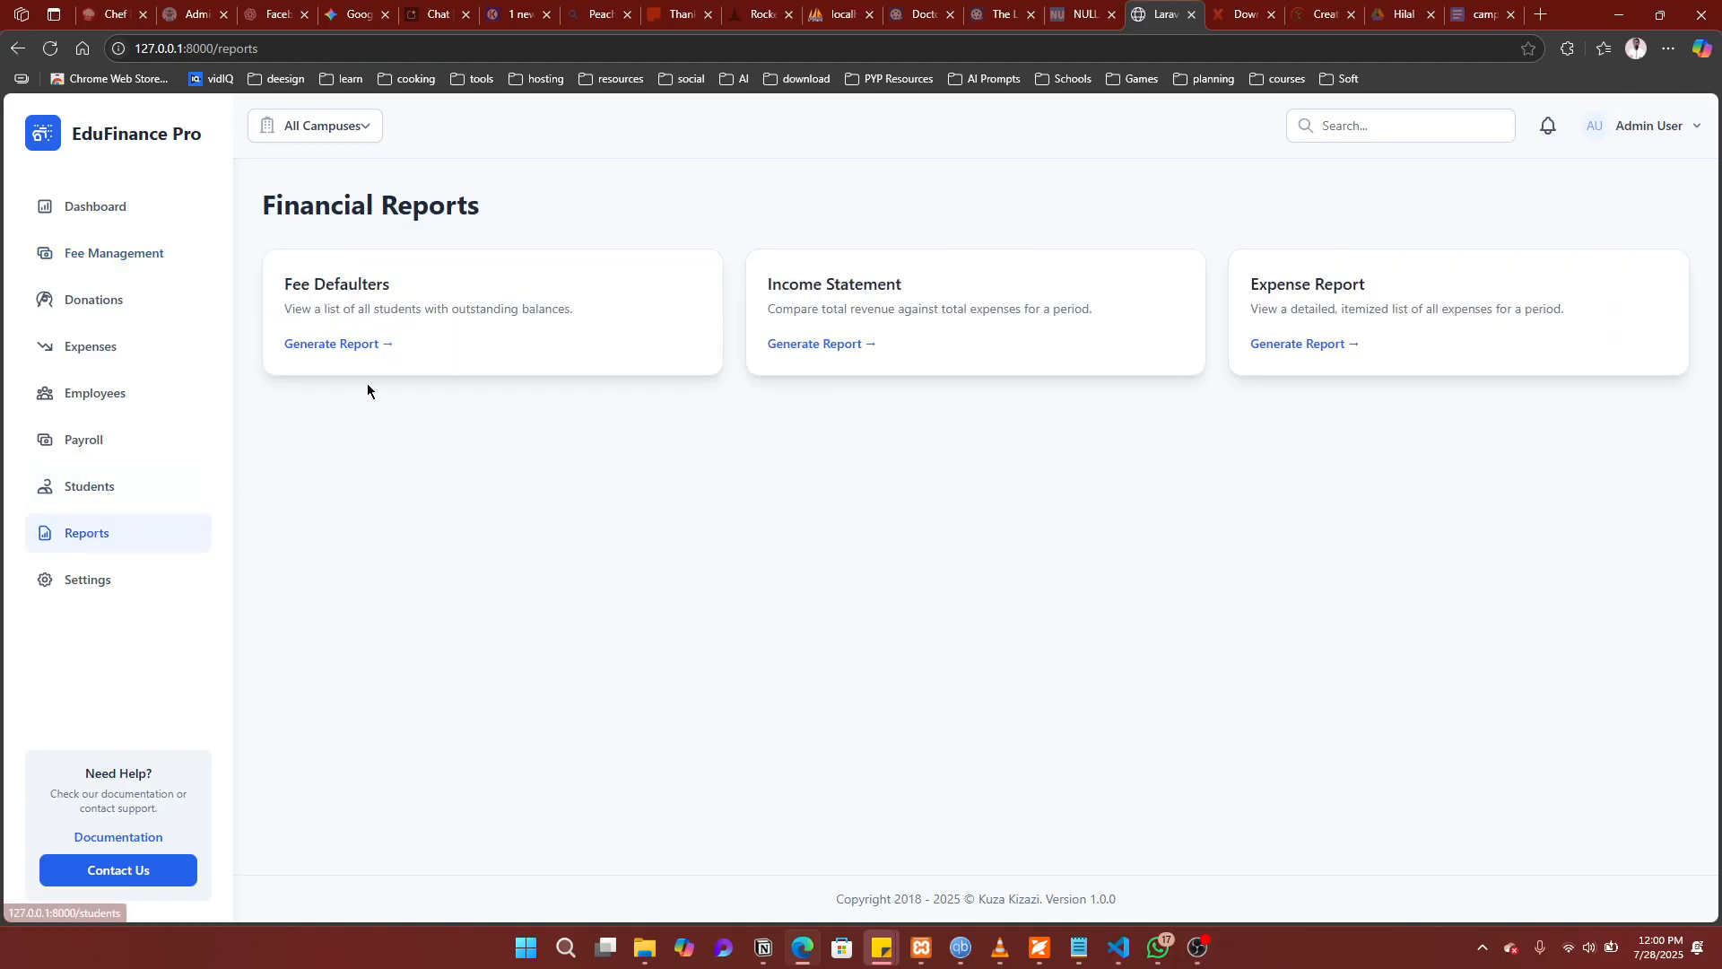
Step: Generate the Fee Defaulters report, then move on to the Employees list
click(350, 347)
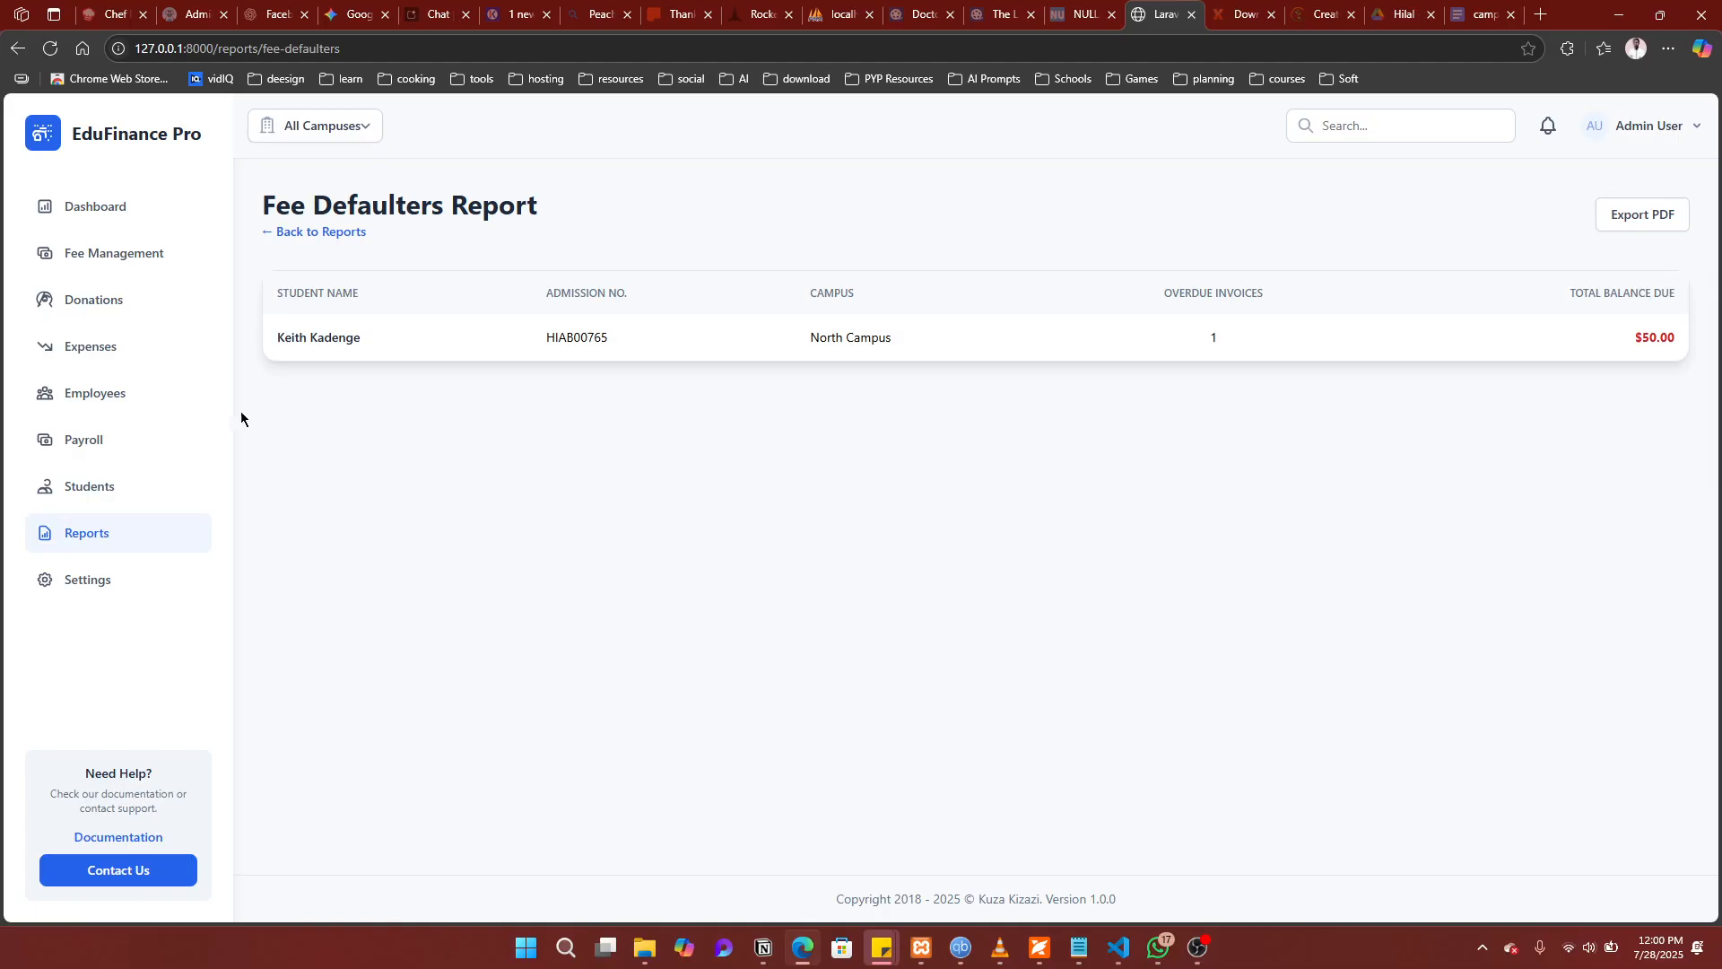
click(161, 401)
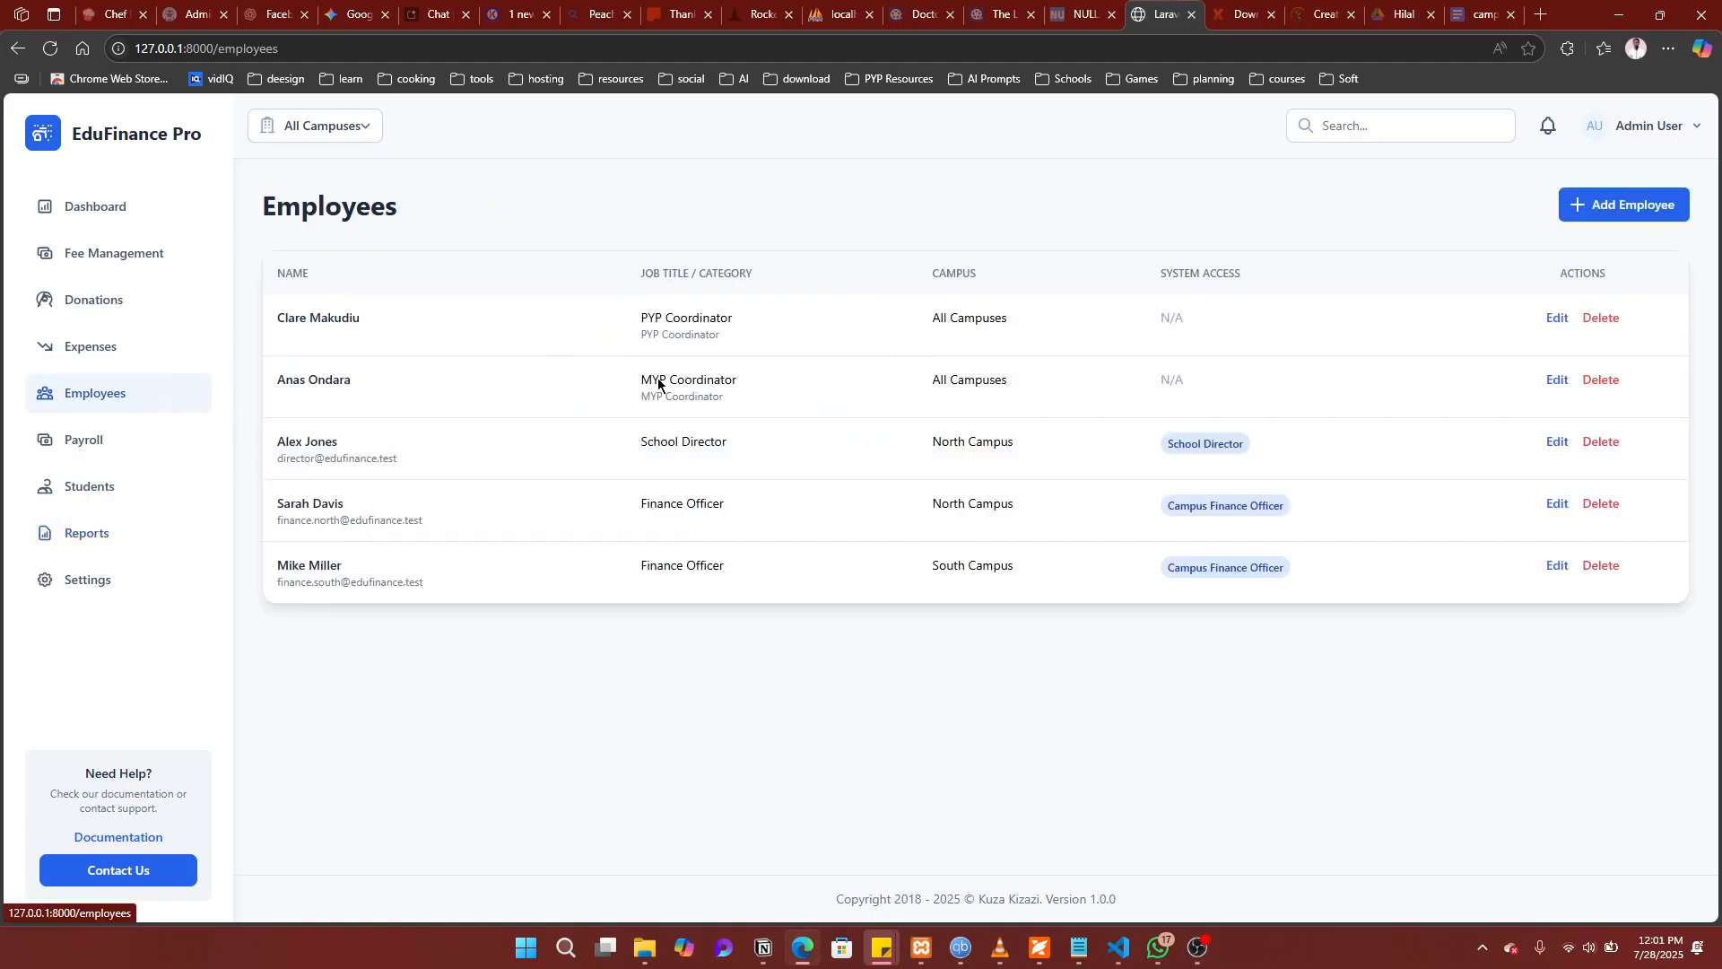
Step: Start a new employee record and enter the employee's first and last name
click(1625, 216)
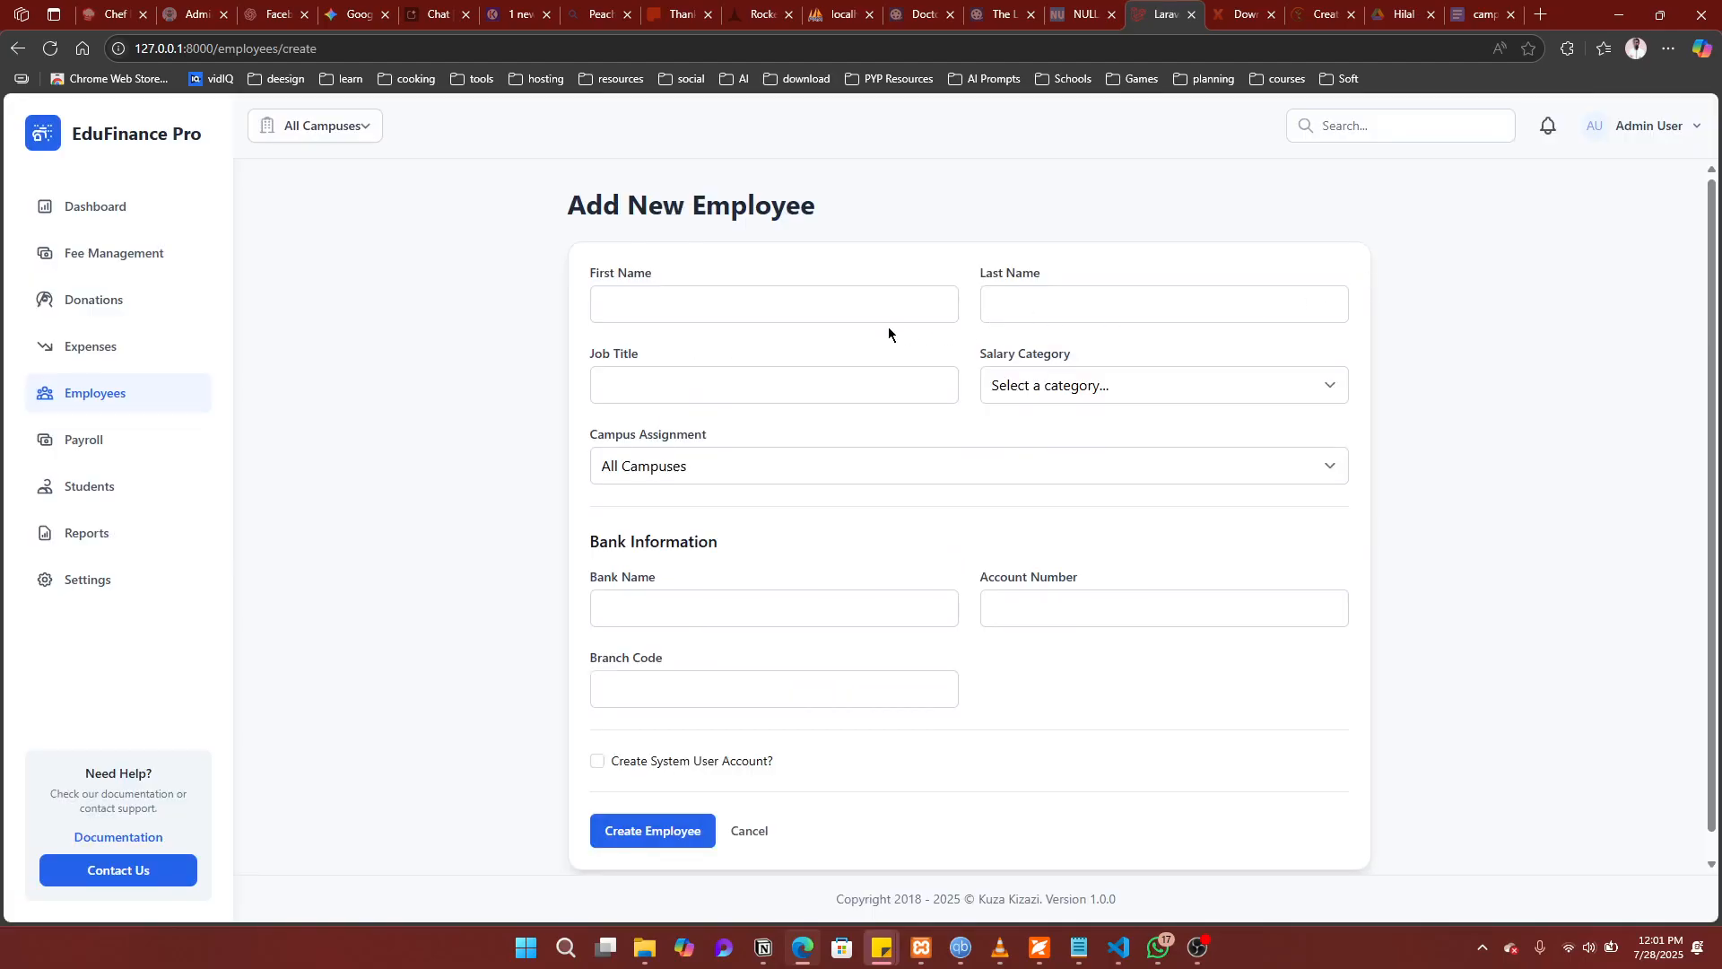
click(837, 309)
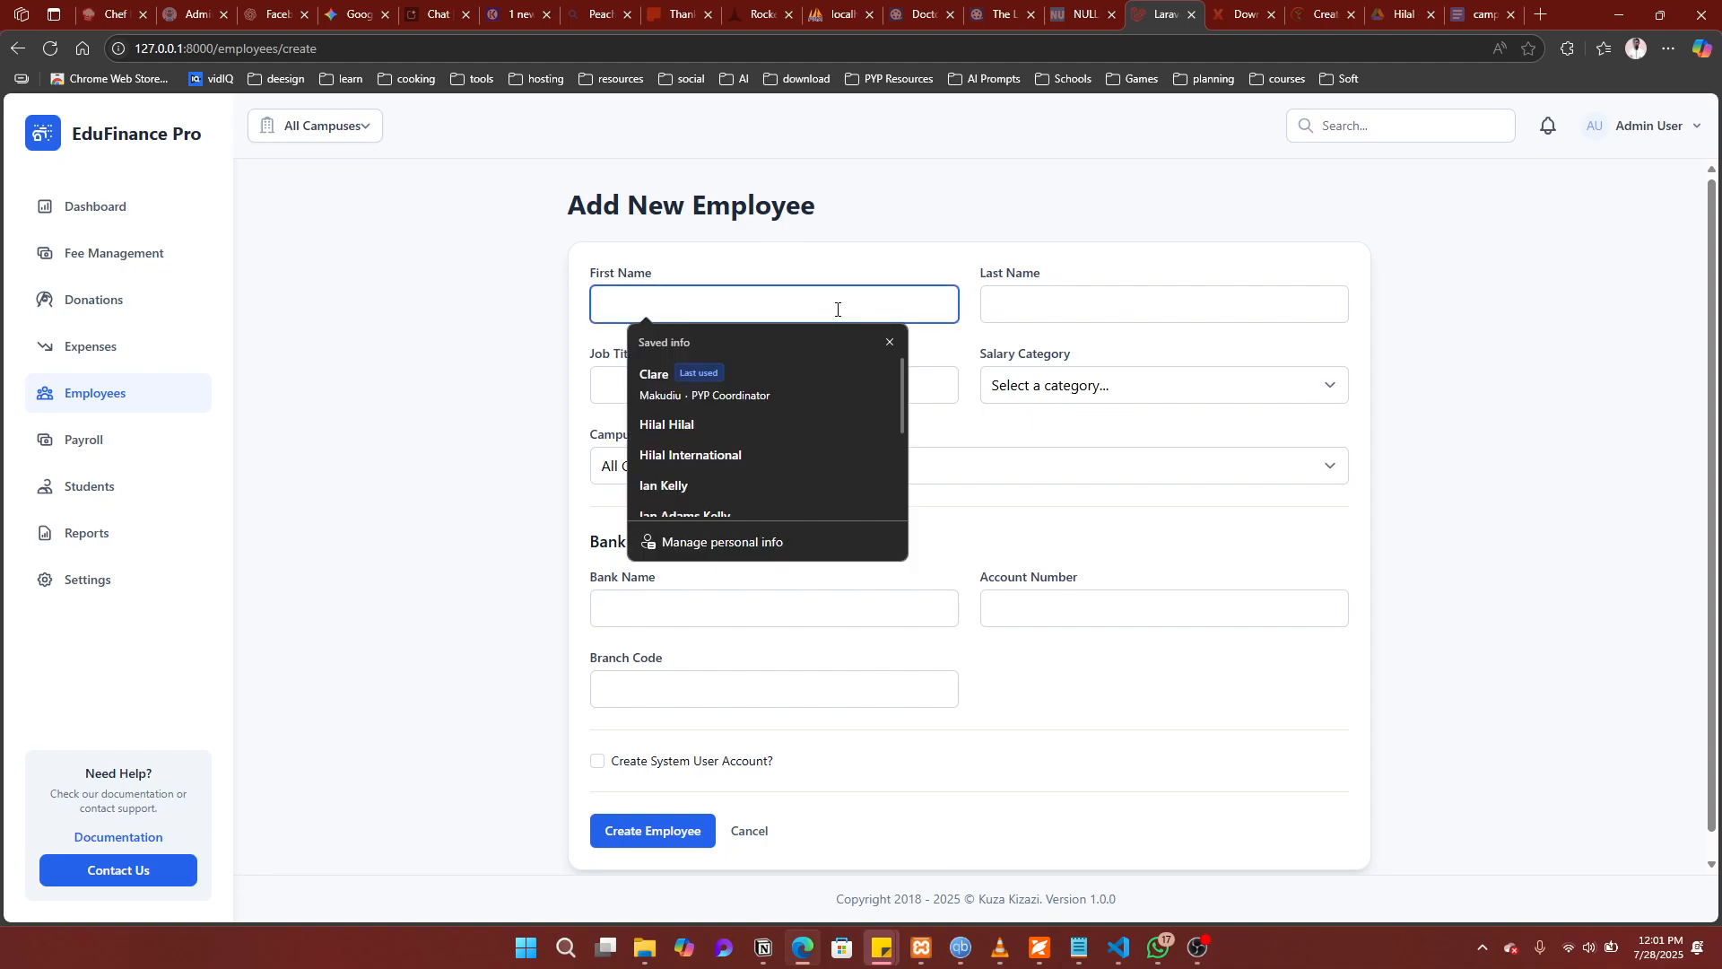
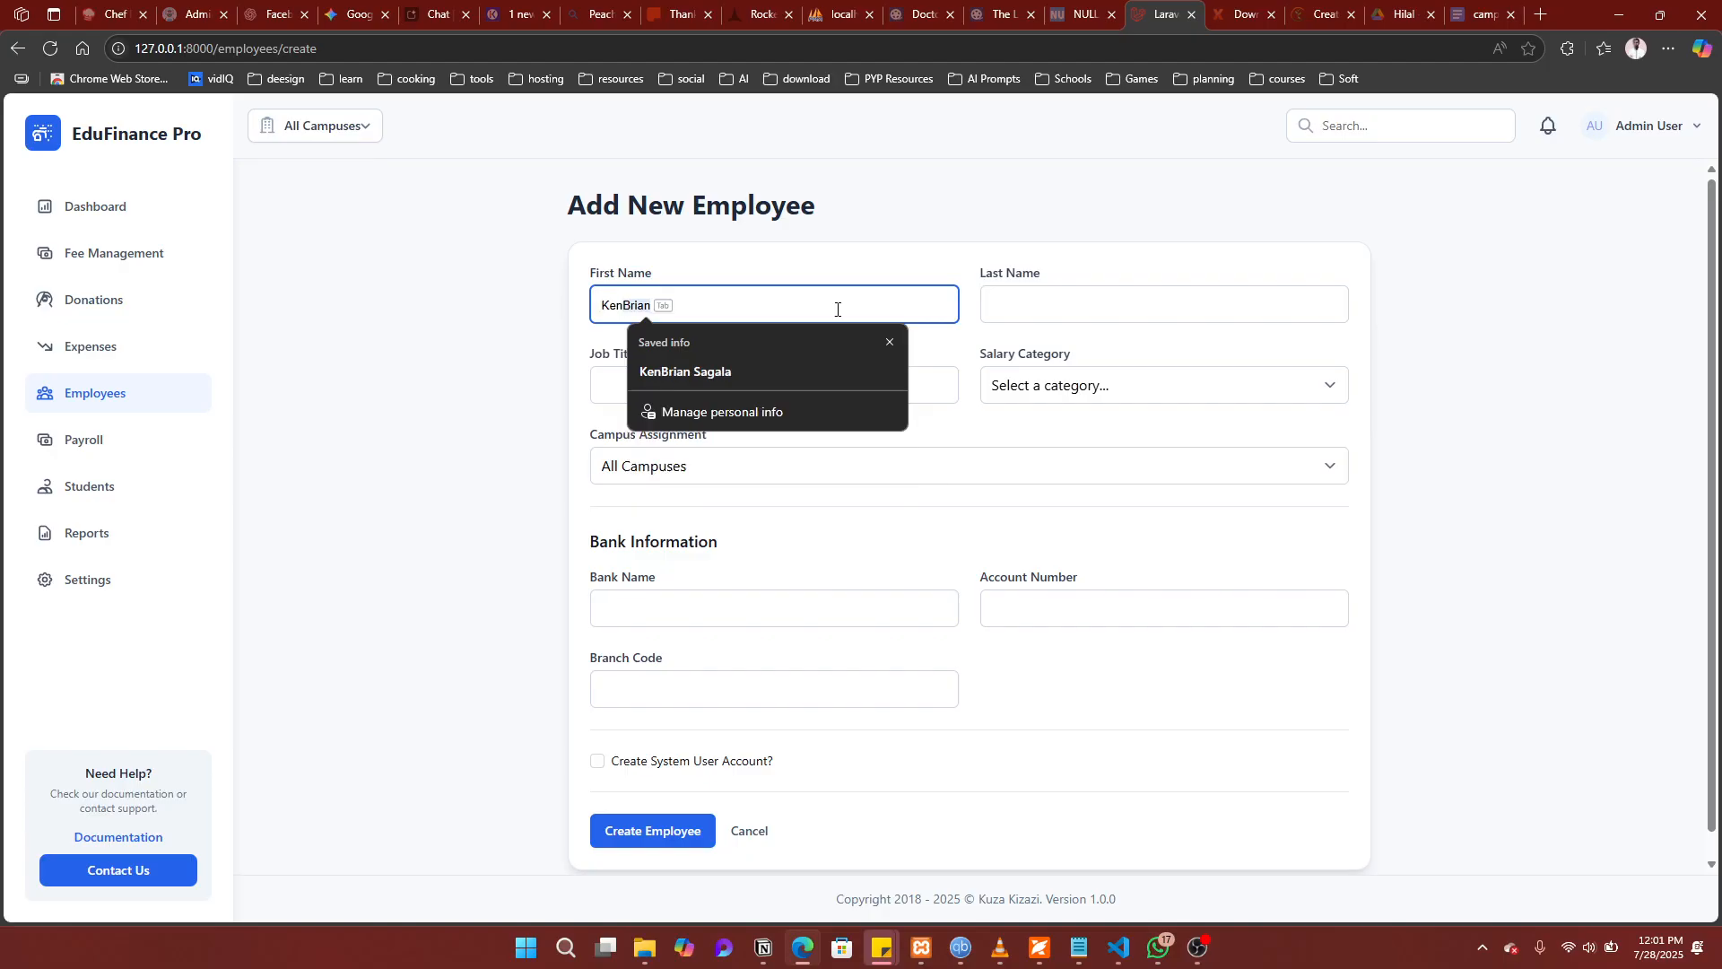
key(Return)
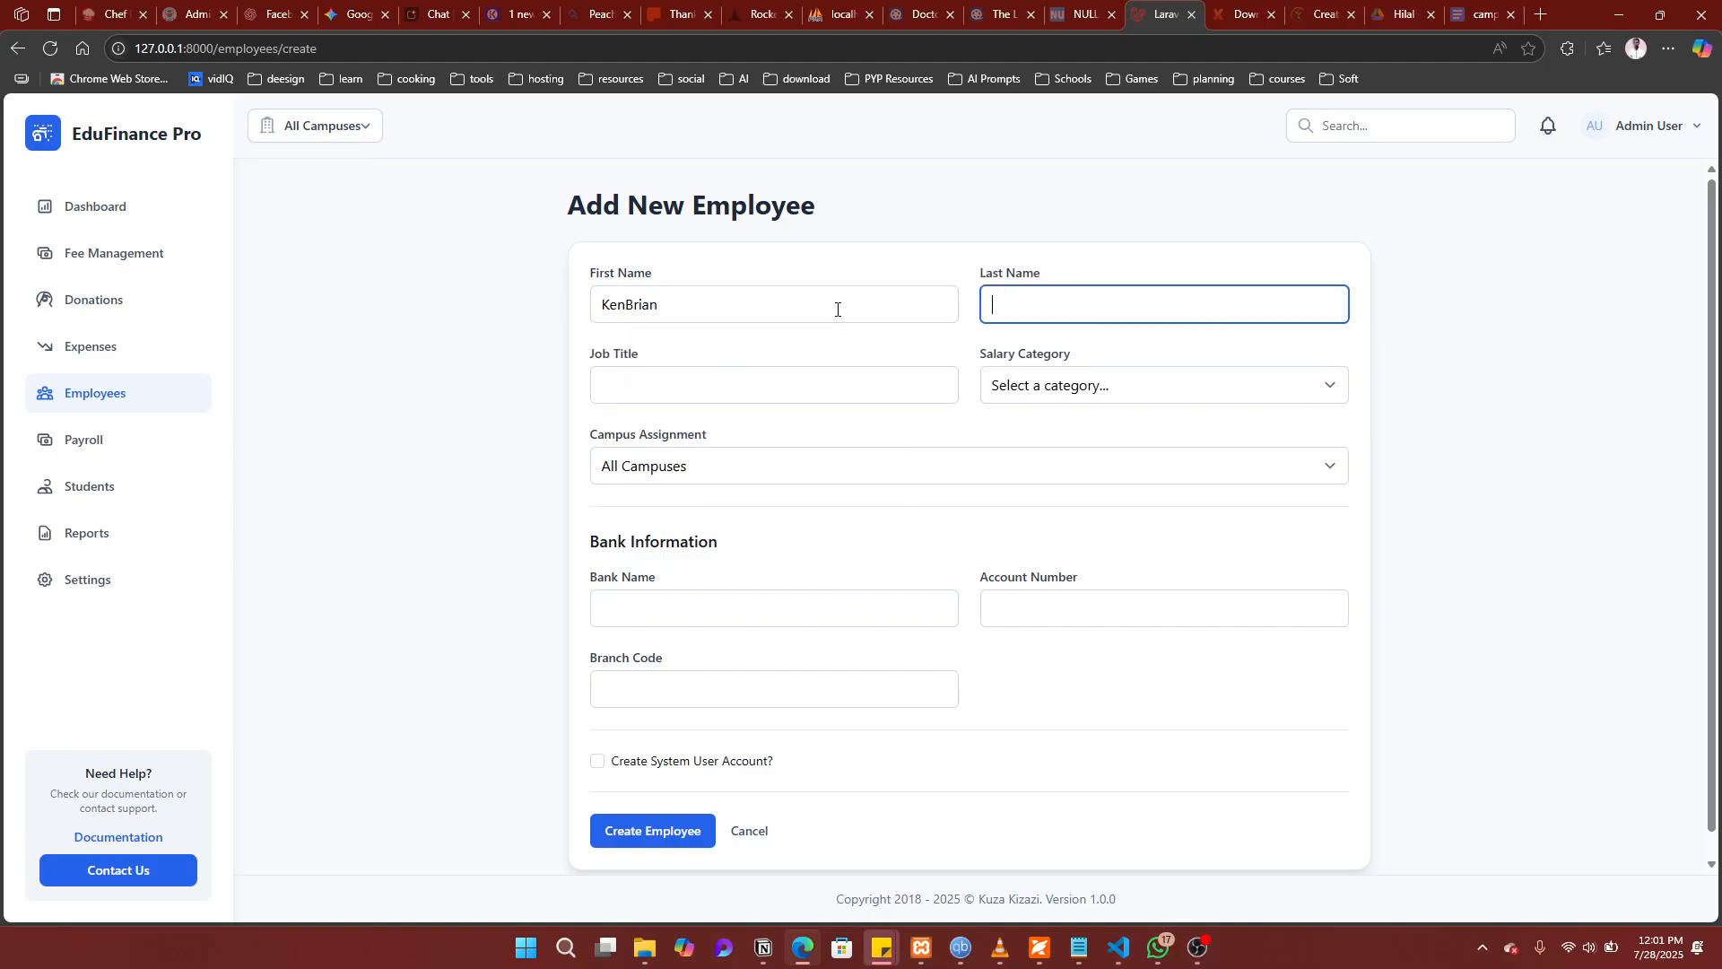
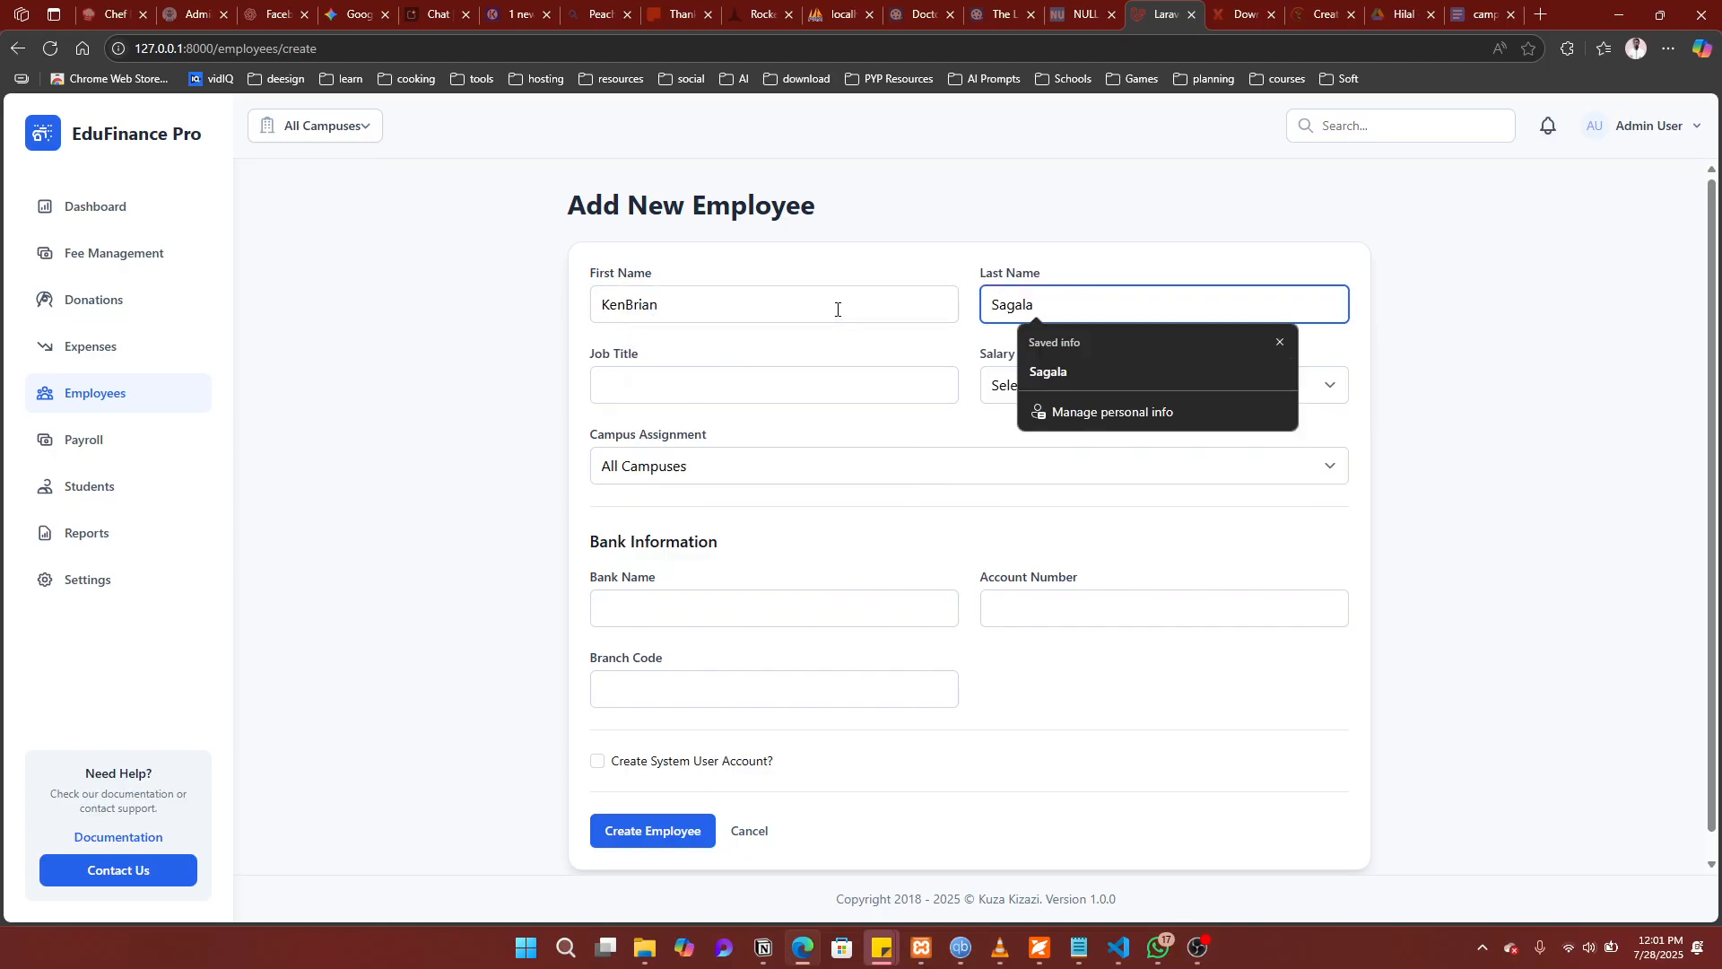
Step: Set job title Head Academics, salary category MYP Coordinator ($1,500.00), campus All Campuses
click(683, 383)
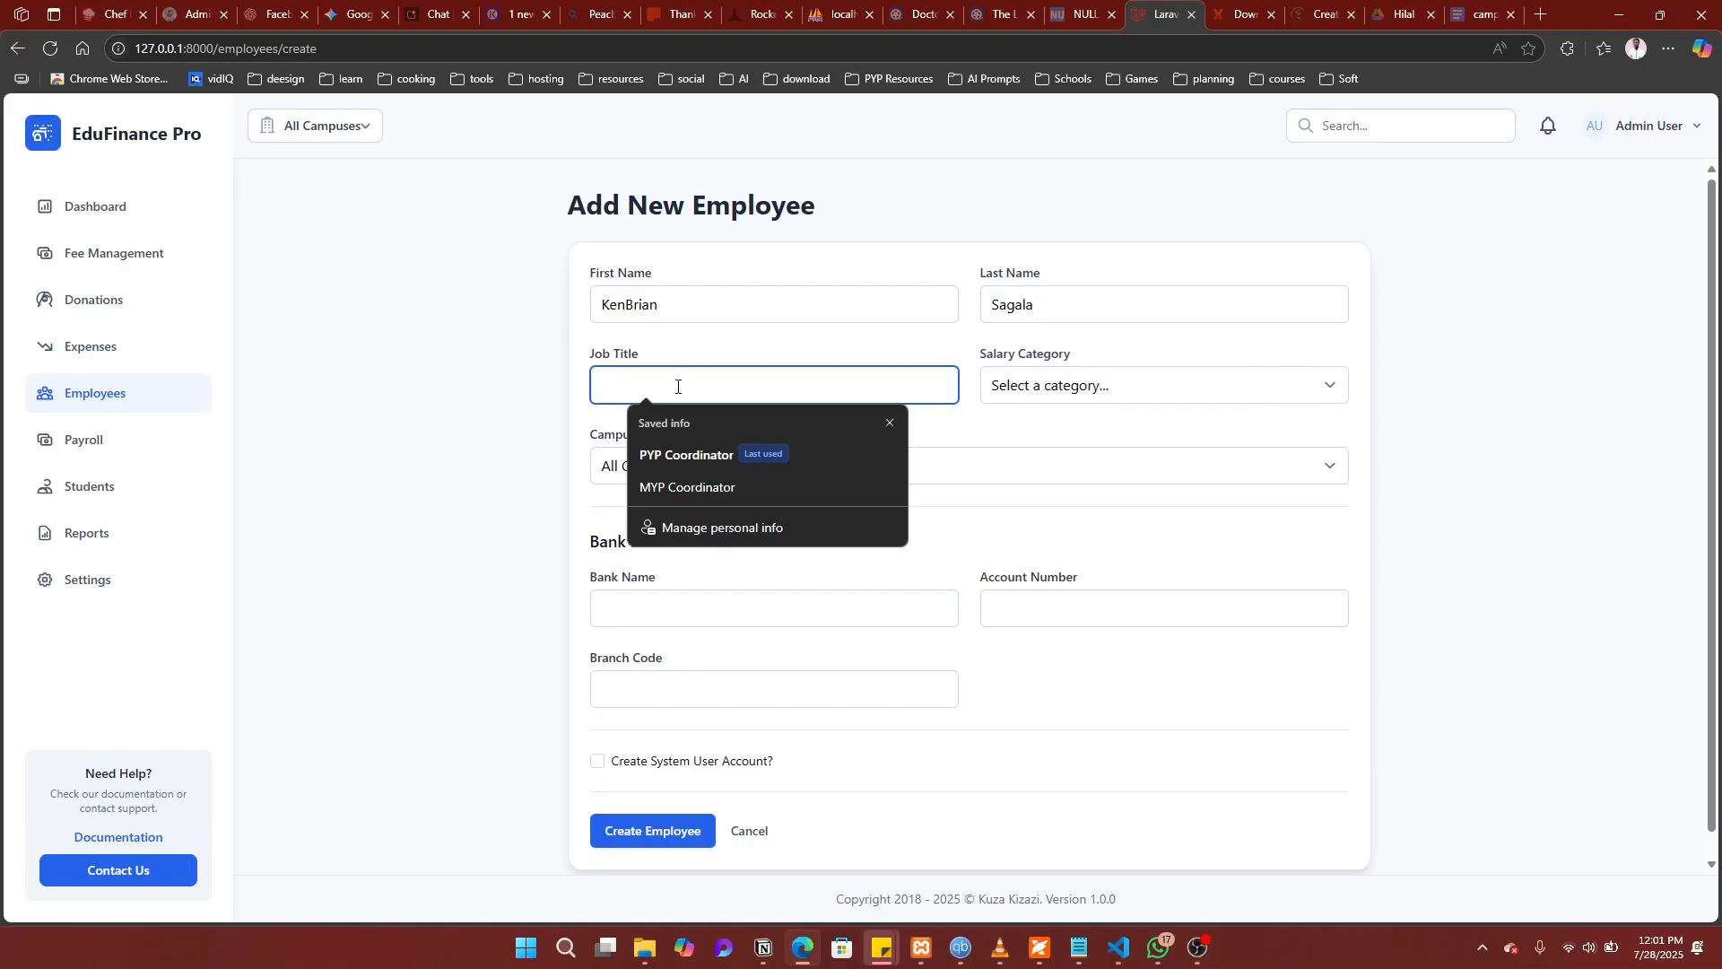
text(Head )
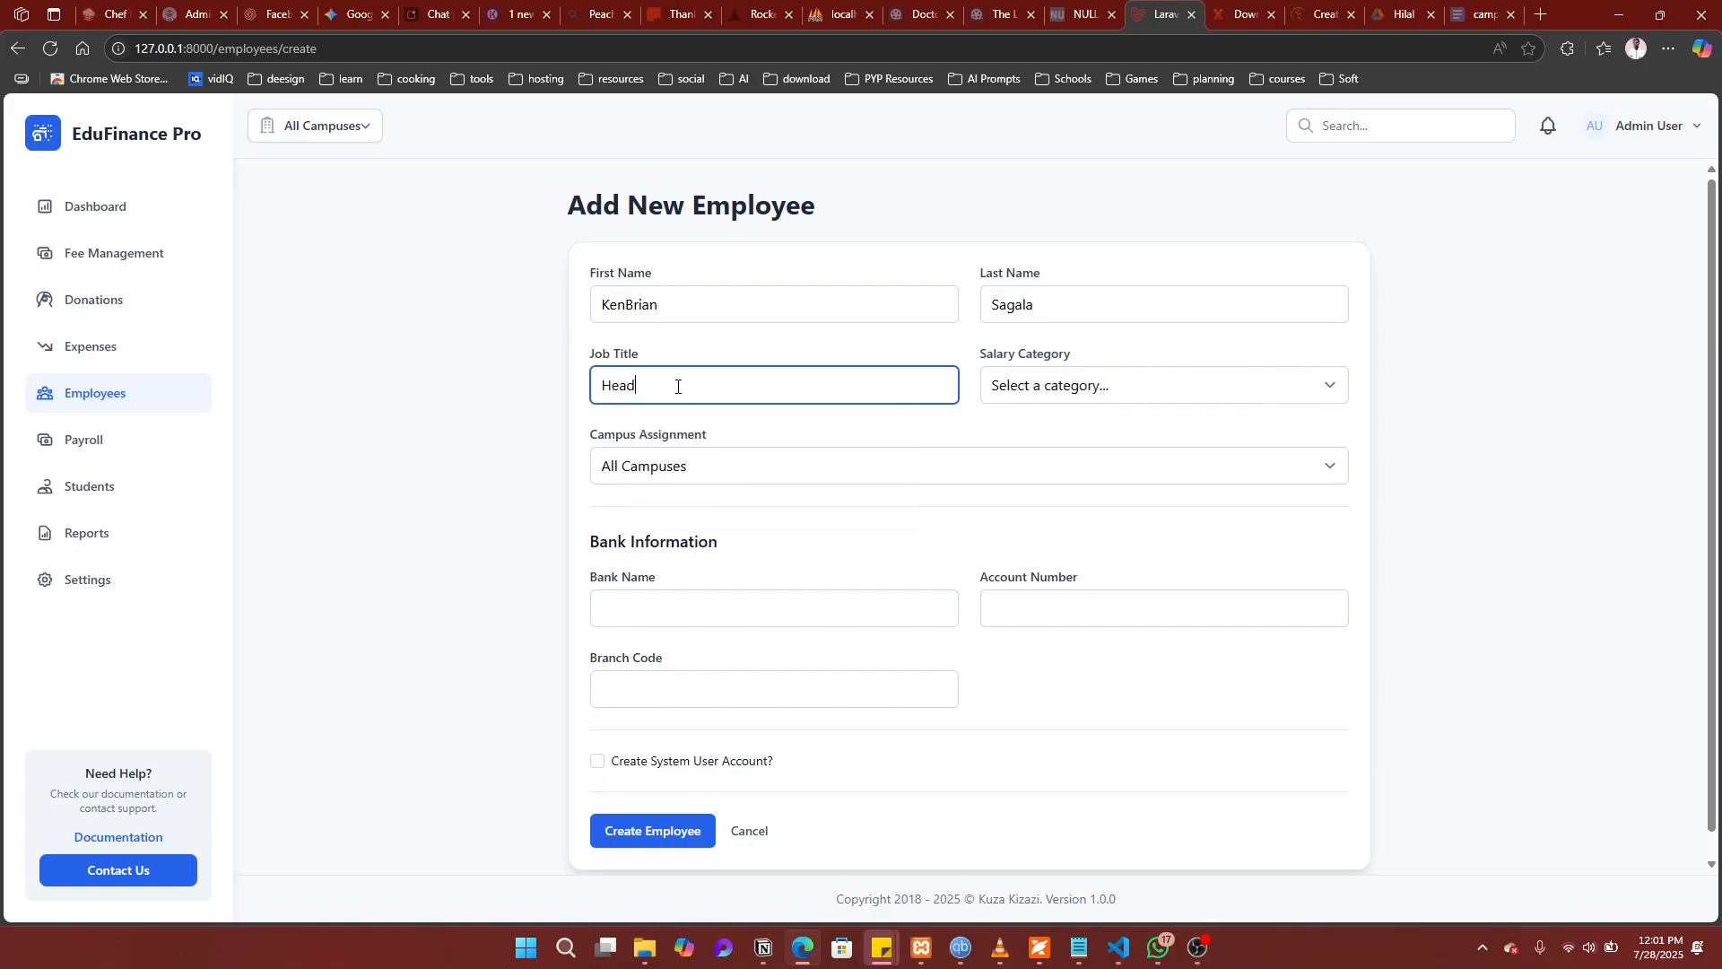
text(Academics)
click(1152, 385)
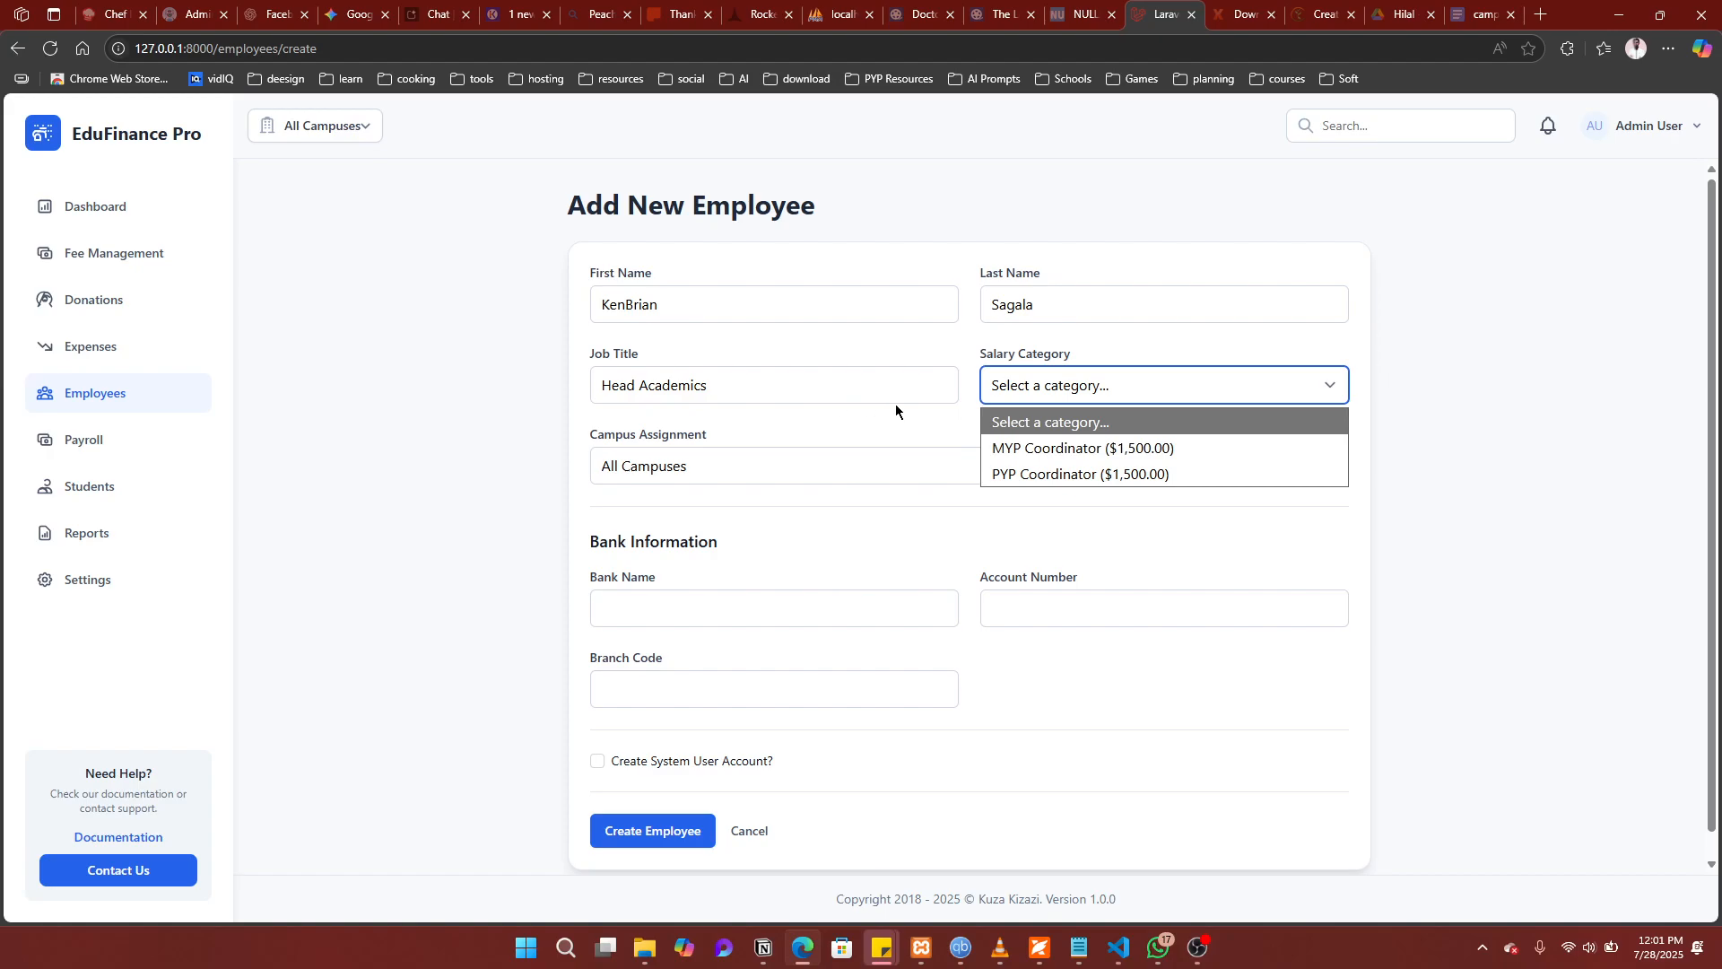
click(1098, 449)
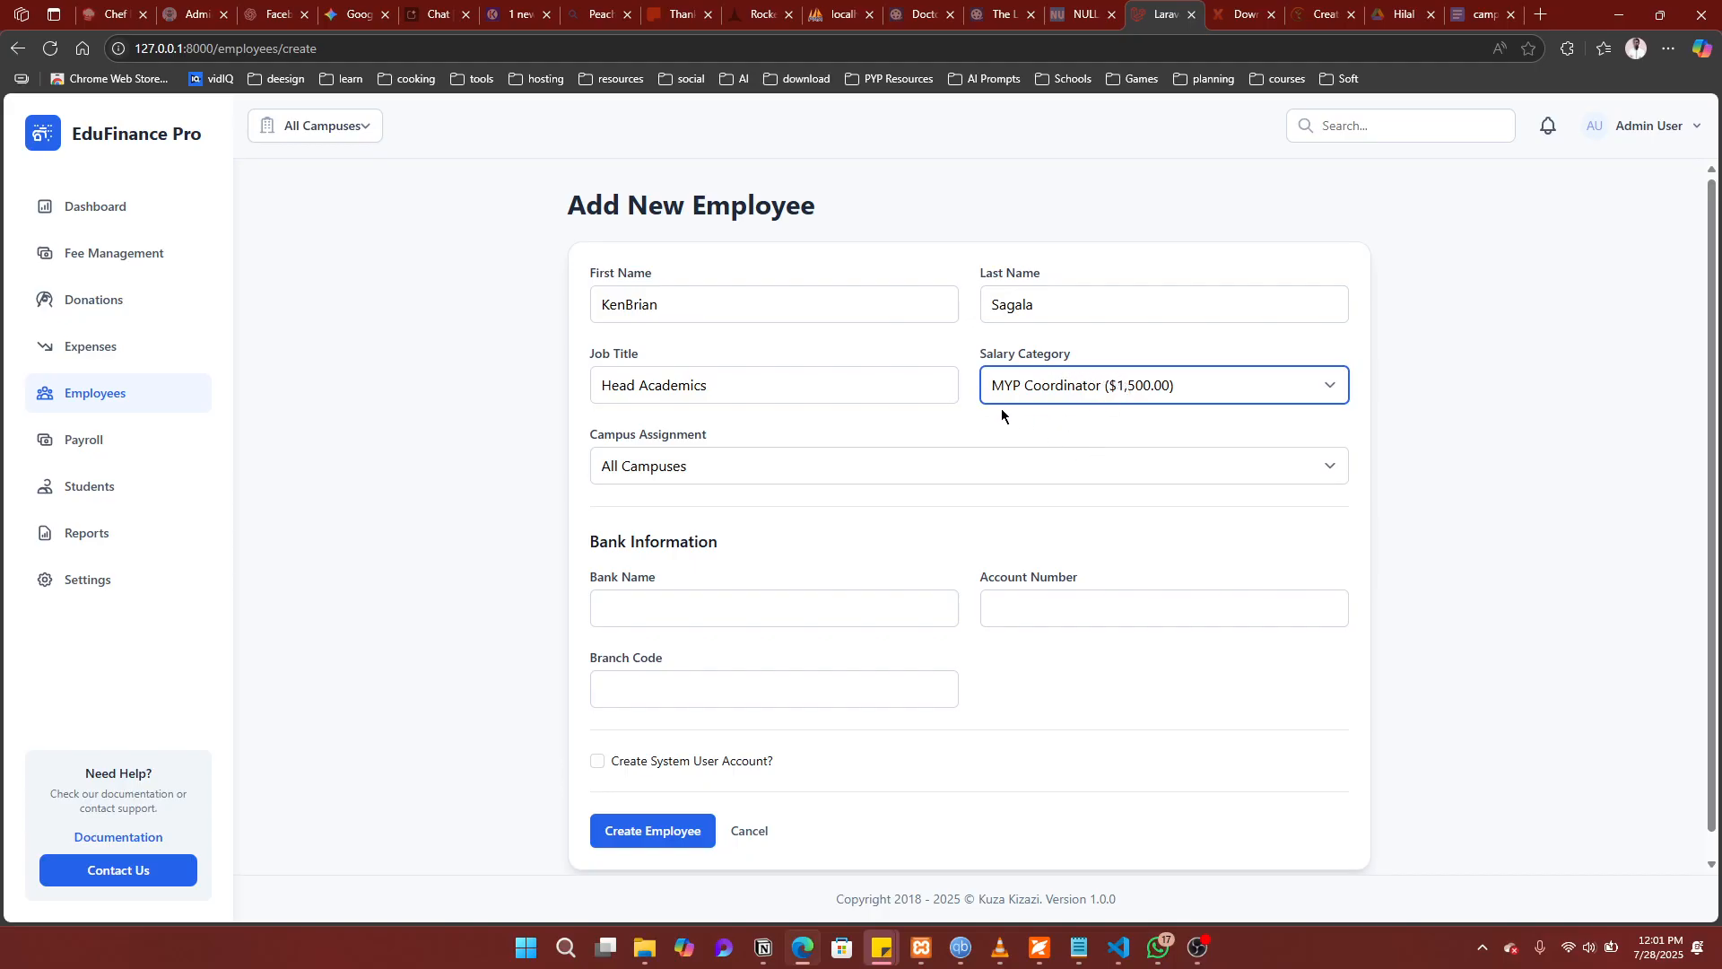
click(1029, 465)
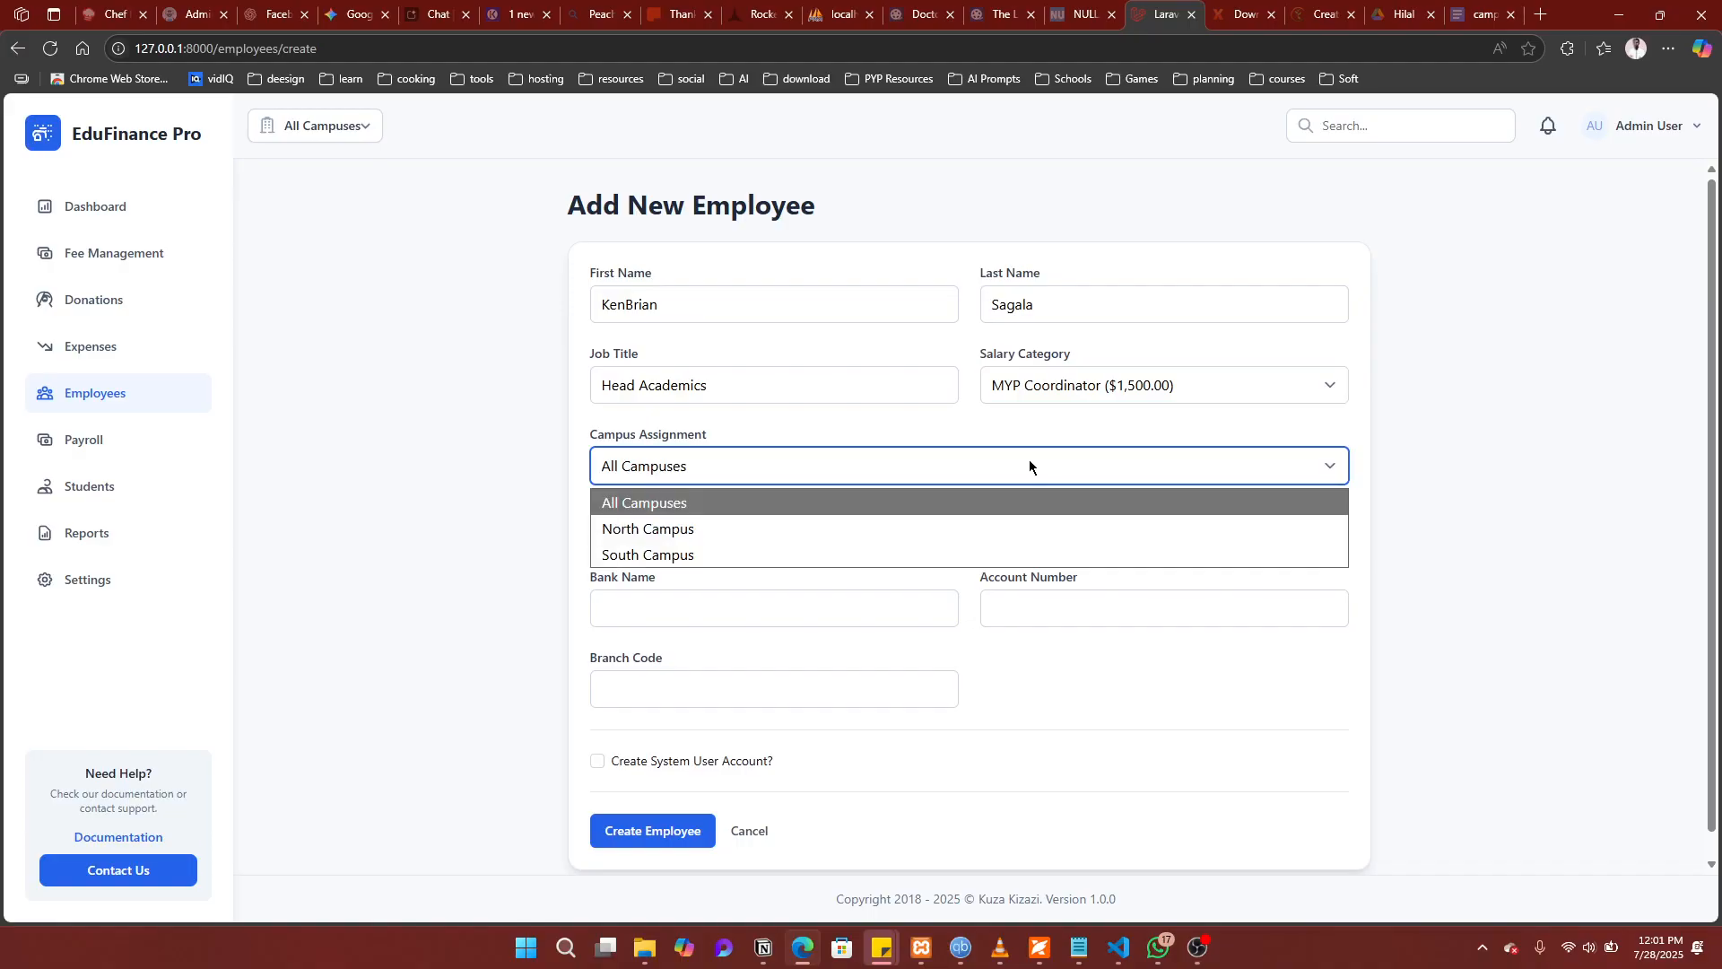
click(809, 507)
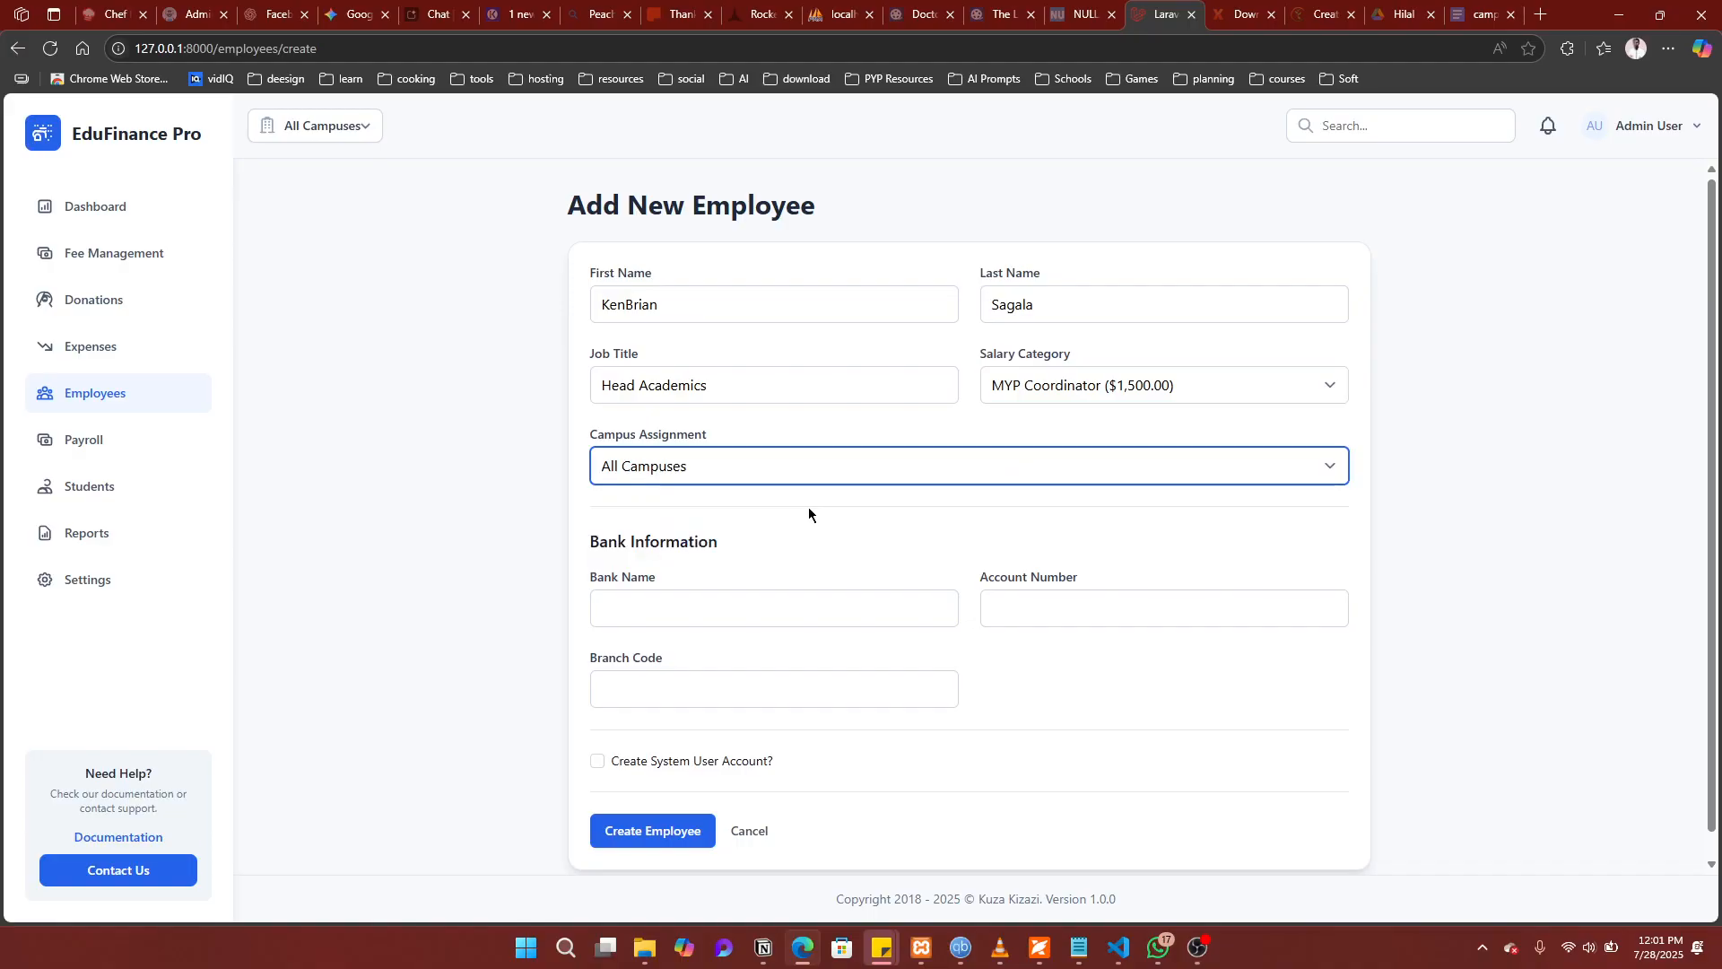
Step: Enter bank Equity, the account number and branch code 065, and enable a system user account
click(721, 616)
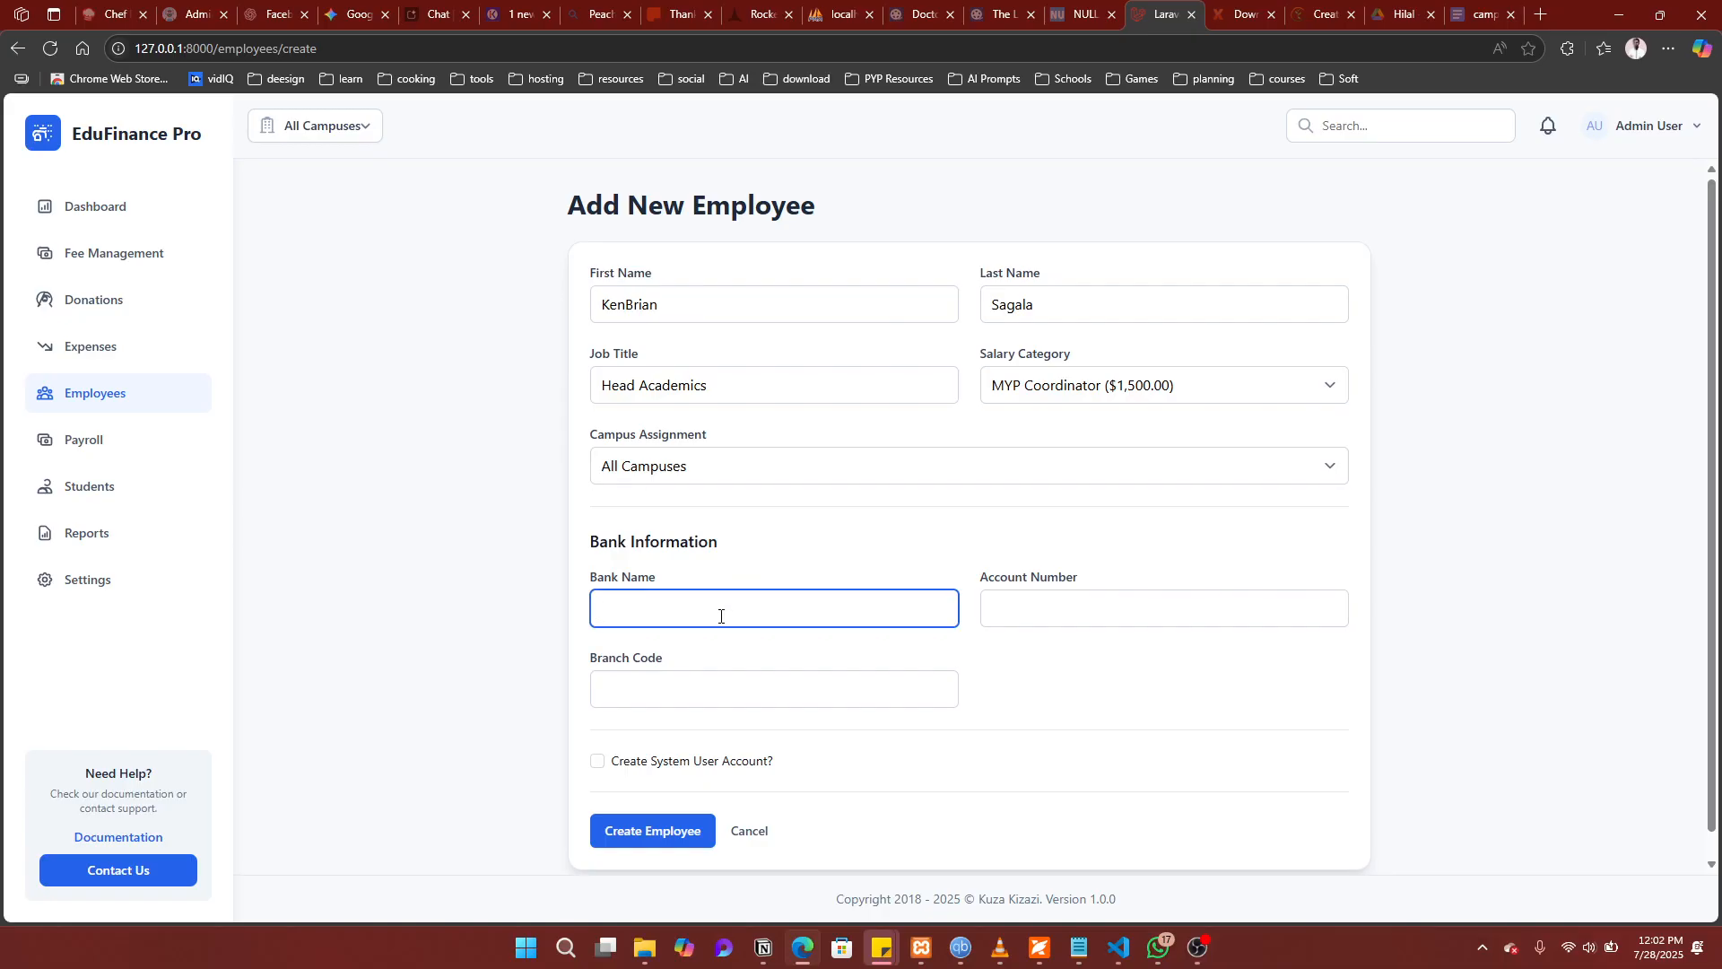
text(Equity)
key(Tab)
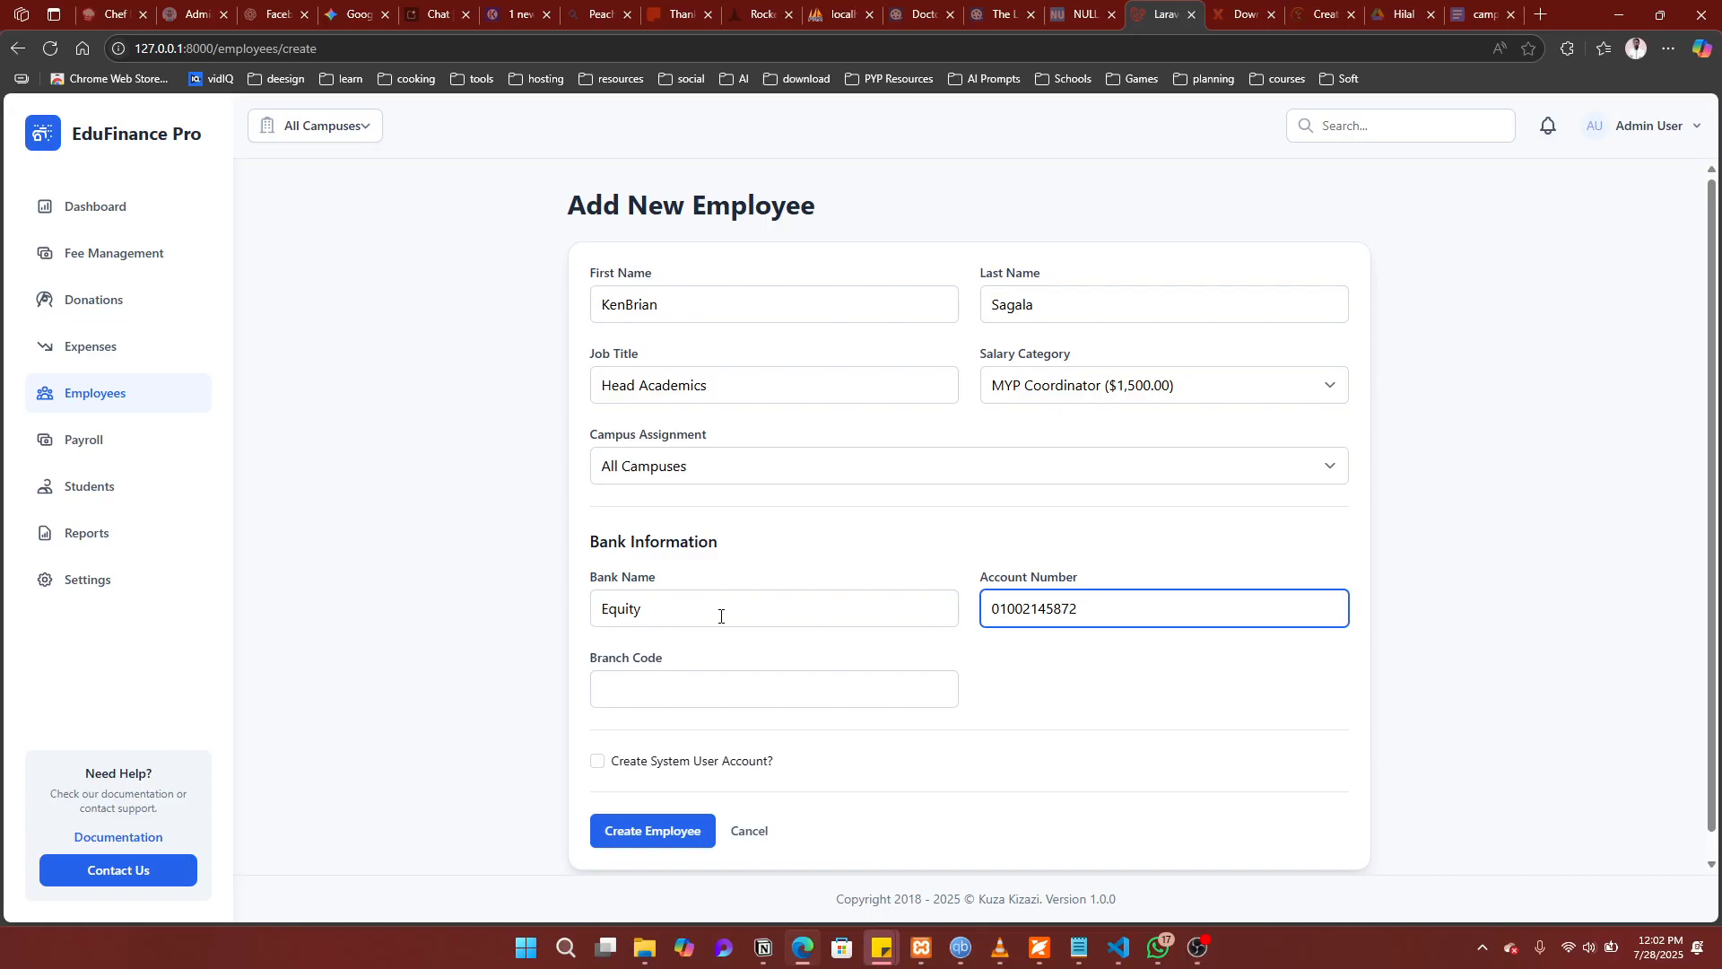
click(664, 697)
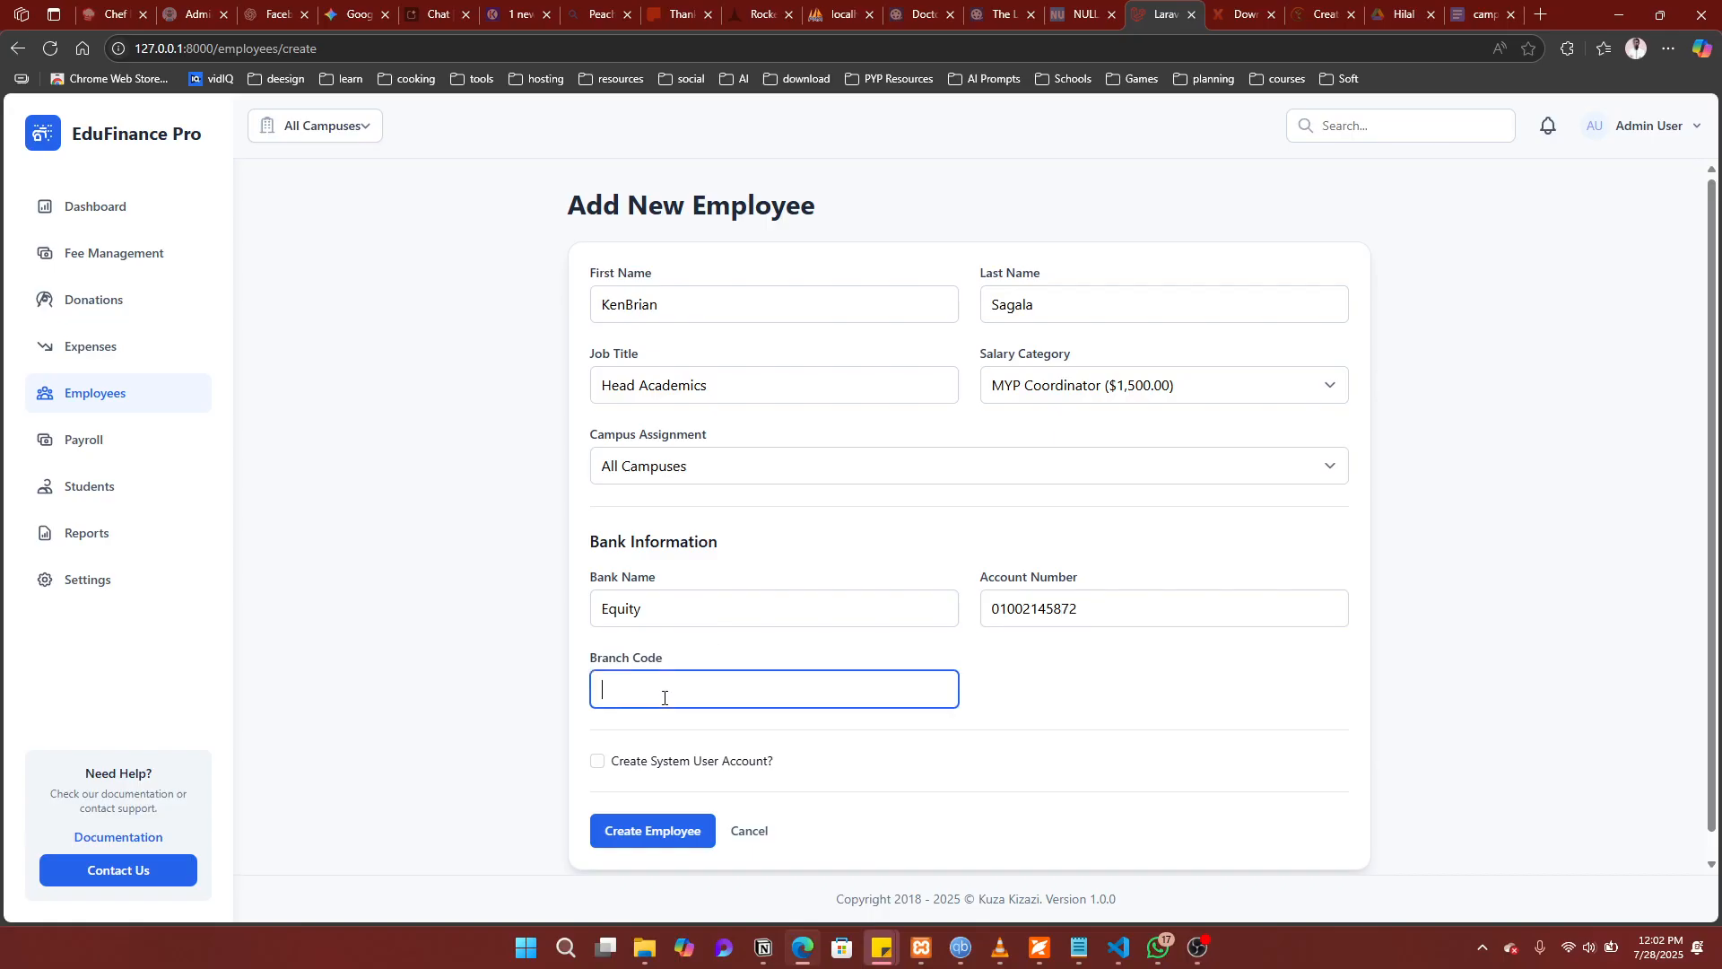
text(065)
scroll(852, 731, down, 1)
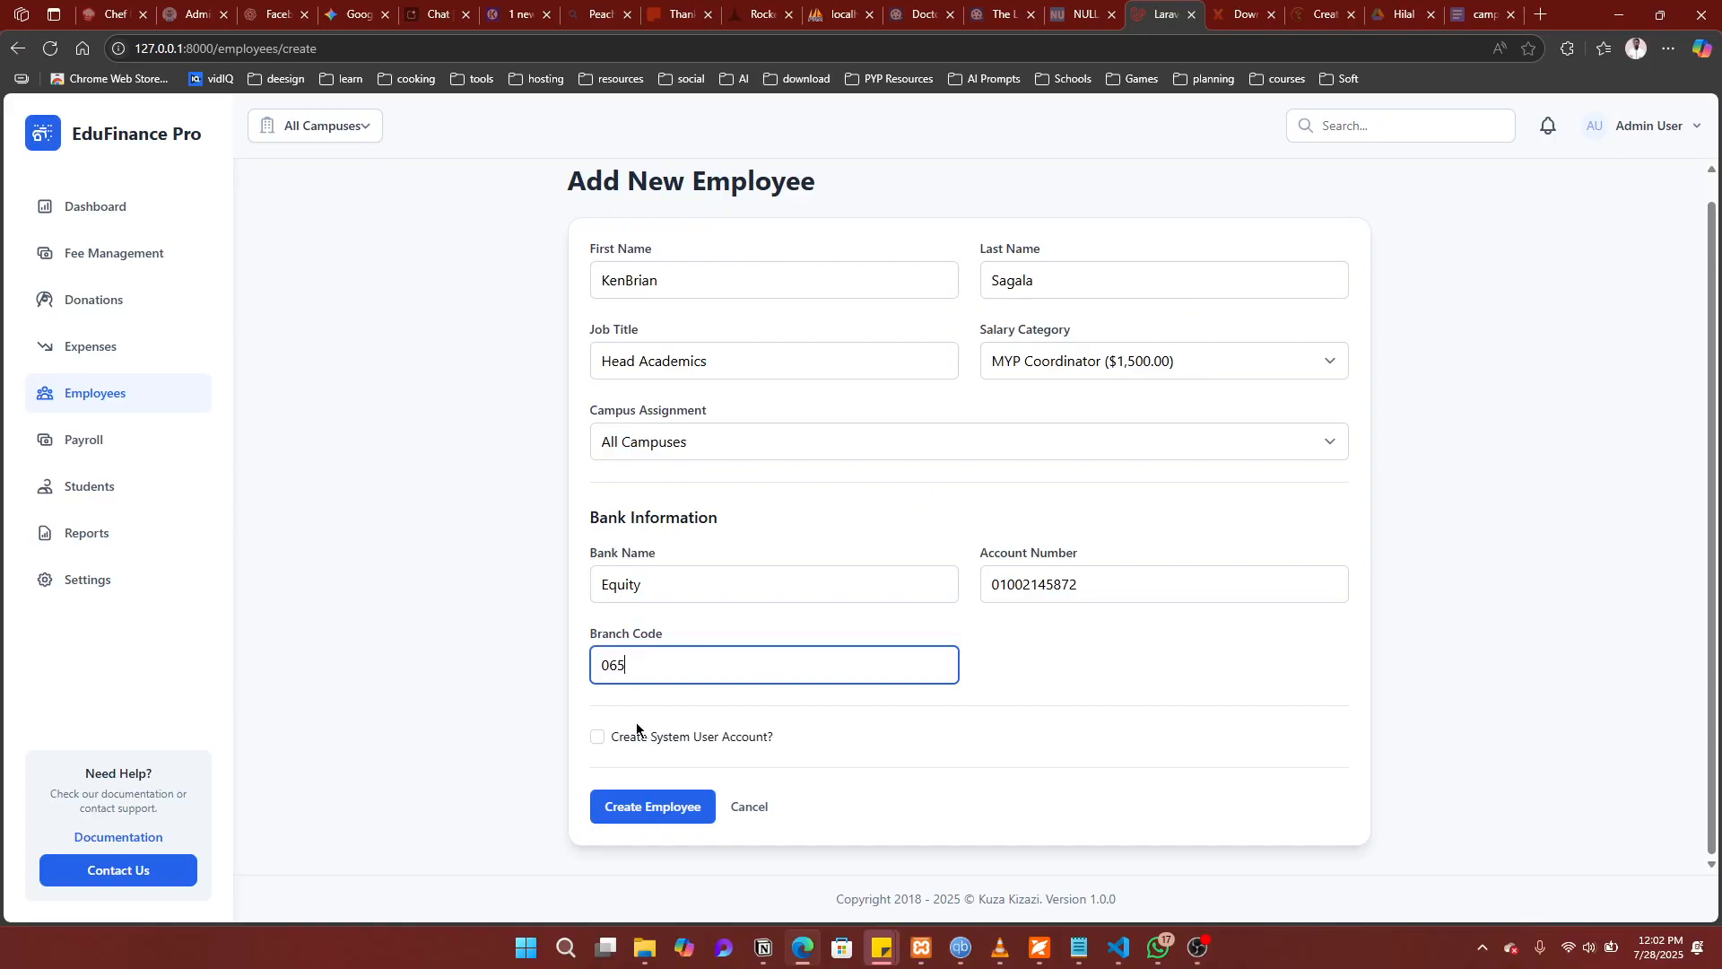
click(596, 738)
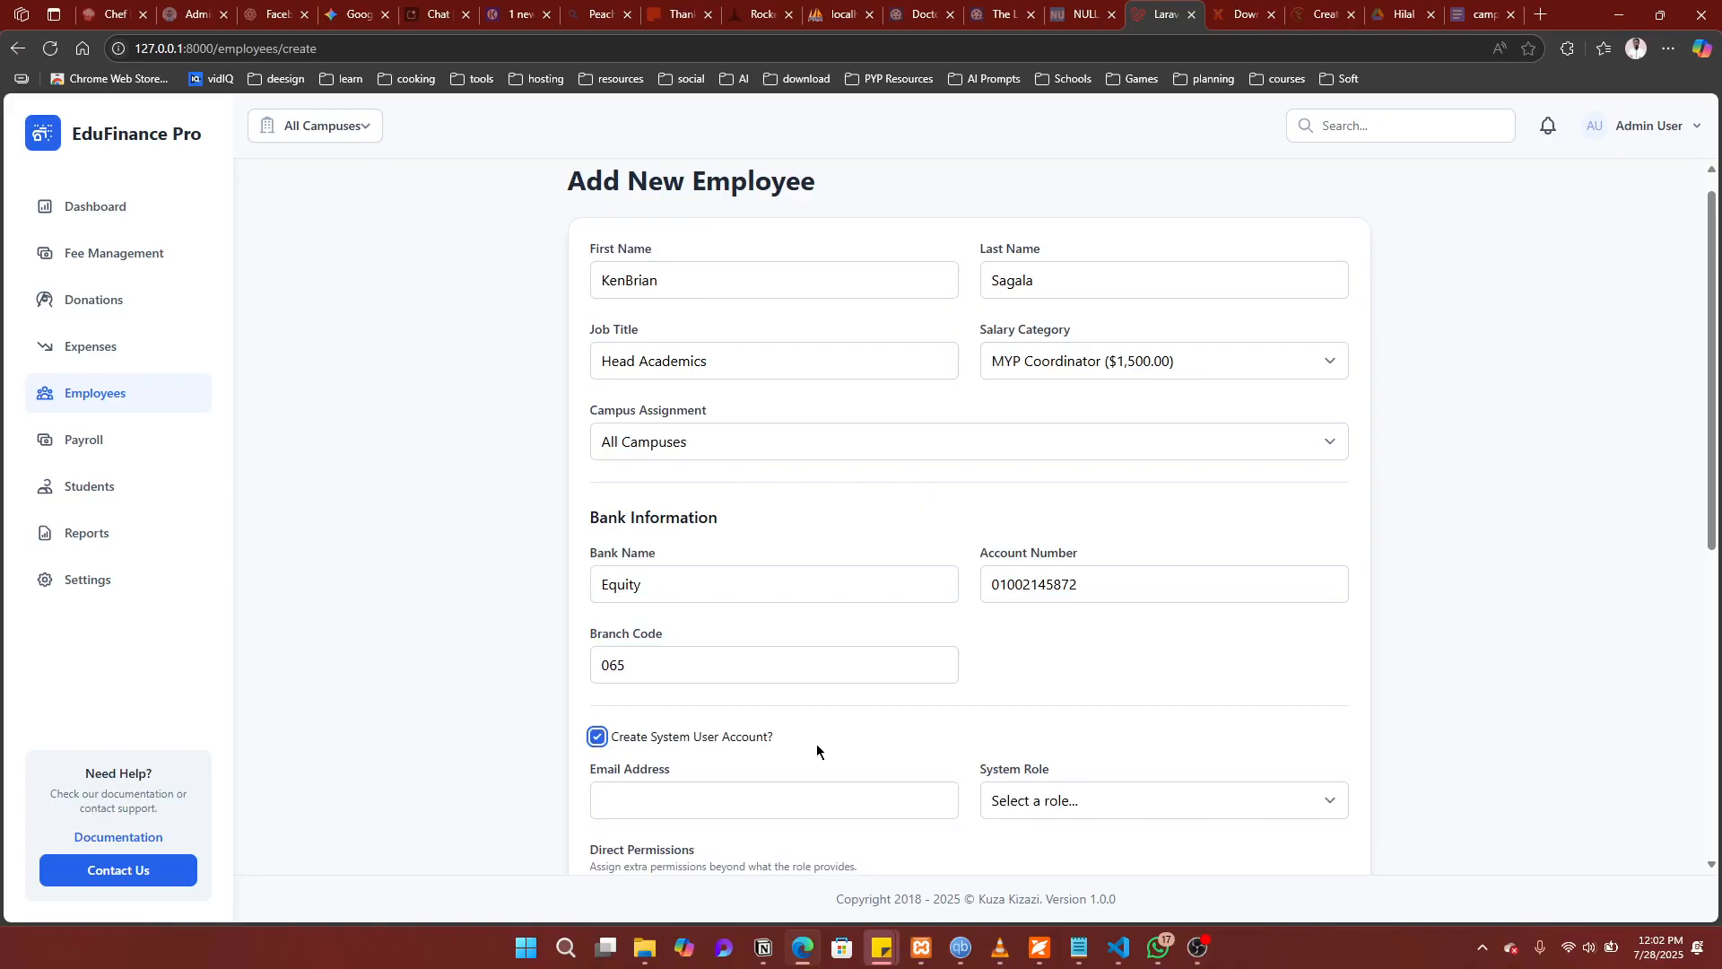
Step: Browse the system role list and pick Campus Manager as the role
scroll(817, 744, down, 3)
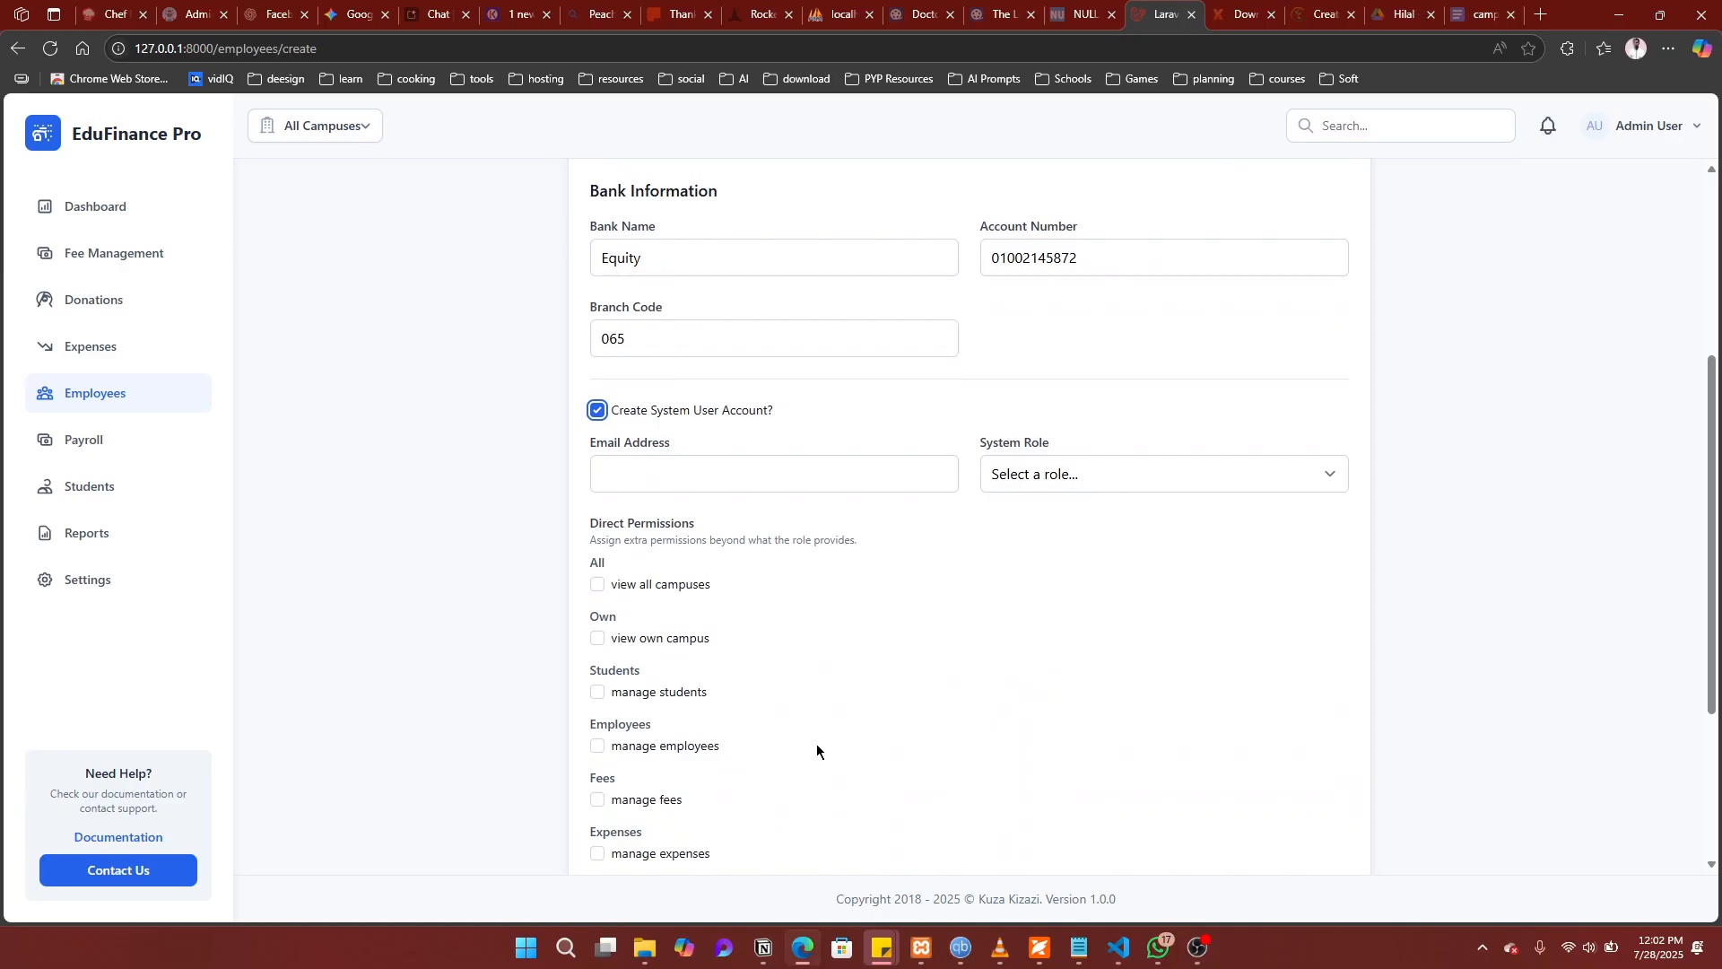
scroll(817, 745, down, 2)
scroll(816, 745, down, 1)
scroll(816, 746, up, 2)
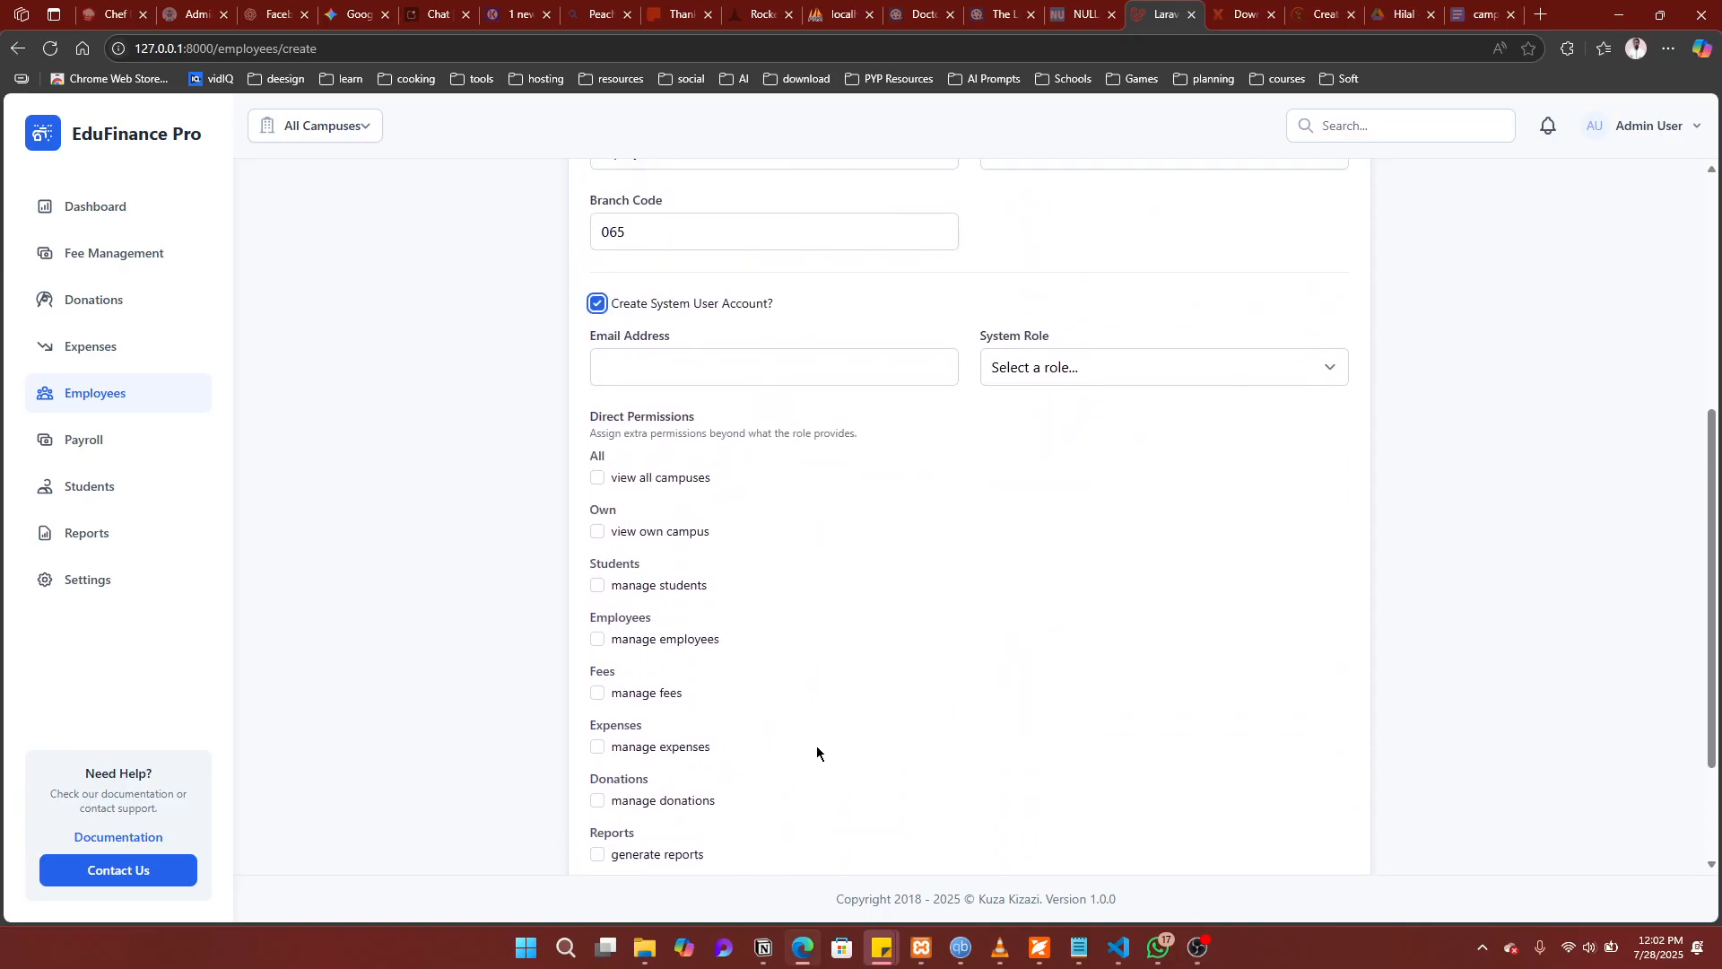
scroll(816, 746, up, 1)
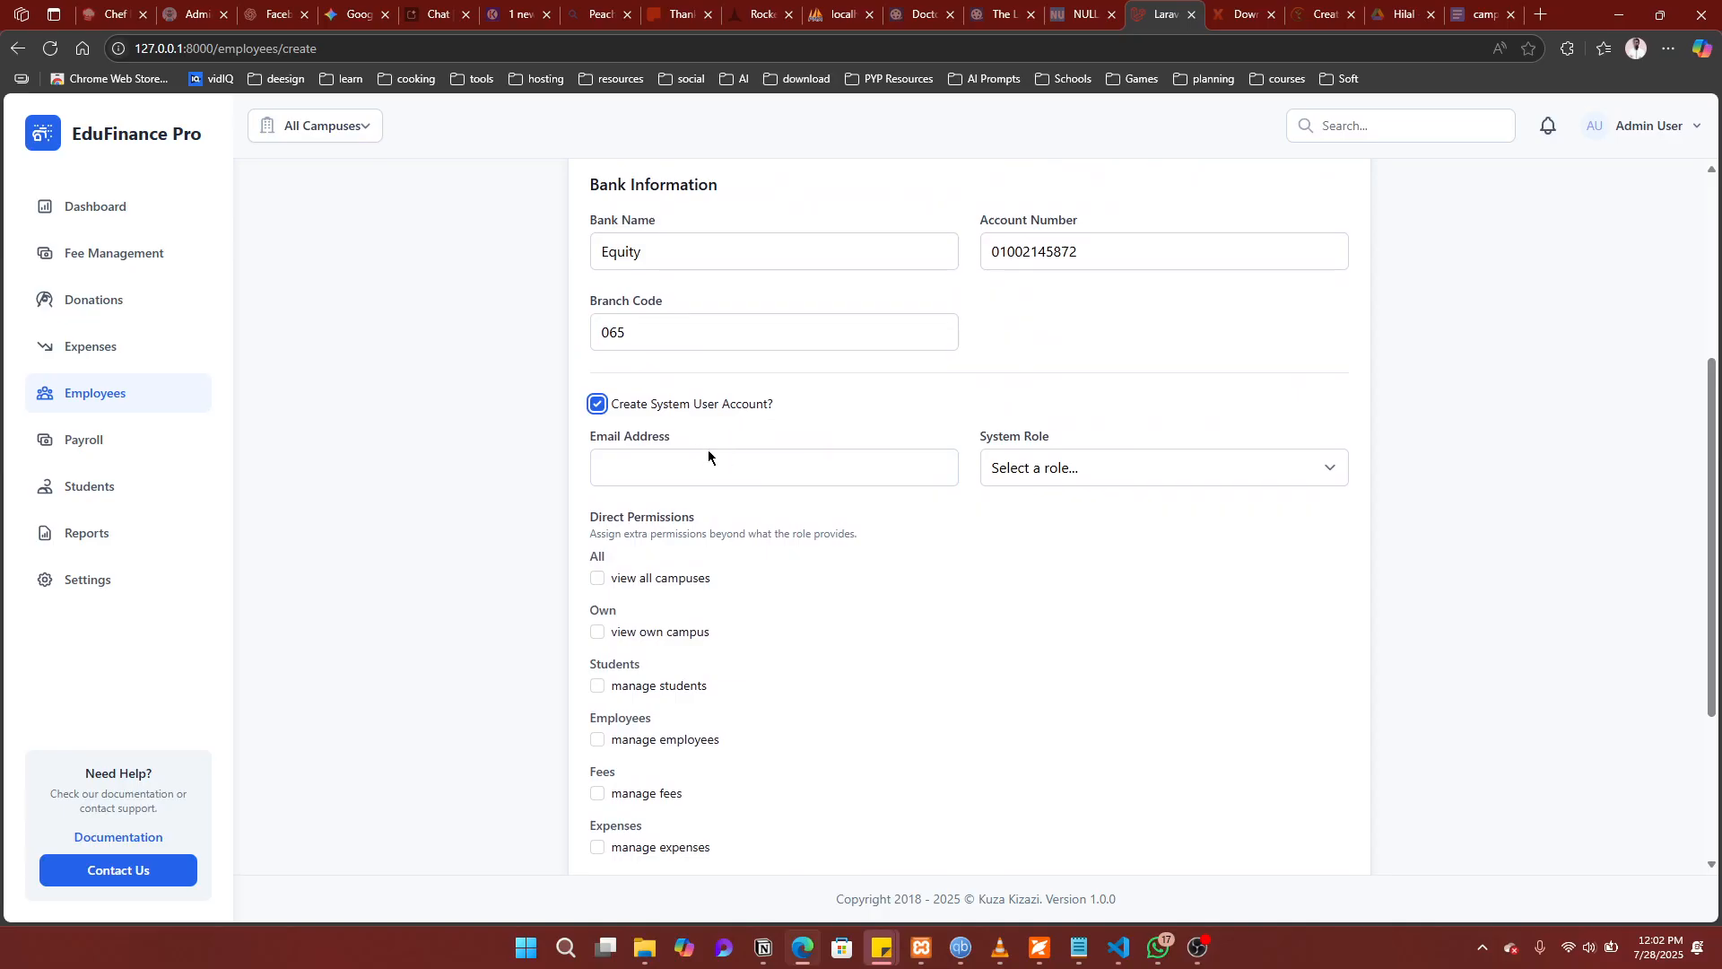
click(1095, 480)
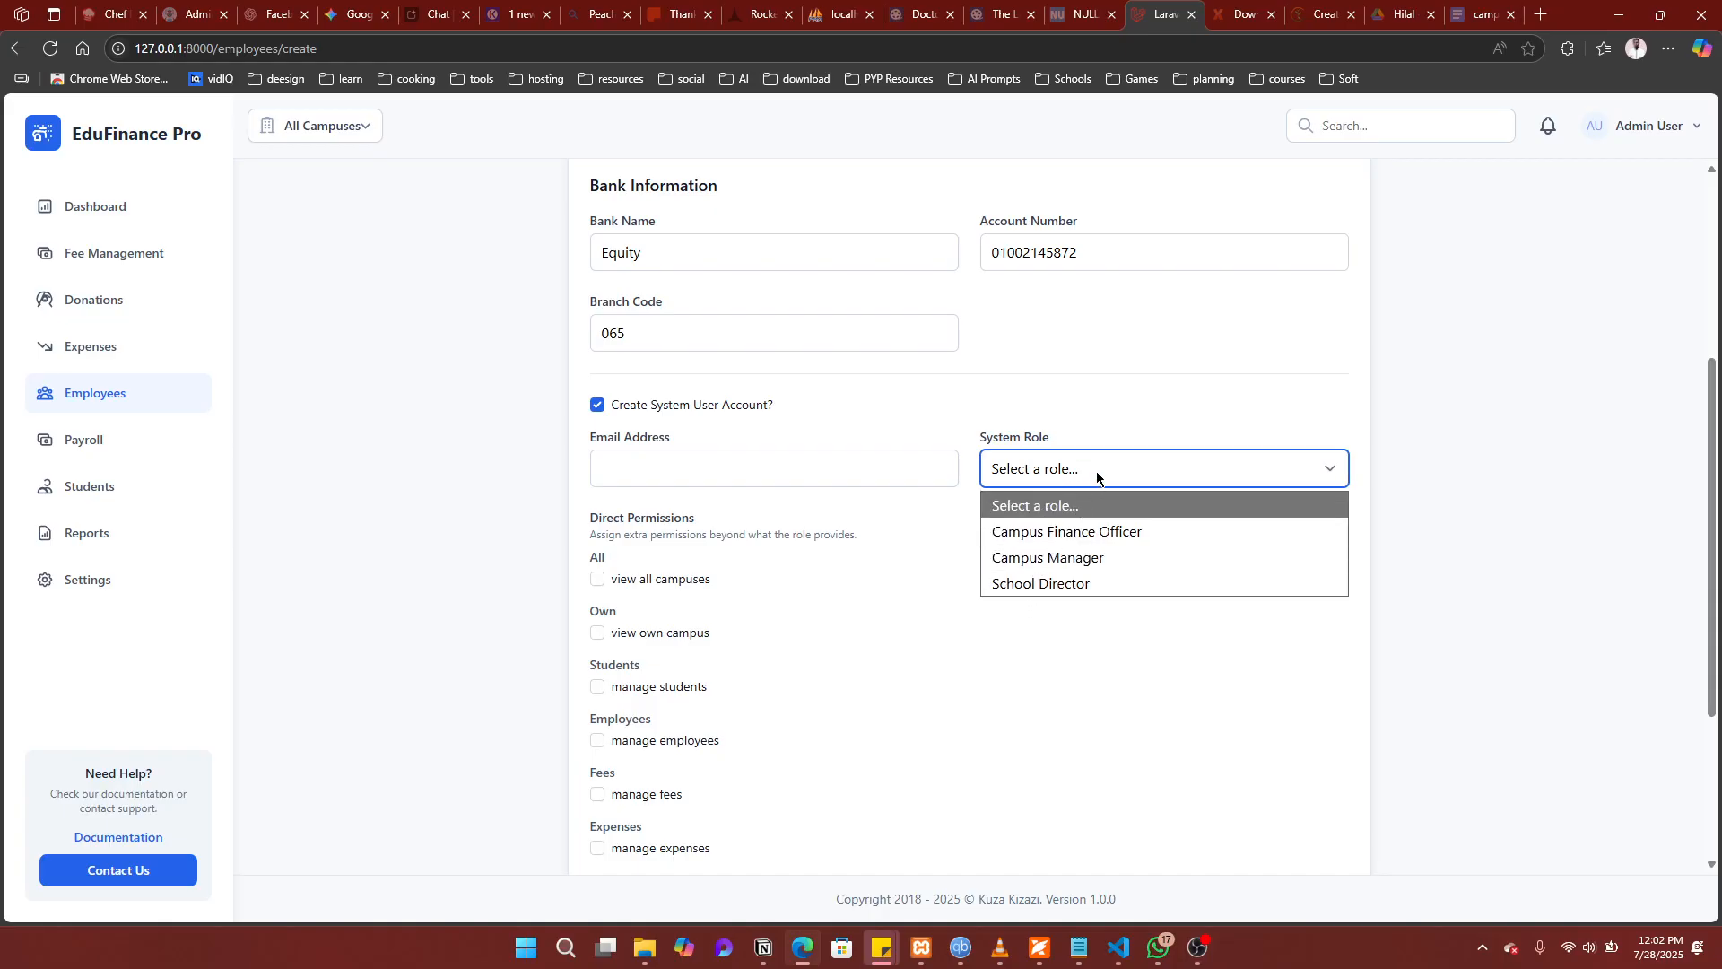
click(1048, 466)
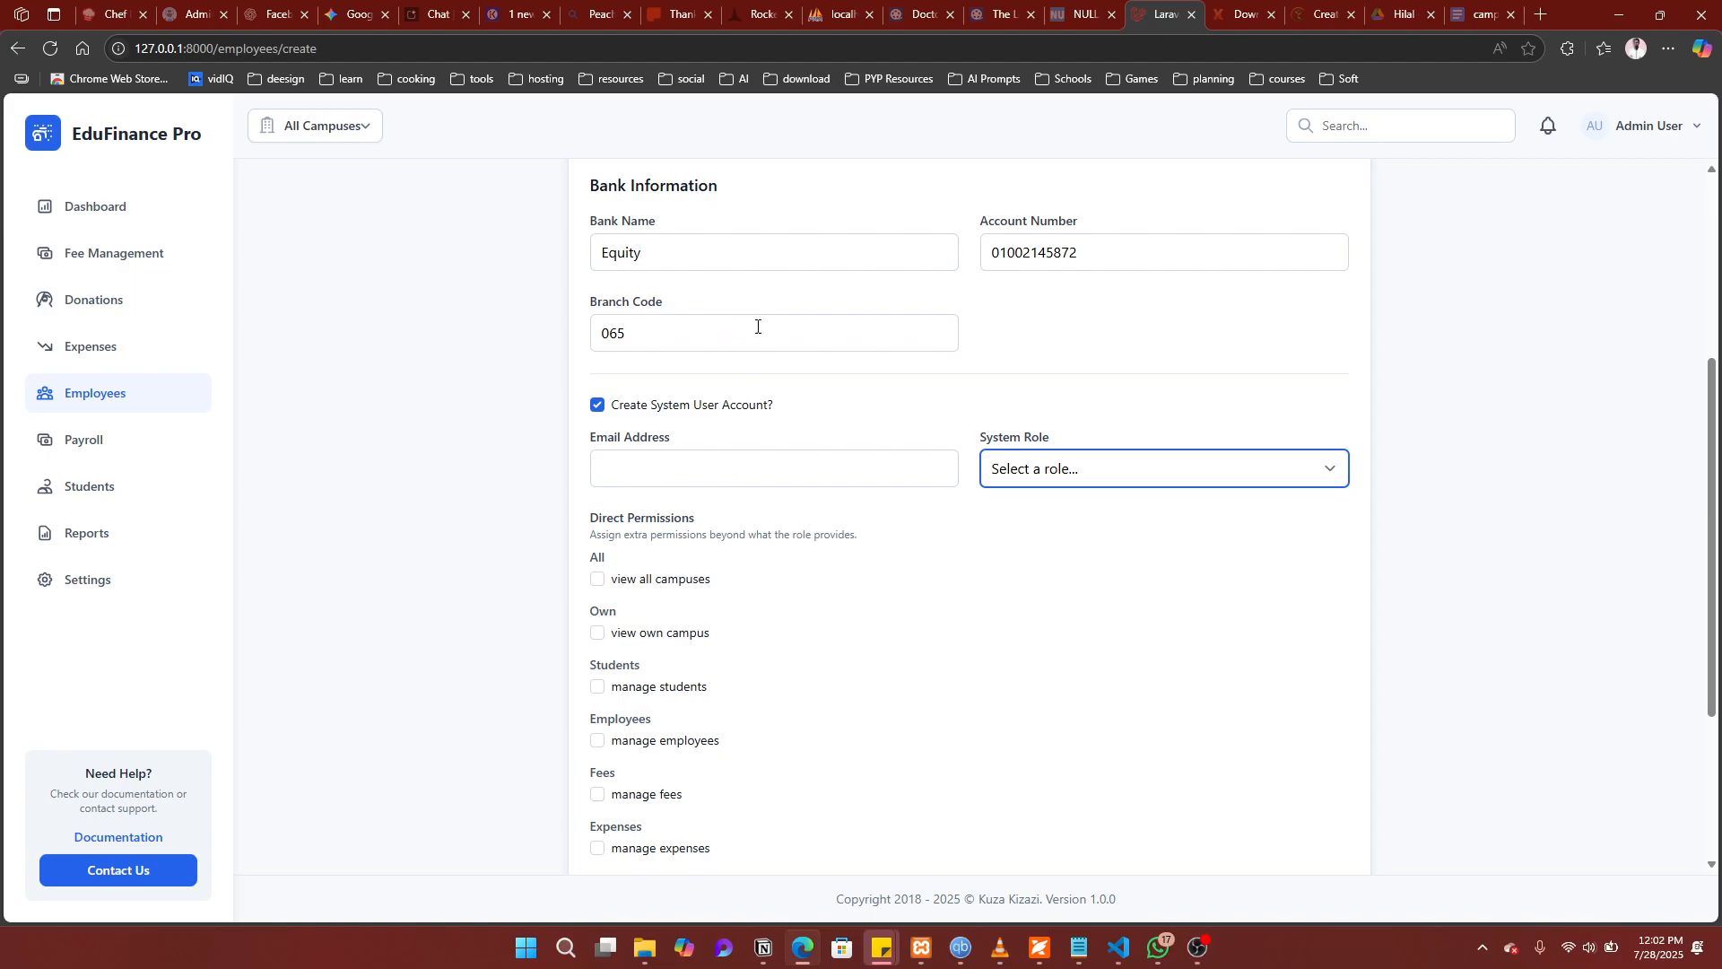
scroll(865, 347, up, 3)
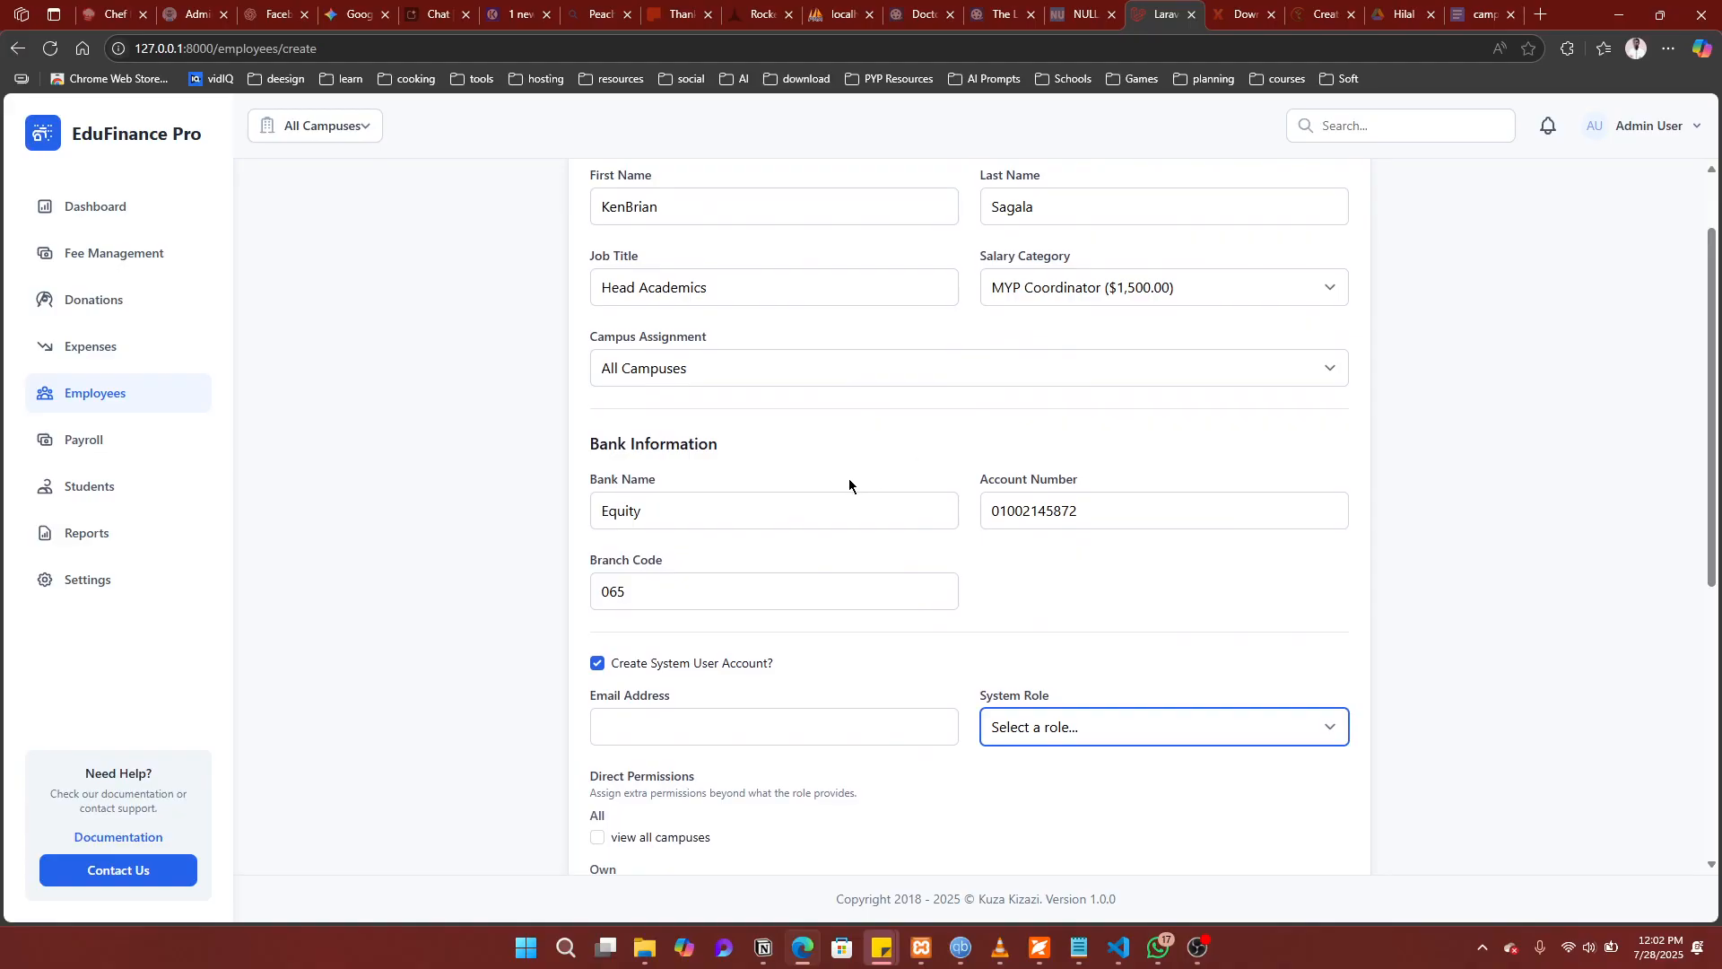
scroll(849, 484, down, 4)
scroll(849, 484, down, 1)
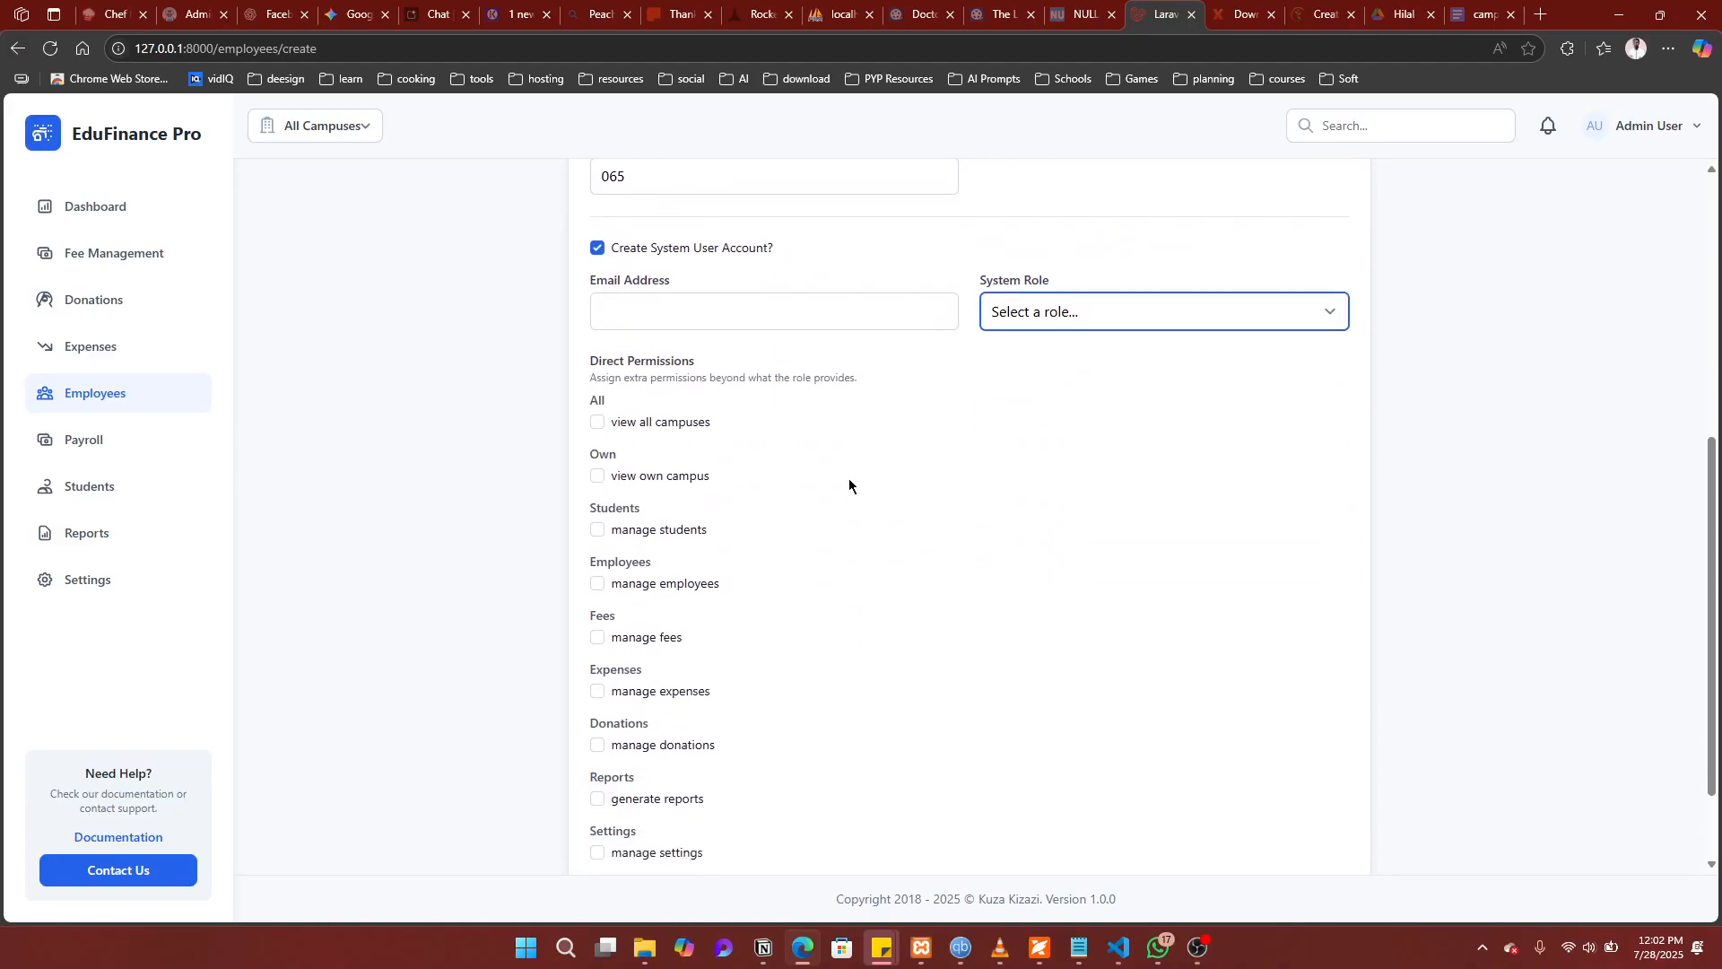
click(1081, 310)
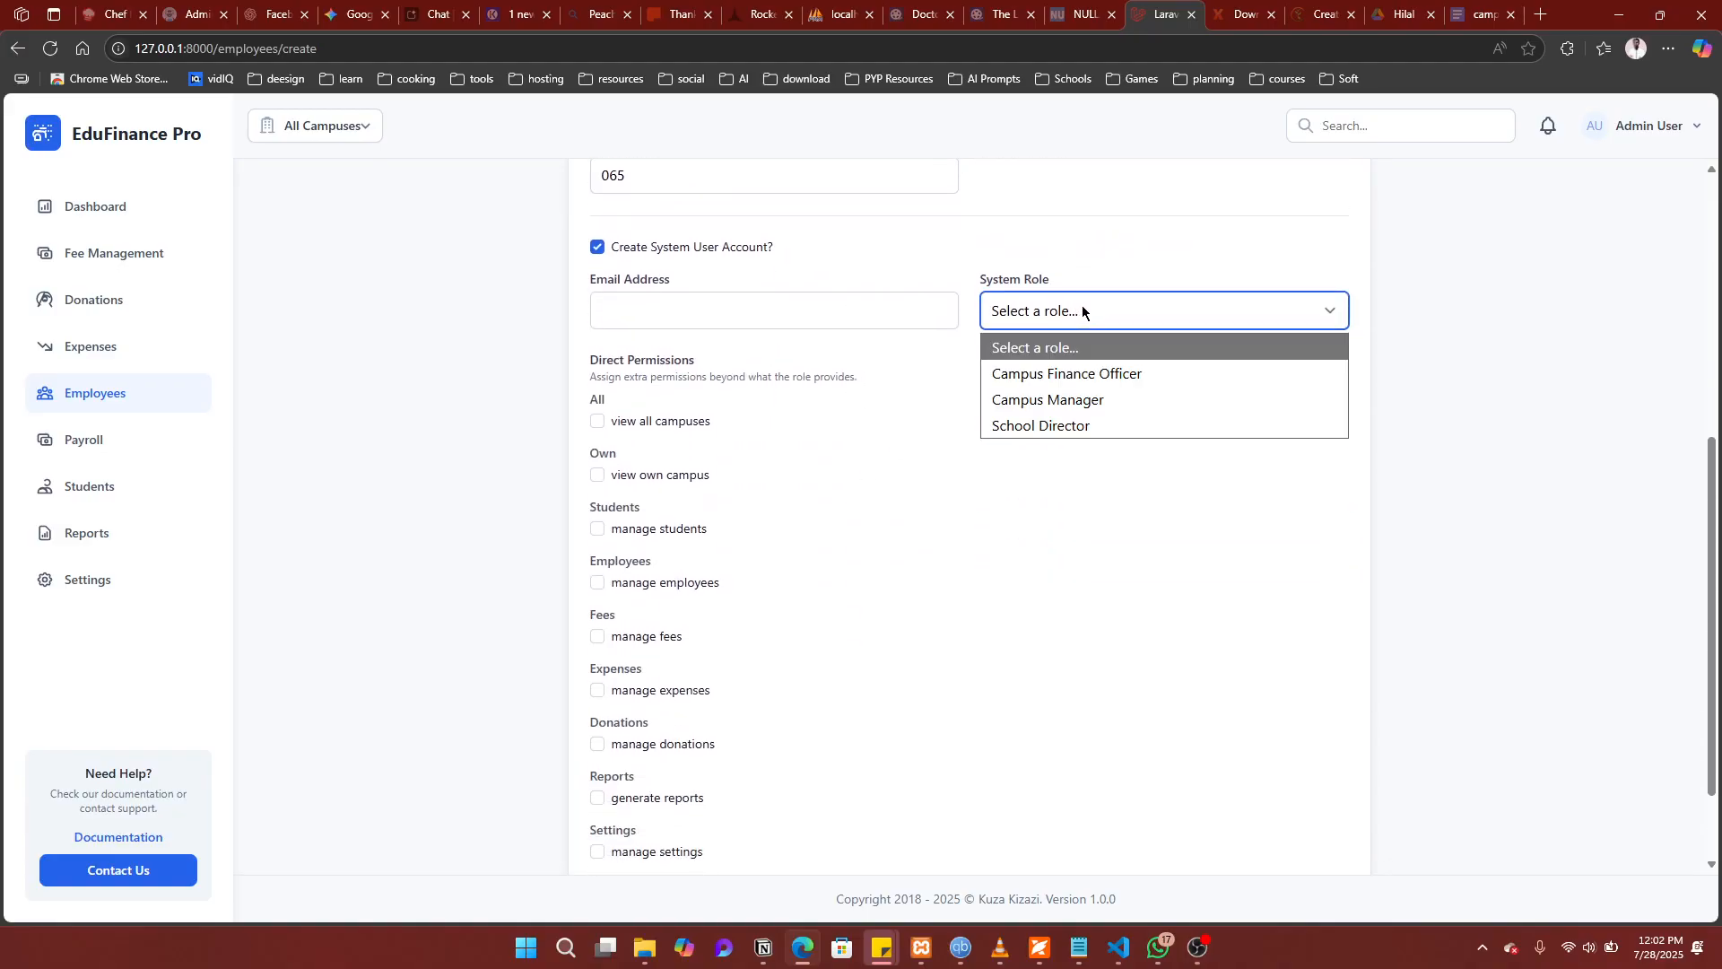
click(1034, 403)
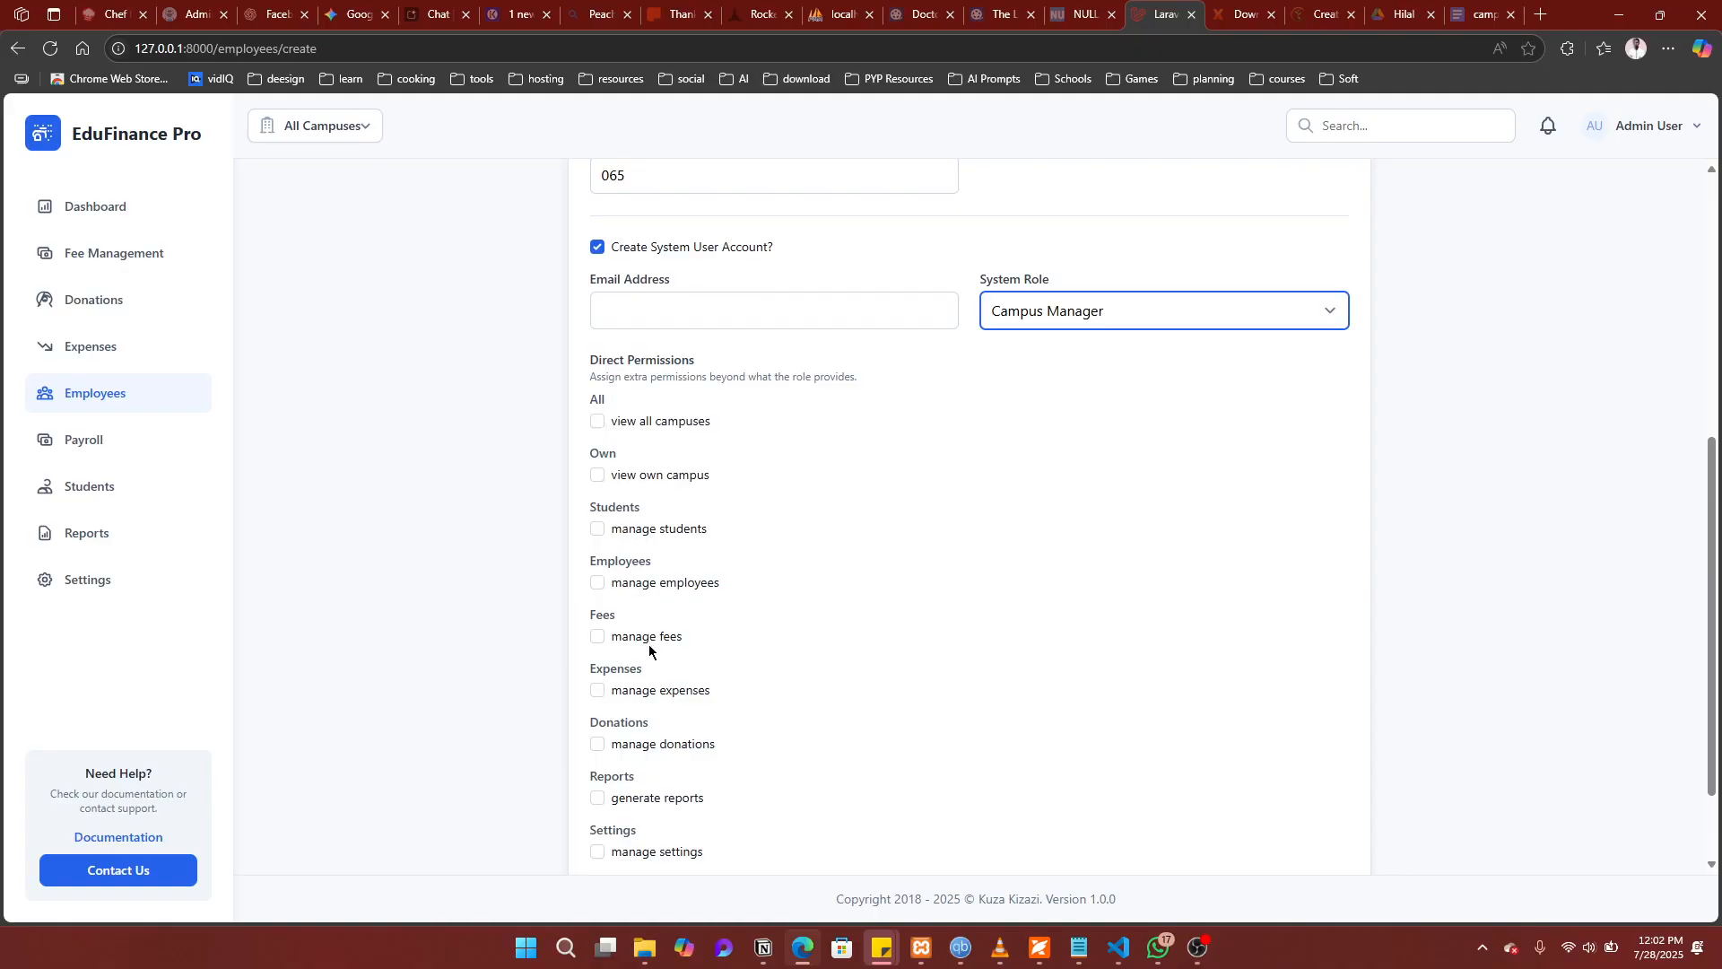
Step: Try the View All Campuses and View Own Campus permission checkboxes, unticking View All Campuses
scroll(652, 674, down, 2)
scroll(652, 674, up, 1)
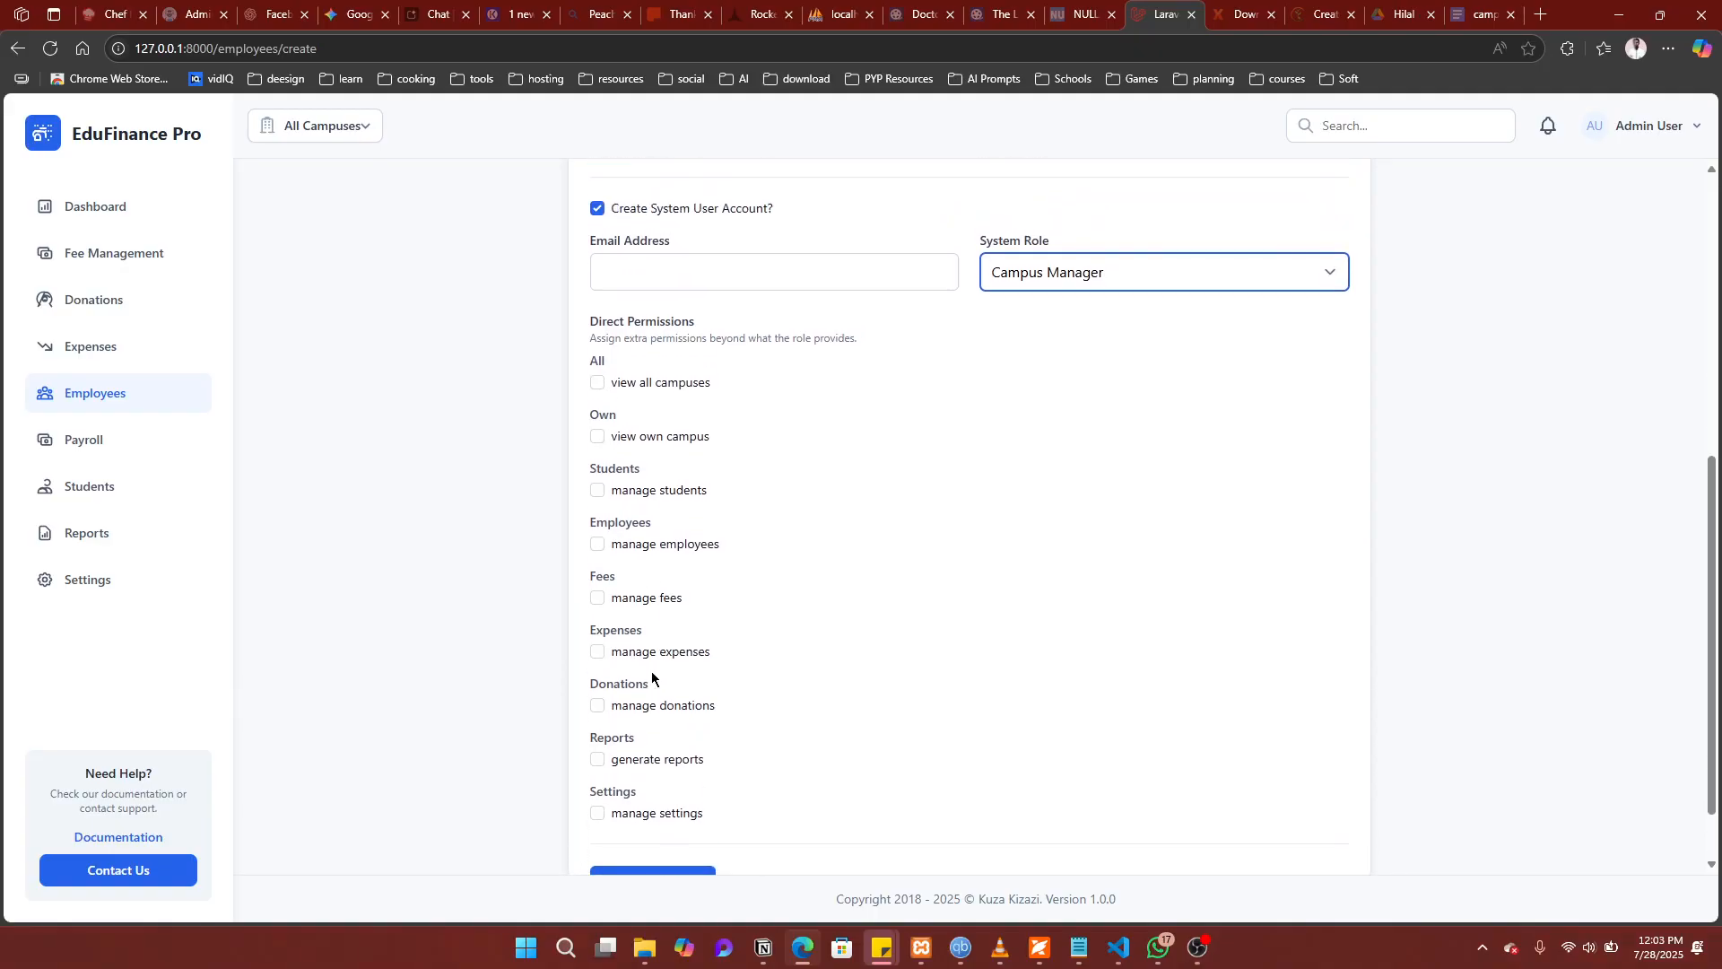
click(596, 386)
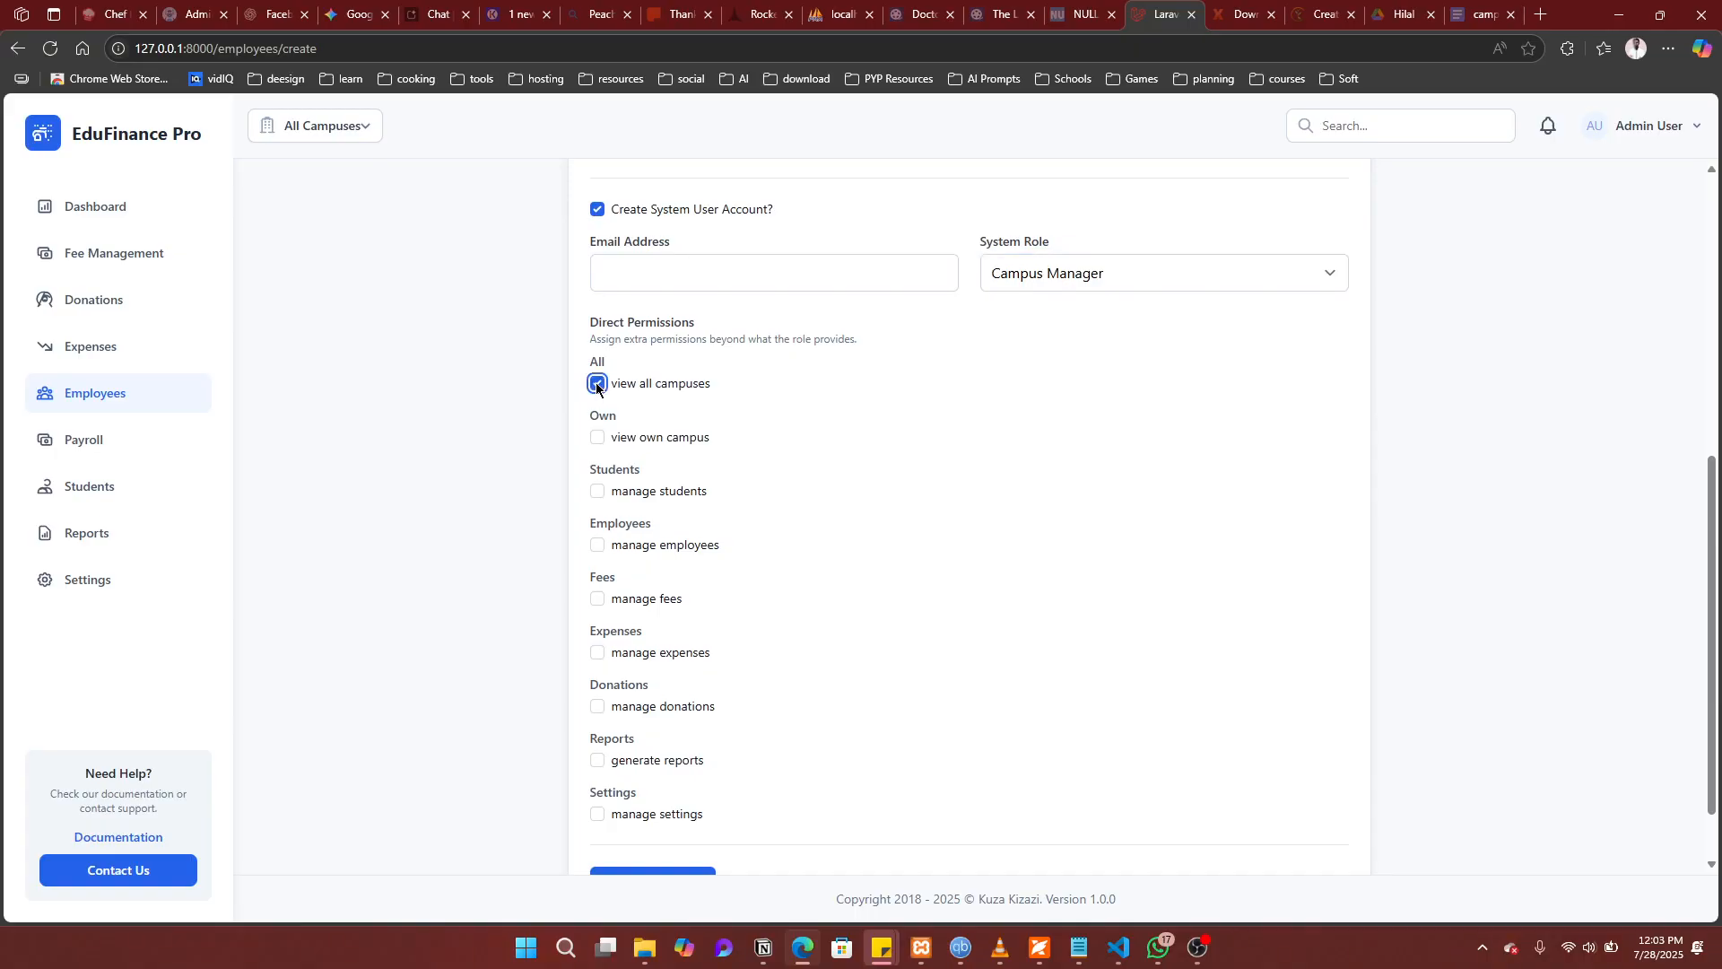
scroll(597, 386, up, 4)
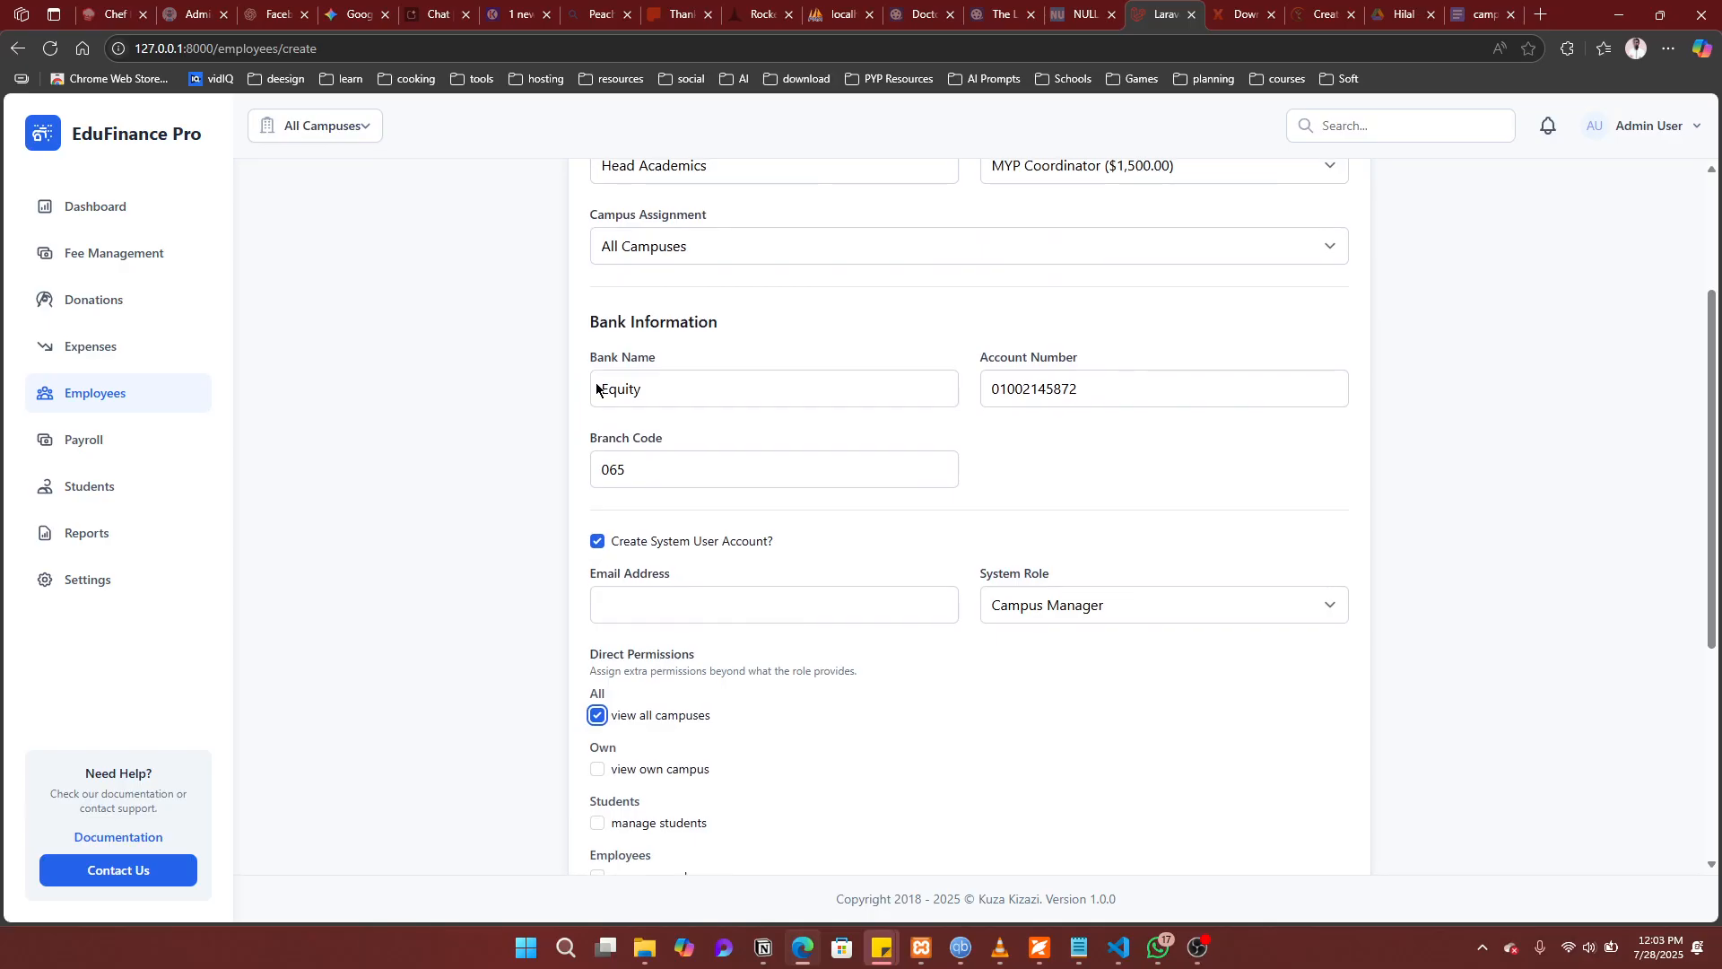
scroll(713, 612, down, 4)
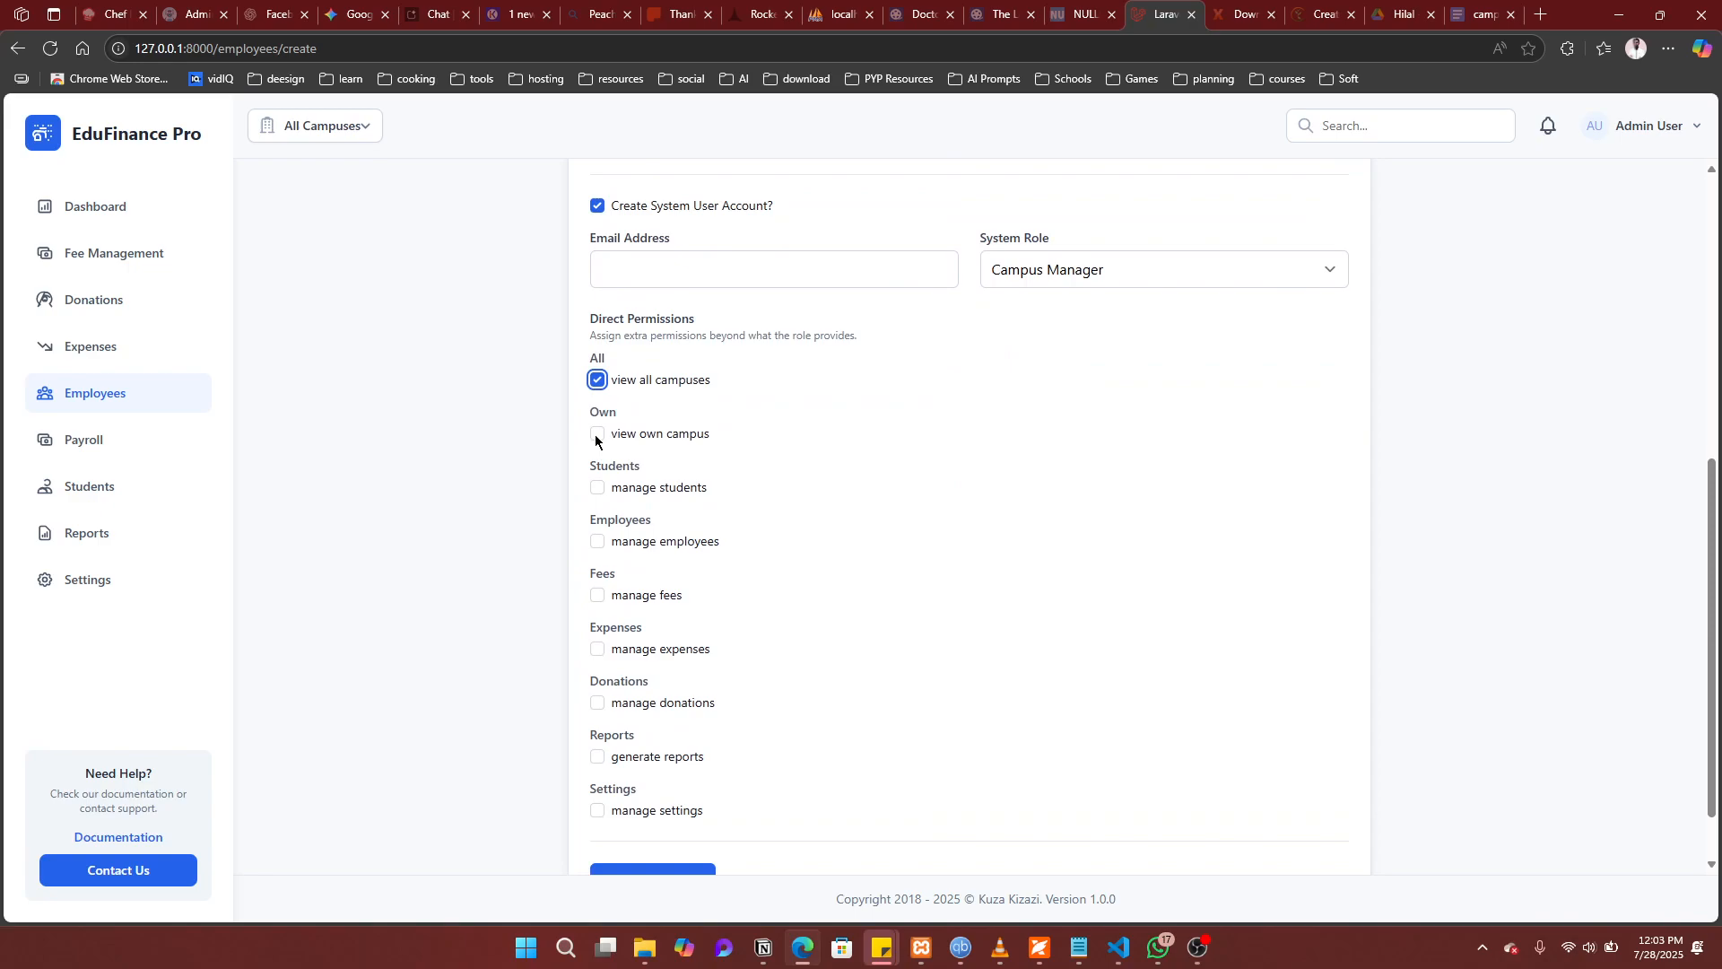
click(596, 435)
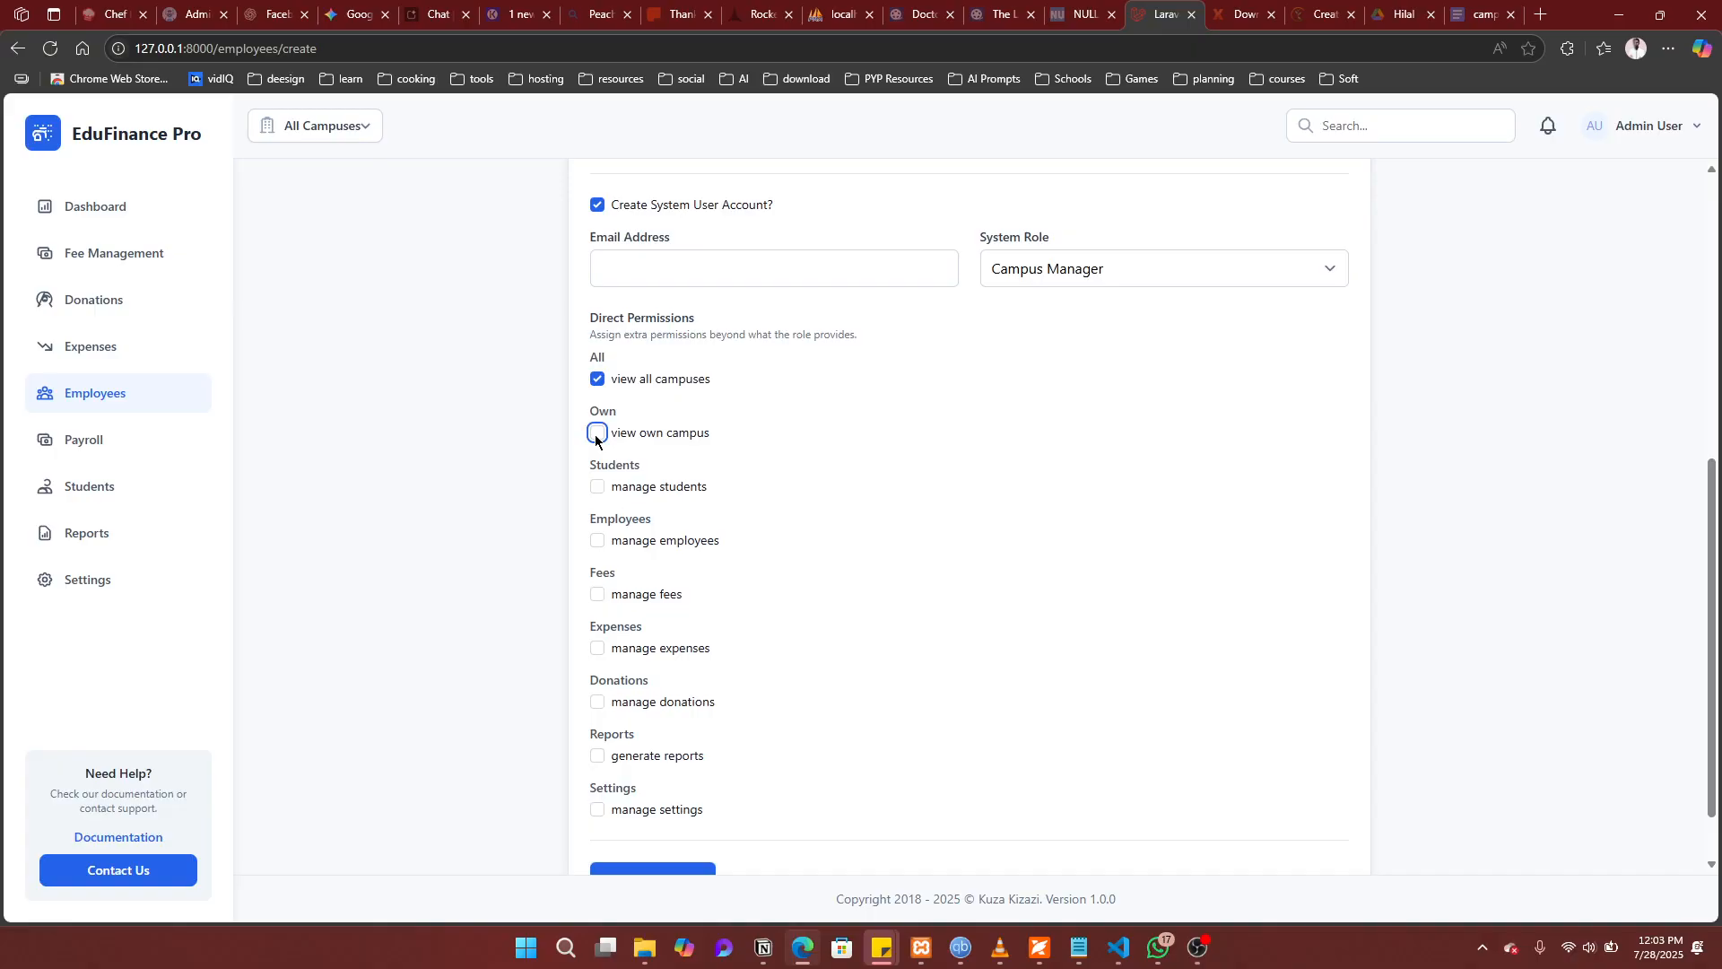
click(596, 381)
Step: Change the system role to Campus Finance Officer, leaving no extra permissions ticked
click(1075, 270)
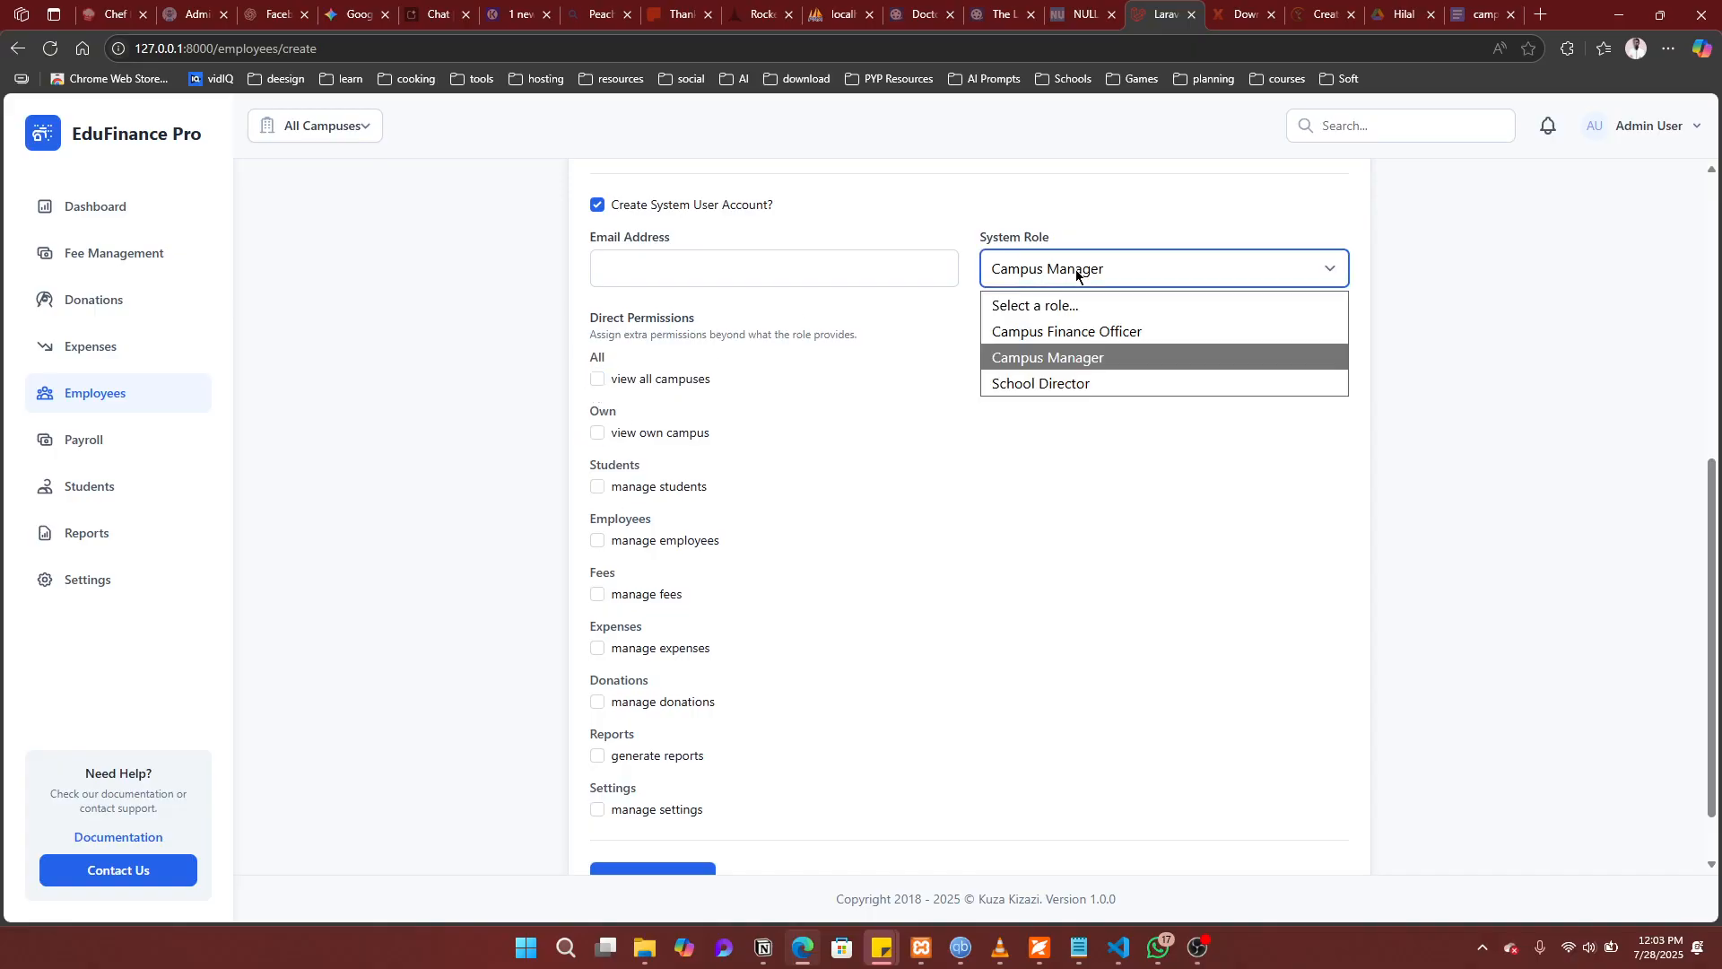
click(1041, 333)
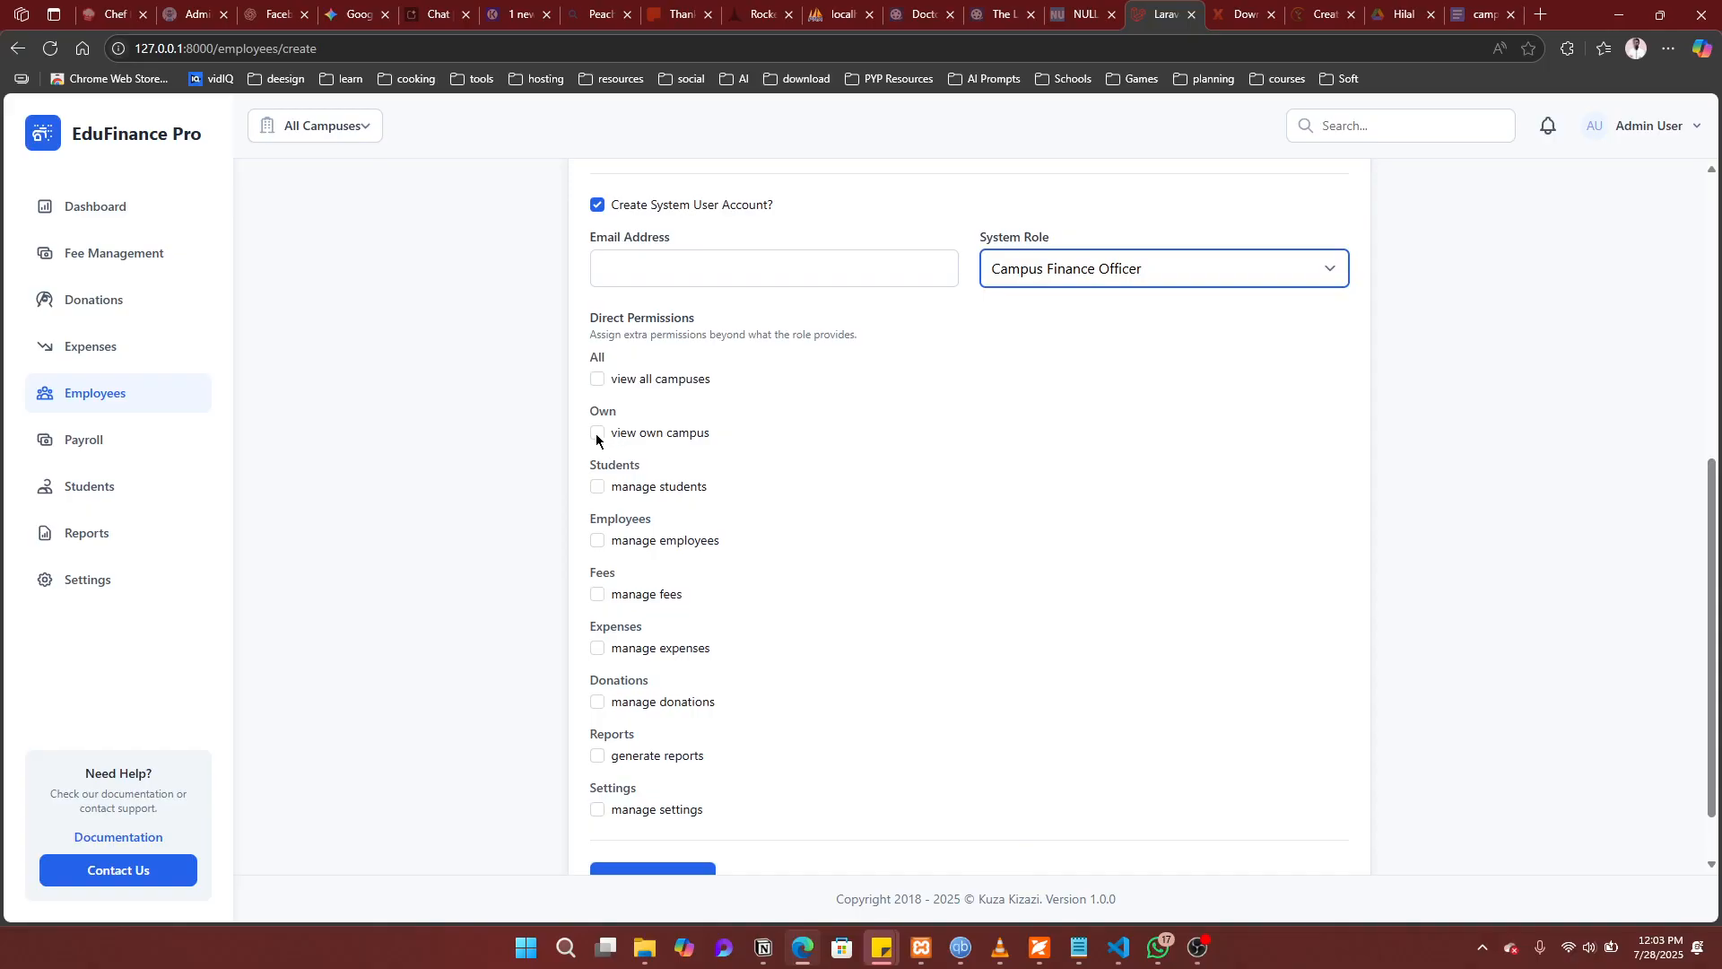
click(1078, 272)
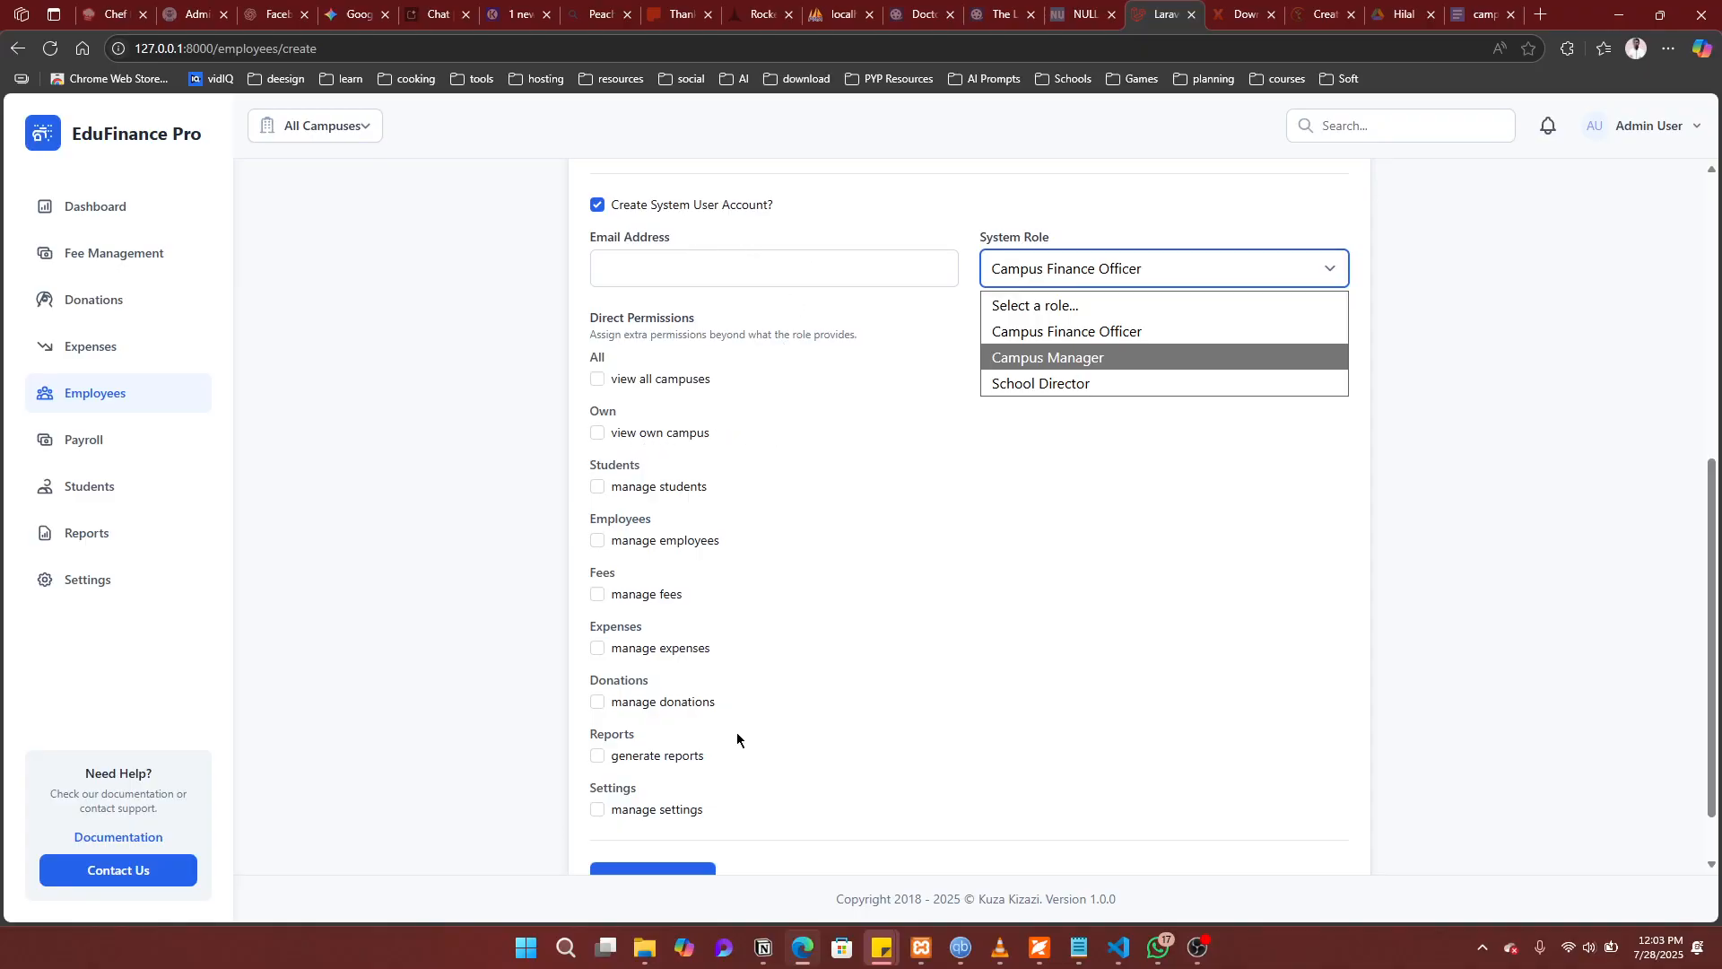
scroll(692, 739, down, 1)
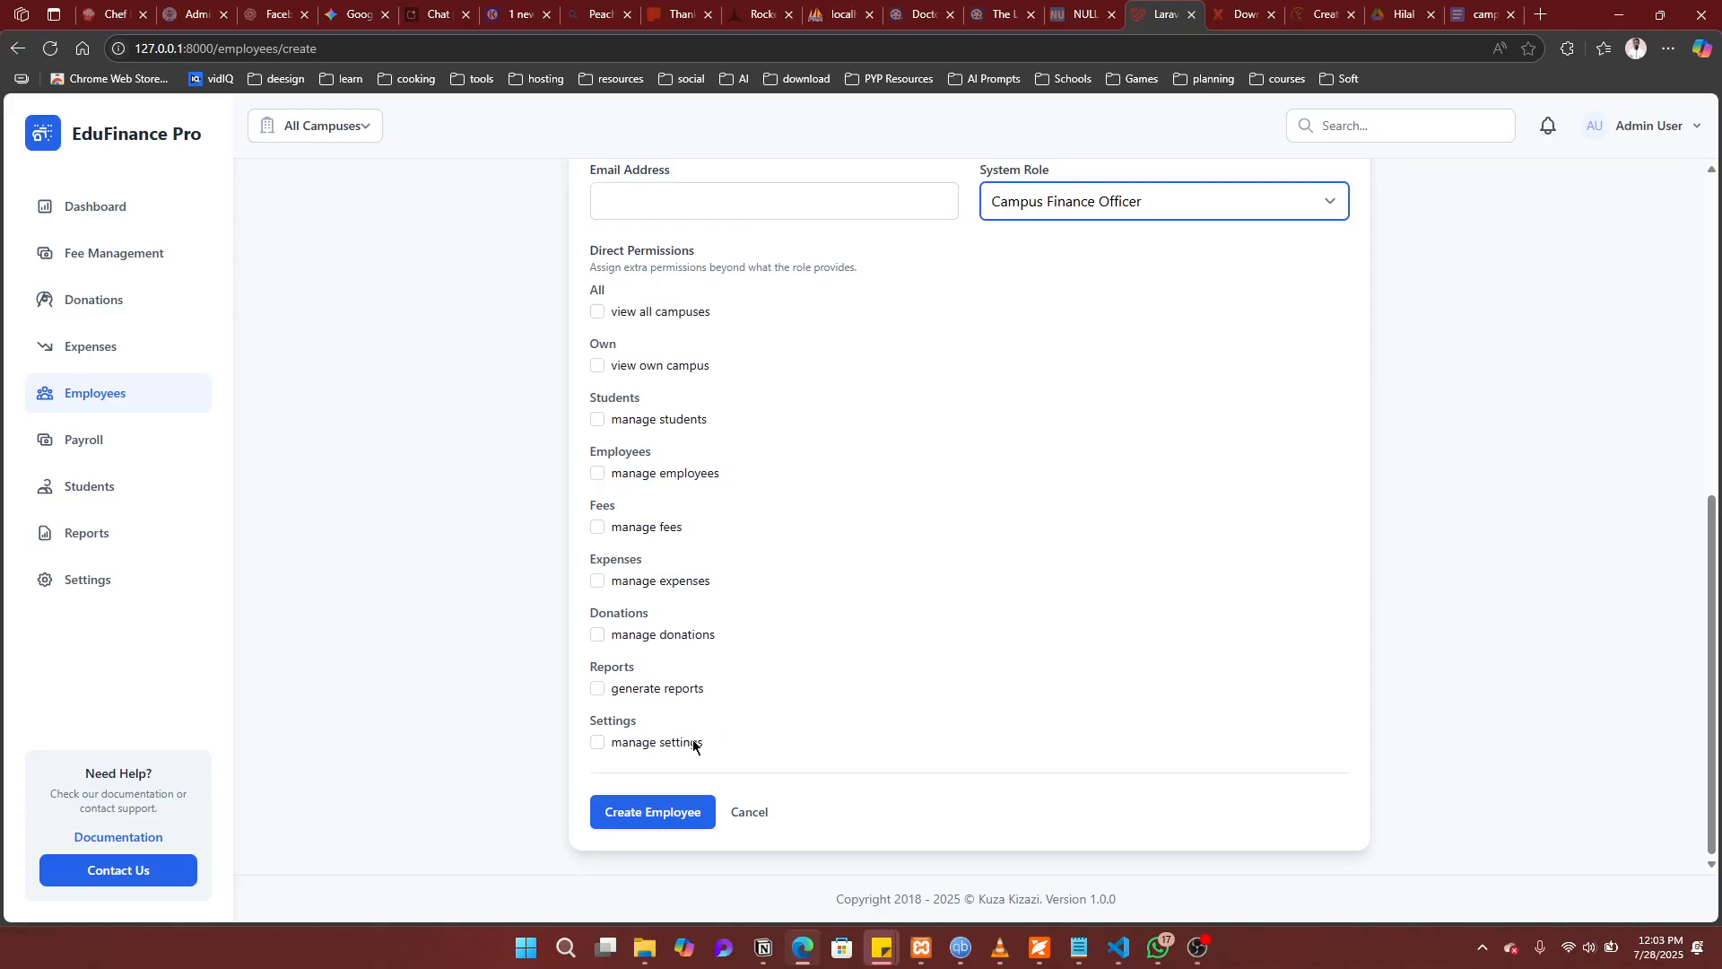
right_click(695, 742)
click(1235, 364)
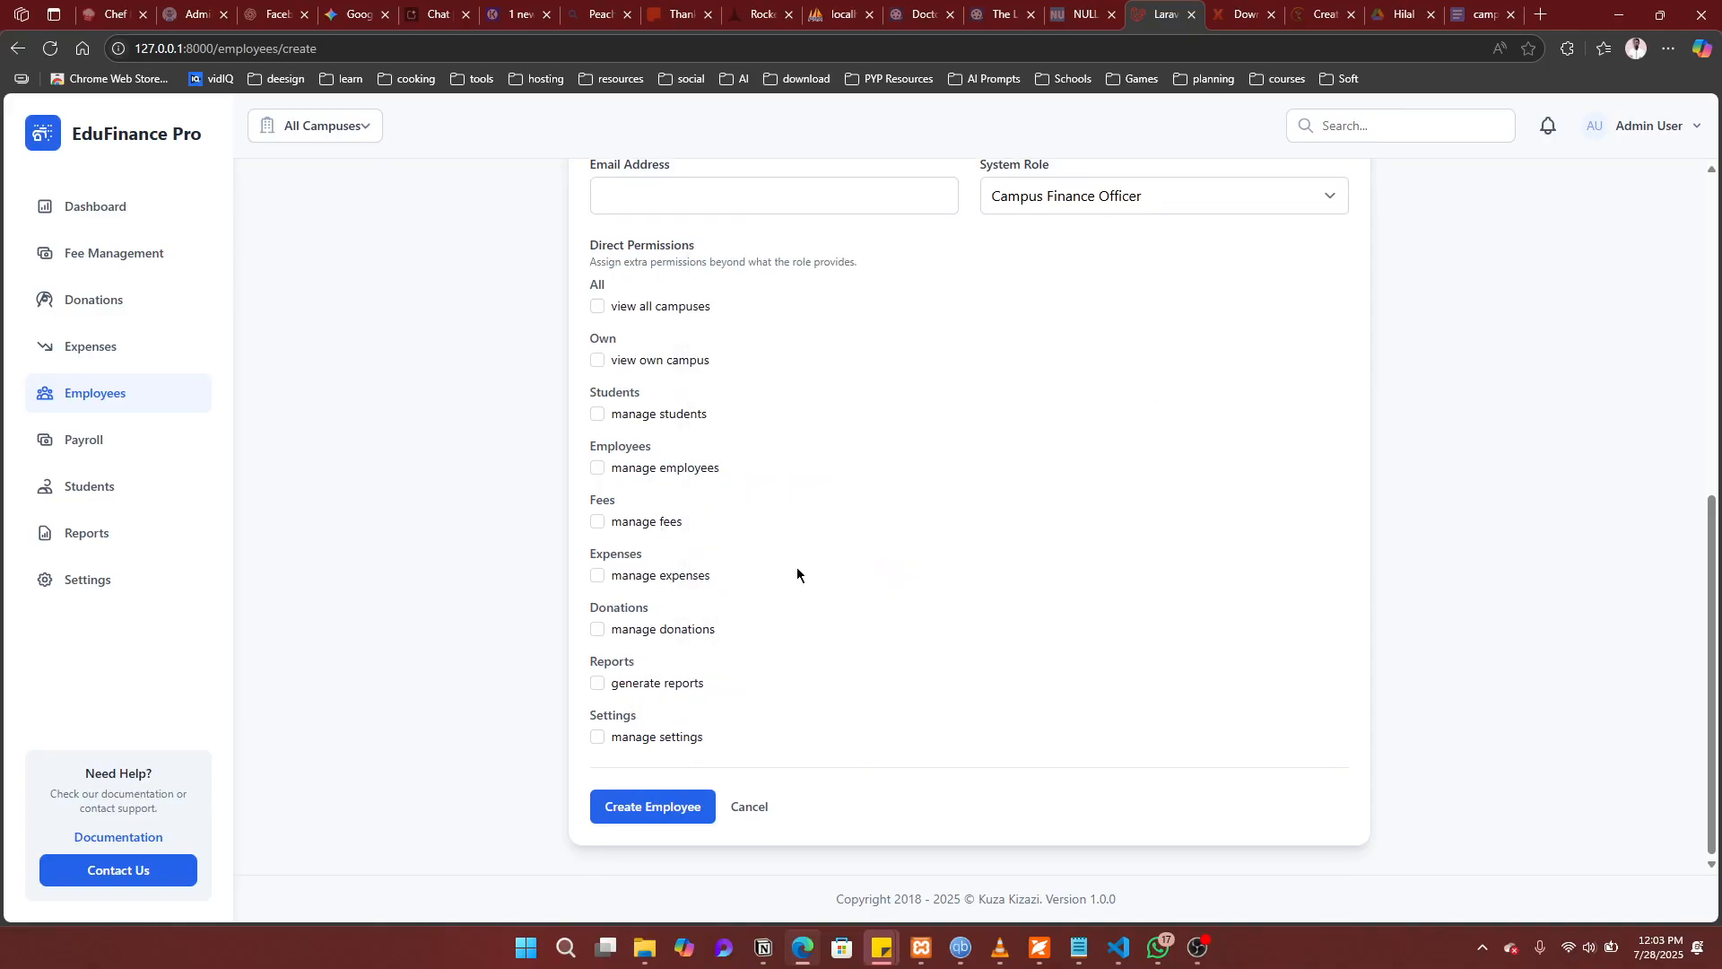
scroll(797, 574, up, 3)
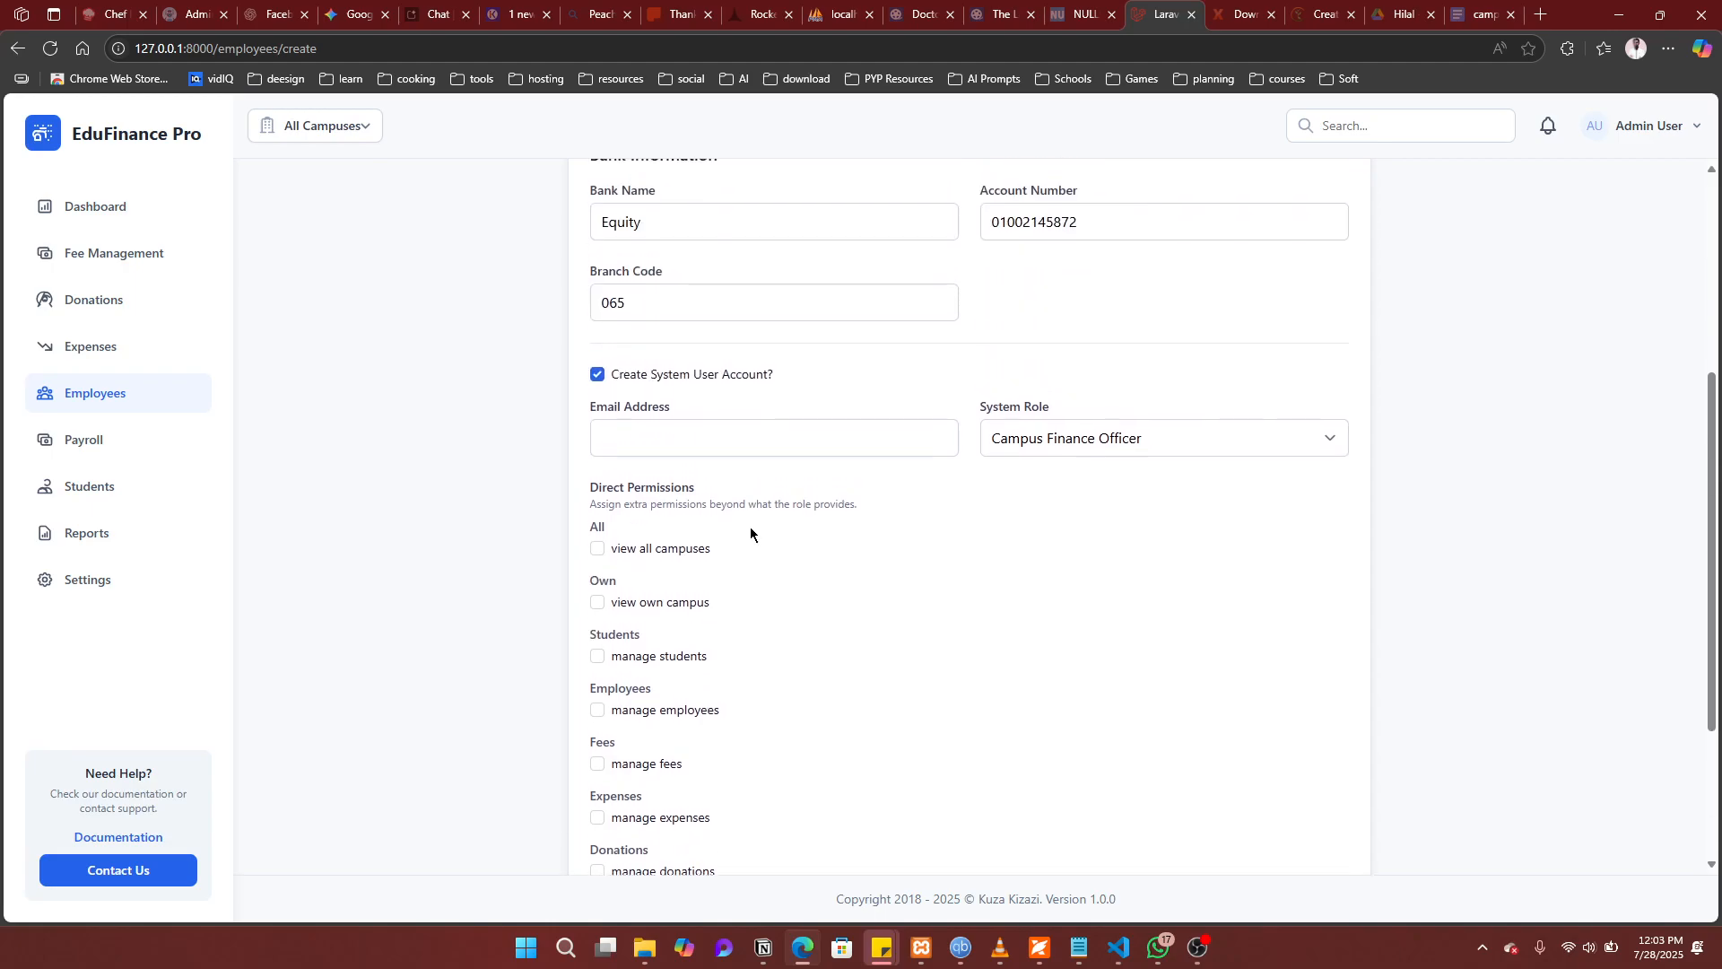
Step: Untick the system user account, create the Head Academics employee, and go to Payroll
click(599, 377)
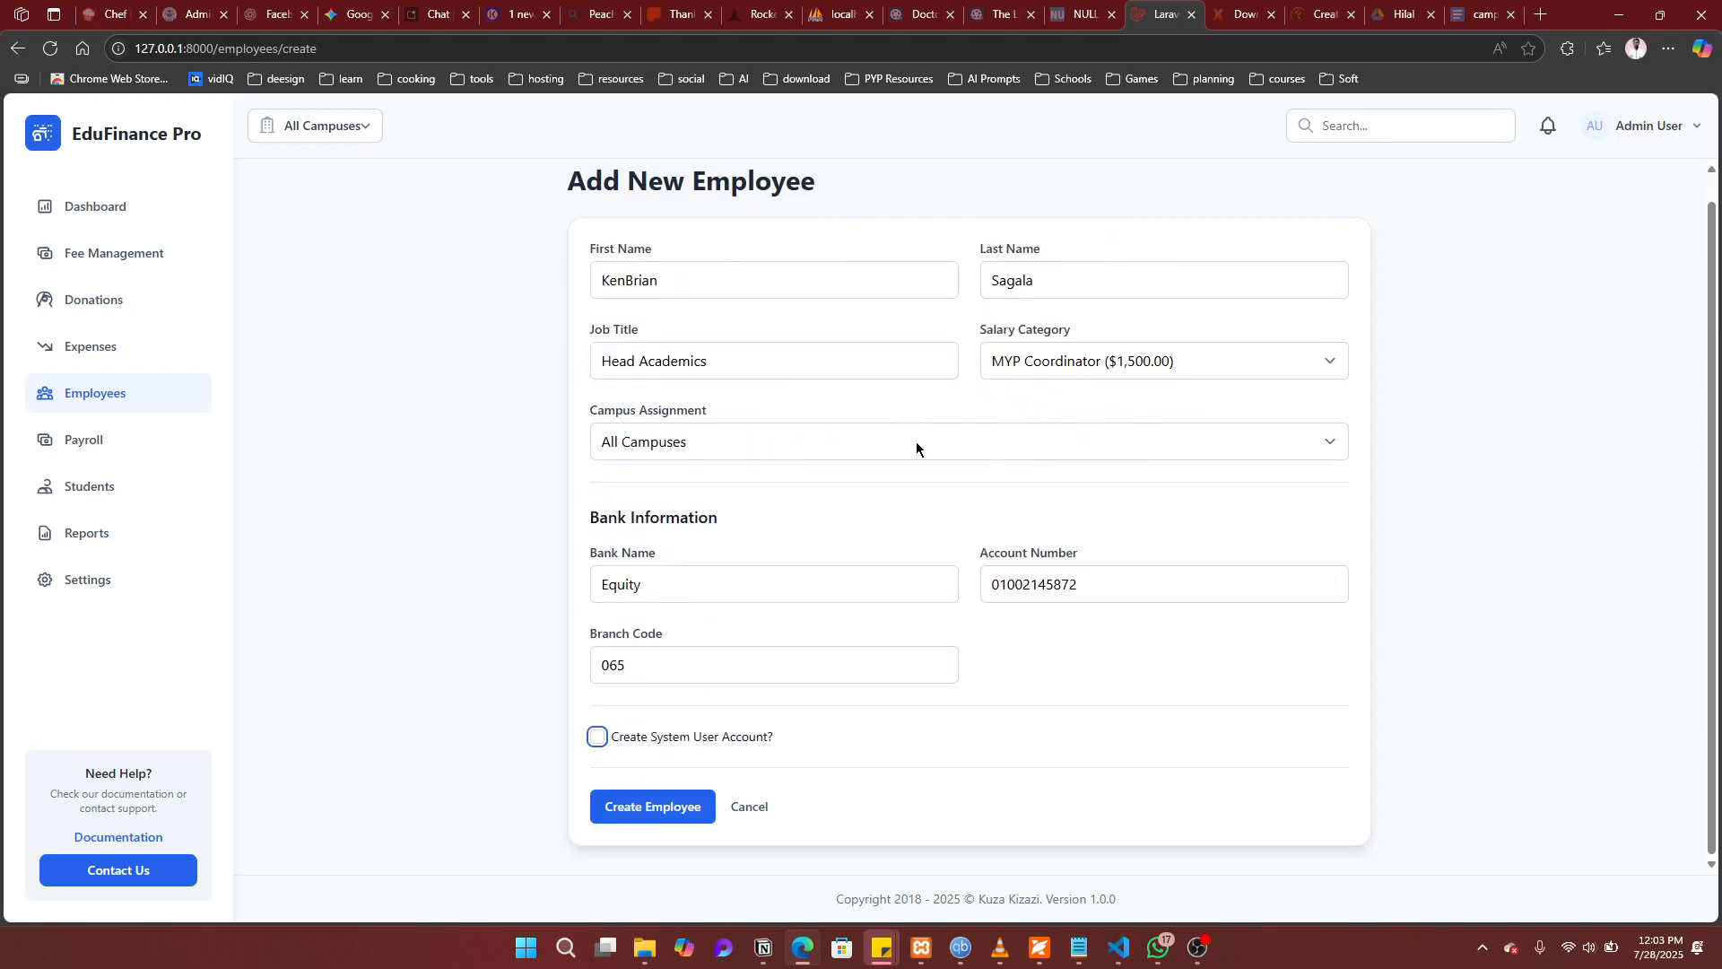
click(661, 811)
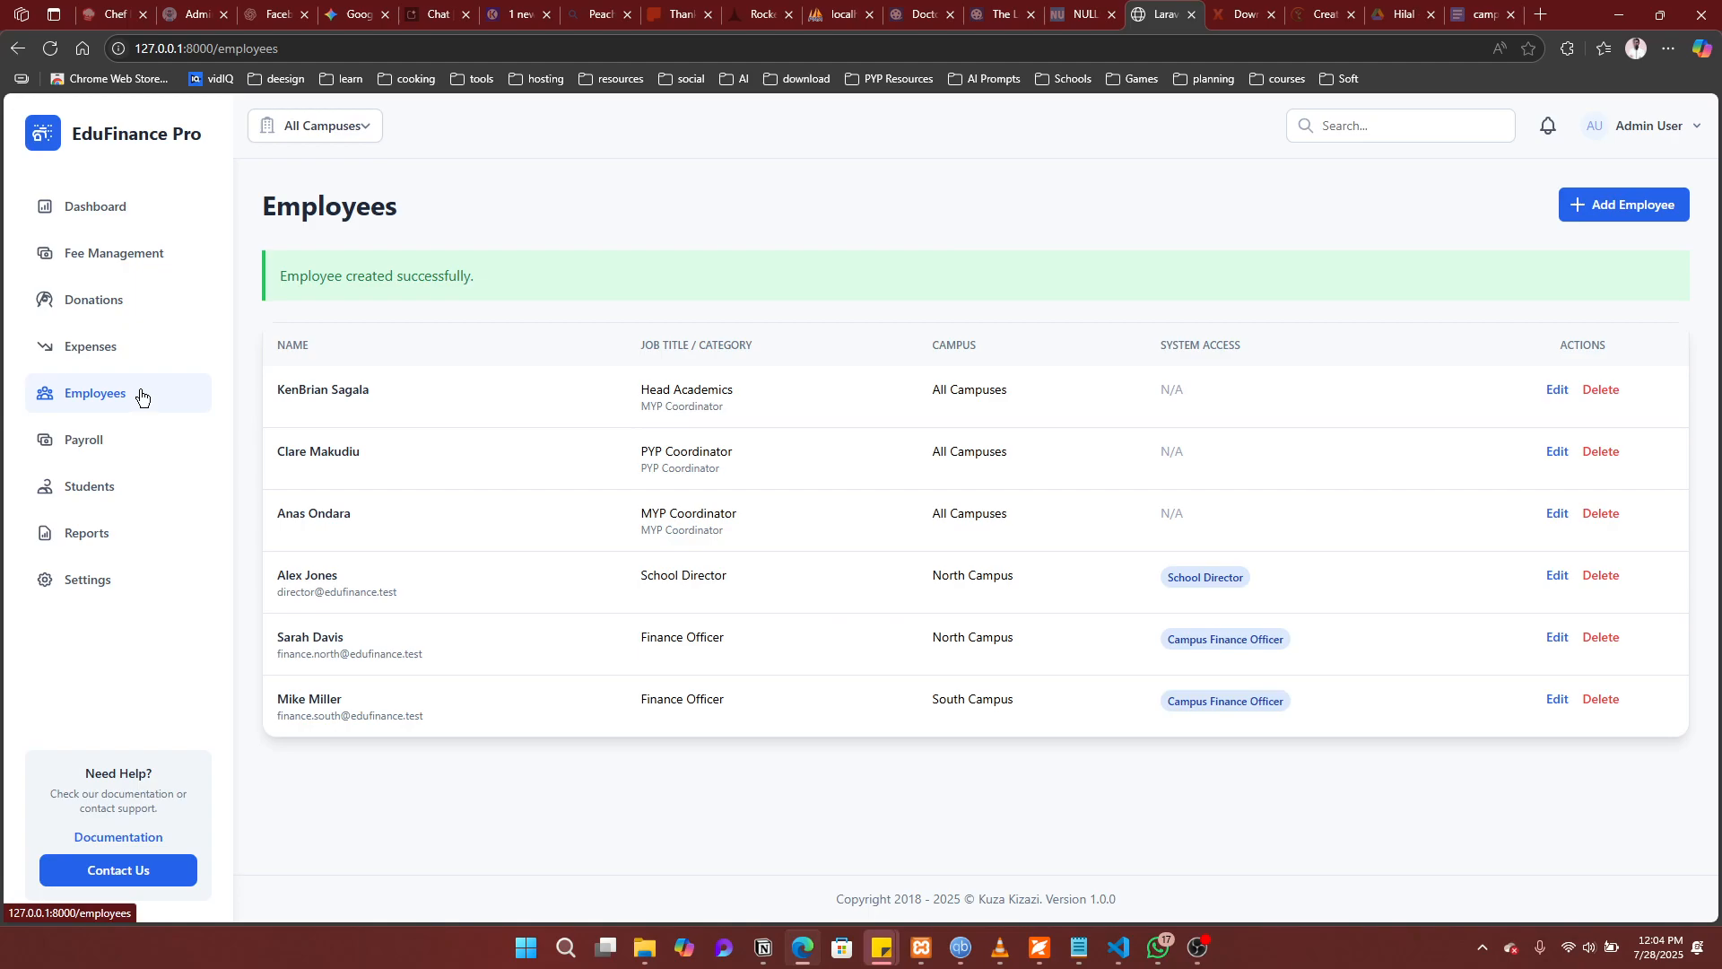
click(88, 447)
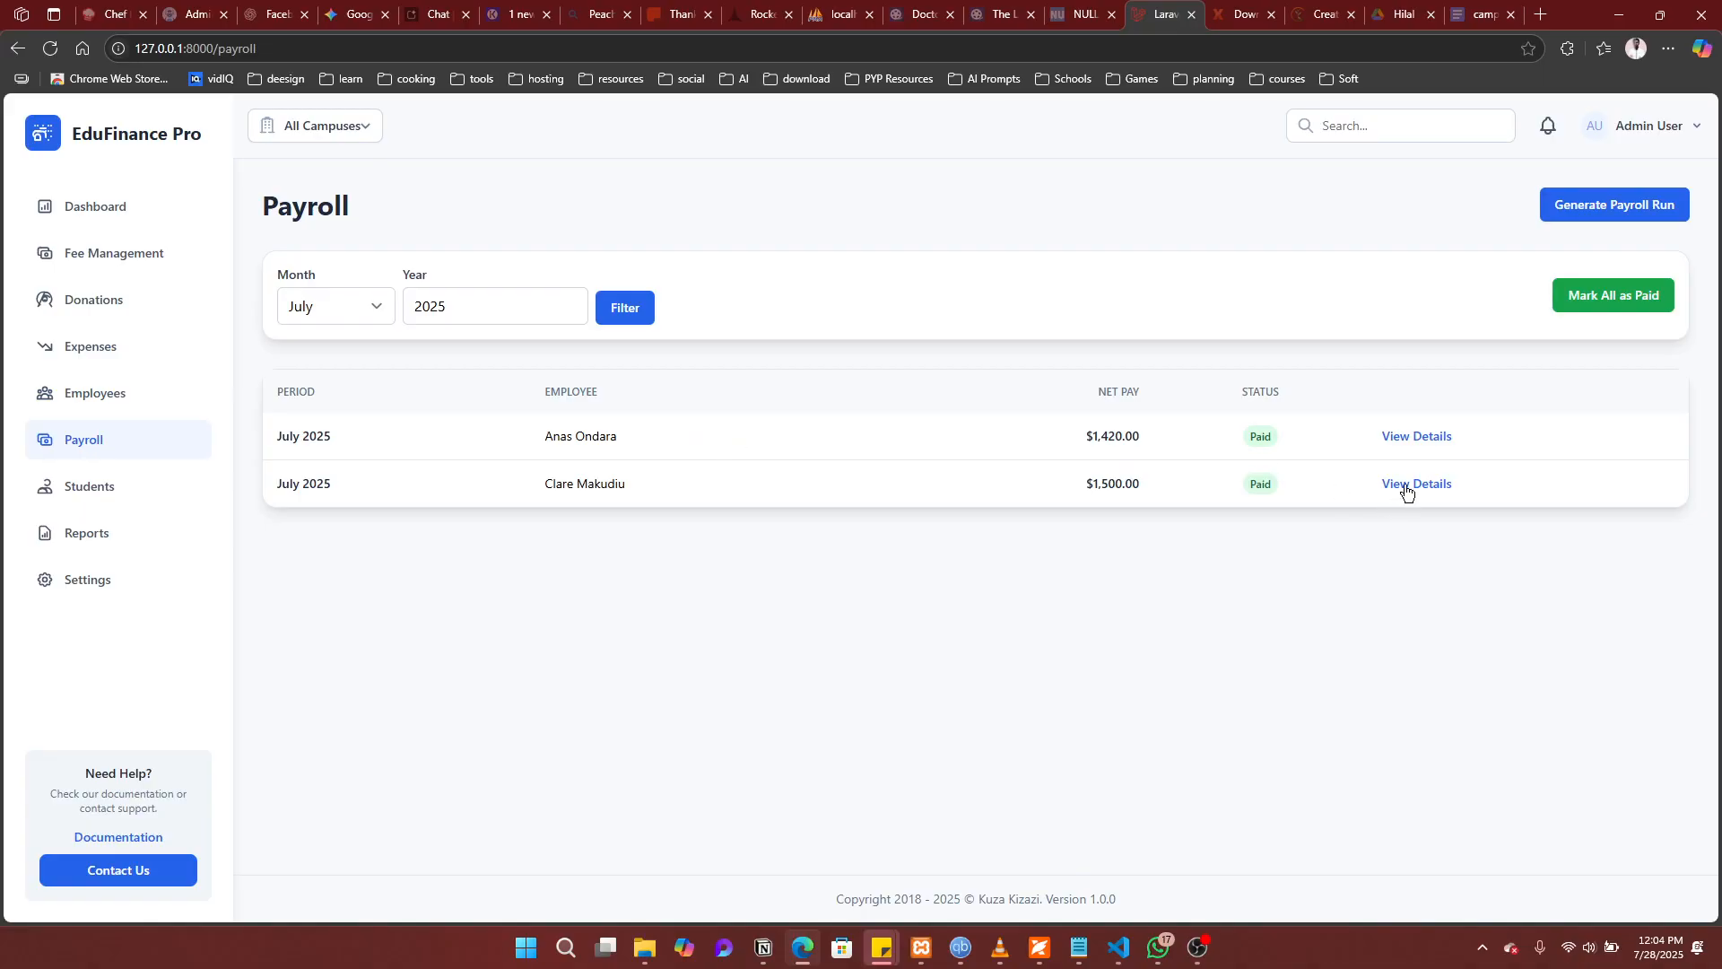
Step: Run payroll for August and confirm generating the August 2025 payslips
click(1597, 216)
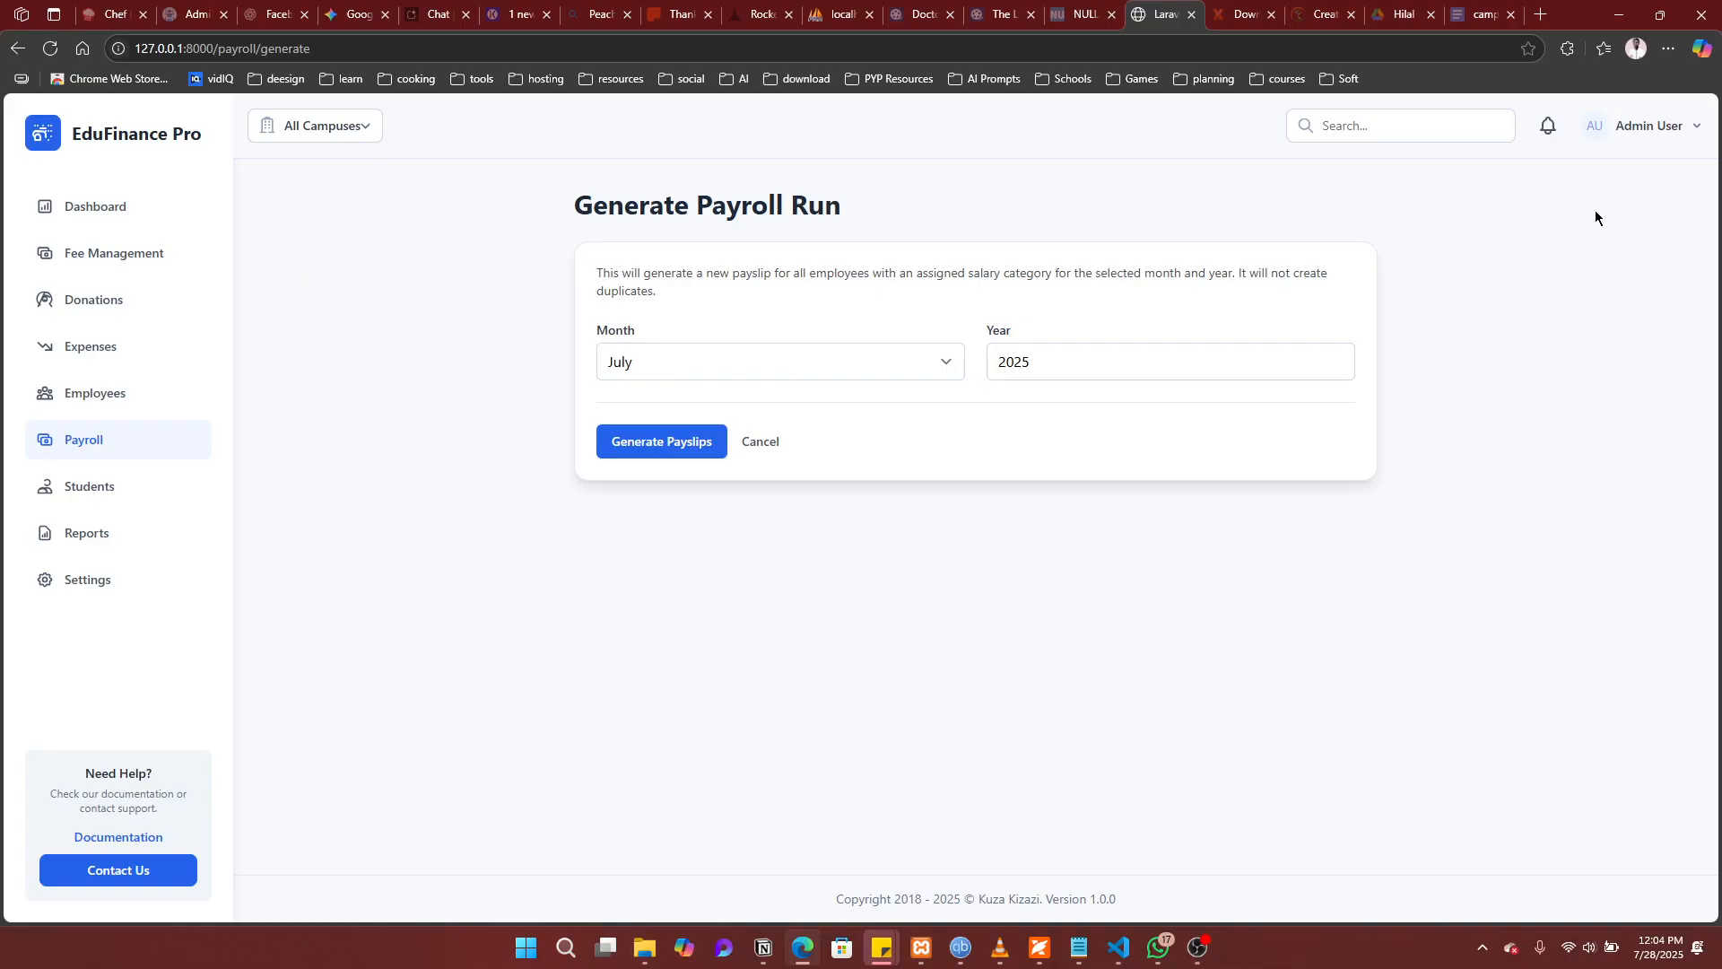
click(933, 366)
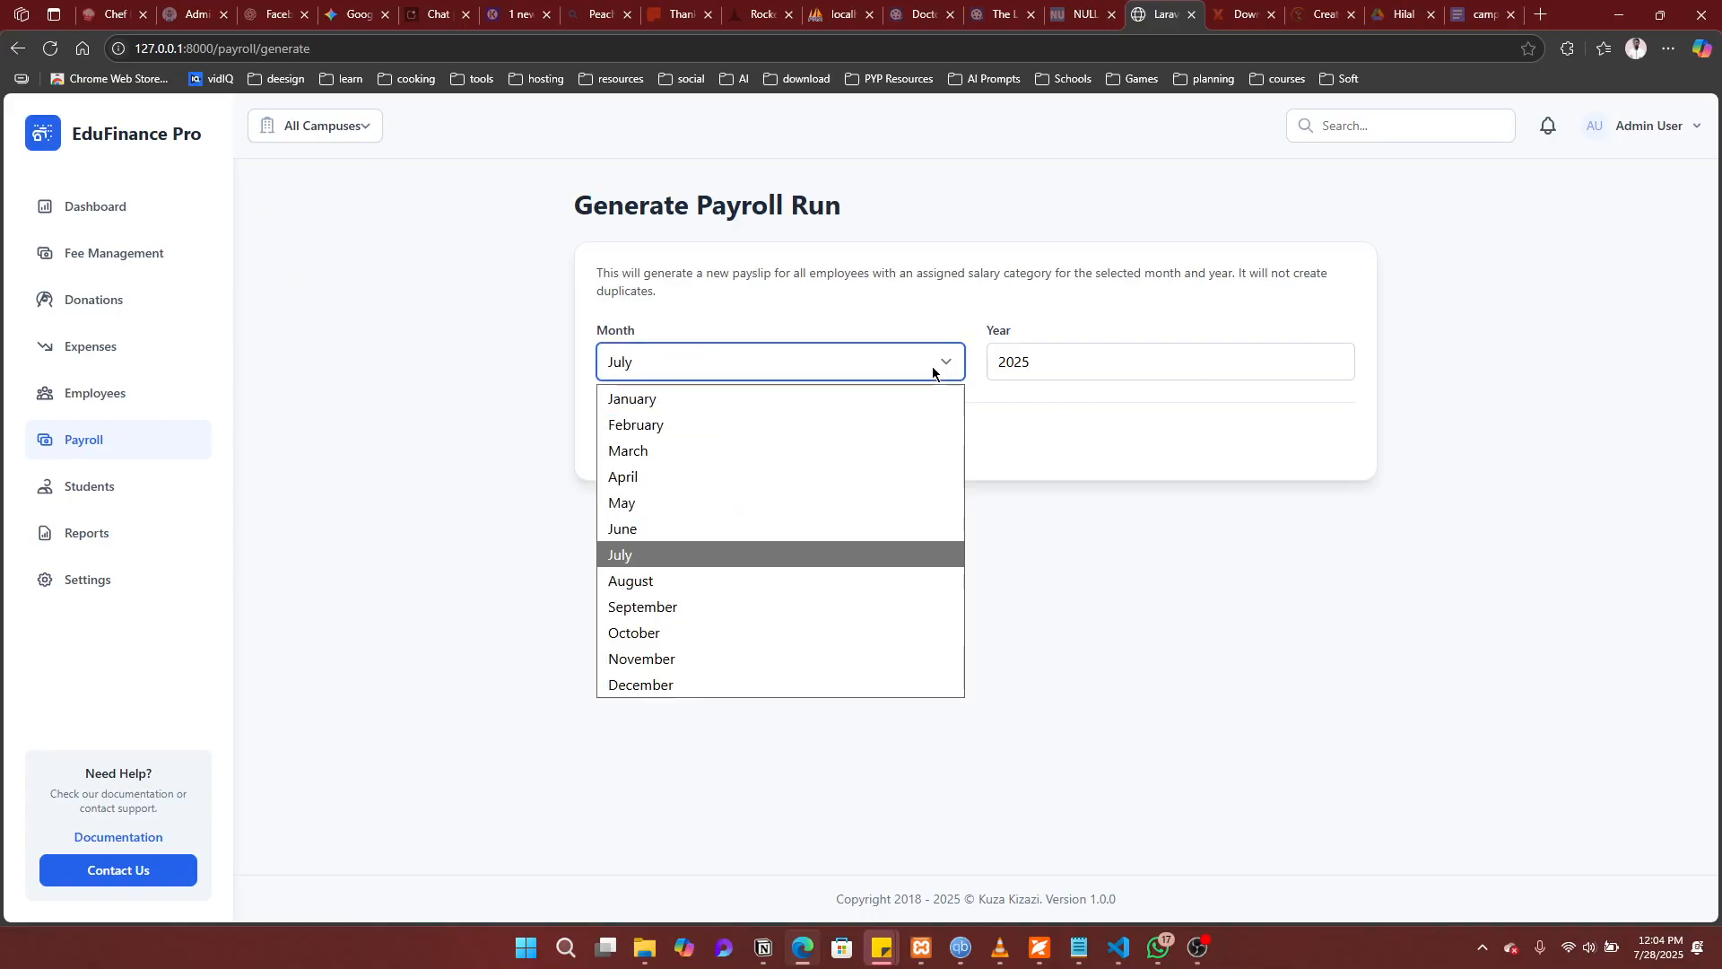
click(677, 581)
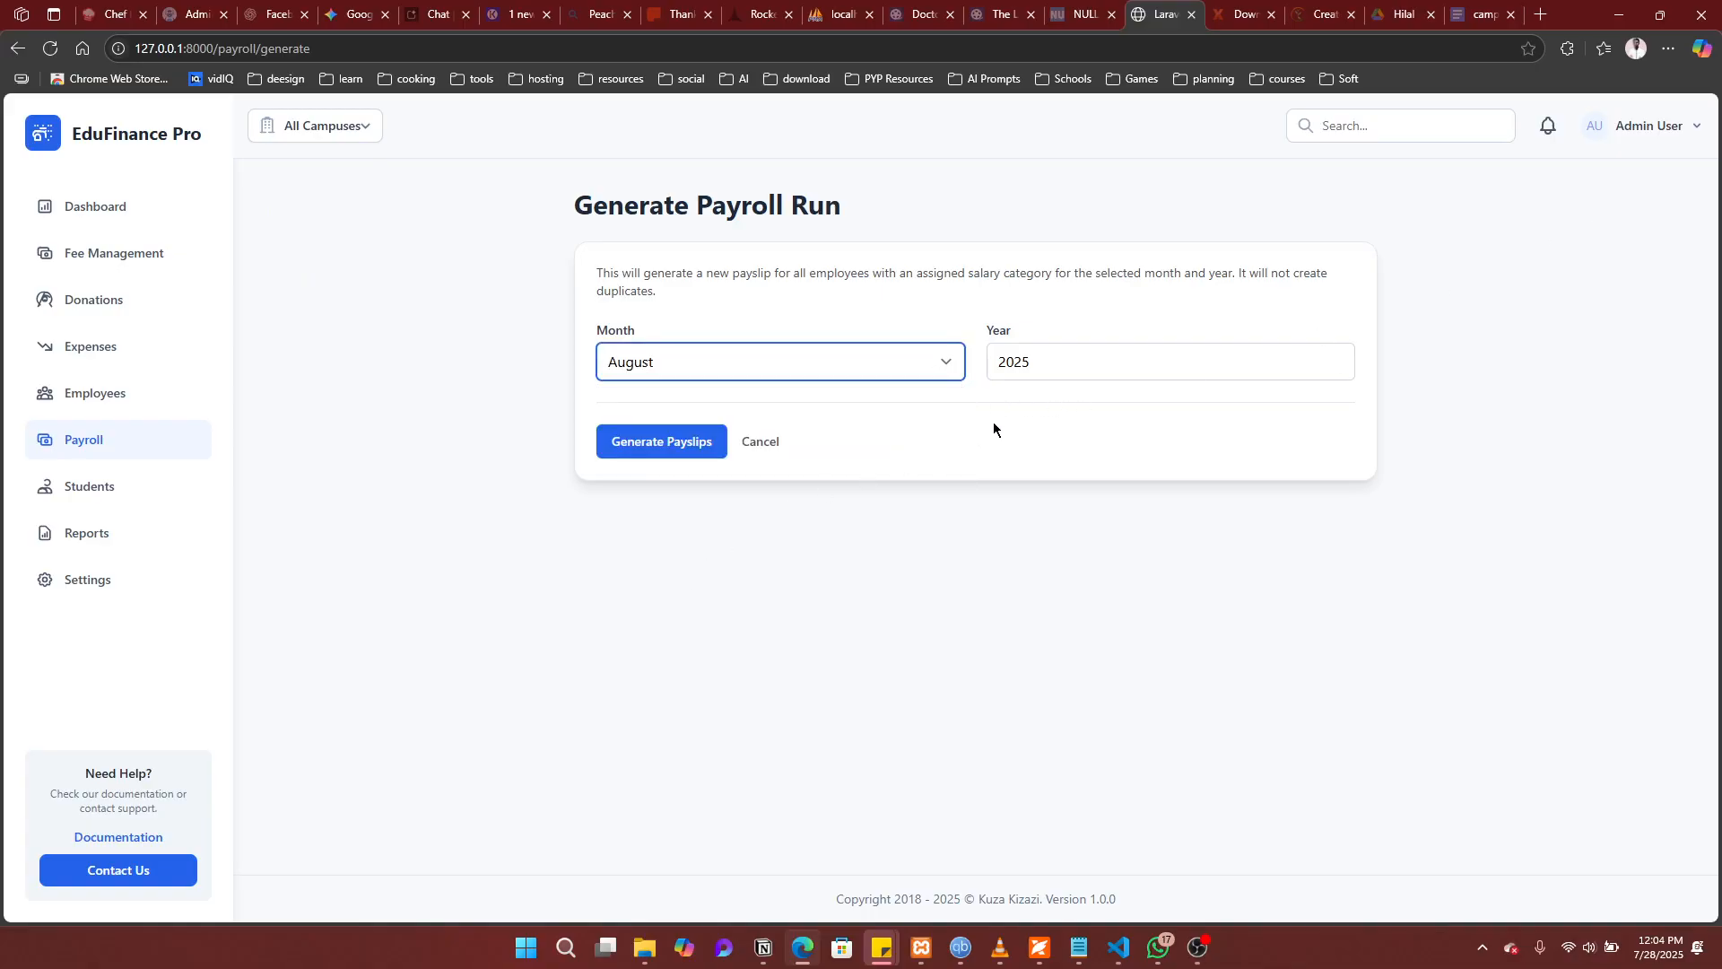
click(704, 453)
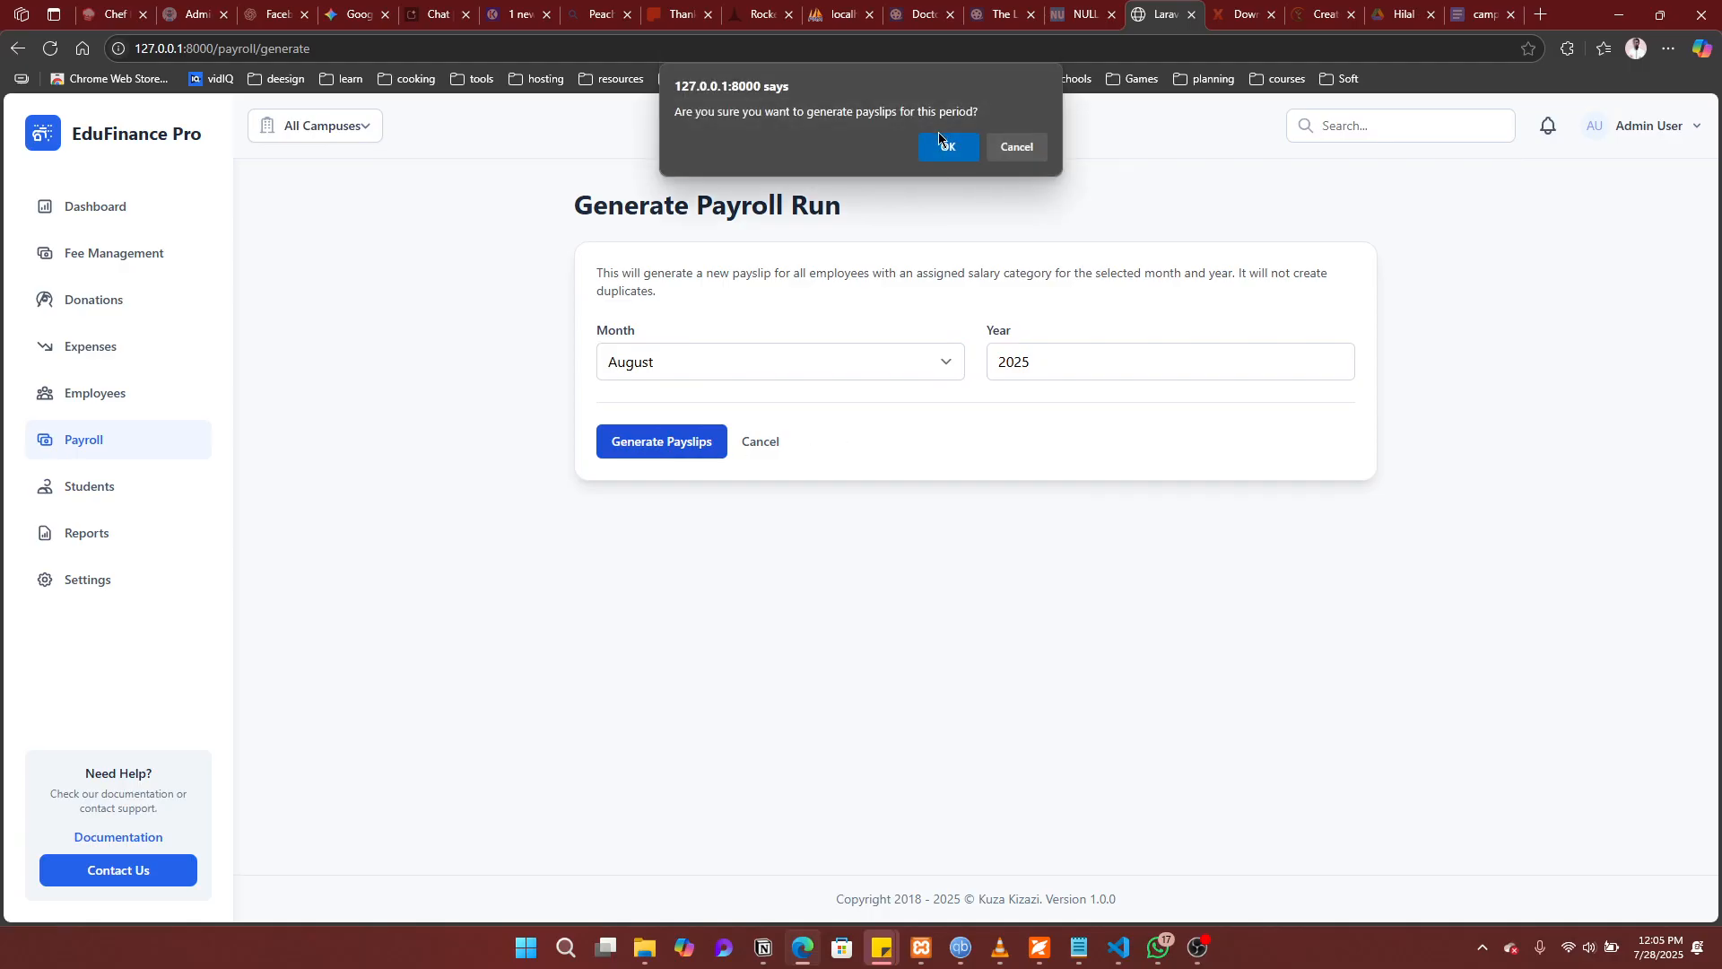
click(943, 151)
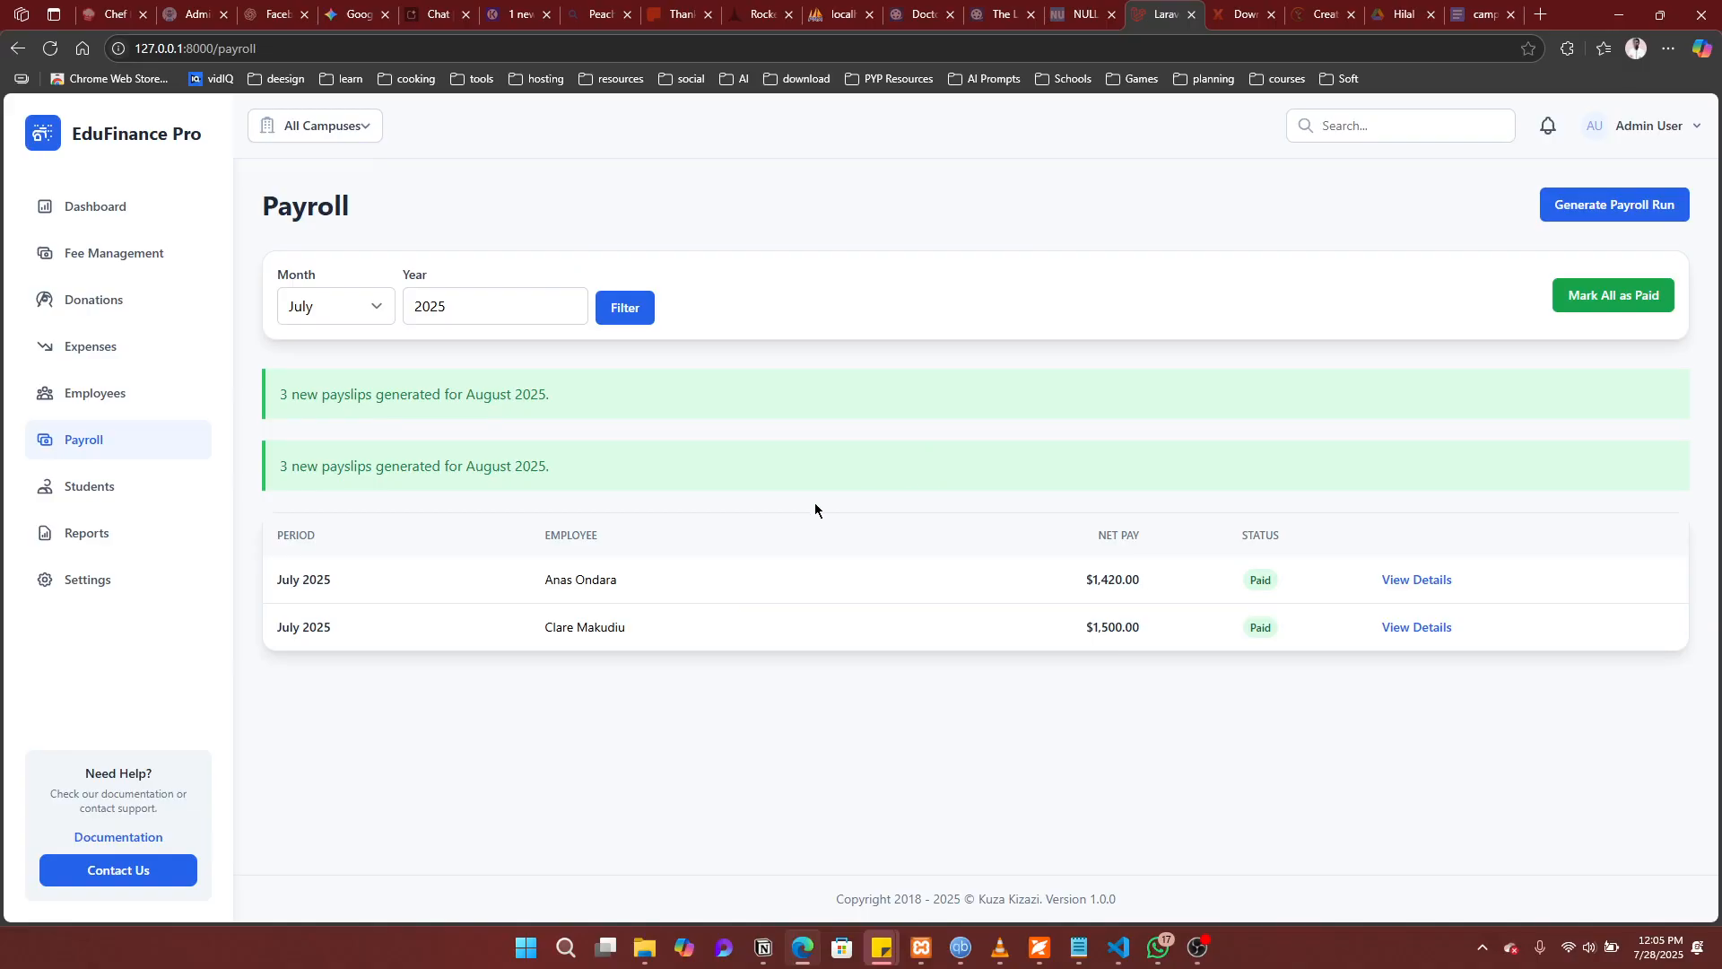
Step: Filter payroll by August and view details of the first August 2025 payslip
click(364, 309)
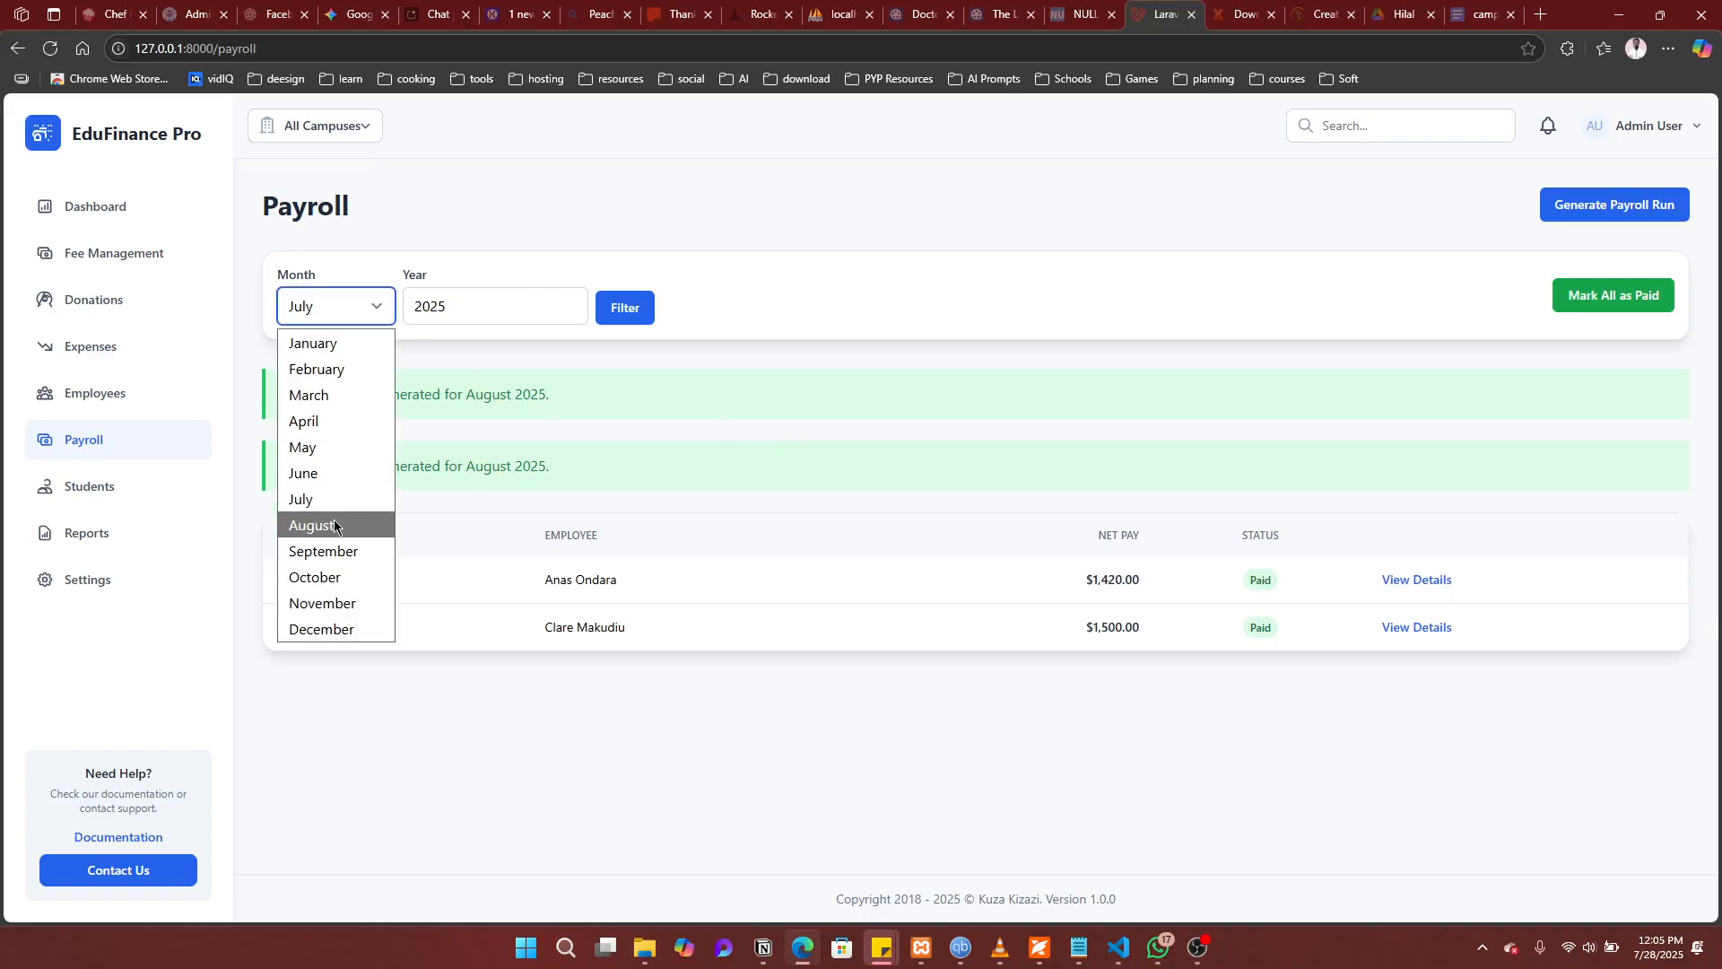
click(332, 525)
click(626, 311)
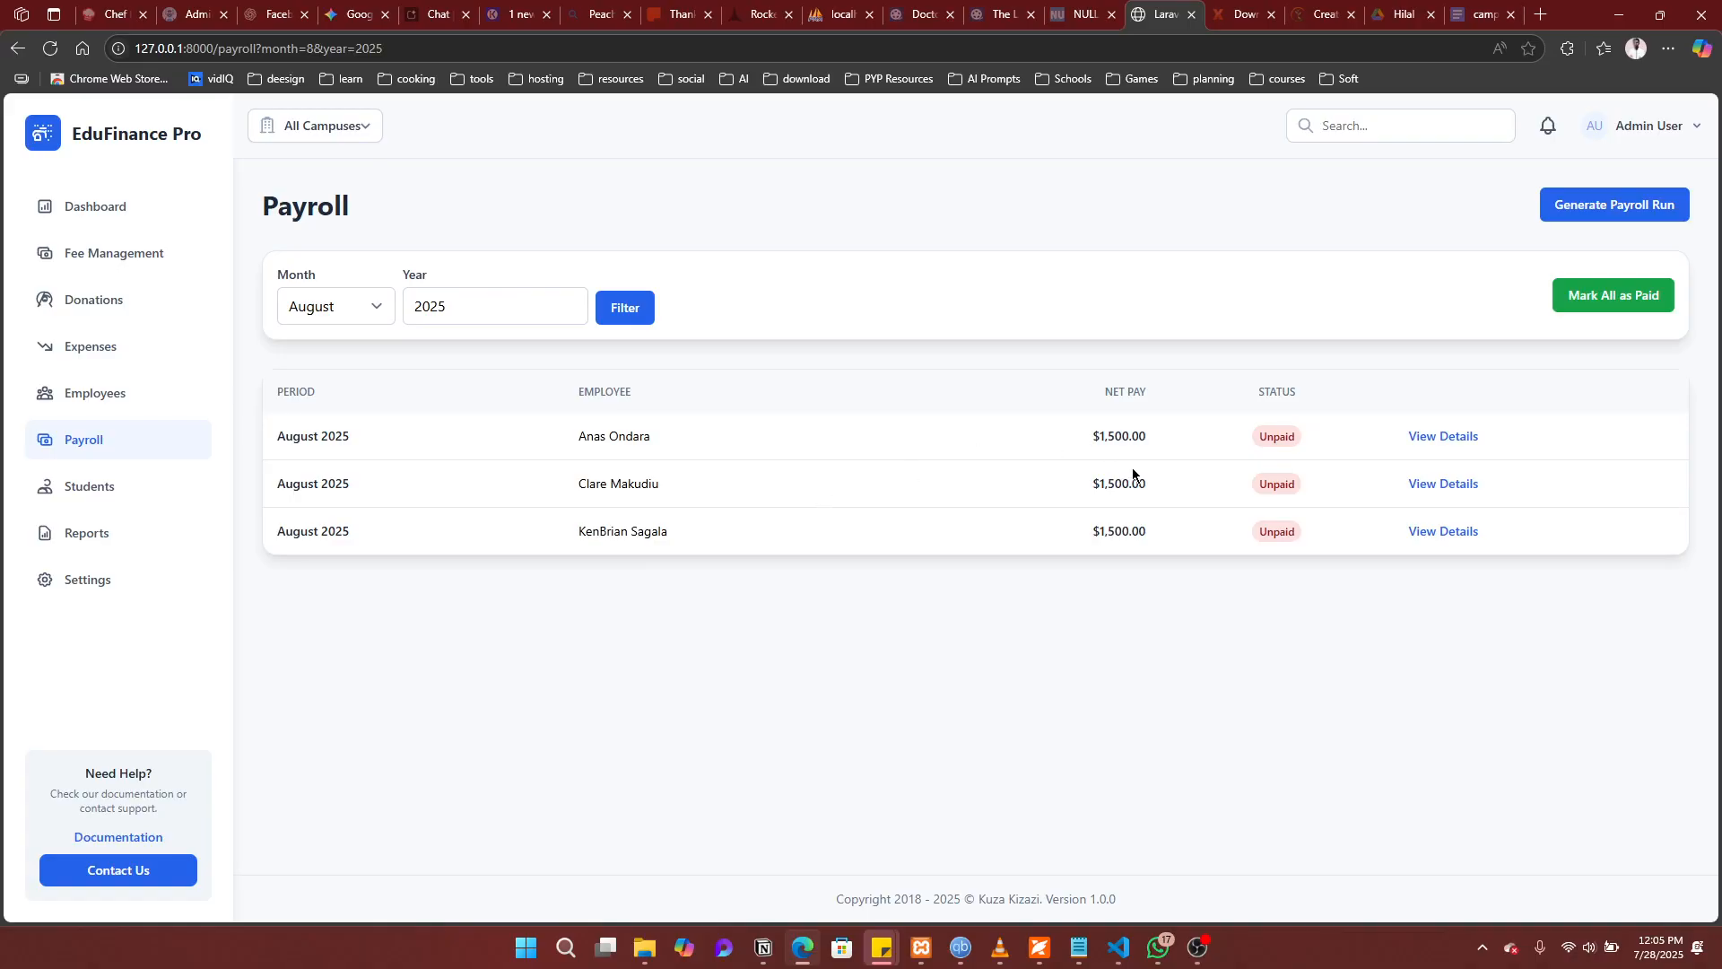
click(1443, 439)
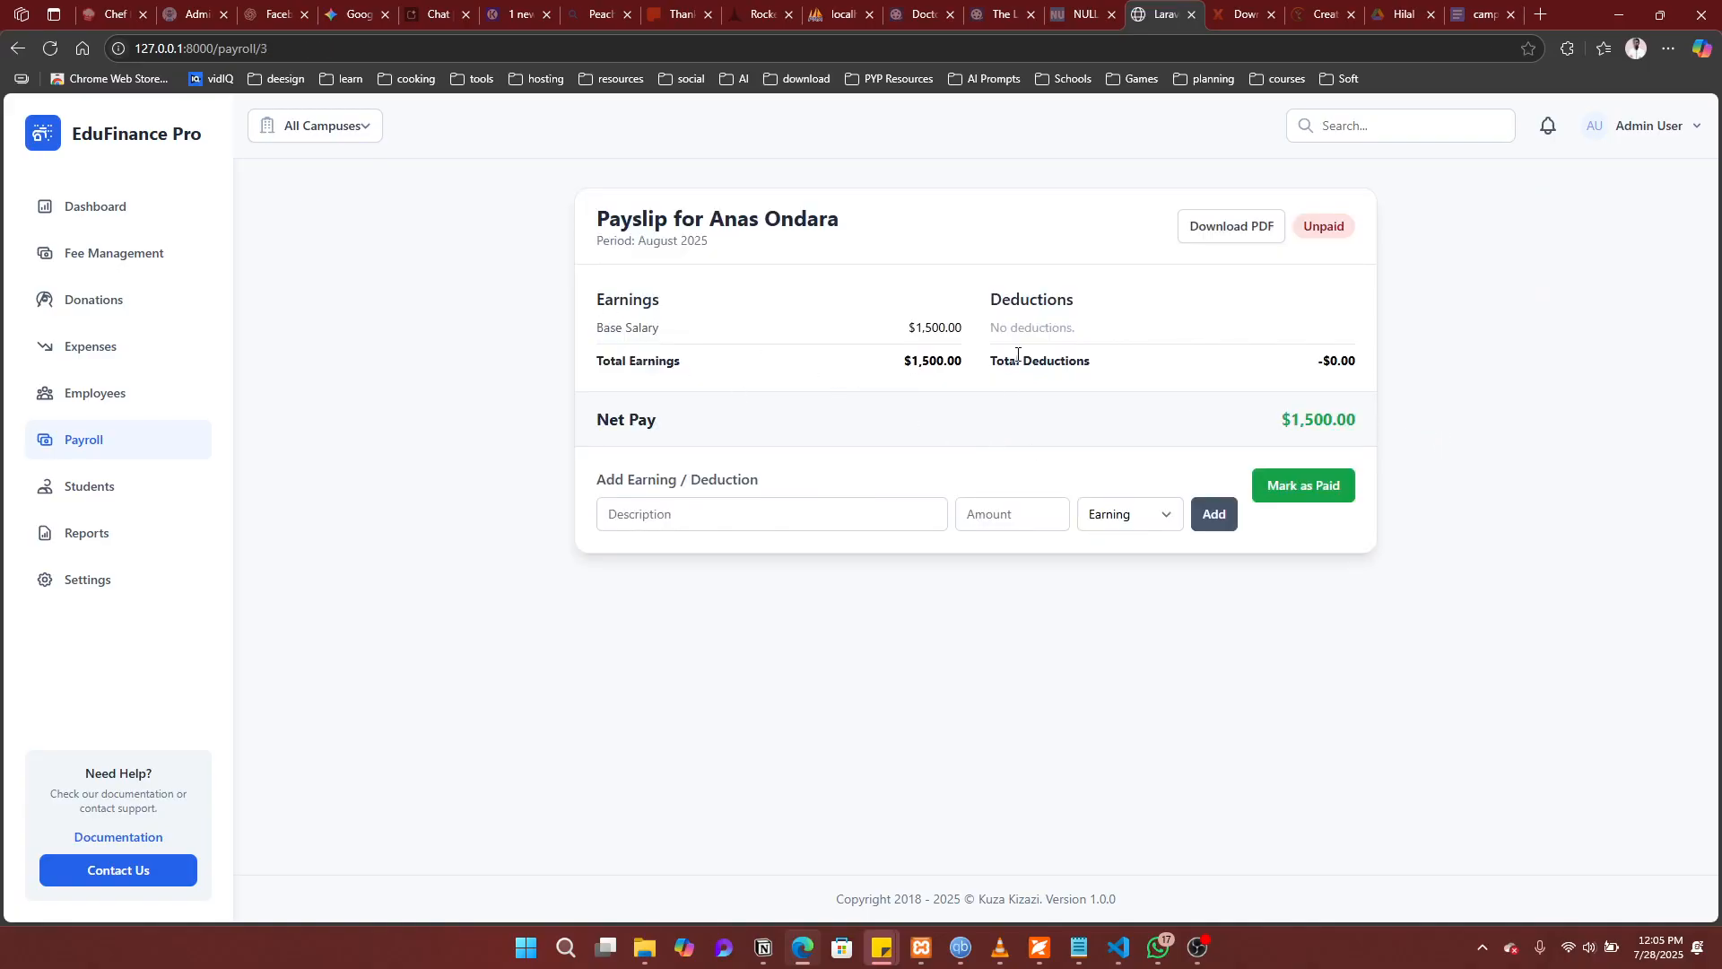
Step: Add a $300 Advance deduction to the payslip
click(633, 519)
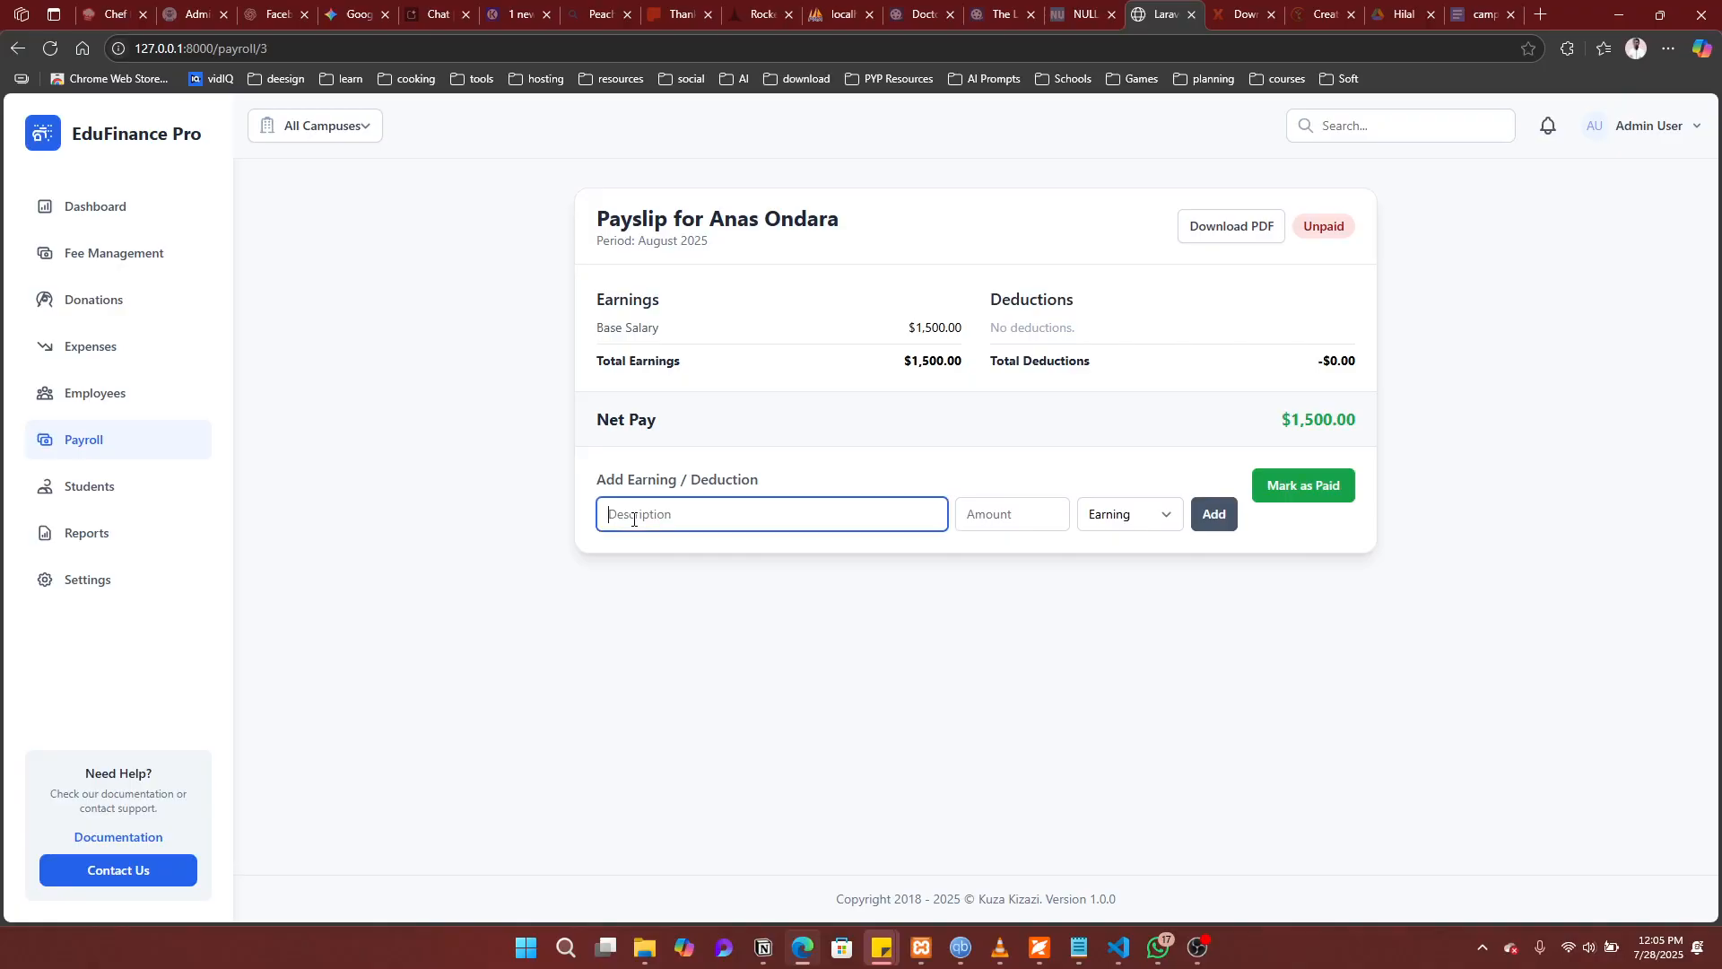
click(633, 519)
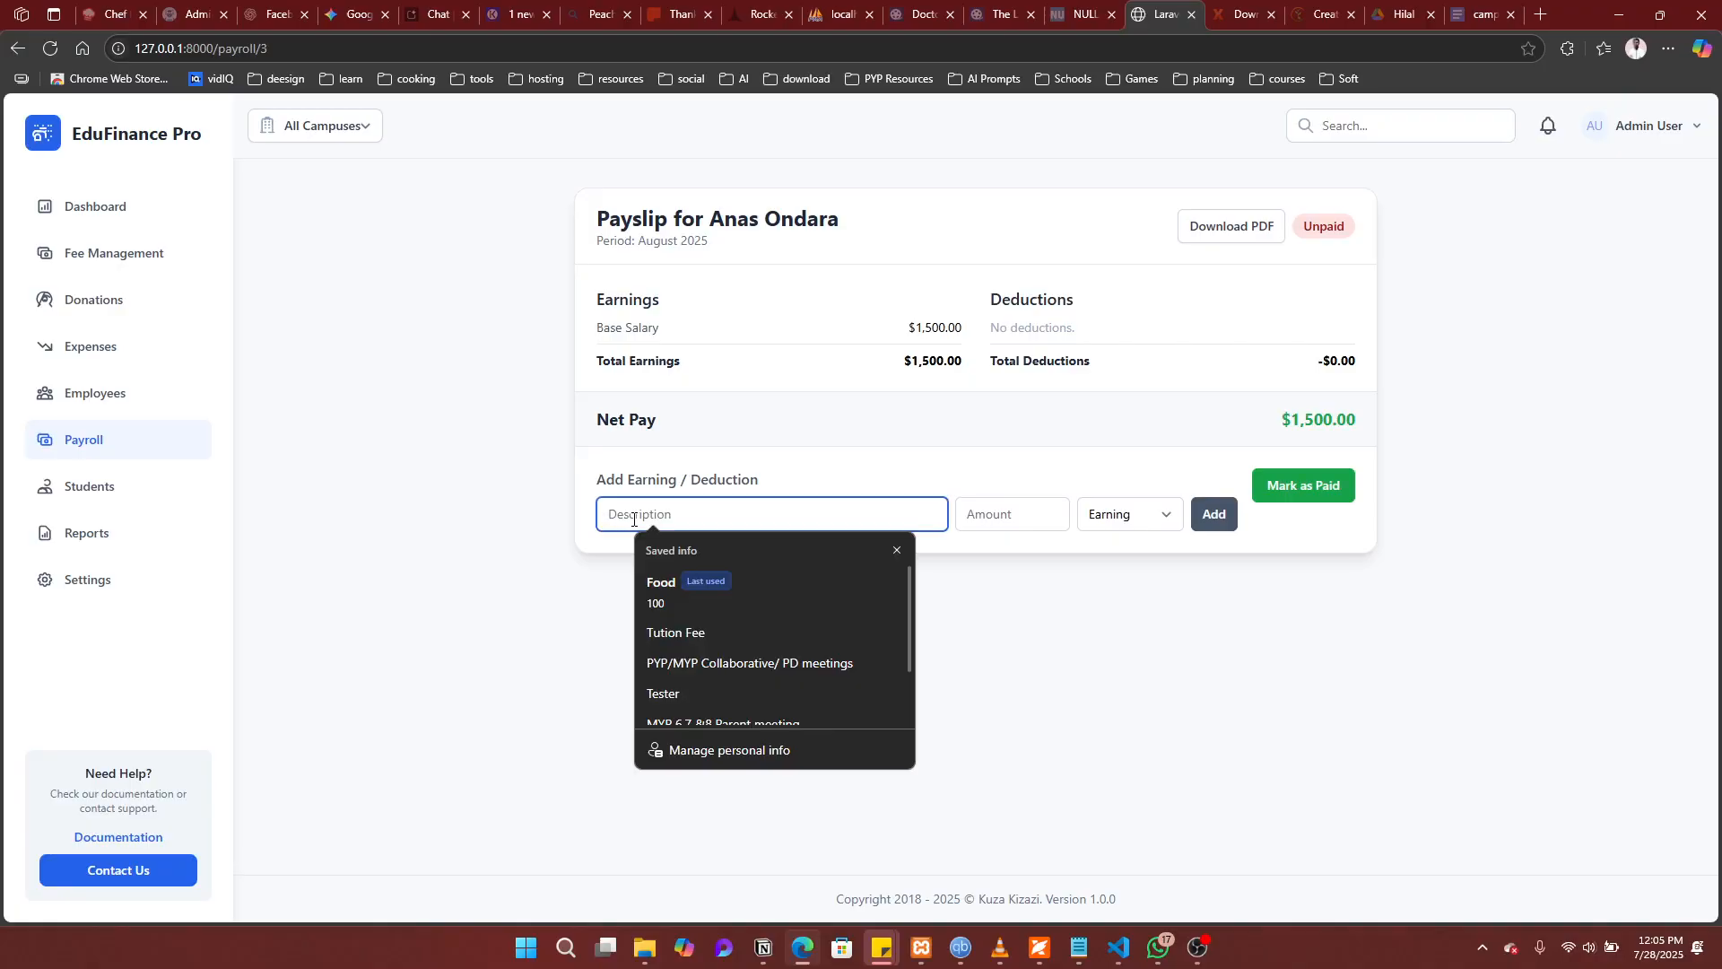
text(Advance)
key(Tab)
key(Return)
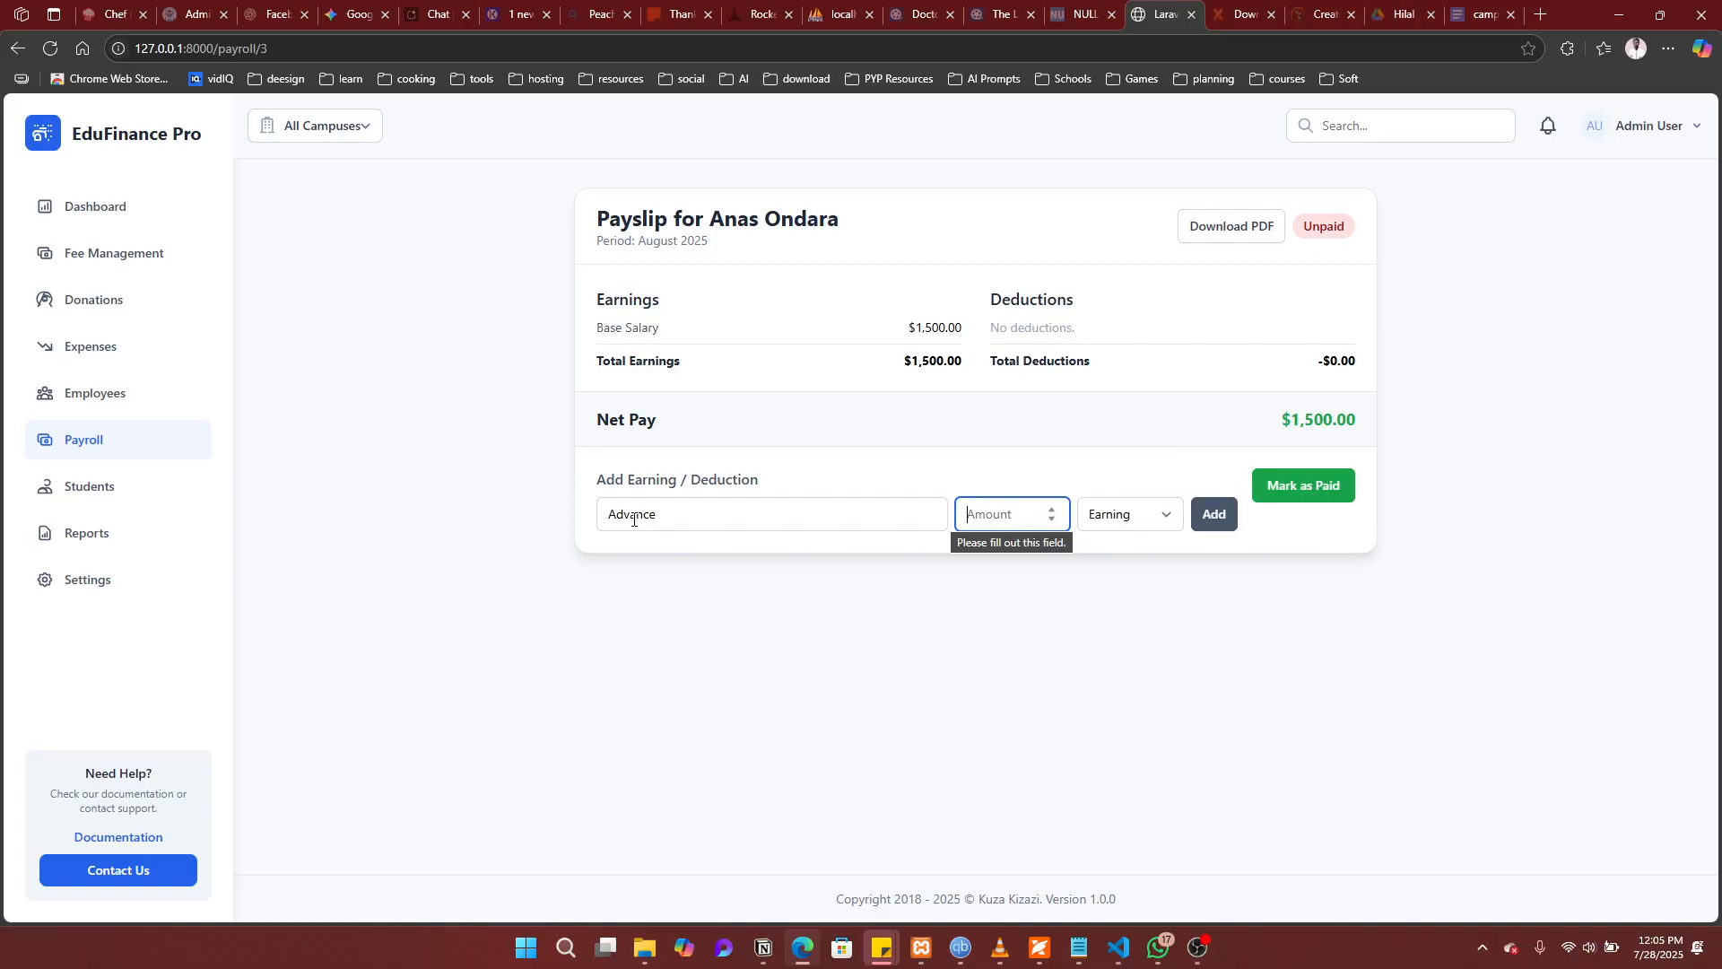
text(300)
click(1129, 509)
click(1123, 573)
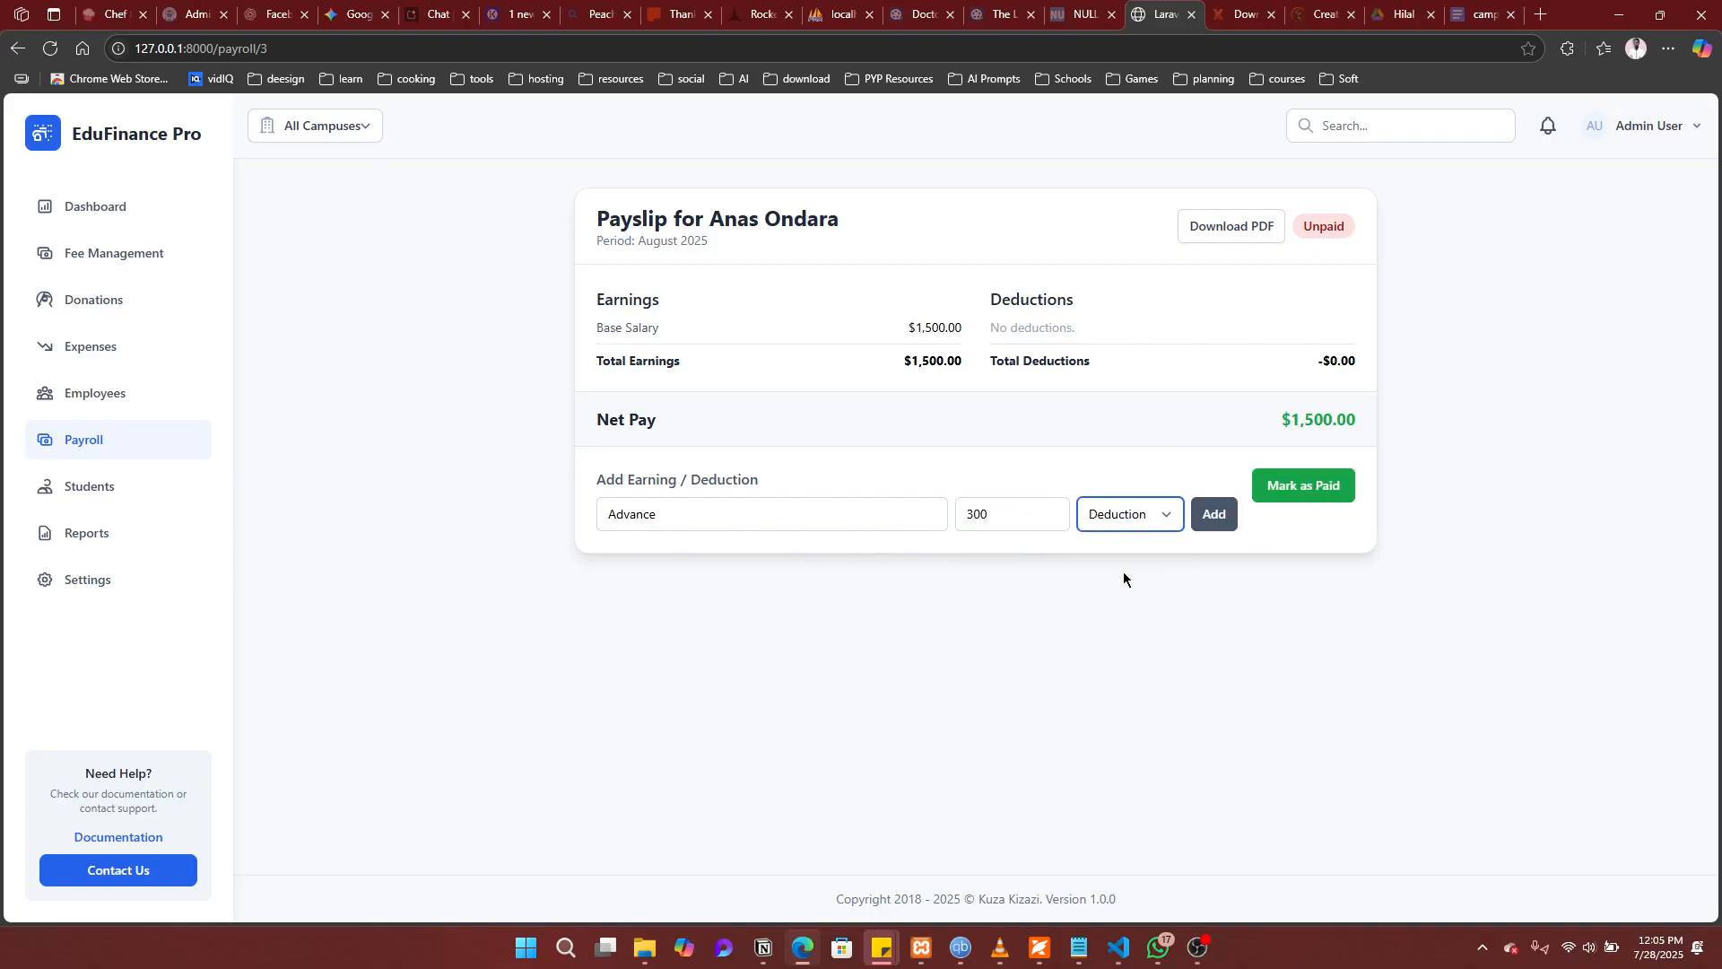
click(1214, 516)
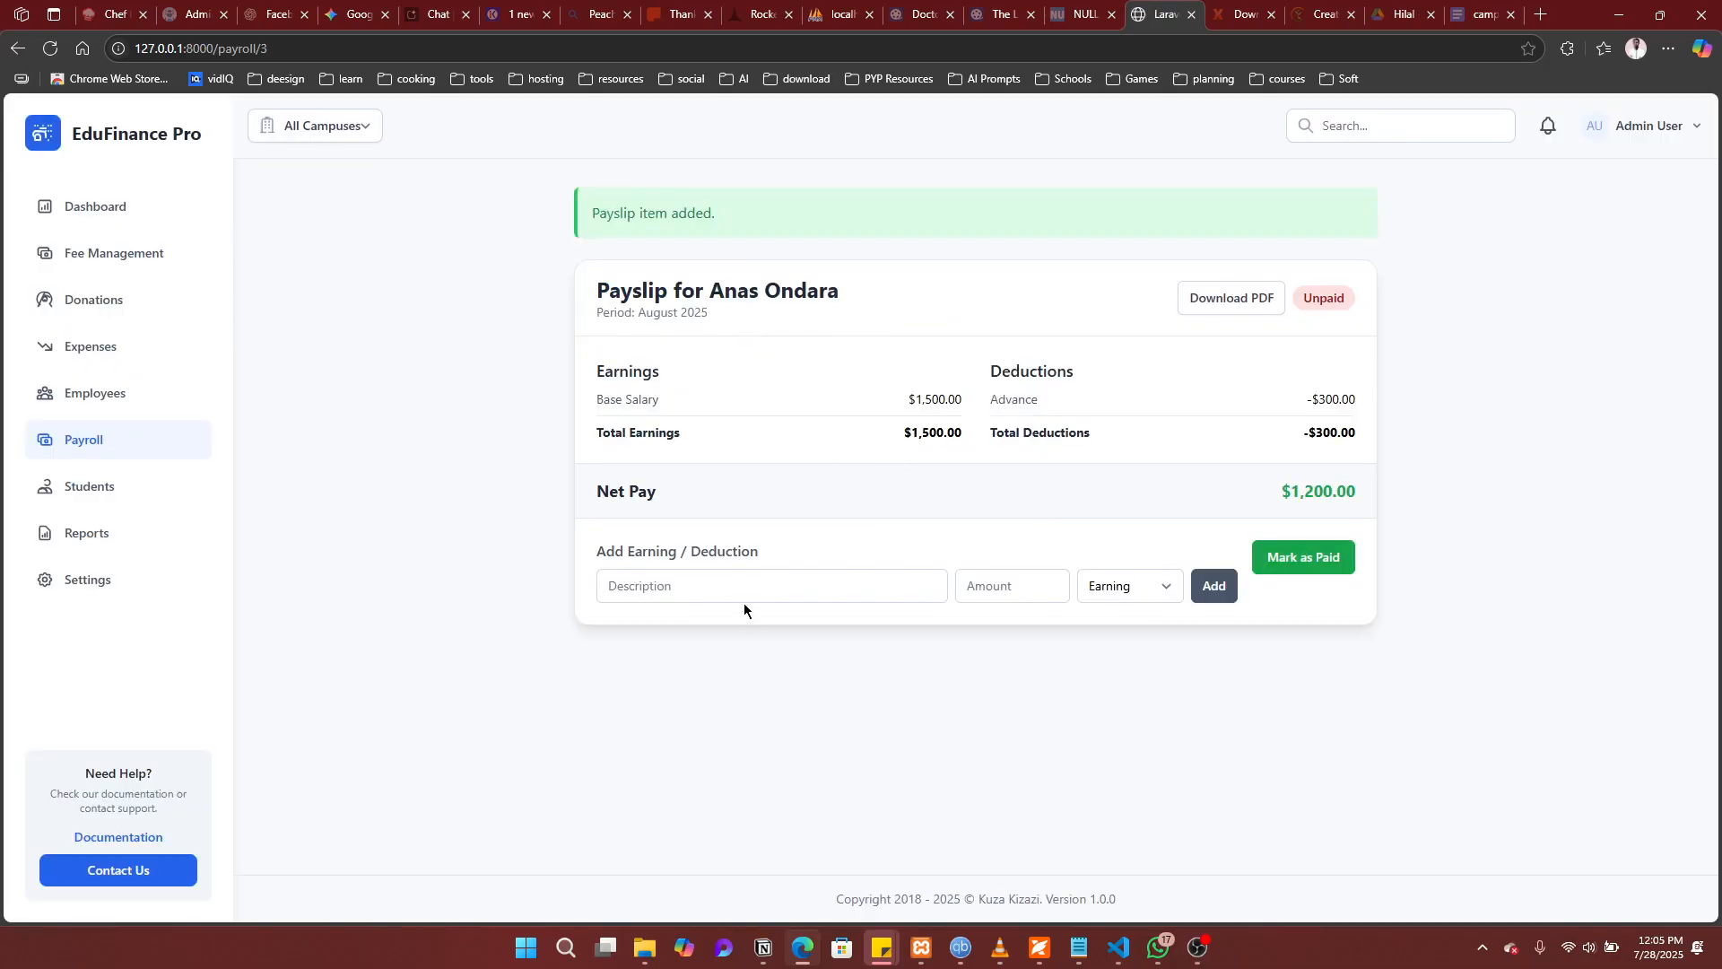
Step: Add a $100 Overtime earning to the payslip
click(741, 592)
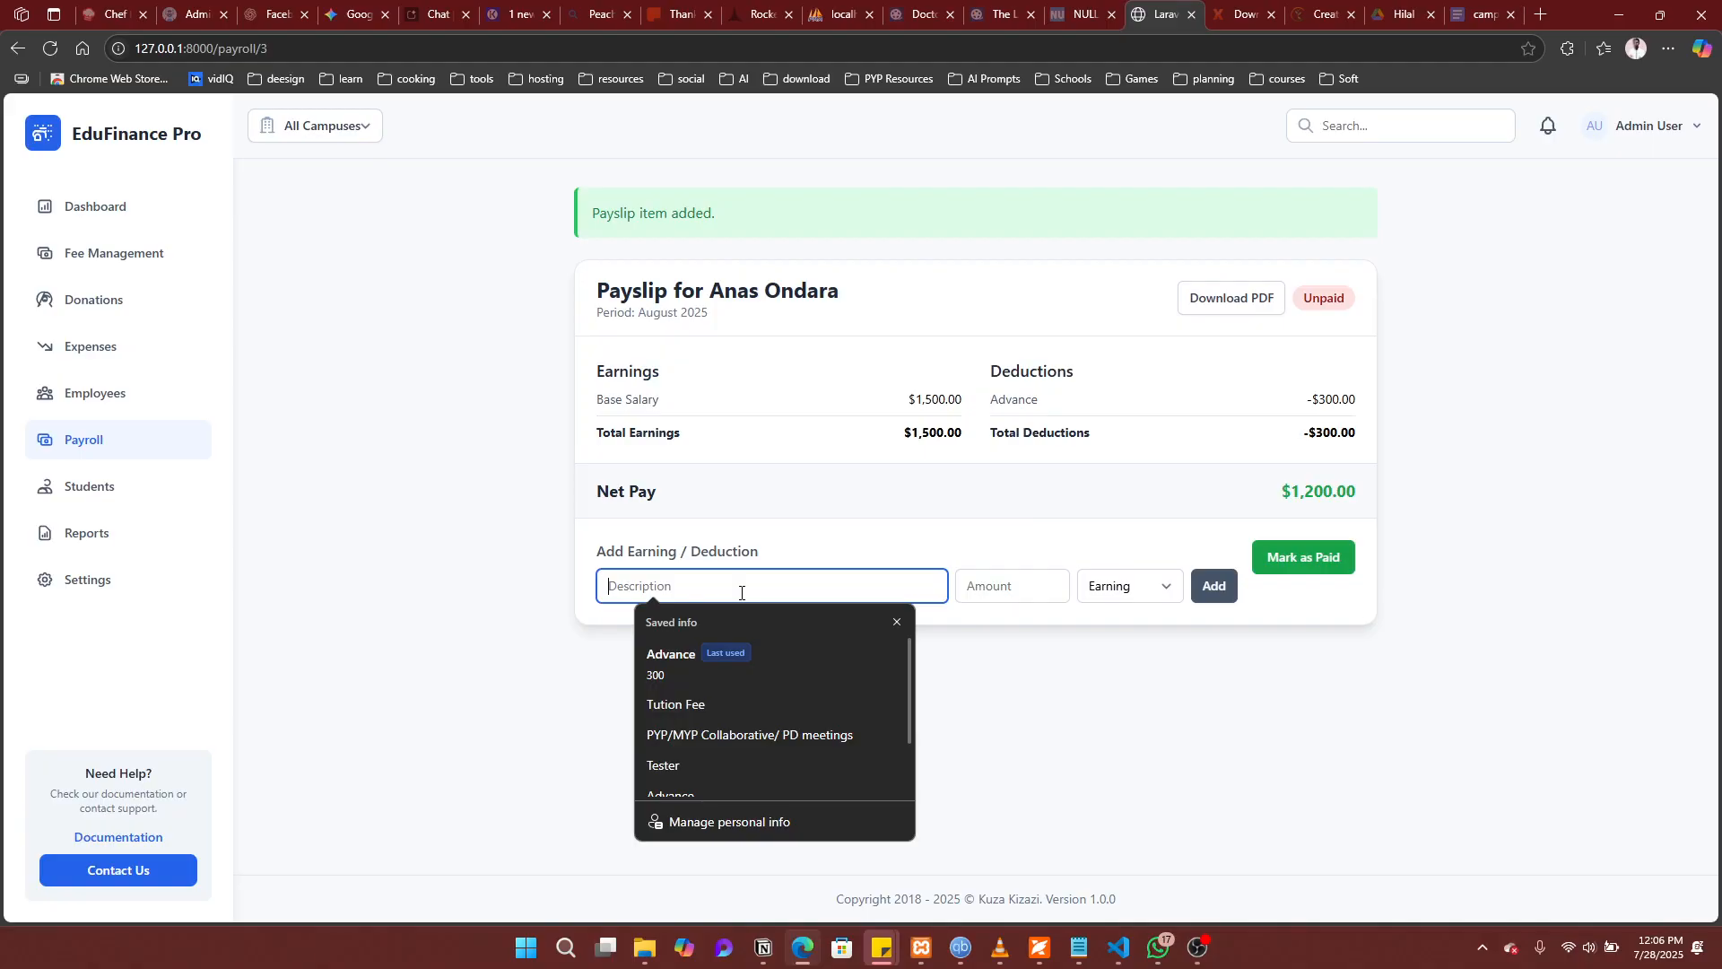
text(Over)
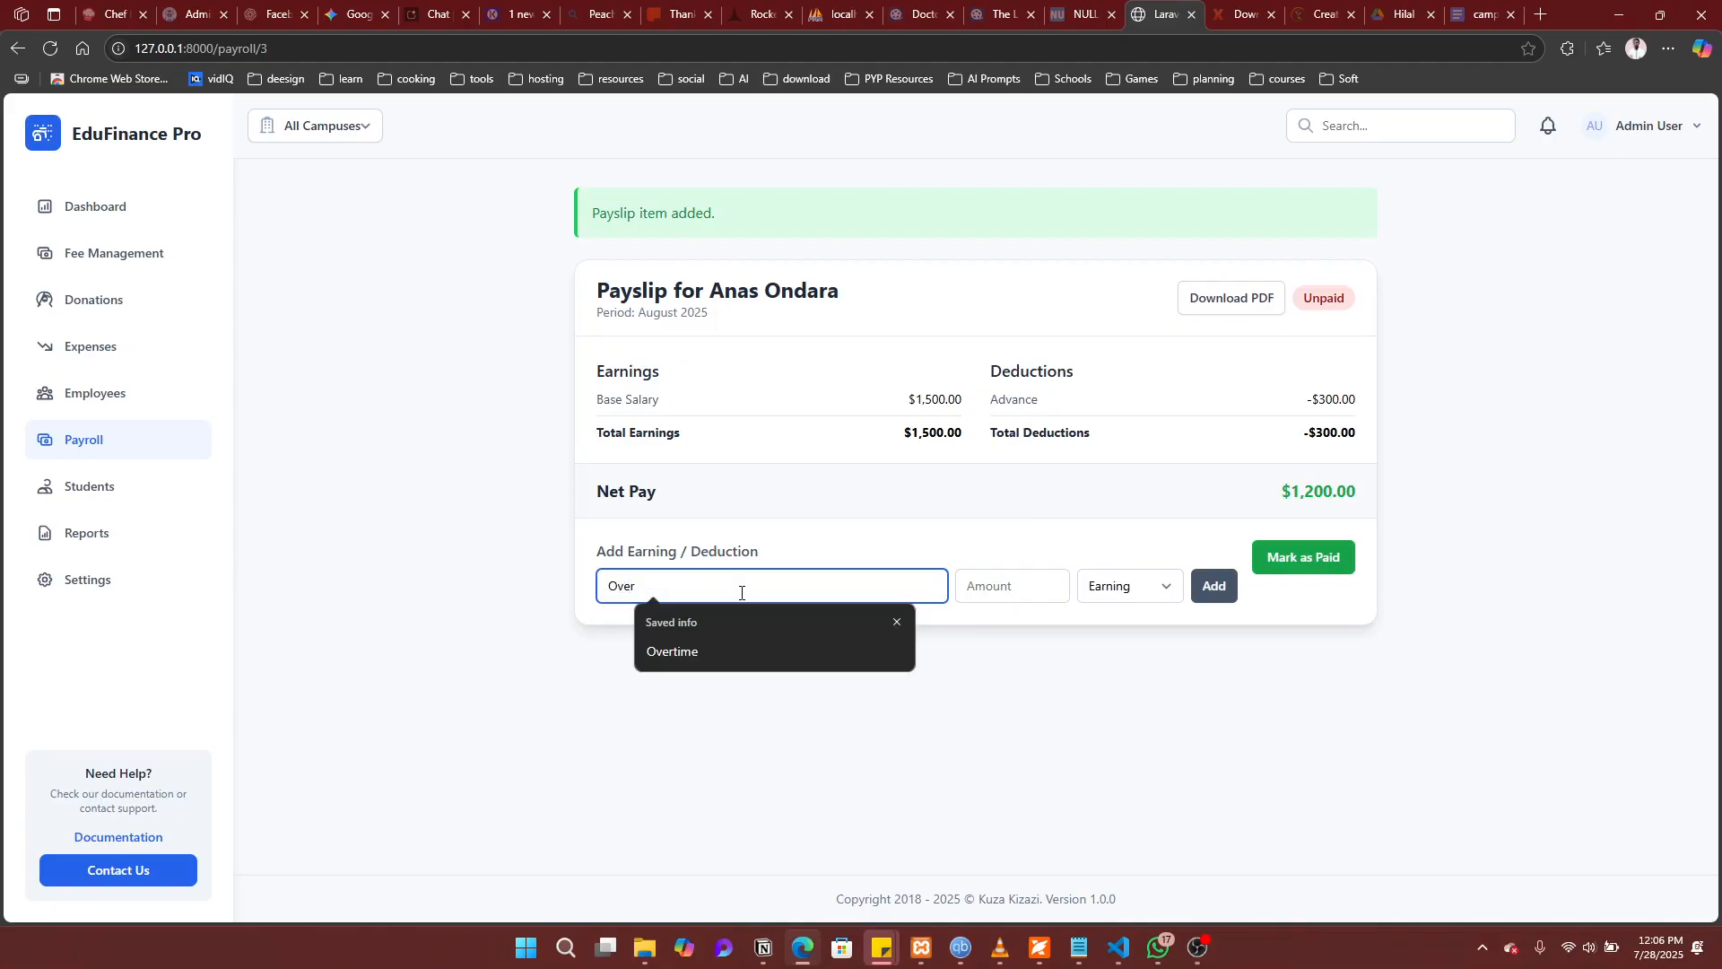
key(Down)
key(Return)
click(1009, 587)
text(100)
click(1218, 585)
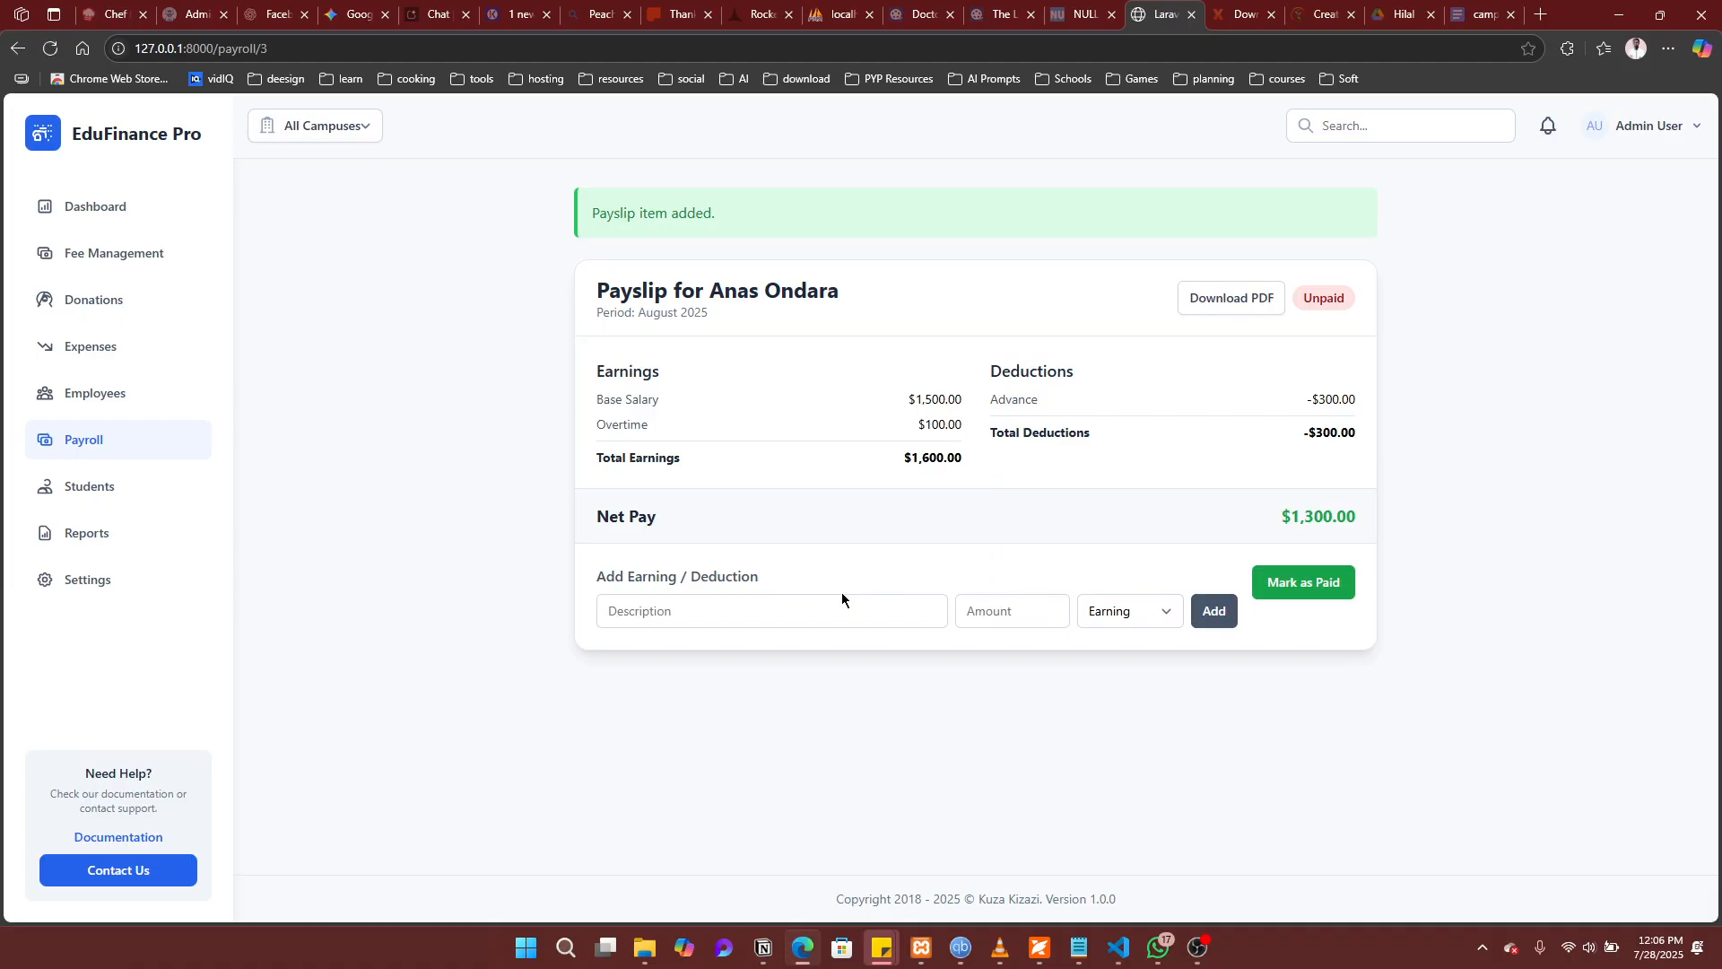
Step: Add a $50 Transport earning, bringing net pay to $1,350
click(819, 598)
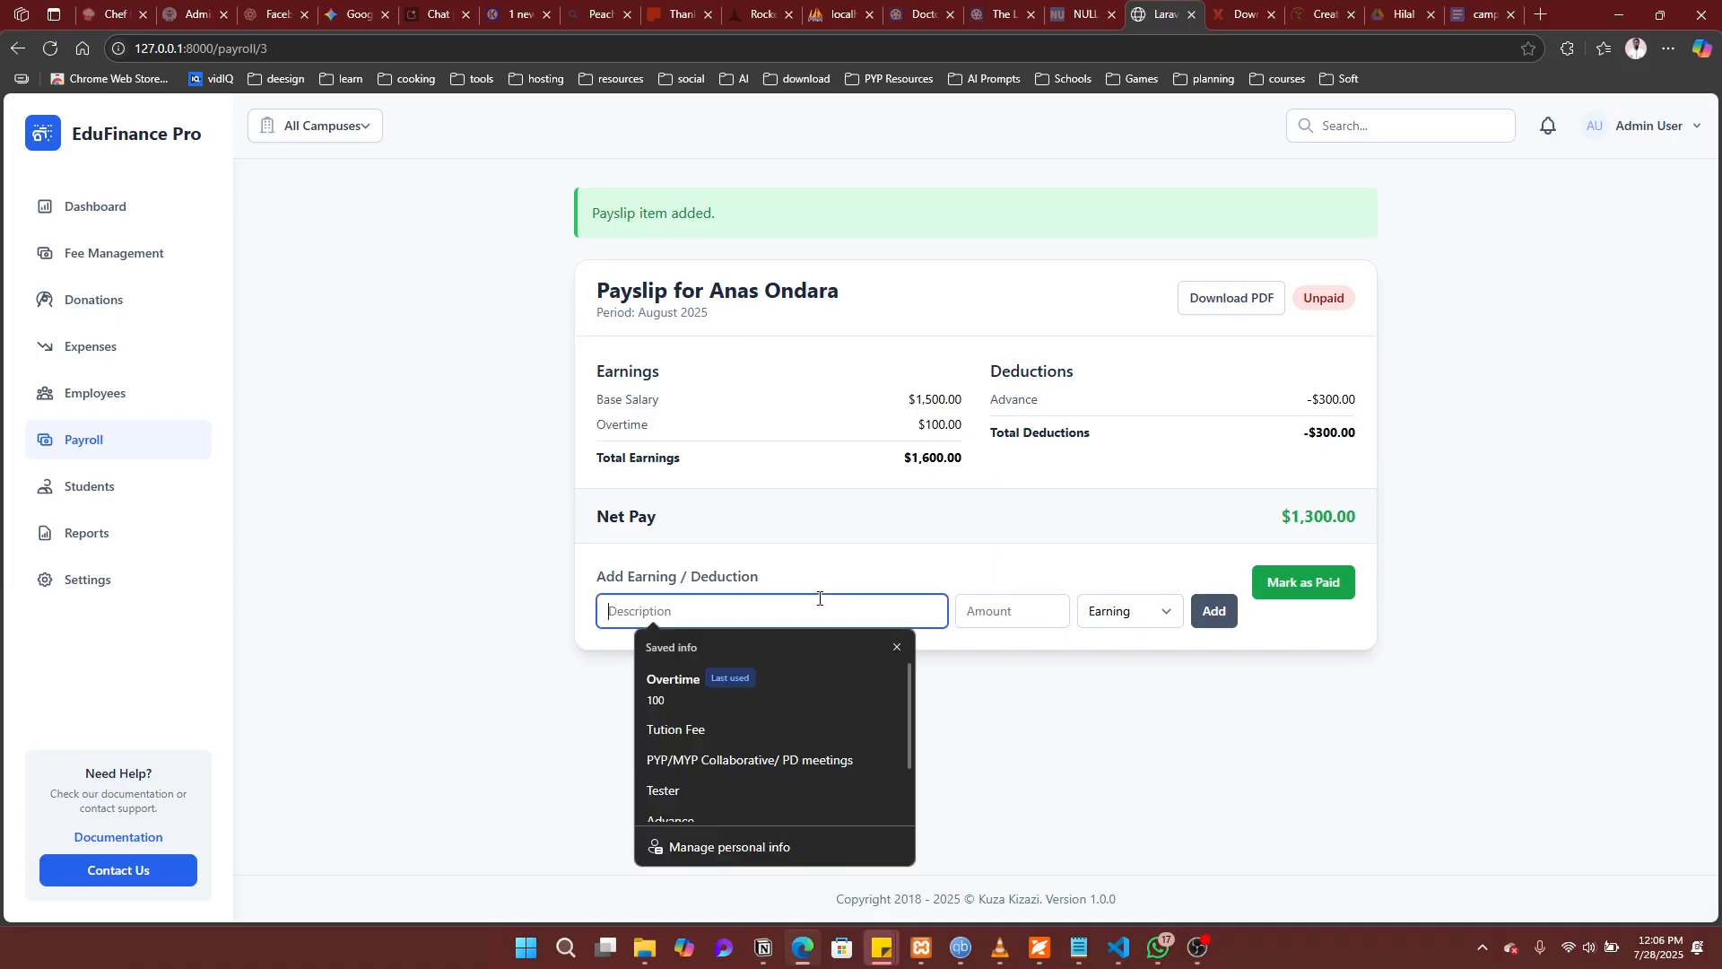
text(Transport)
key(Tab)
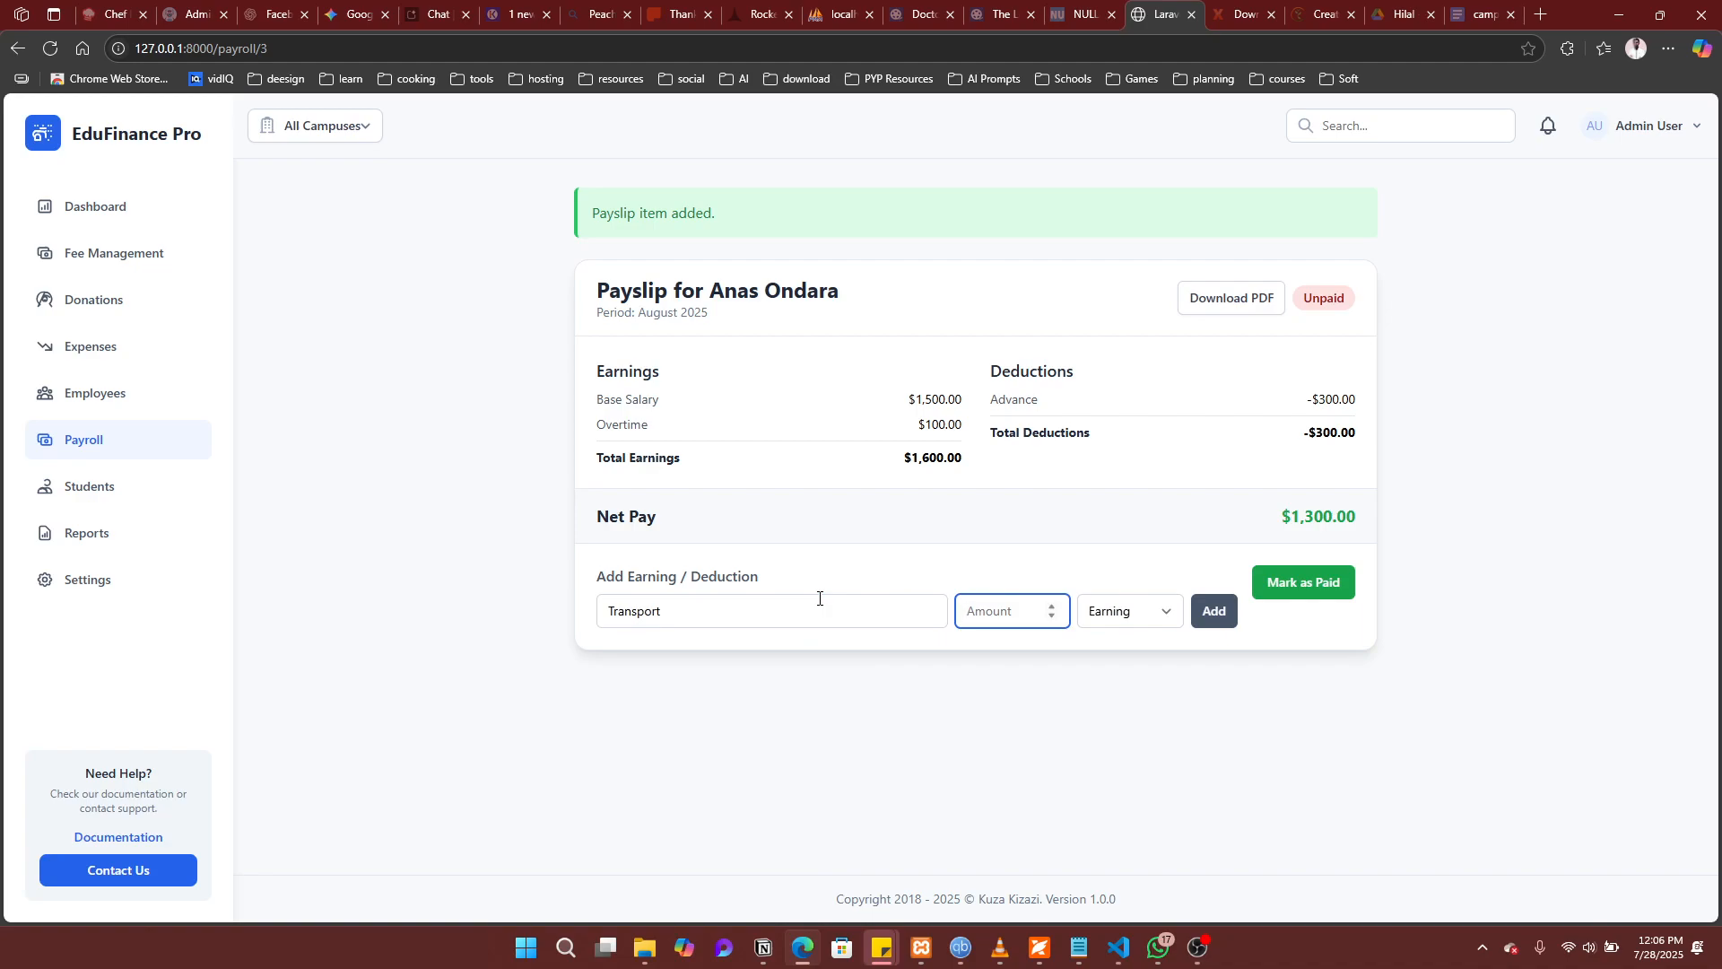
text(50)
click(1218, 617)
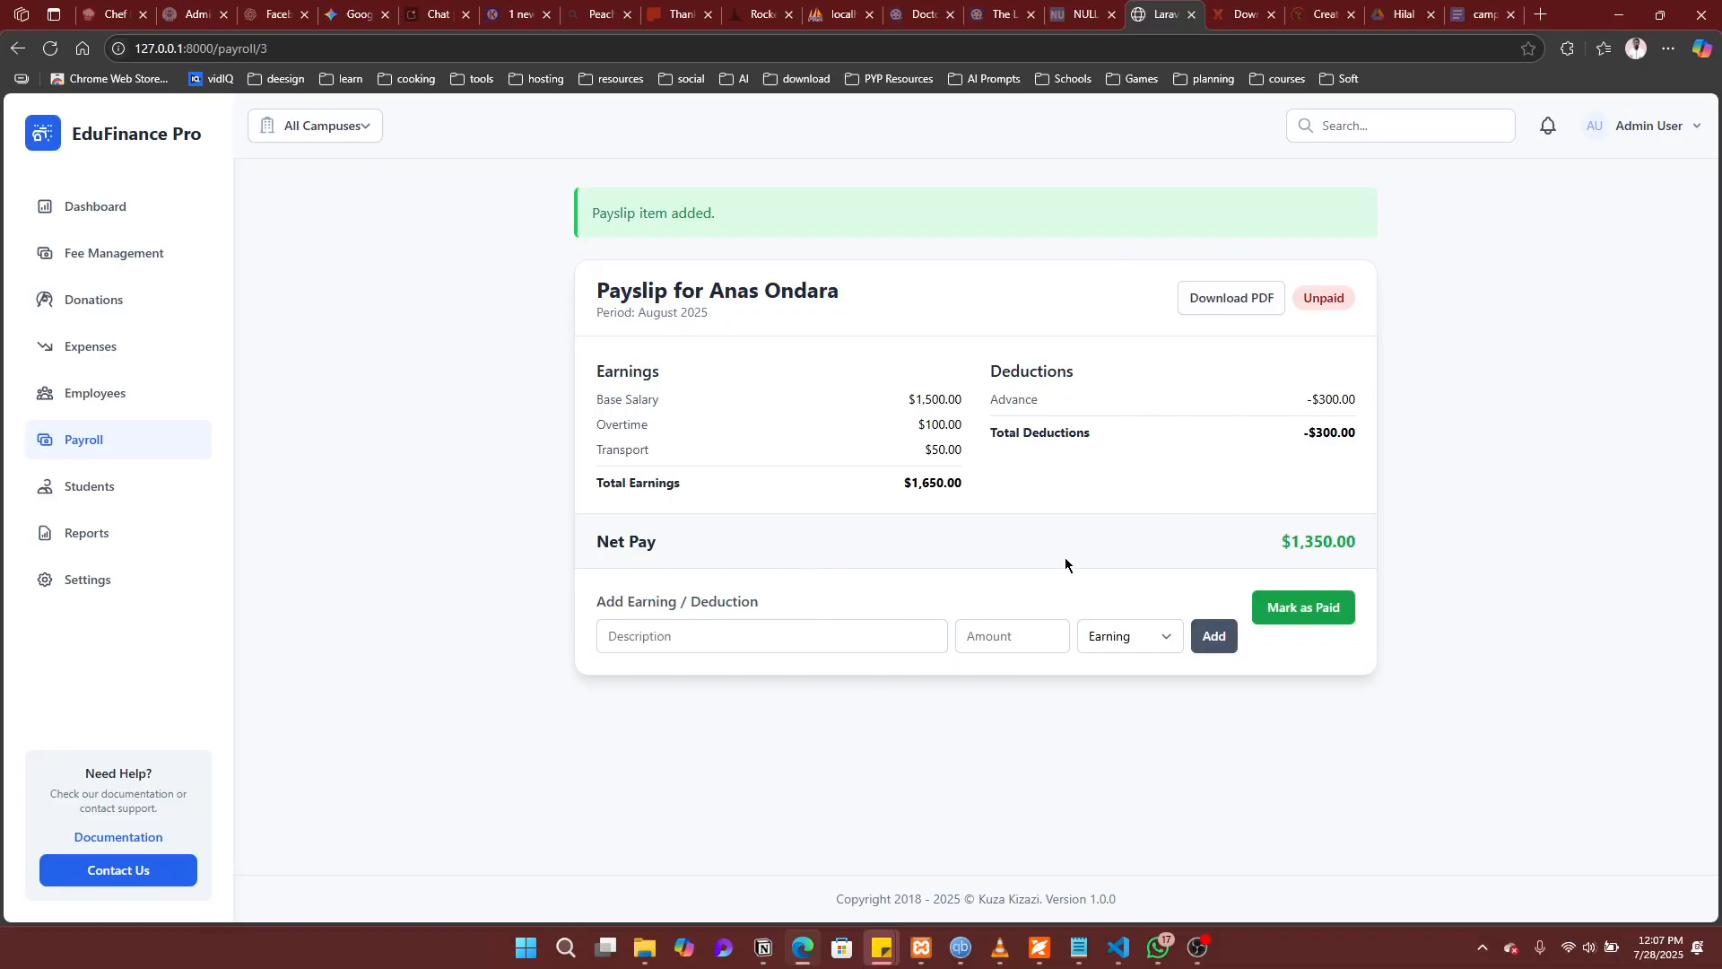
Step: Mark the August payslip paid, download and view its PDF, then return to Payroll
click(1301, 609)
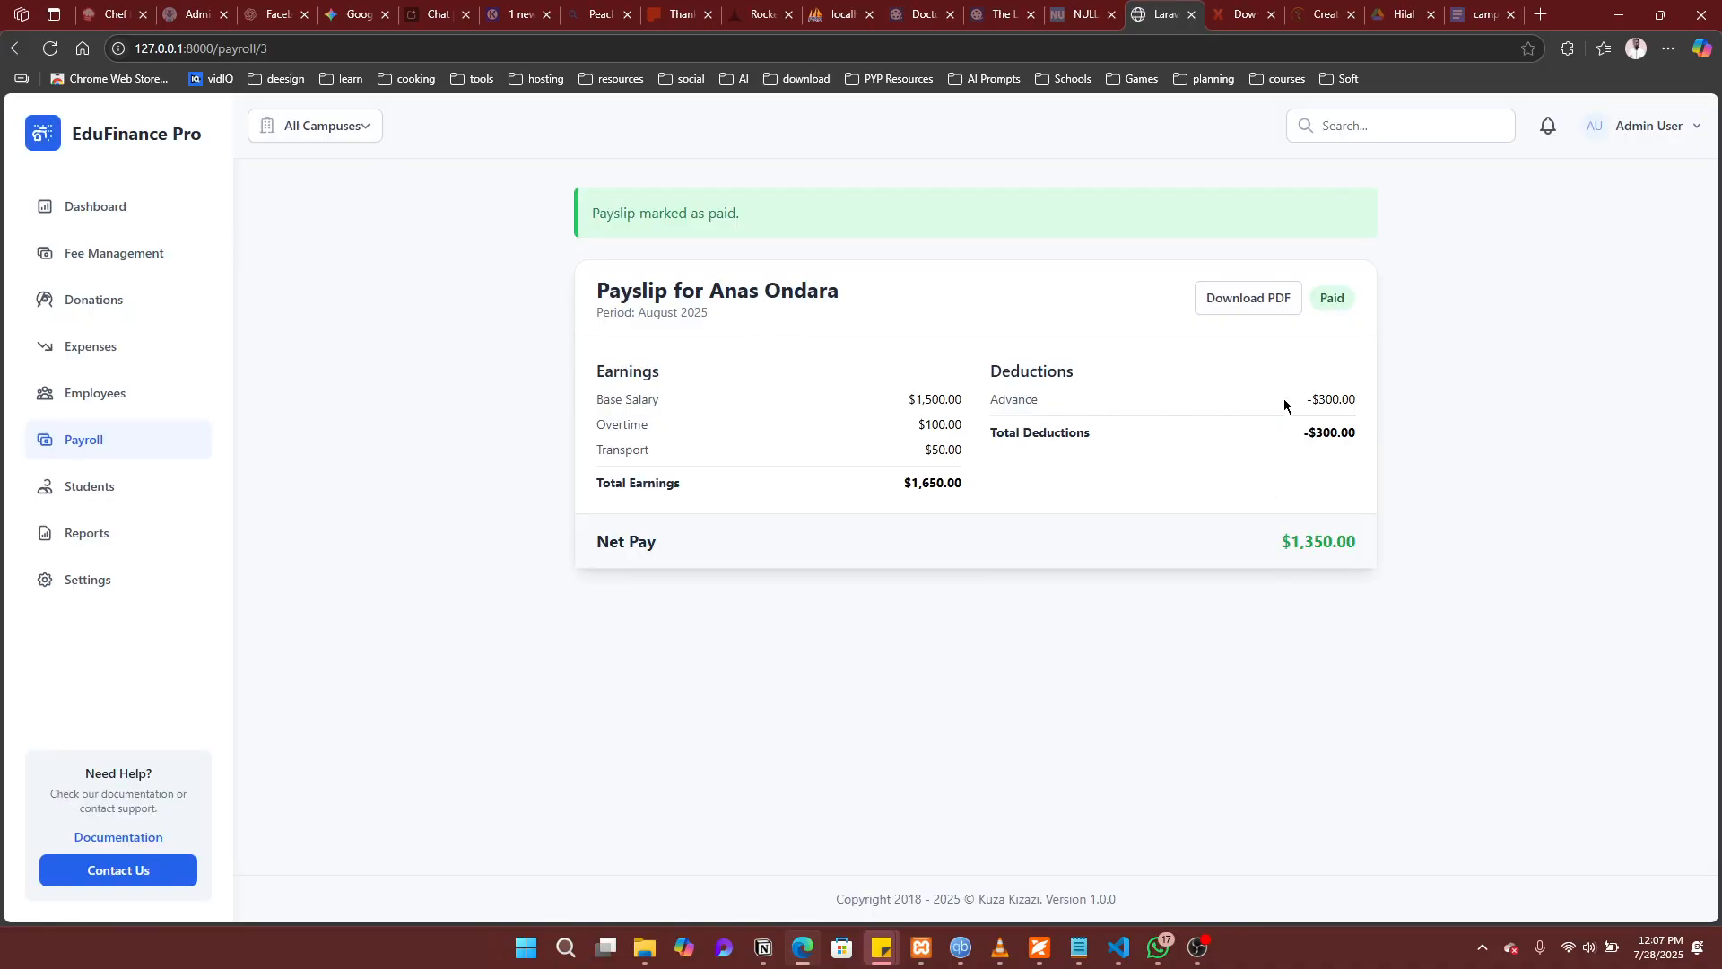
click(1246, 311)
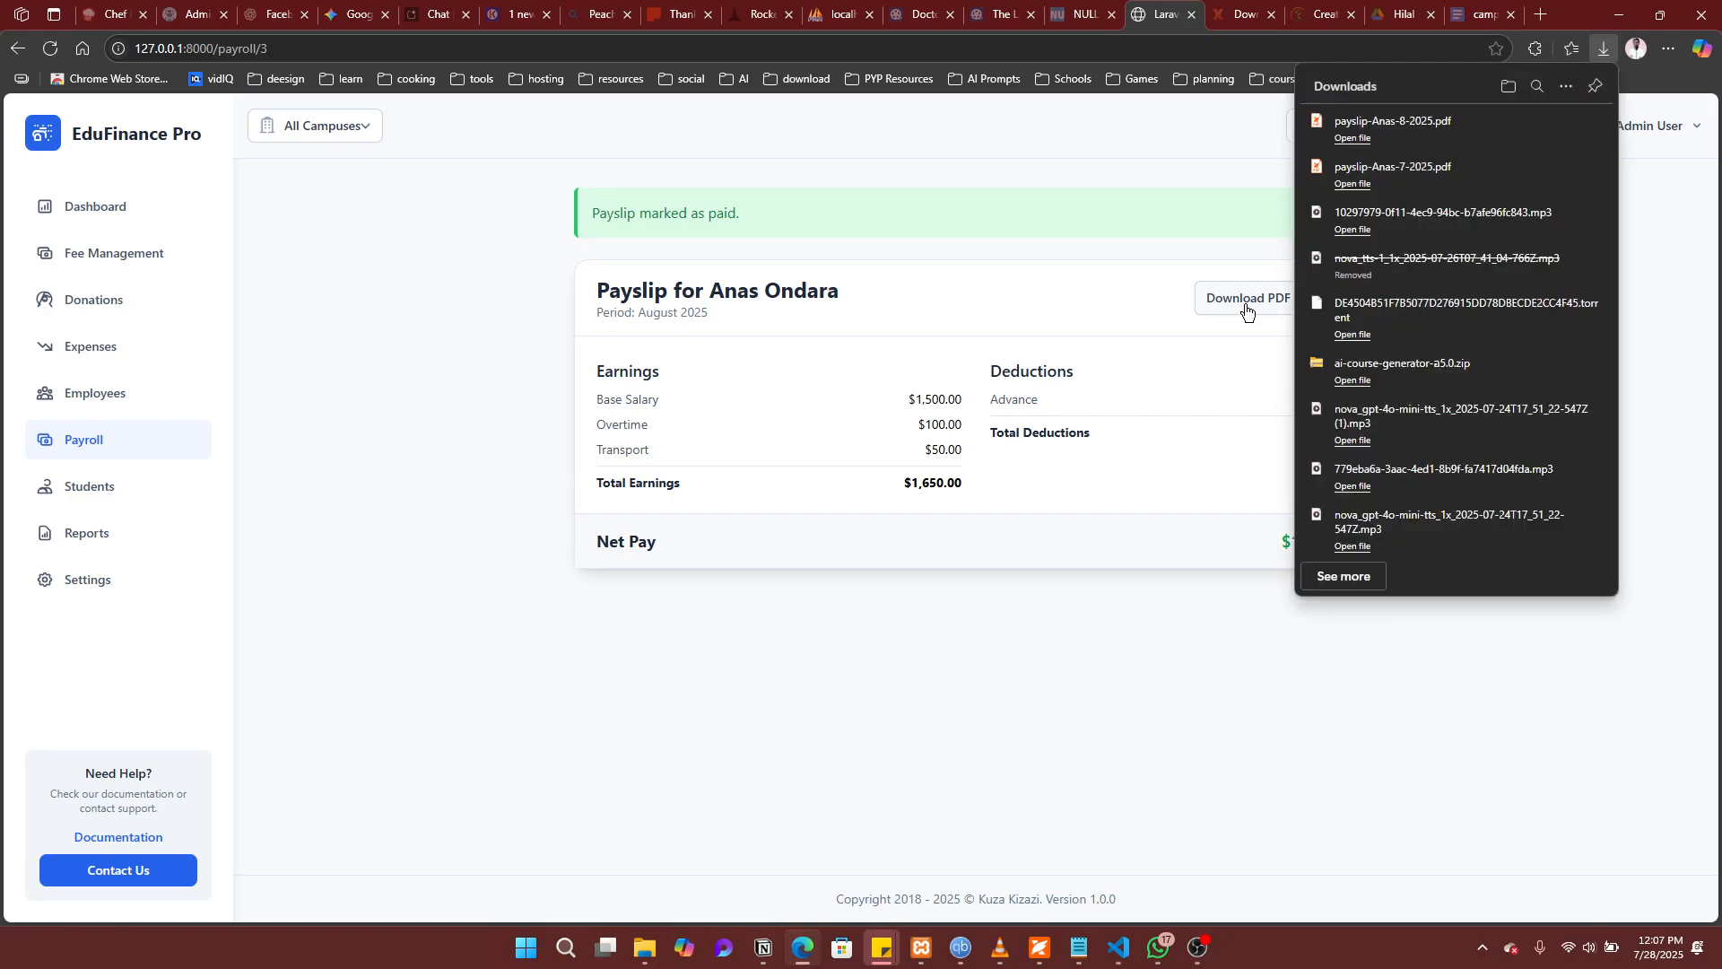
click(1352, 139)
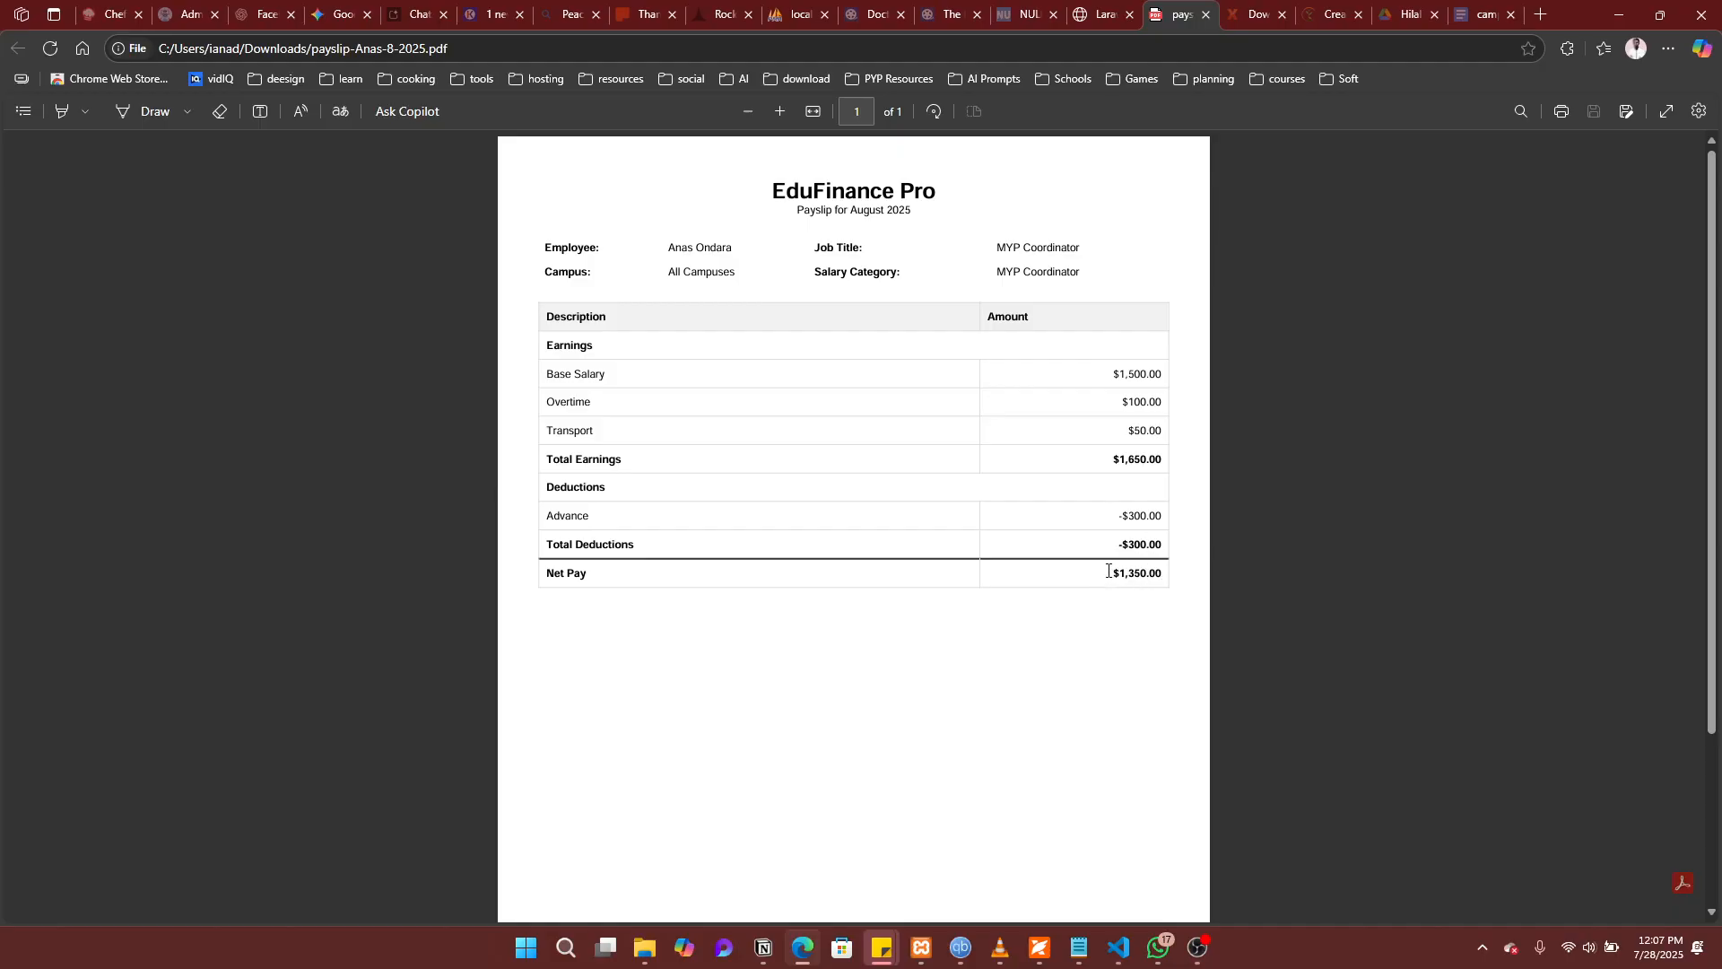
click(1199, 15)
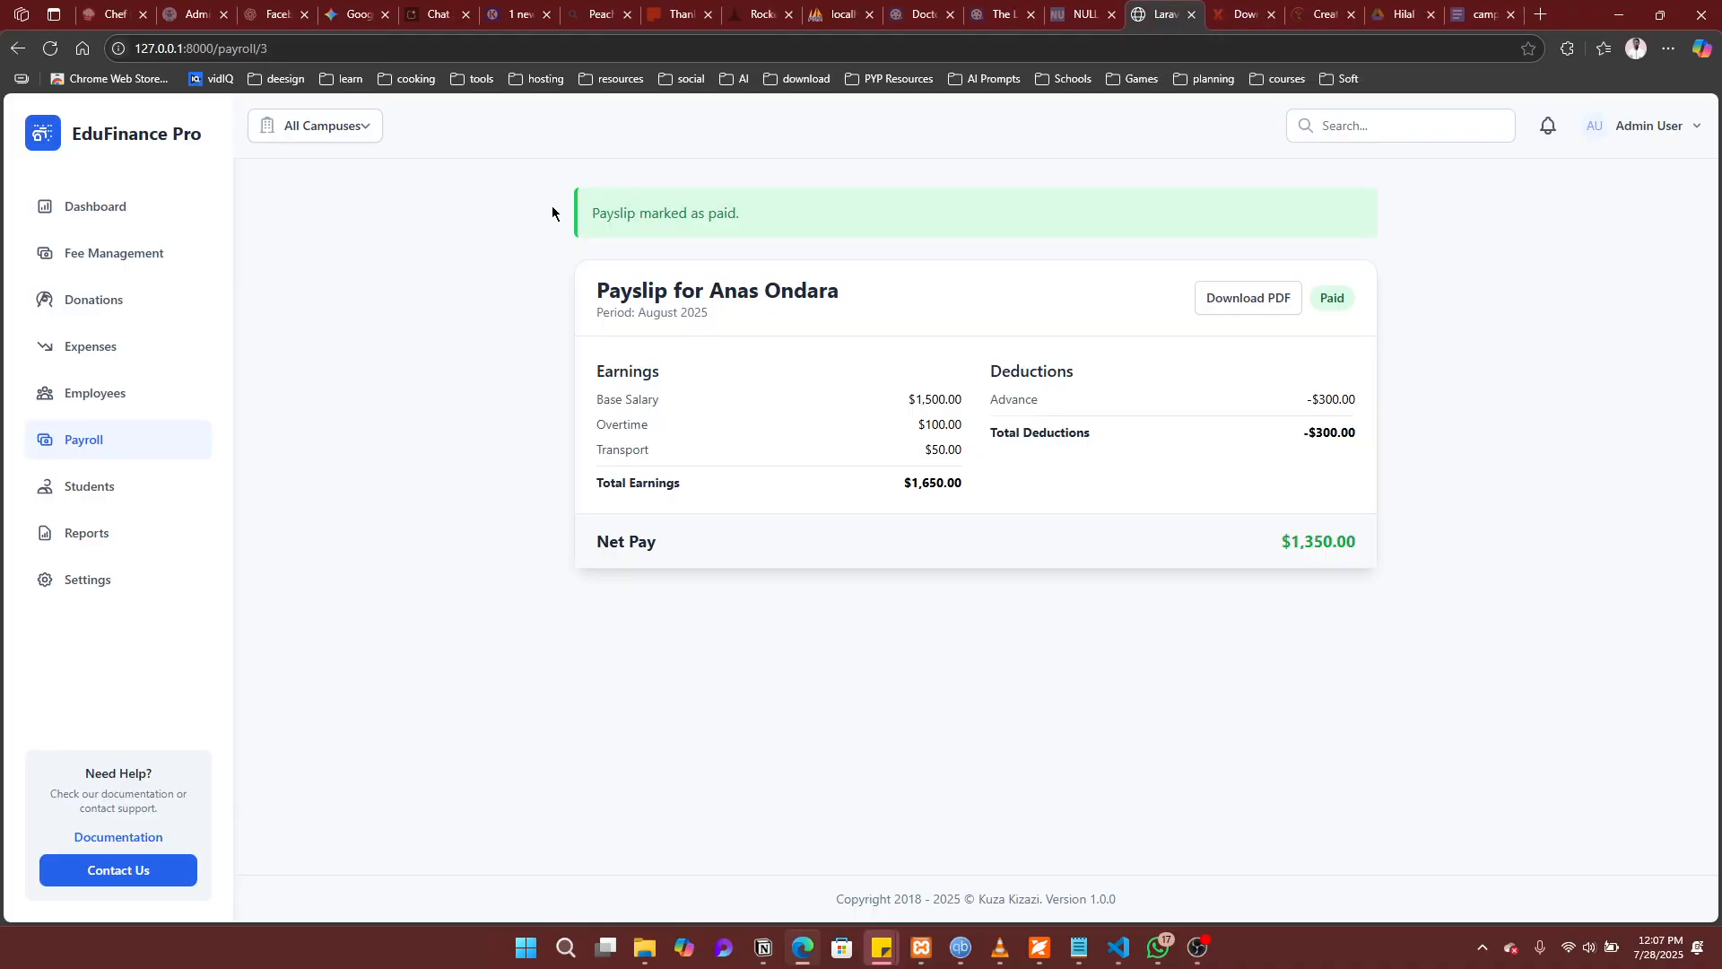
click(146, 439)
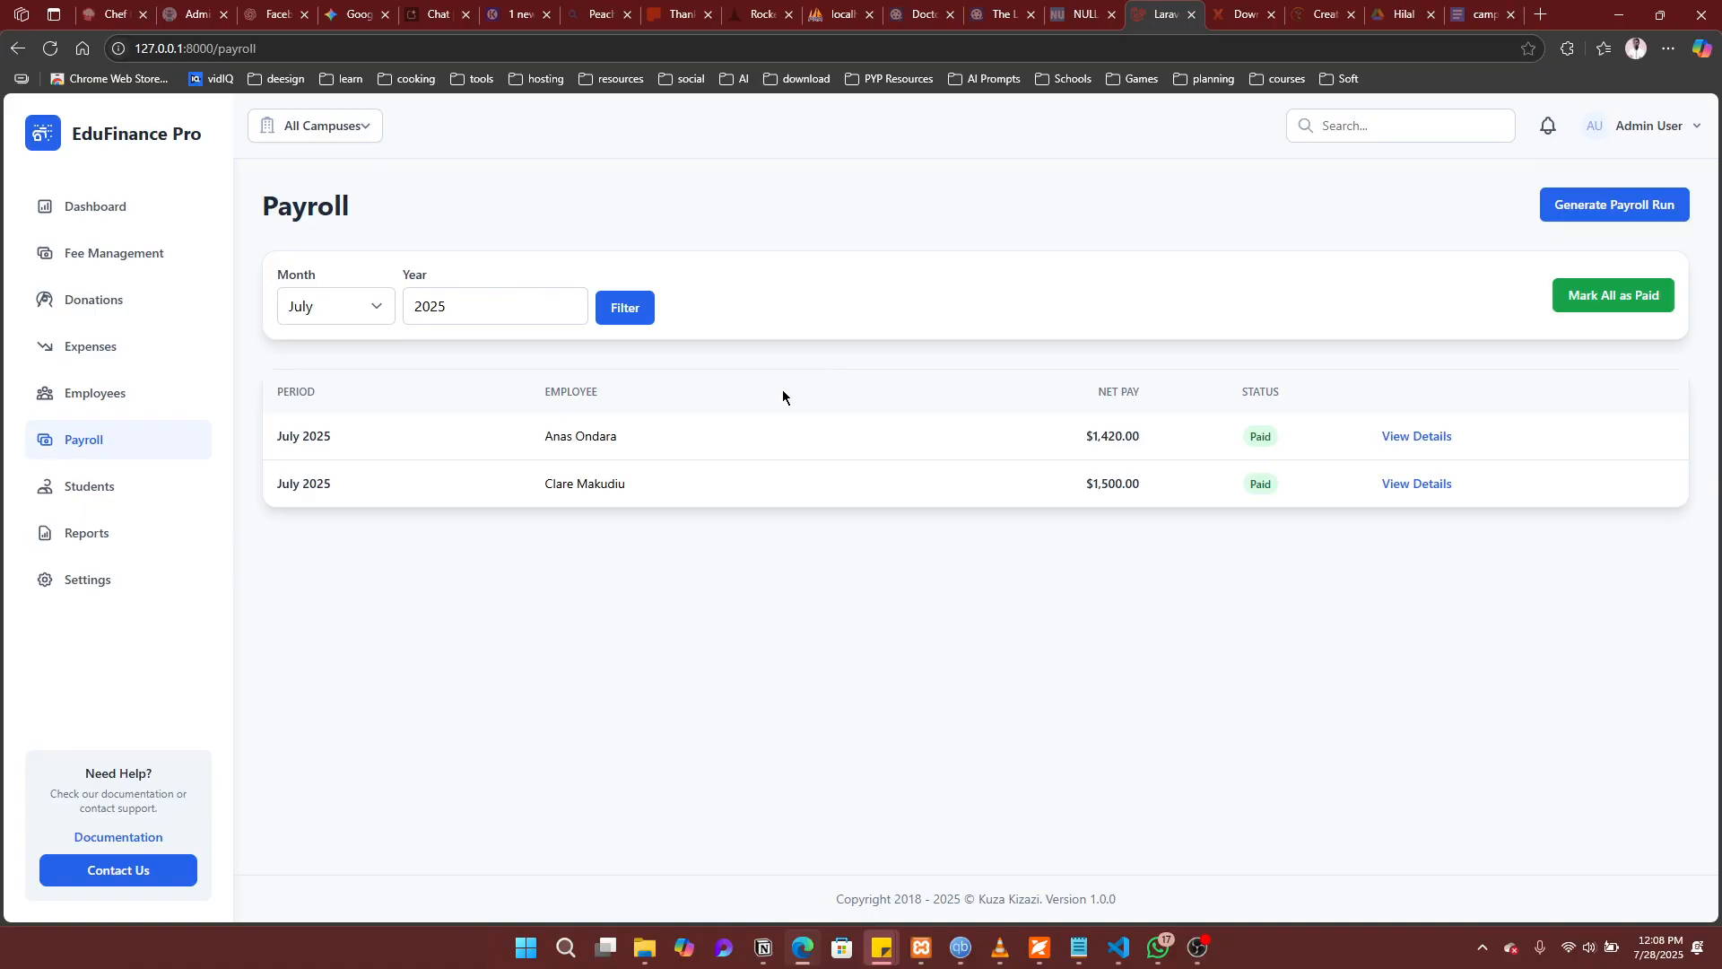
Step: Filter the payroll list to August 2025: one $1,350 paid, two $1,500 unpaid
click(352, 312)
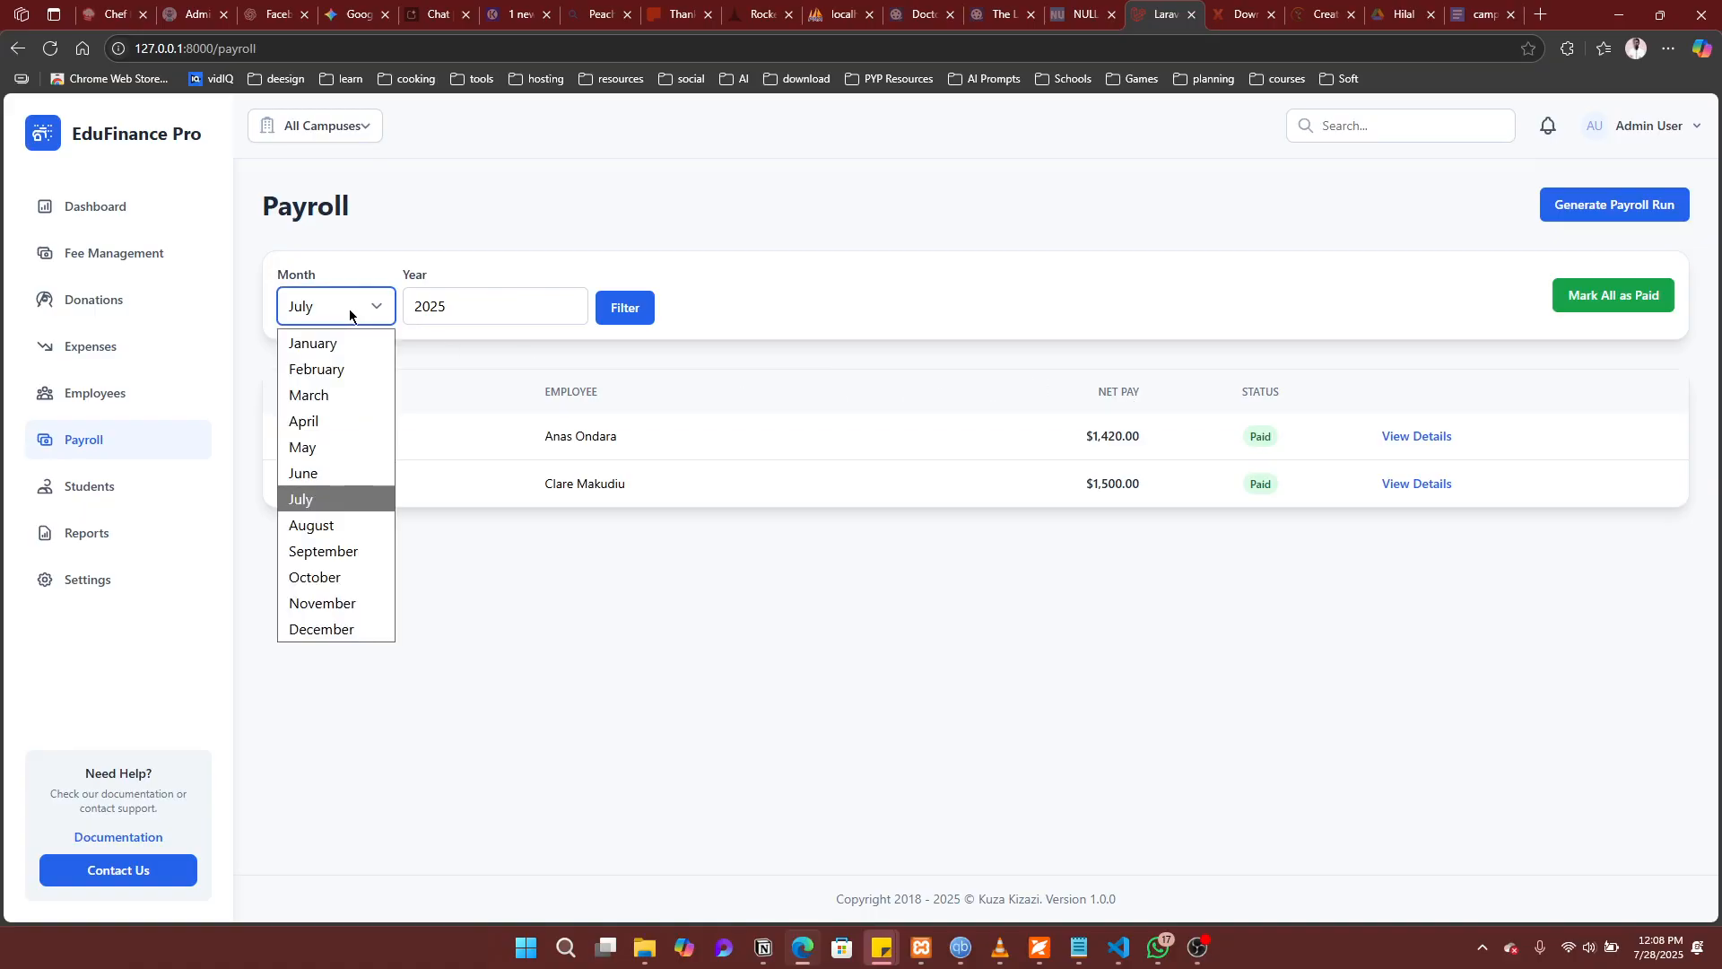
click(291, 525)
click(625, 308)
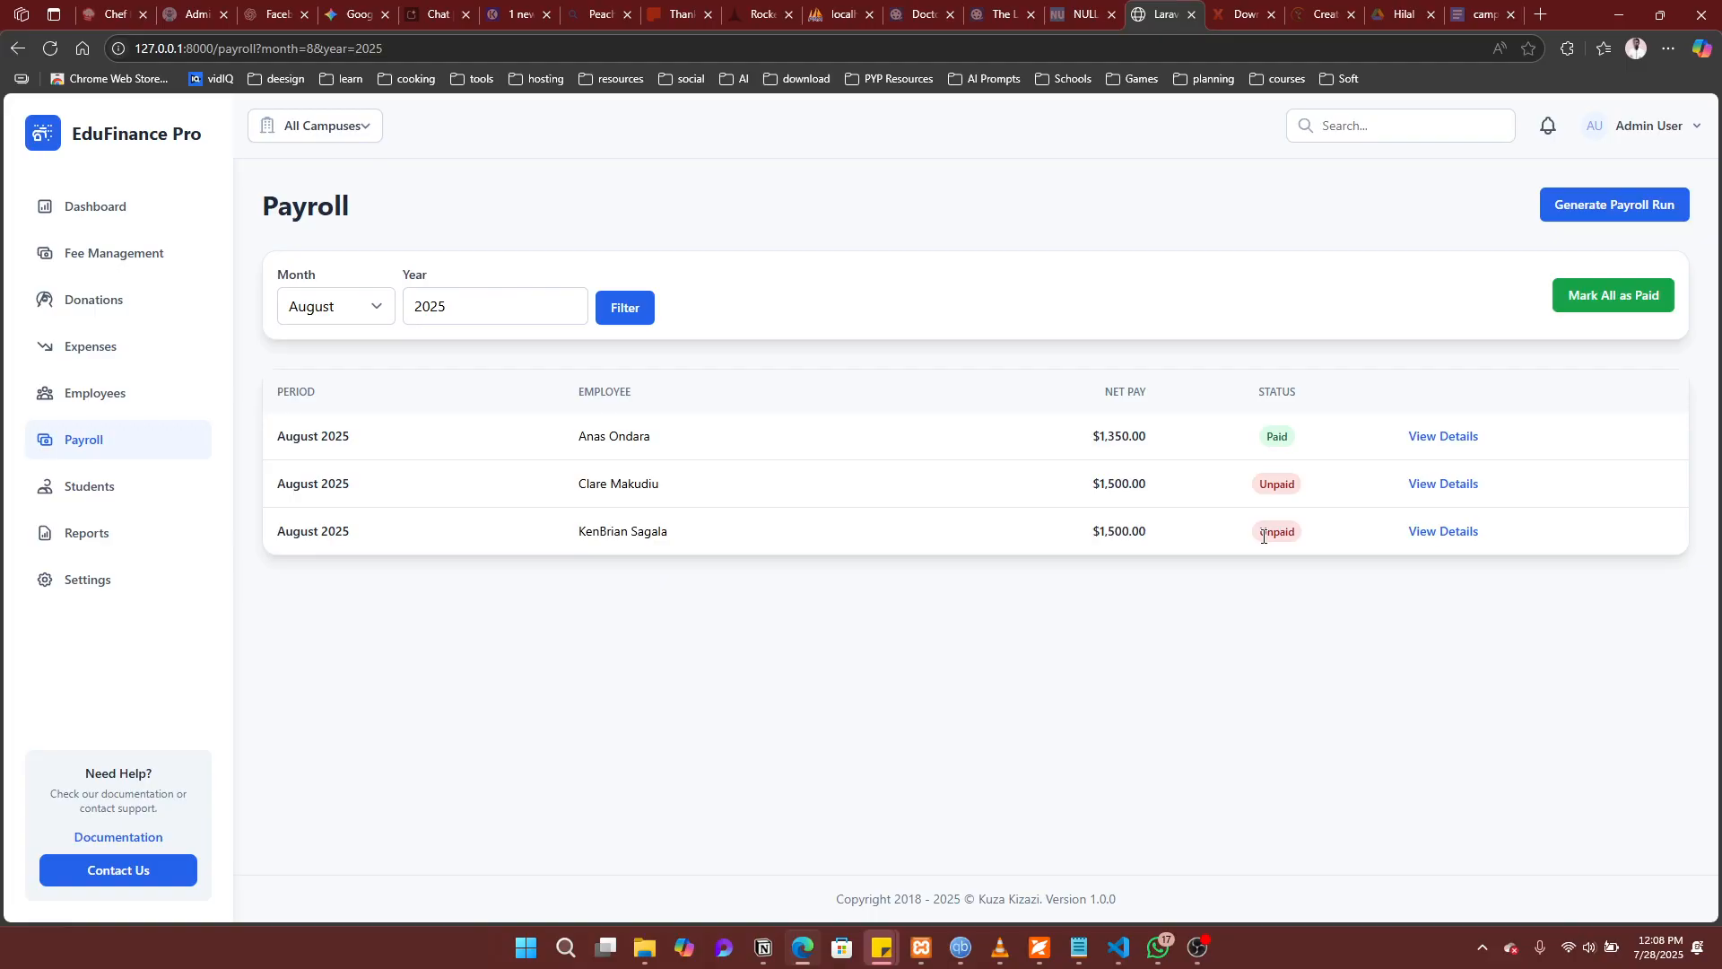
Step: Confirm Mark All as Paid for August, check the second payslip, then return to Payroll
click(1611, 310)
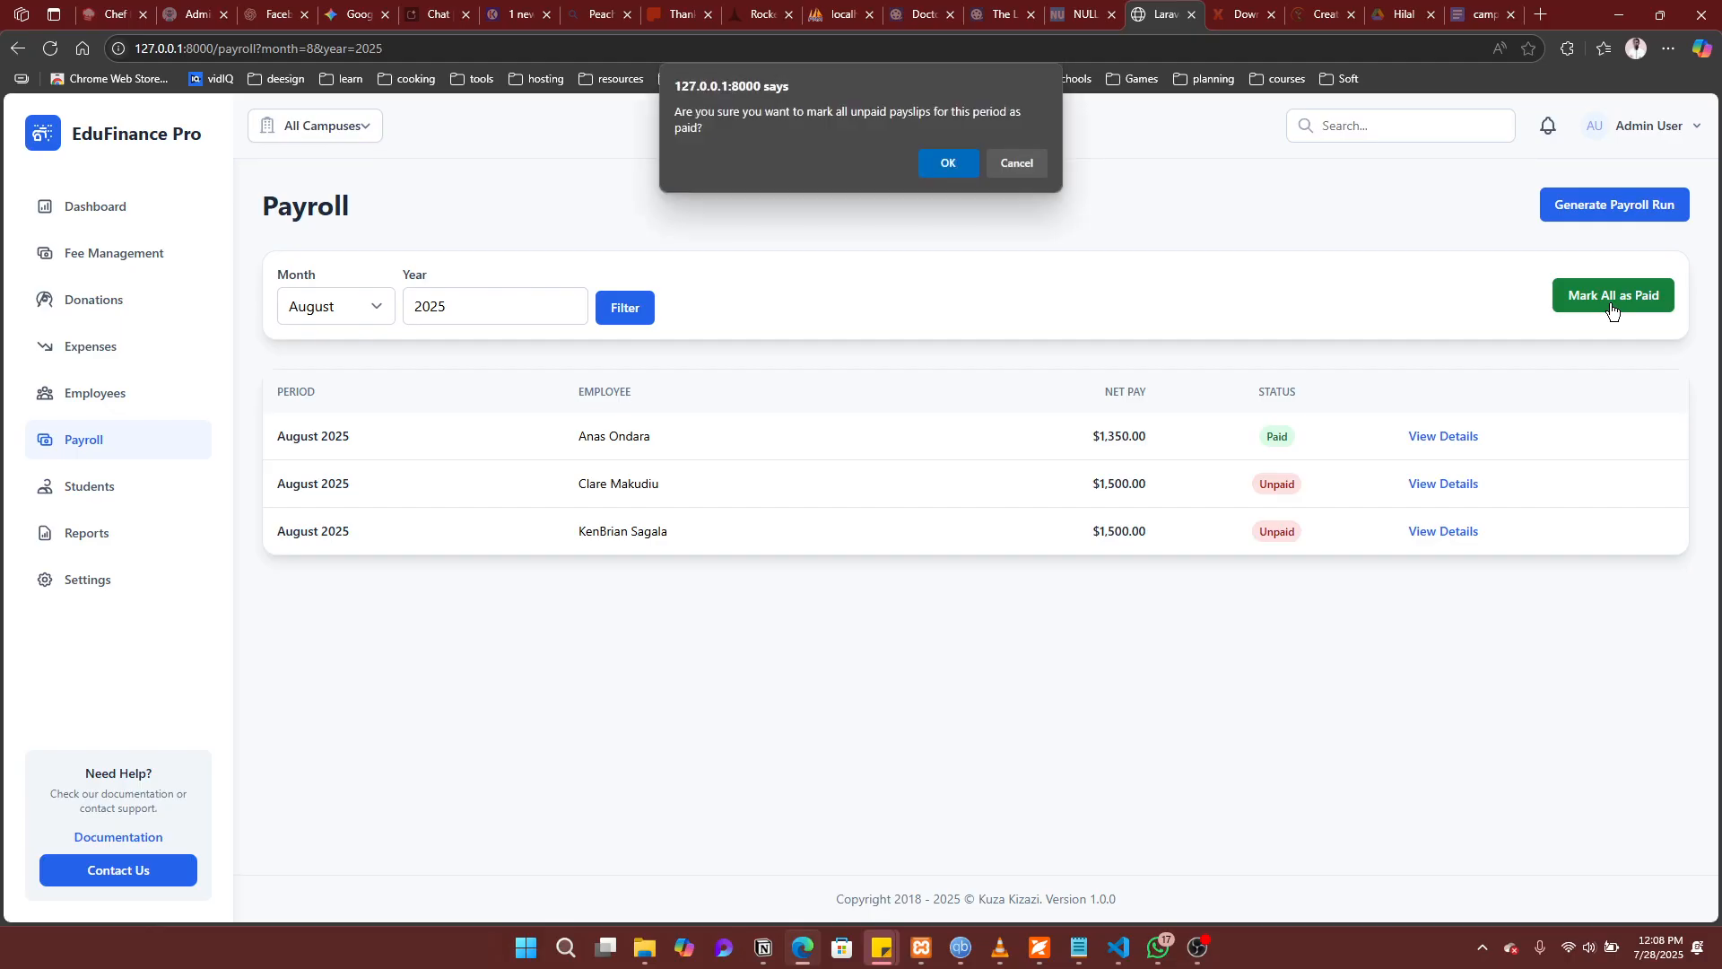
click(921, 162)
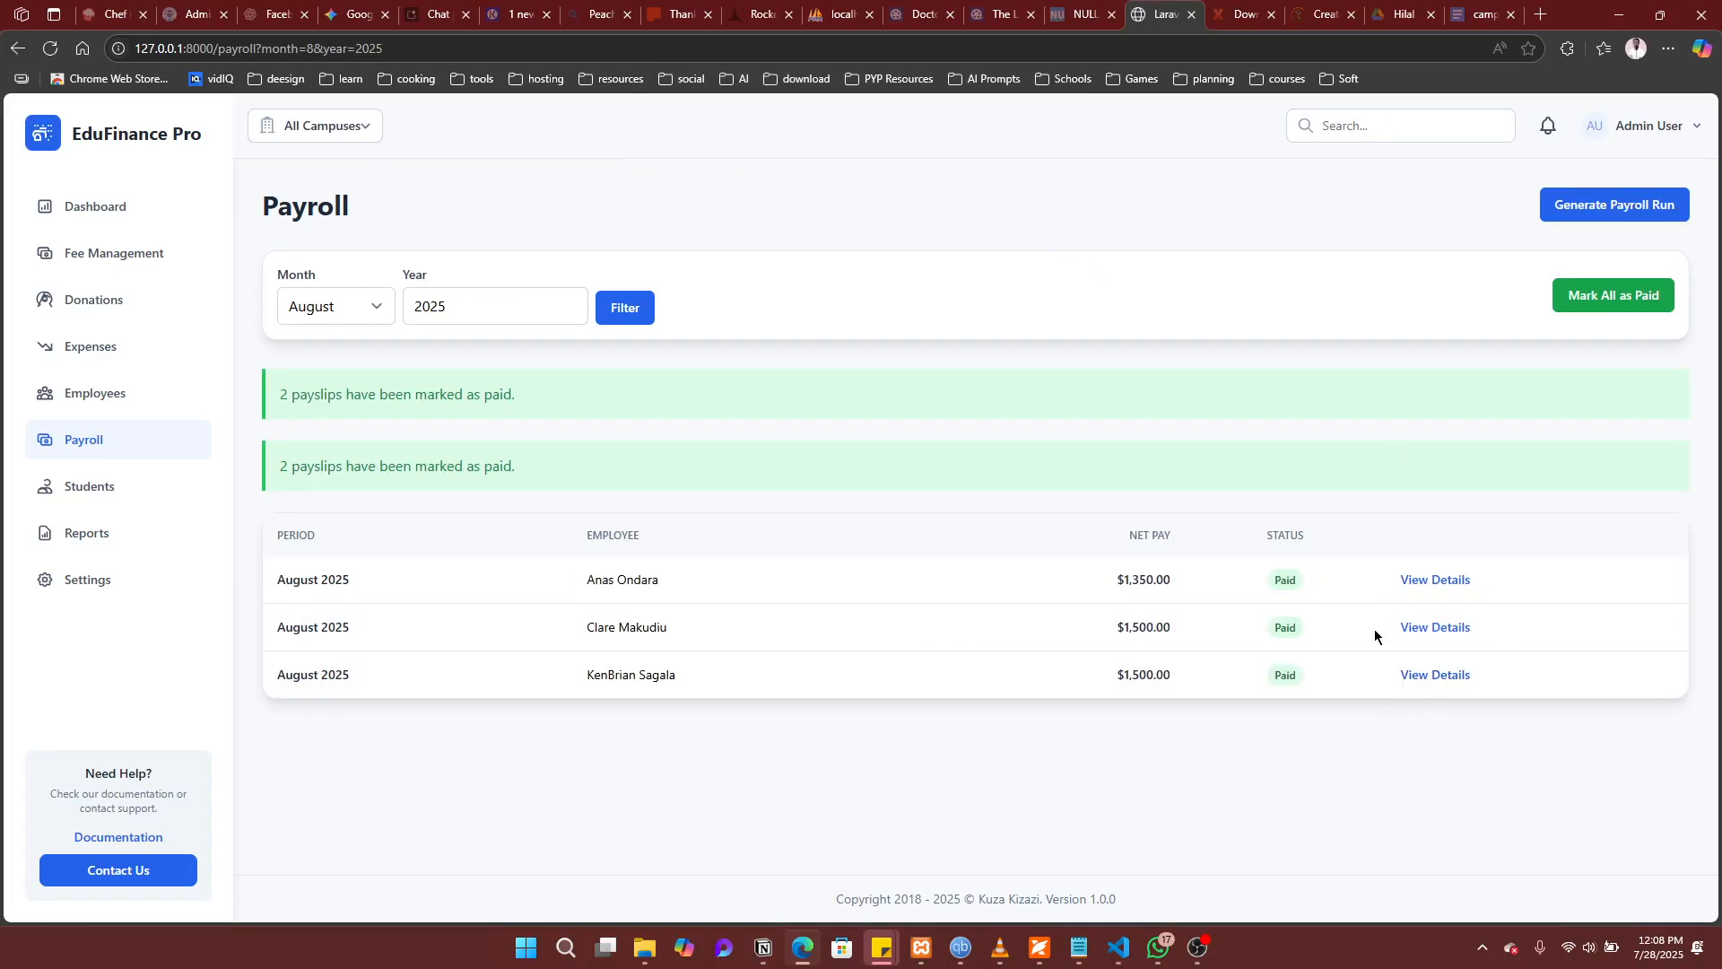
click(1444, 634)
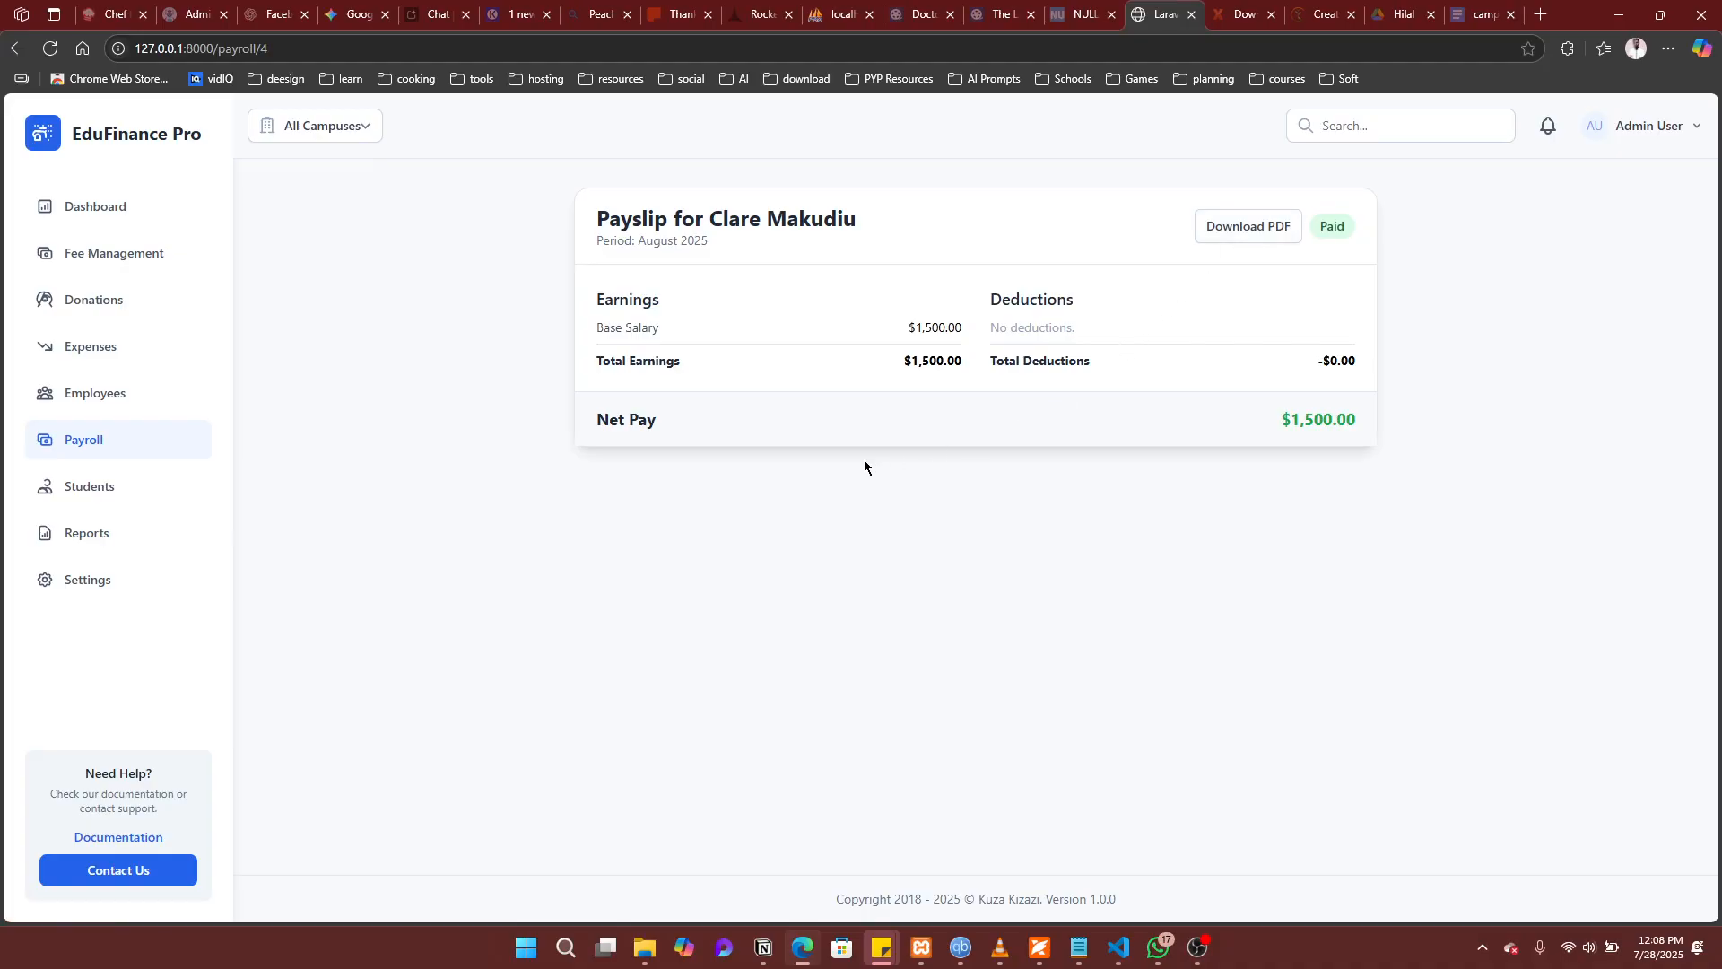
click(54, 448)
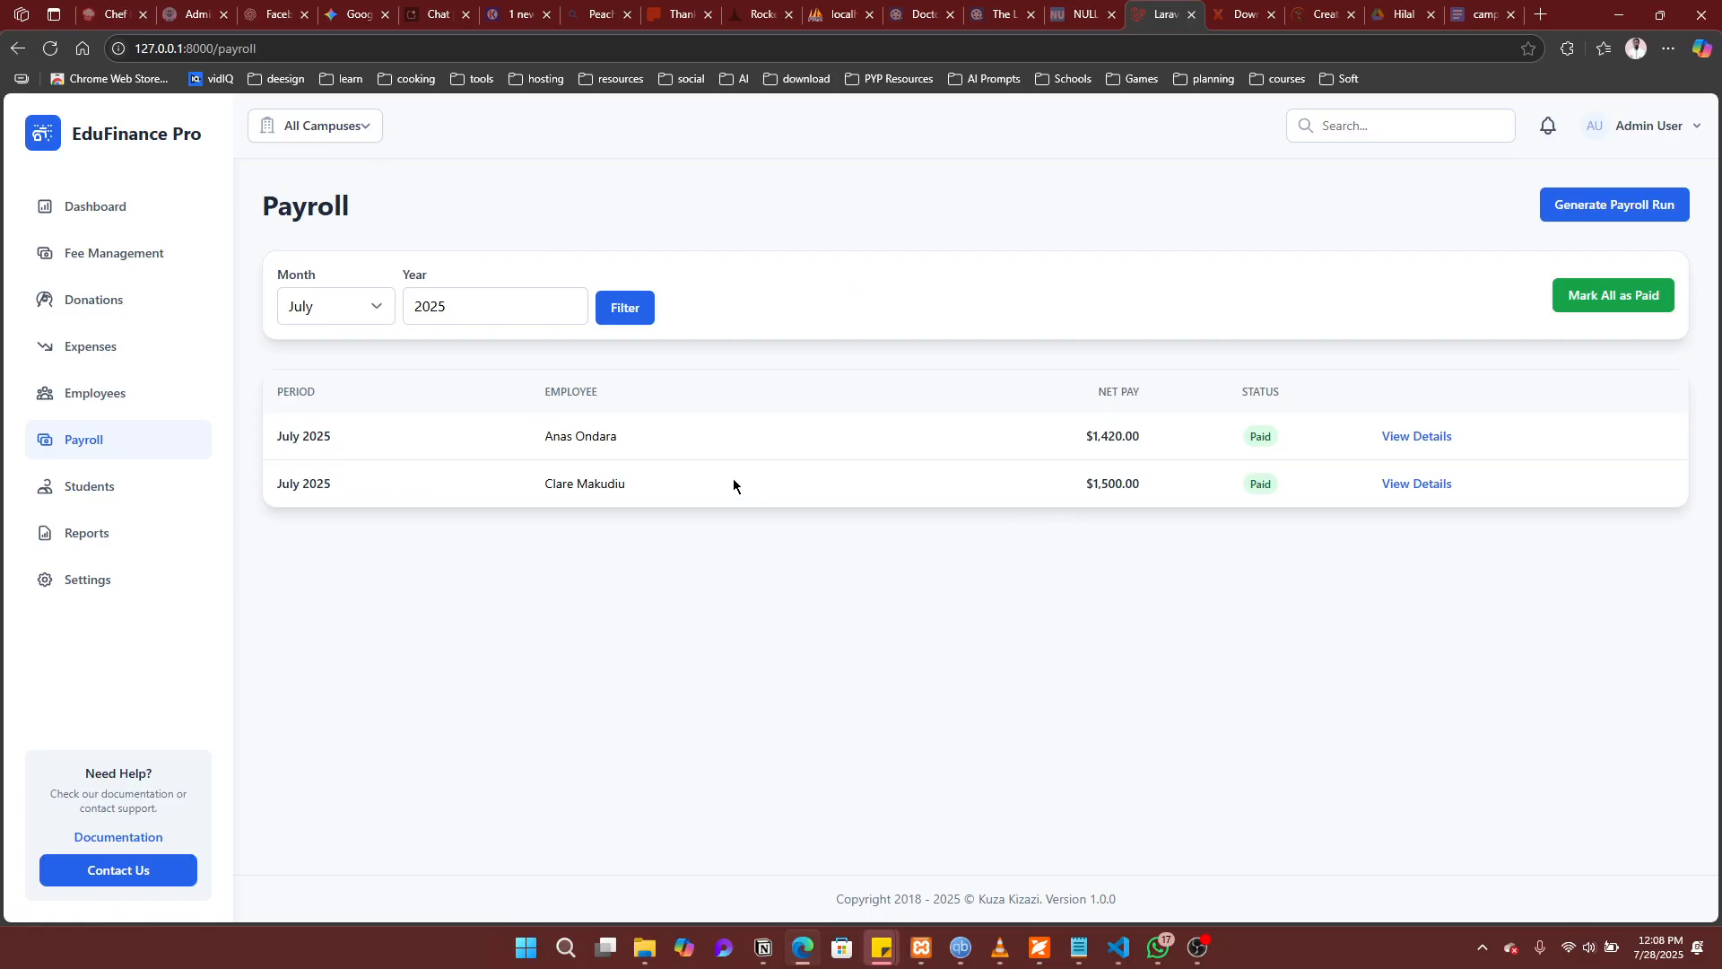
Step: Go to the Expenses list and choose Add Expense
click(88, 357)
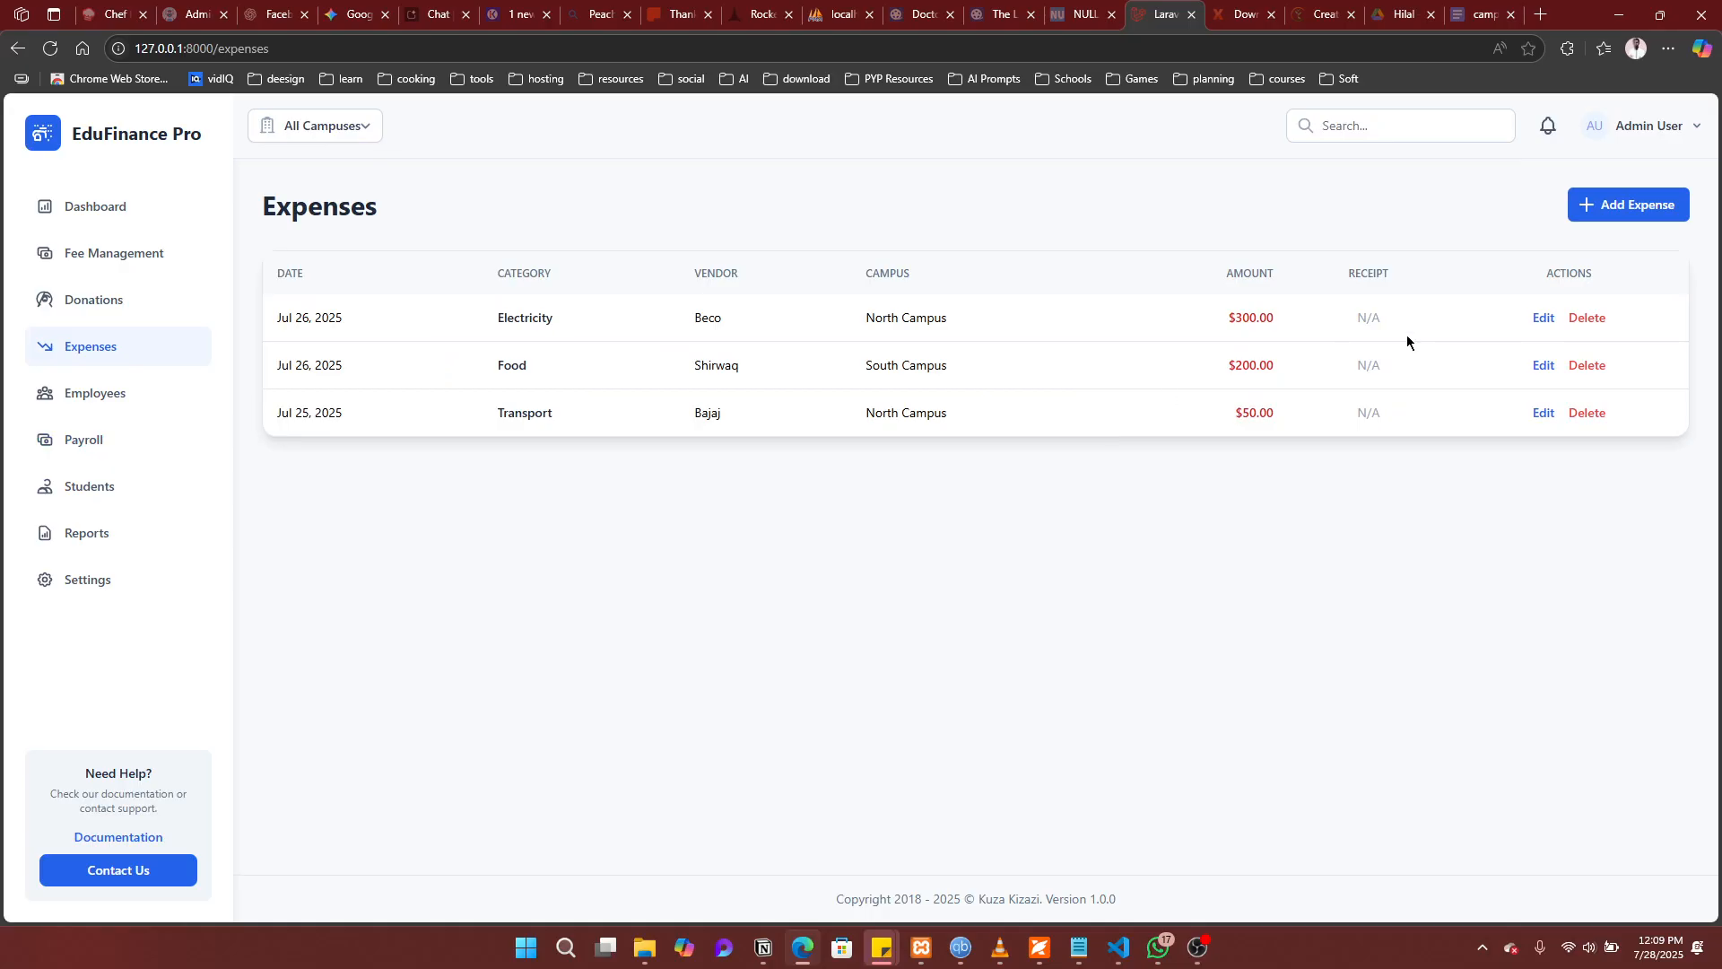
click(1622, 218)
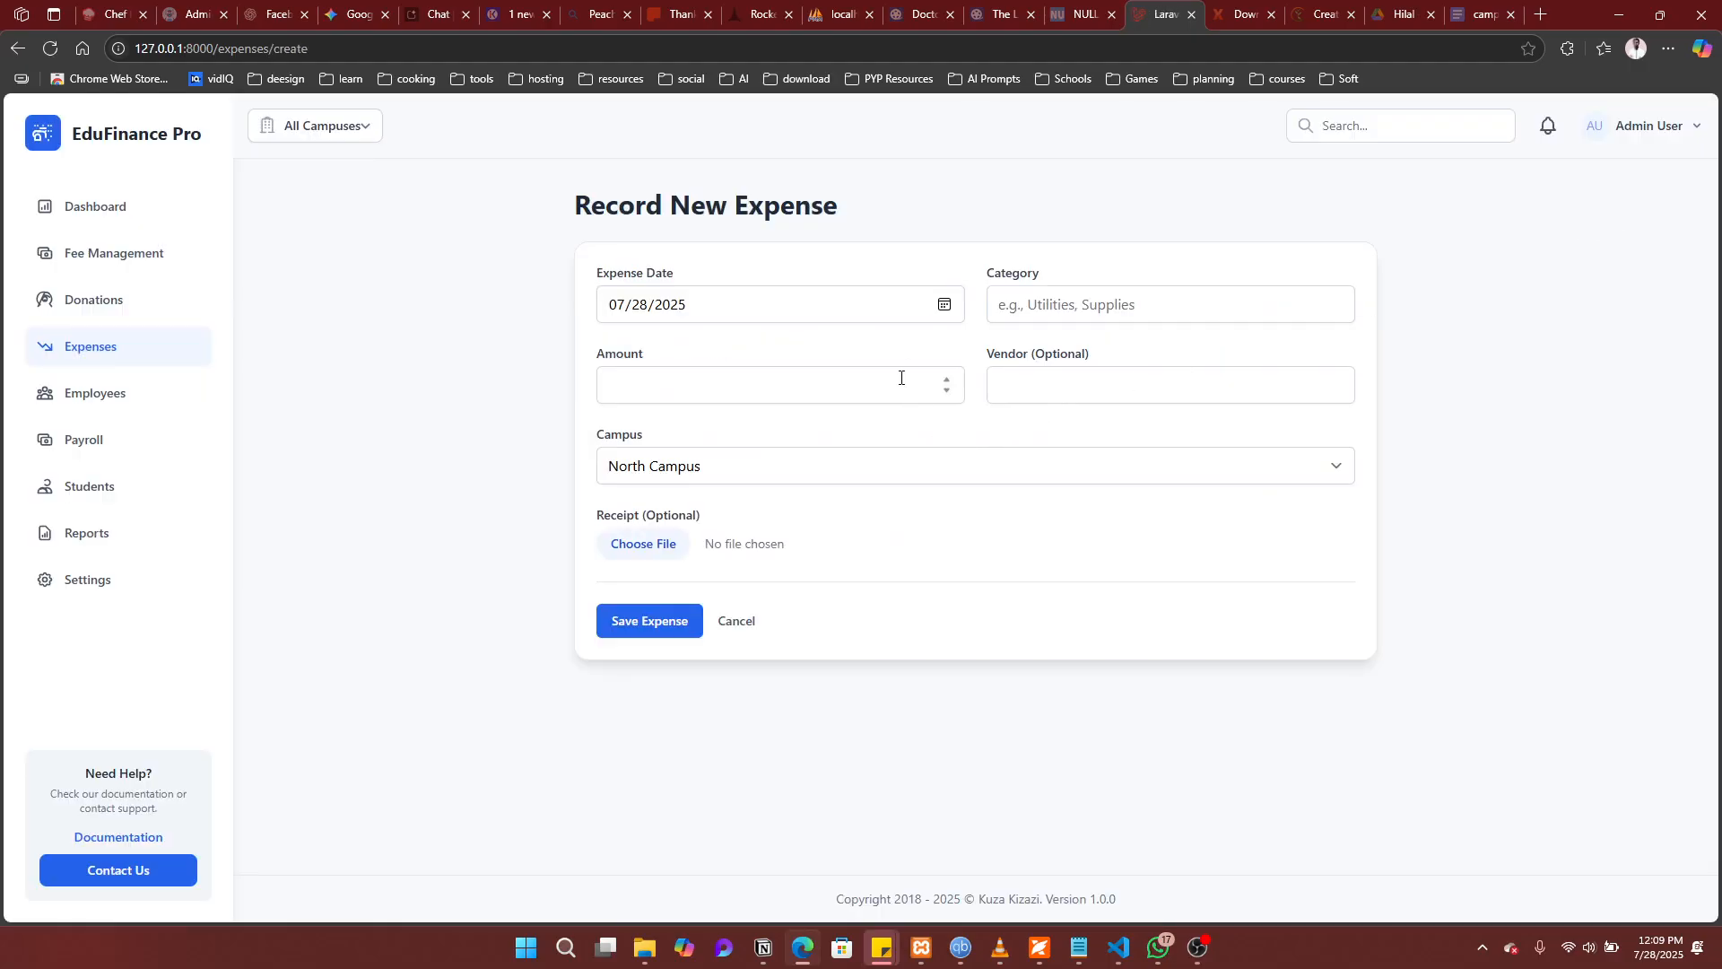
Step: Enter and save a Supplies expense of 400 from vendor Bookshop, assigned to South Campus
click(1122, 306)
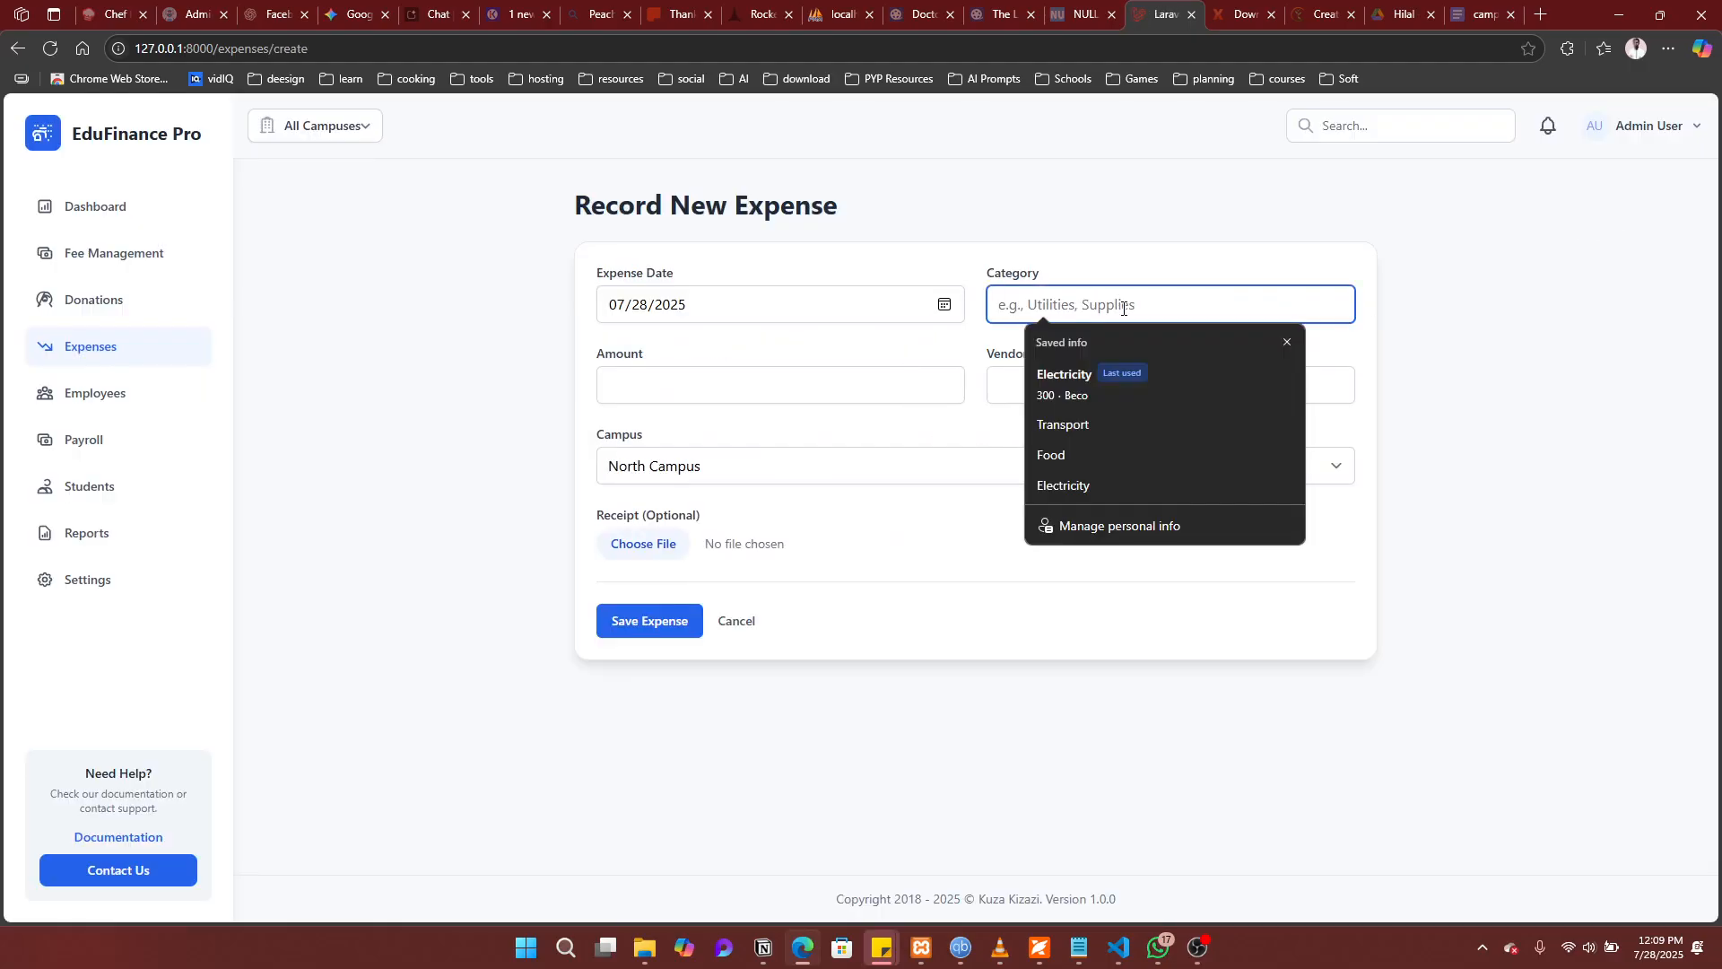
text(Supplies)
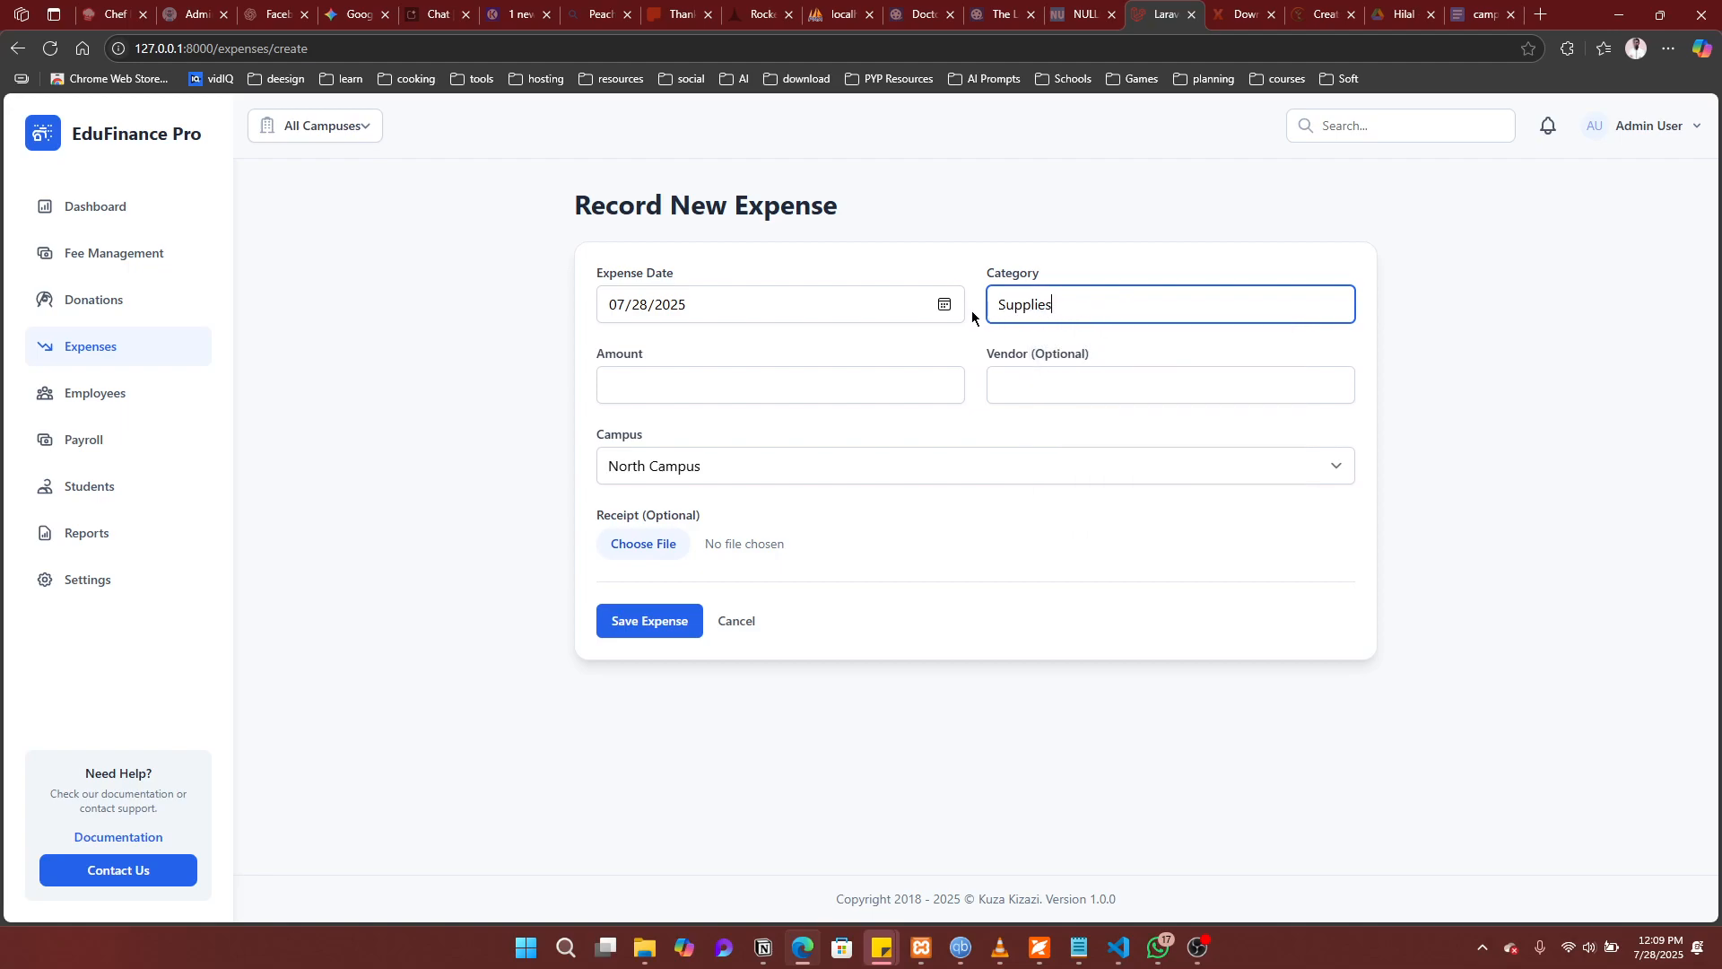
click(792, 388)
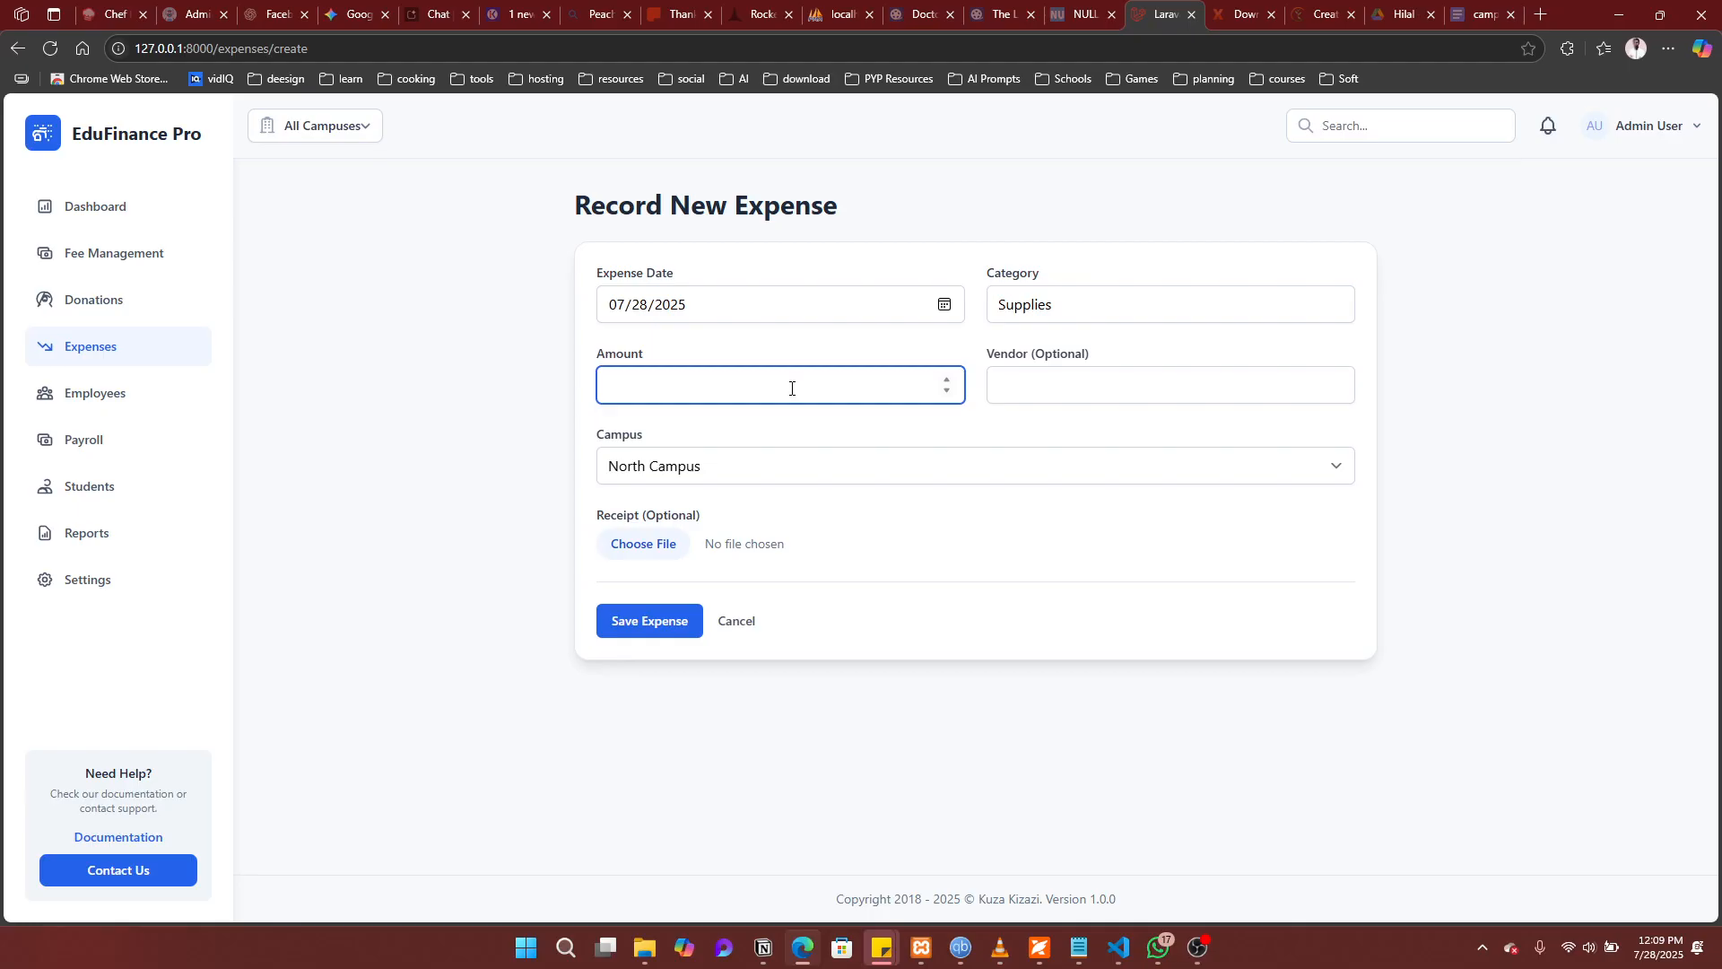
text(400)
click(1045, 379)
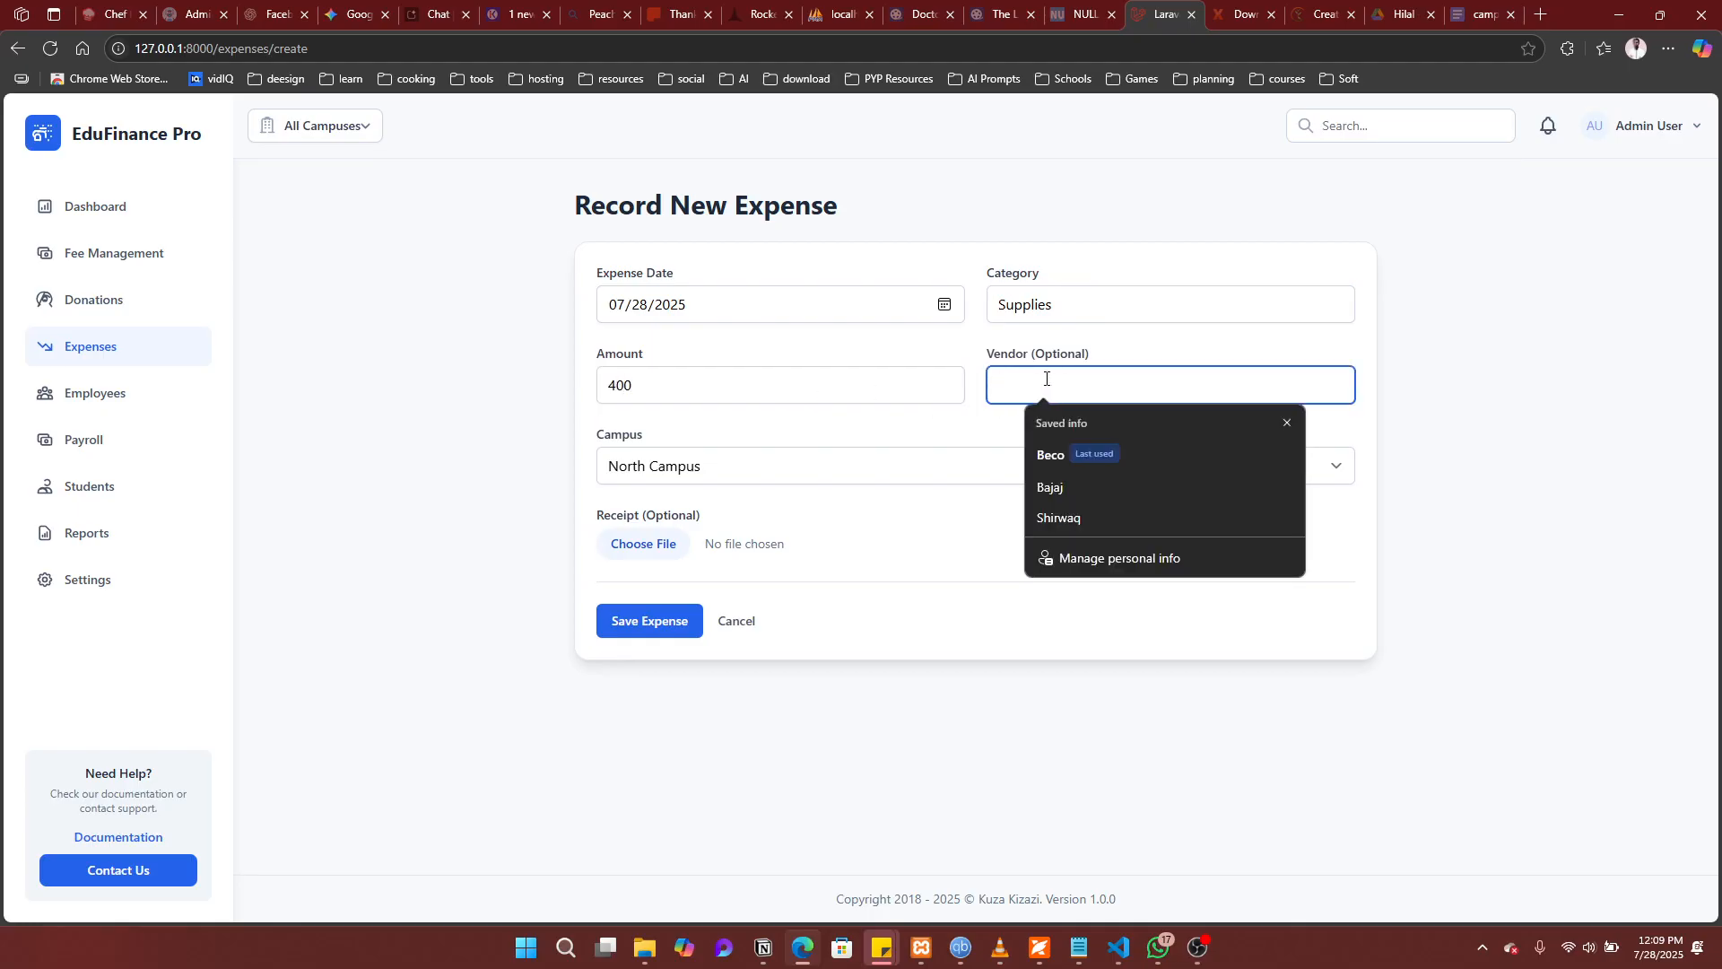
text(Bookshop)
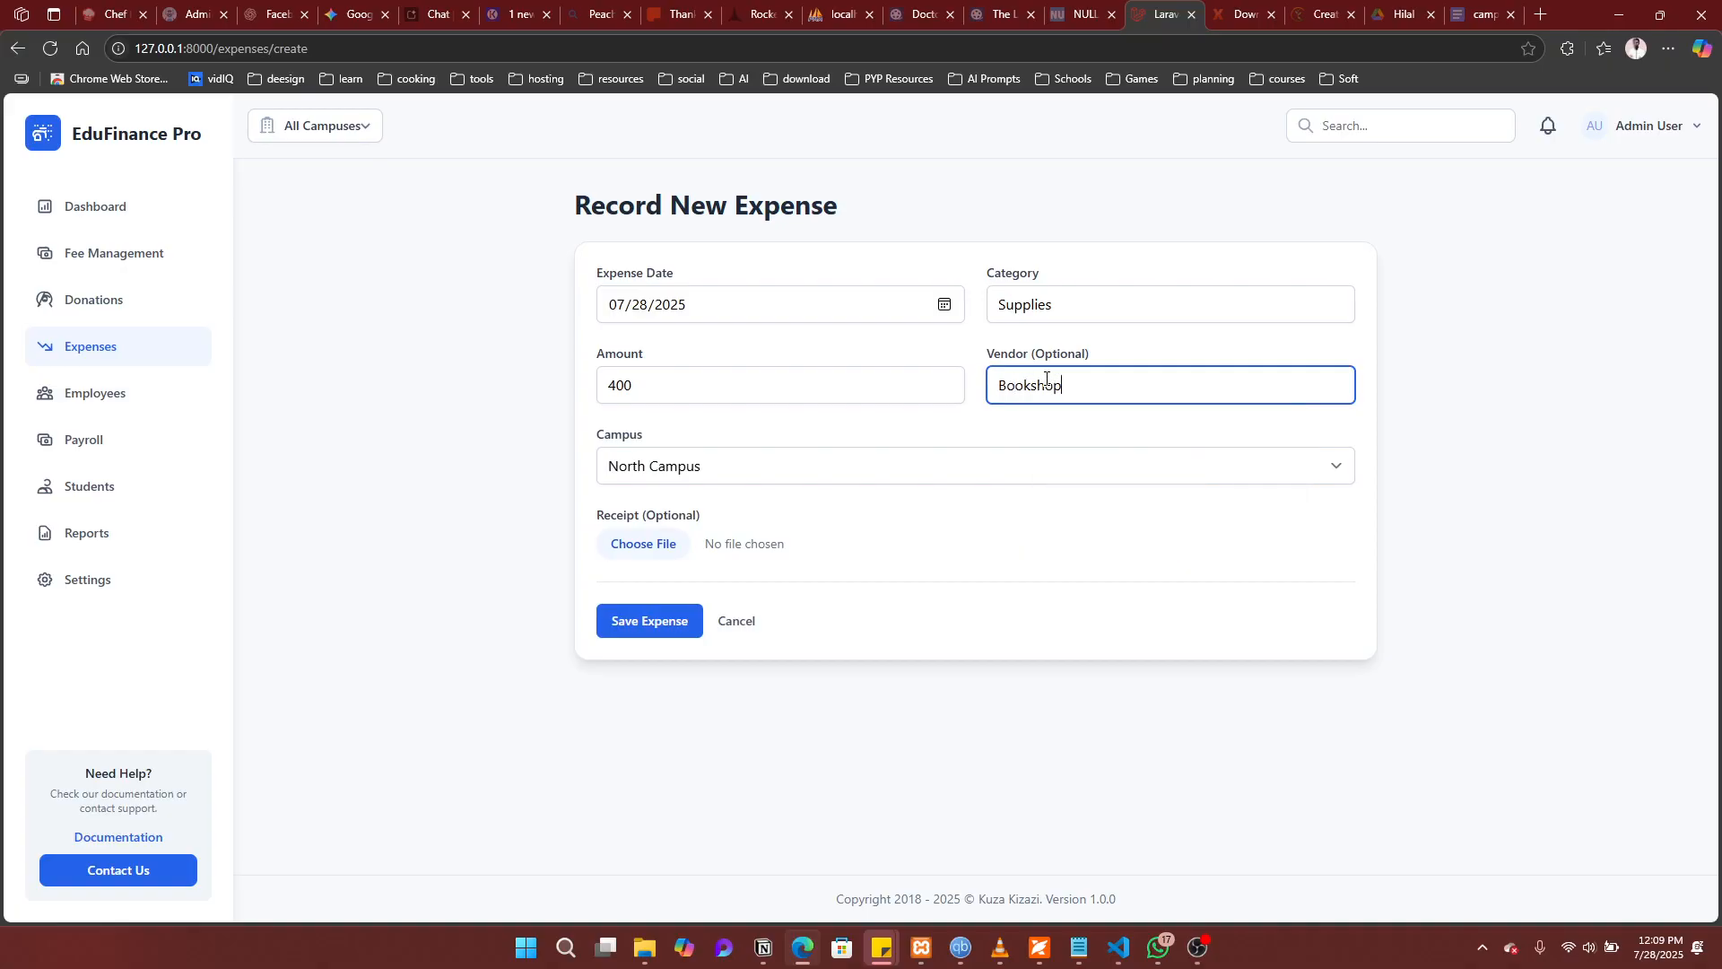
click(810, 462)
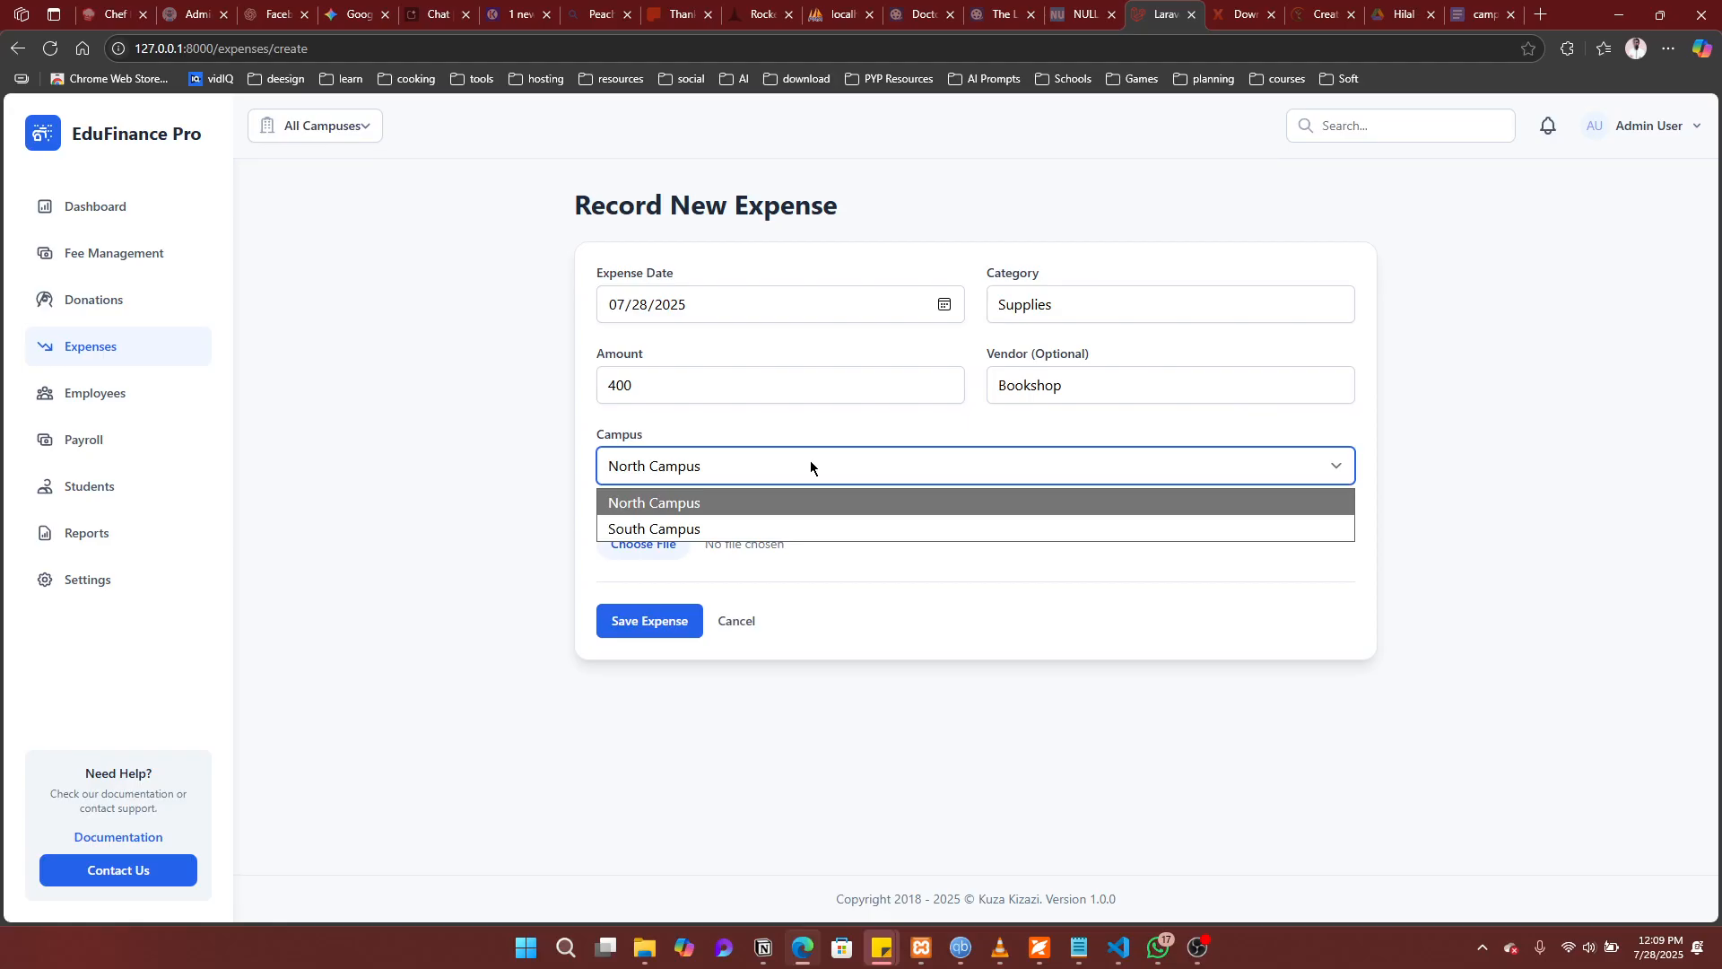
click(692, 528)
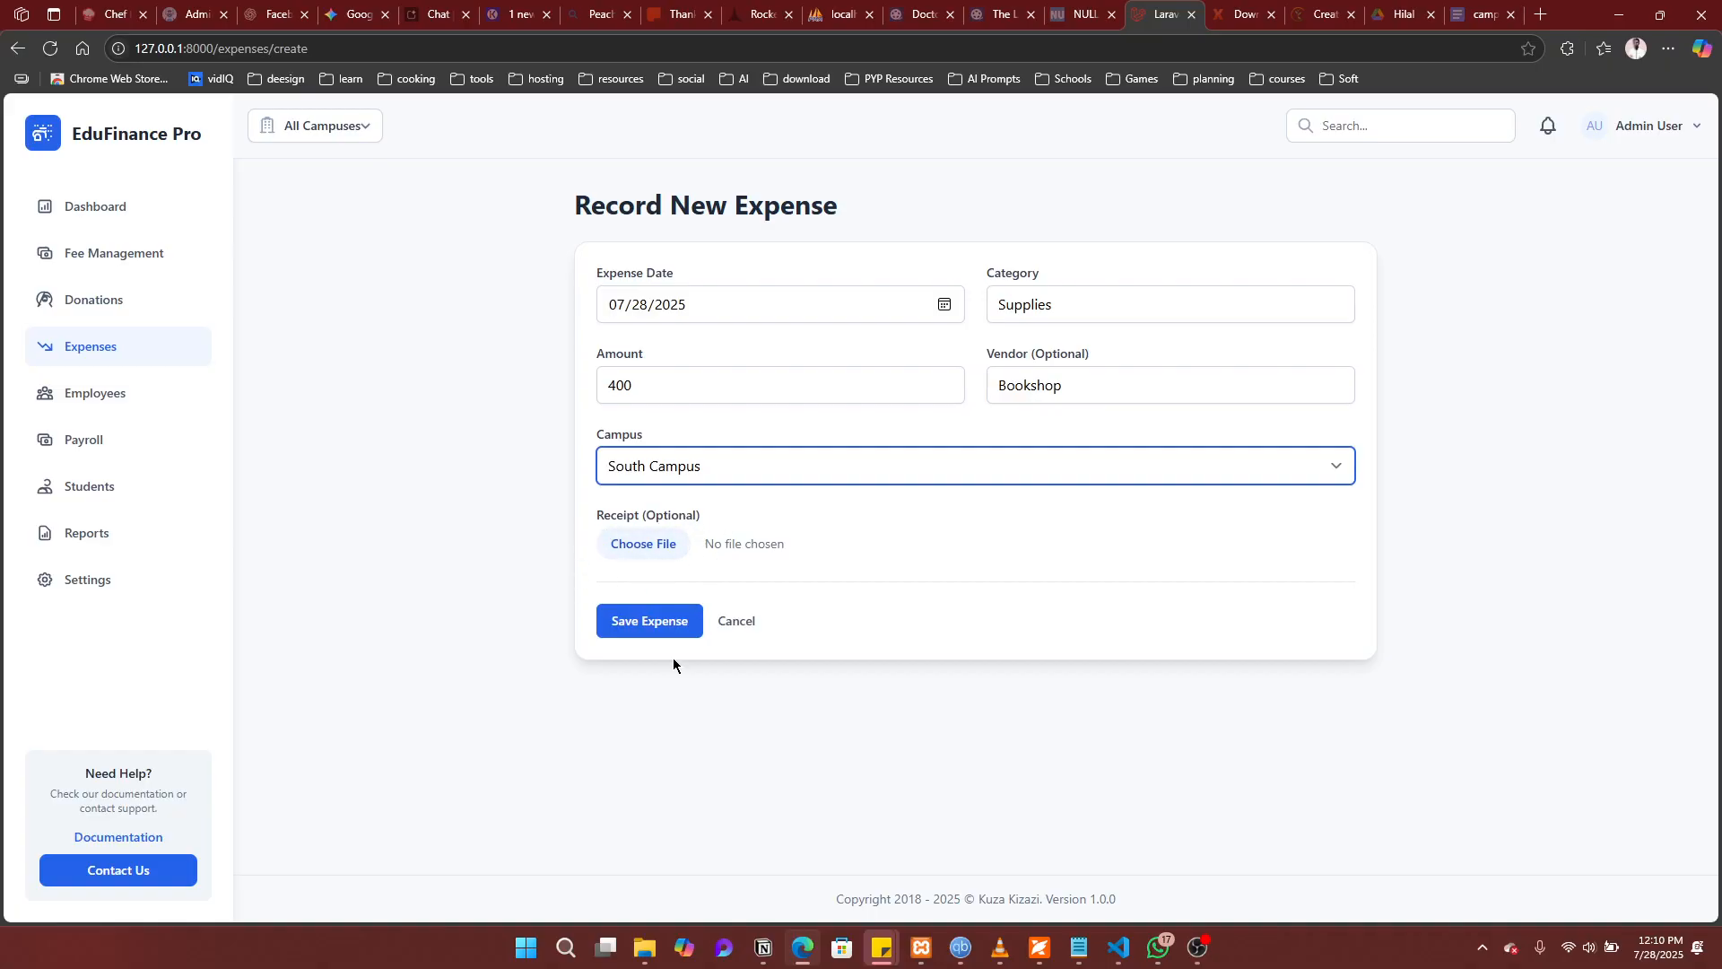
click(642, 623)
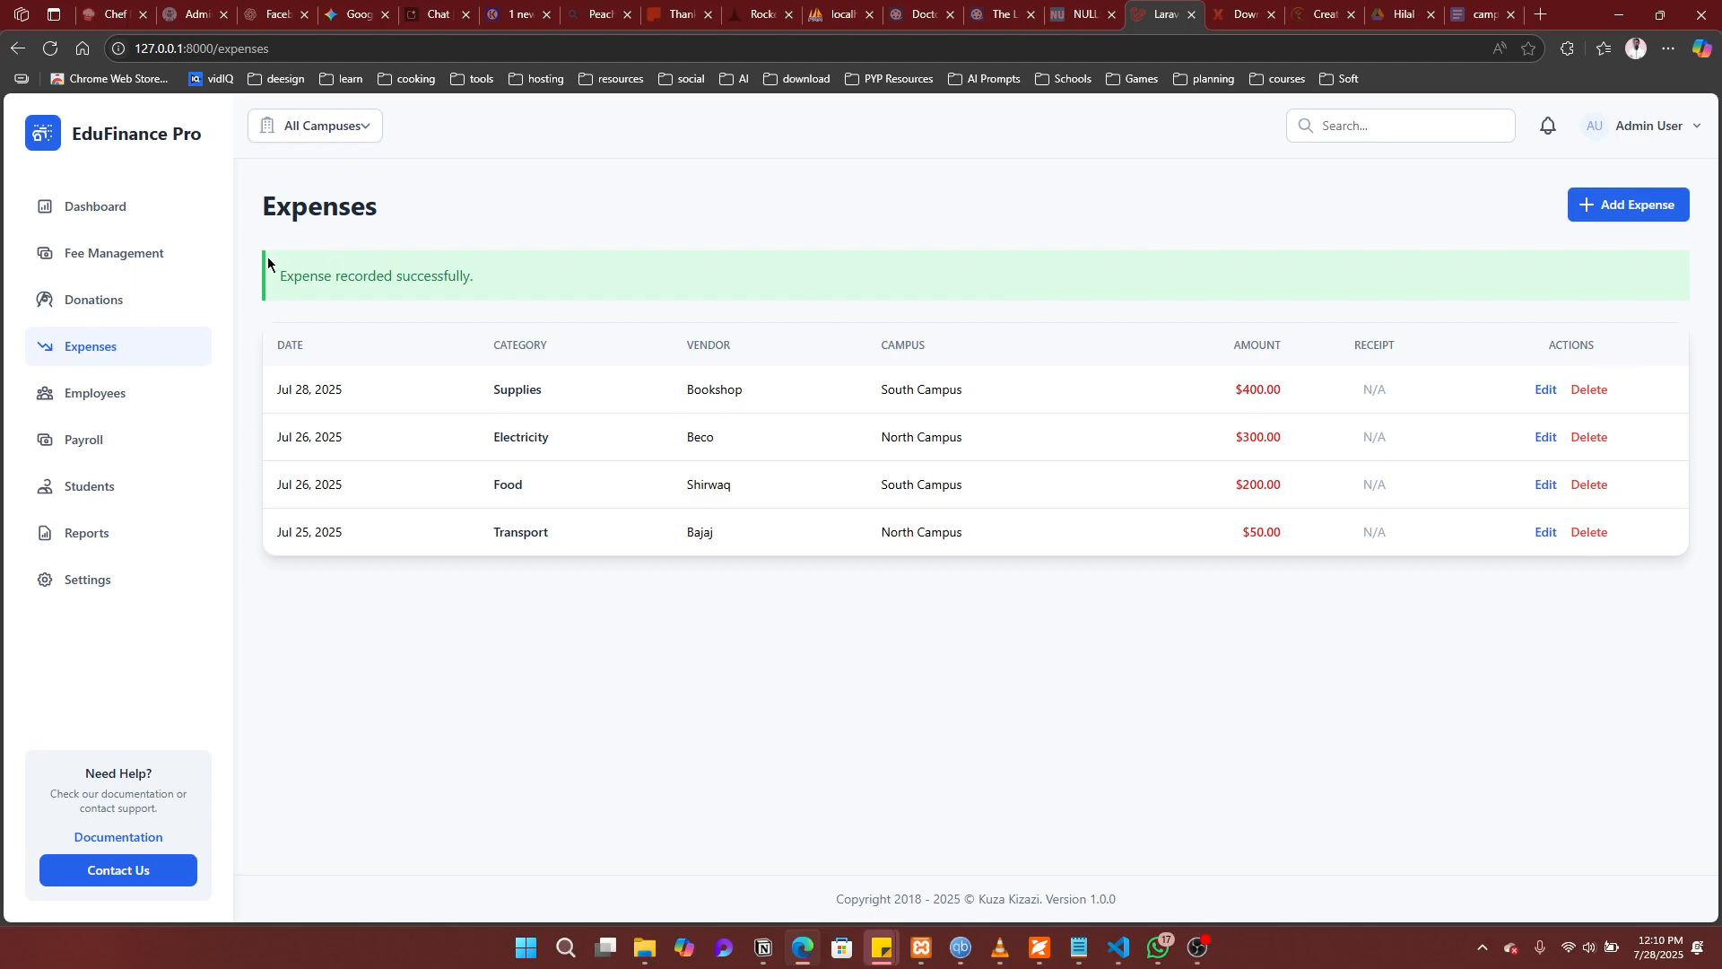
Step: Return to the Dashboard overview from the left sidebar
click(96, 202)
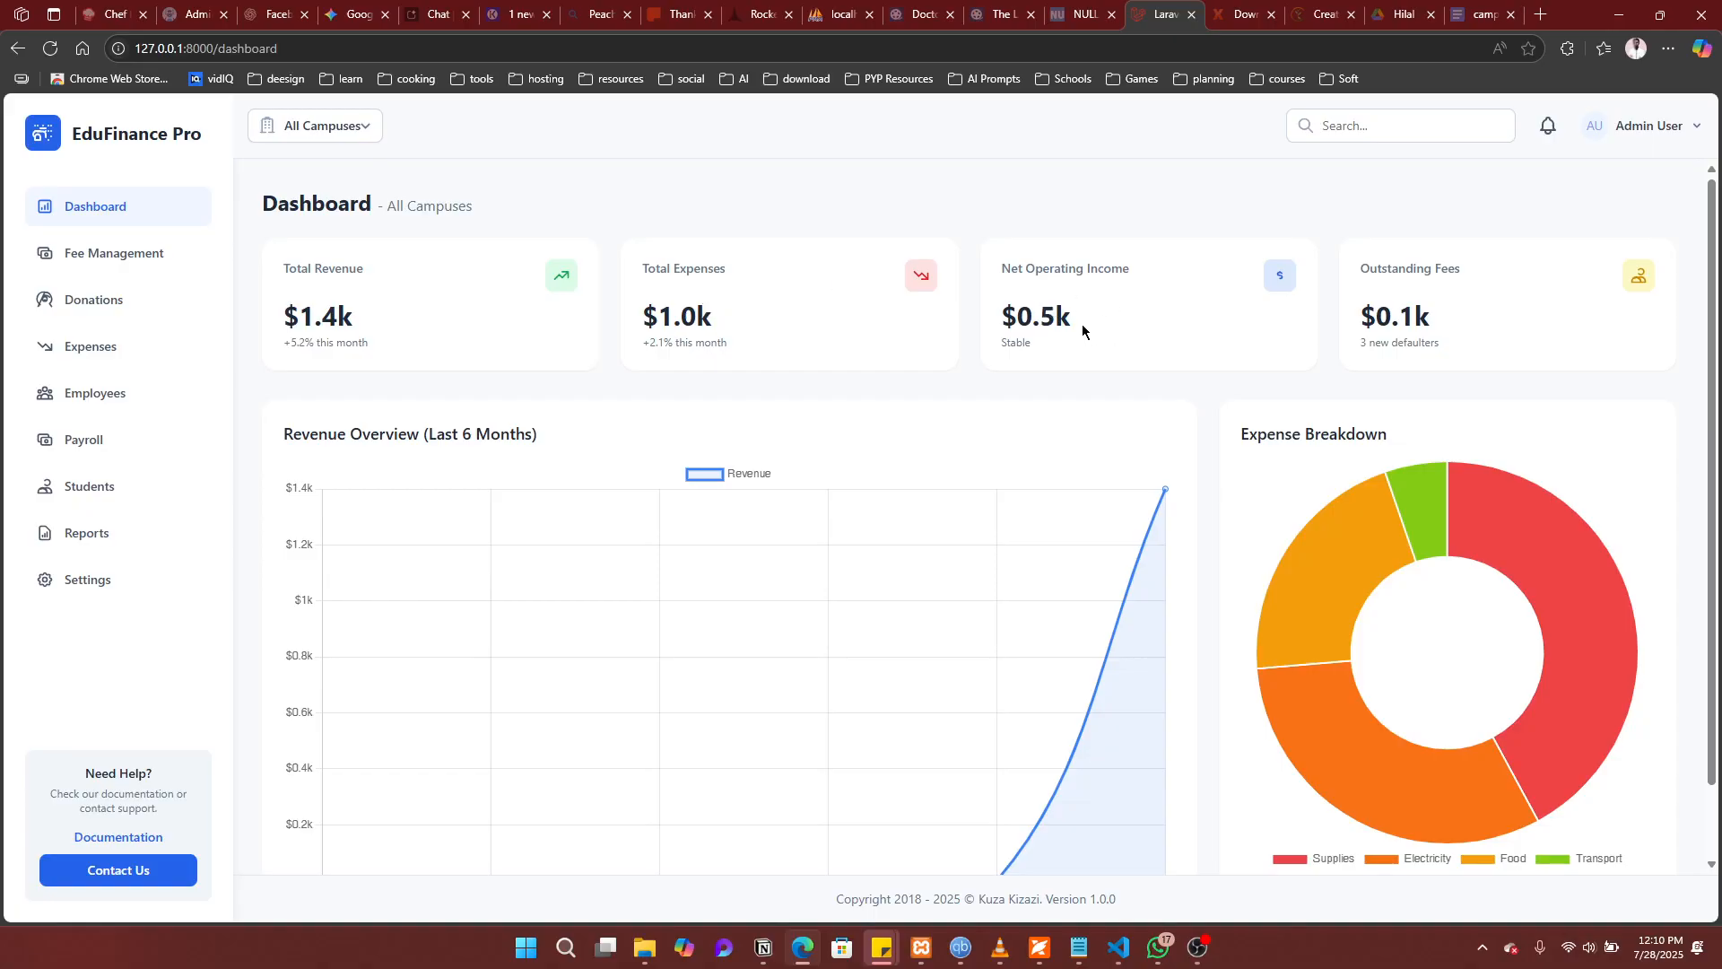
Step: Highlight, then clear, the Stable net-income note and the $0.1k outstanding fees figure
double_click(1002, 343)
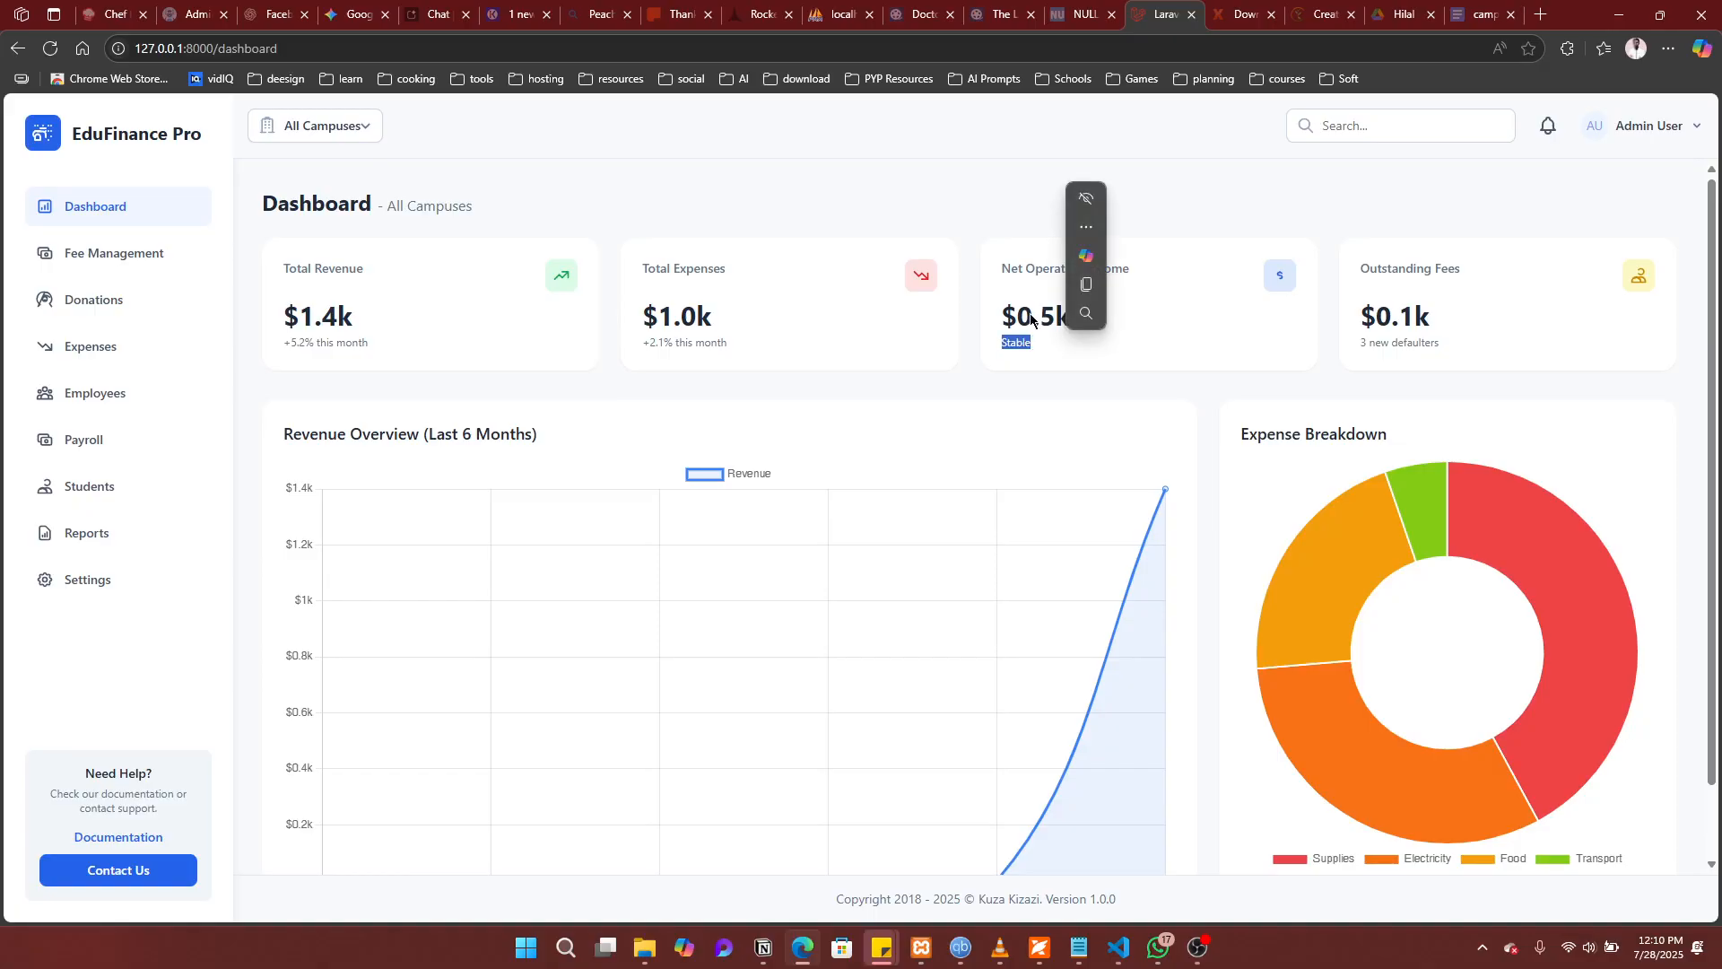
click(1028, 314)
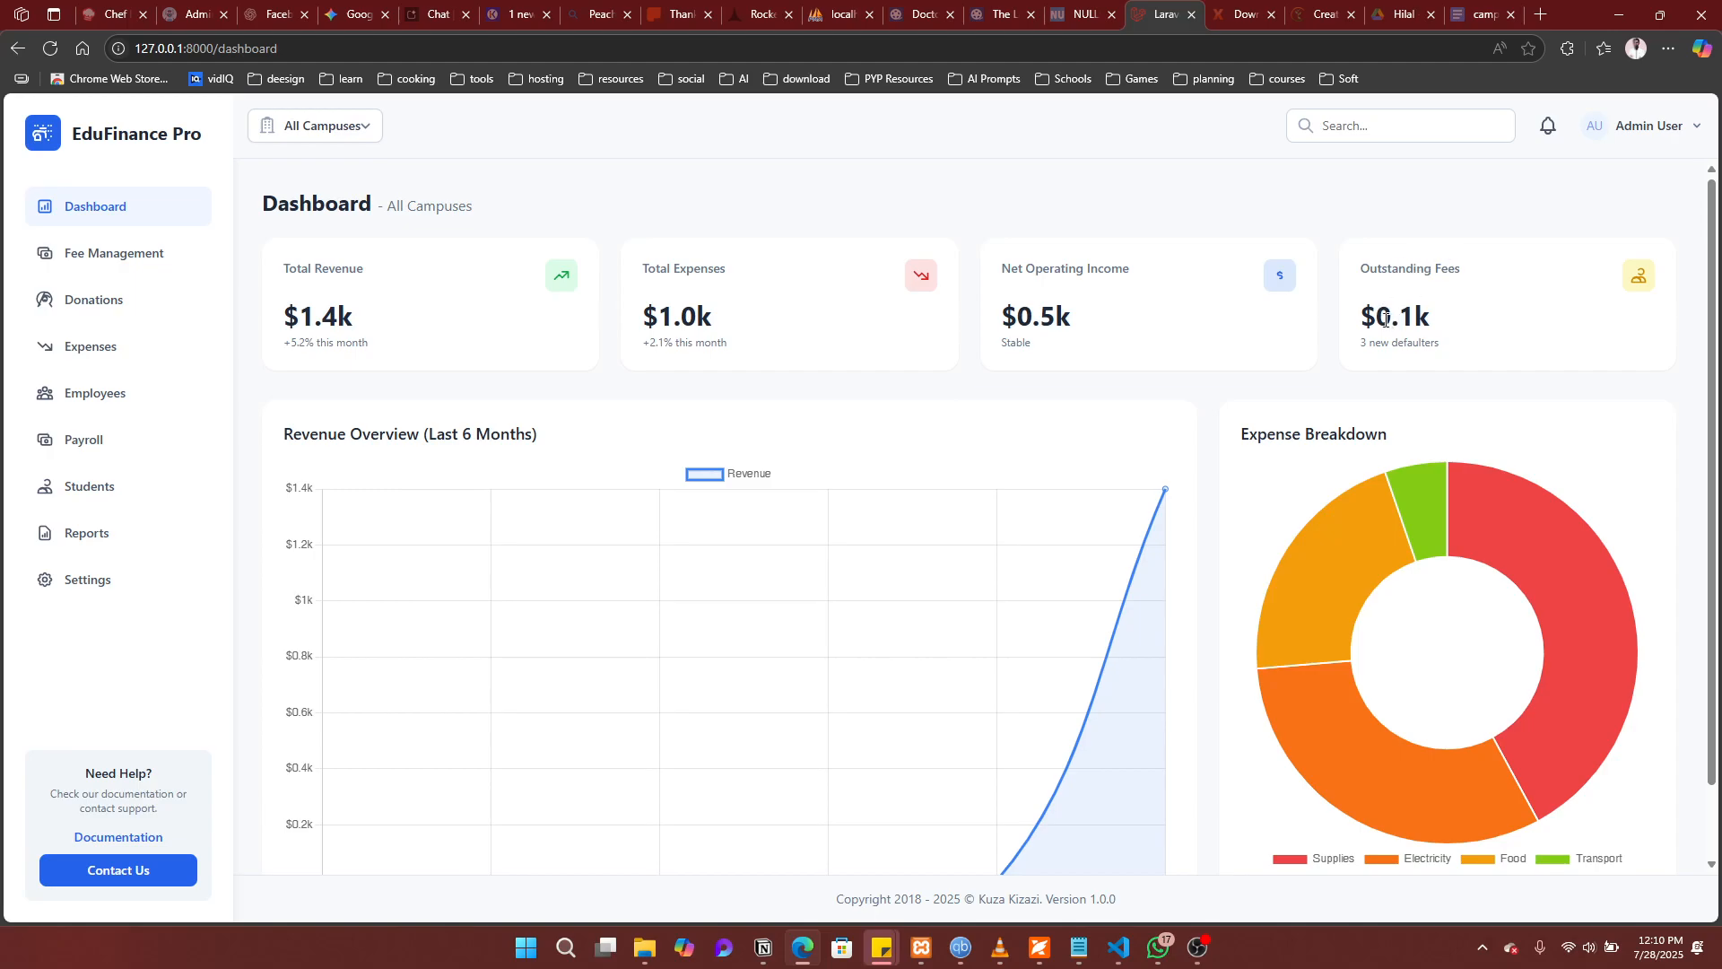
drag(1367, 316, 1444, 319)
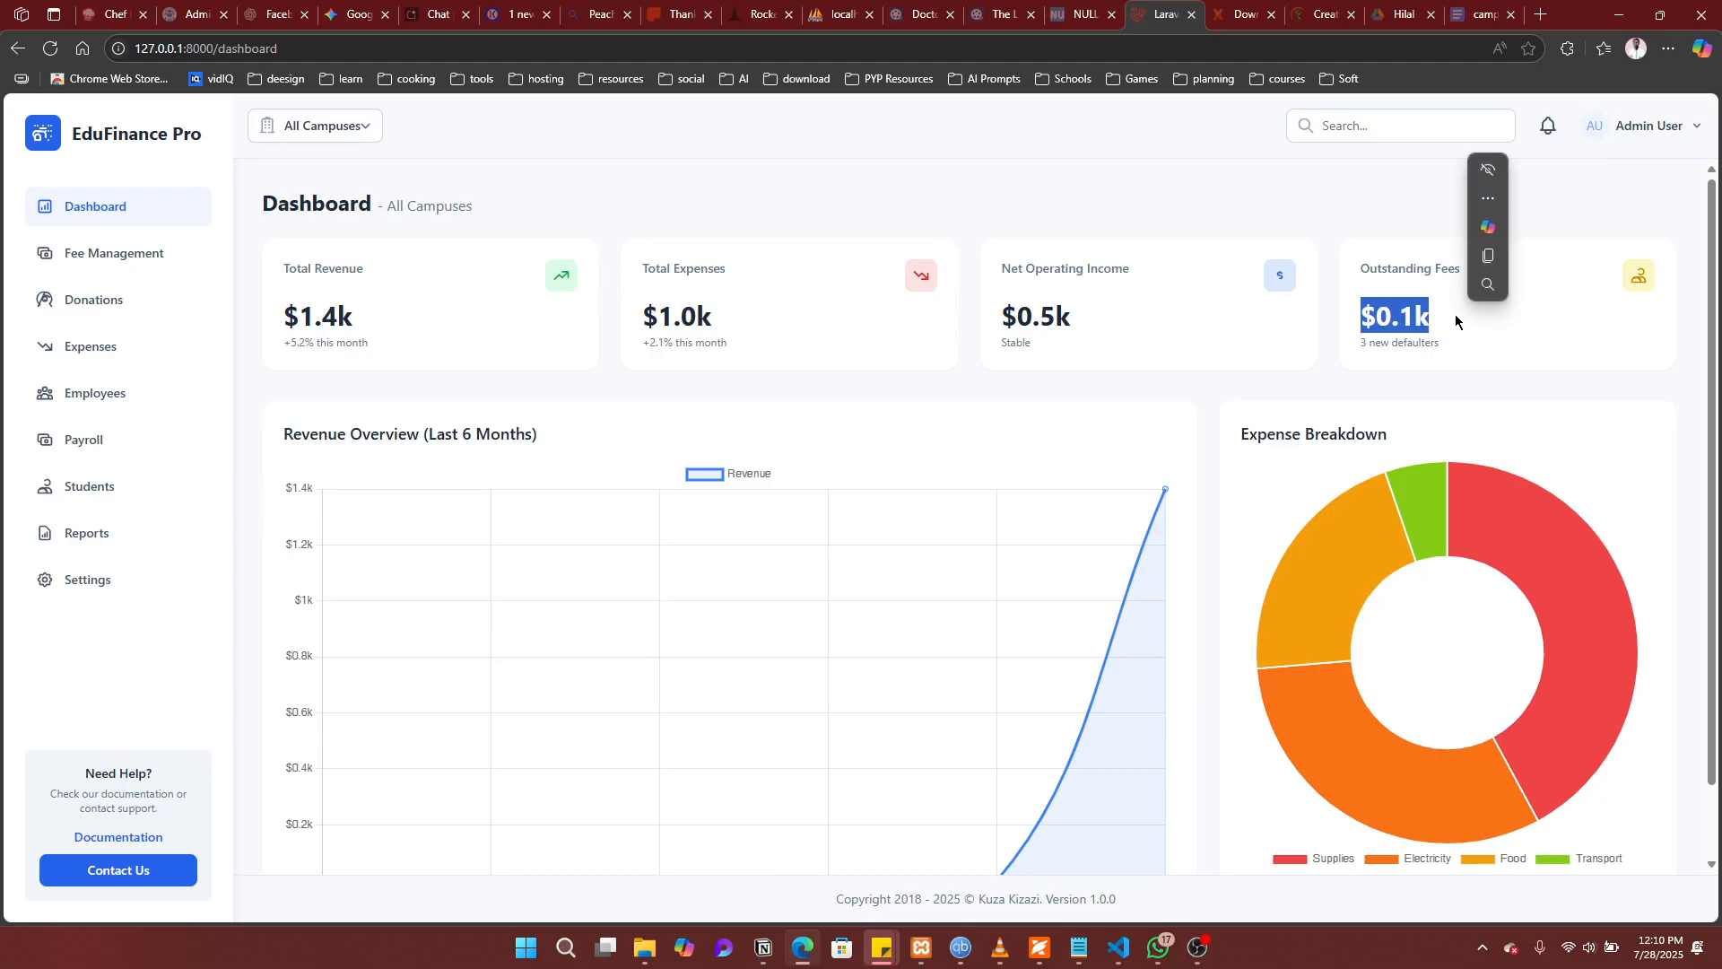
click(1424, 312)
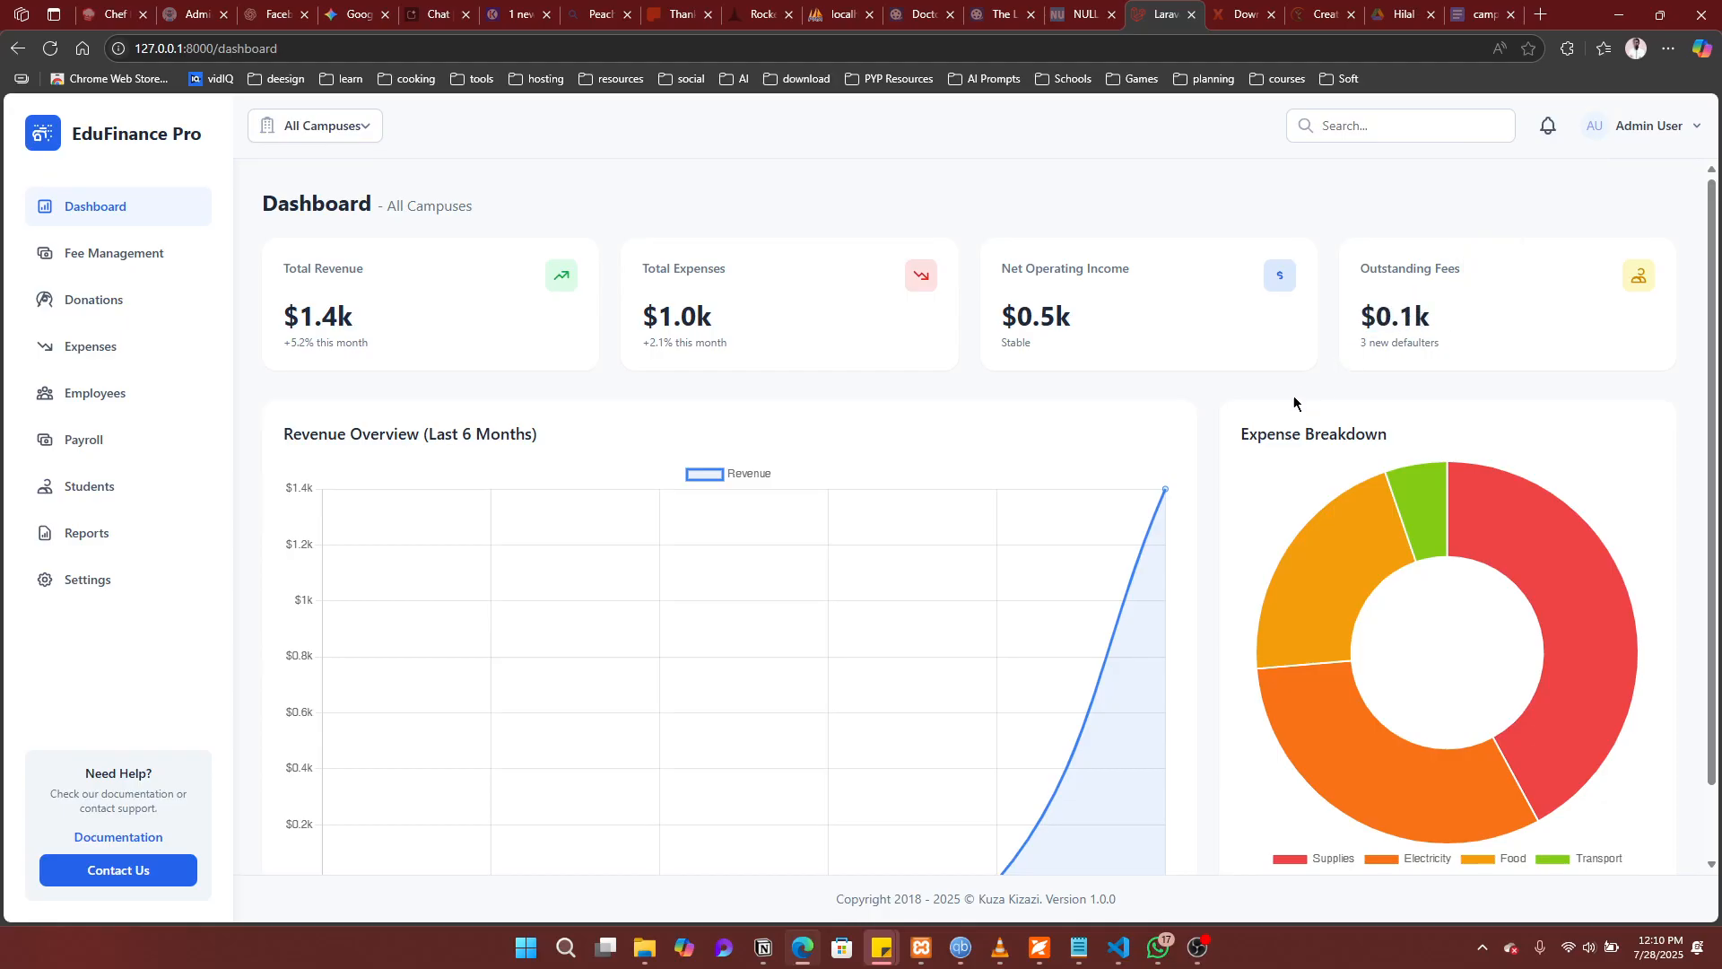
Step: Read the Expense Breakdown donut slice values, then bring up the campus filter choices
scroll(1253, 433, down, 1)
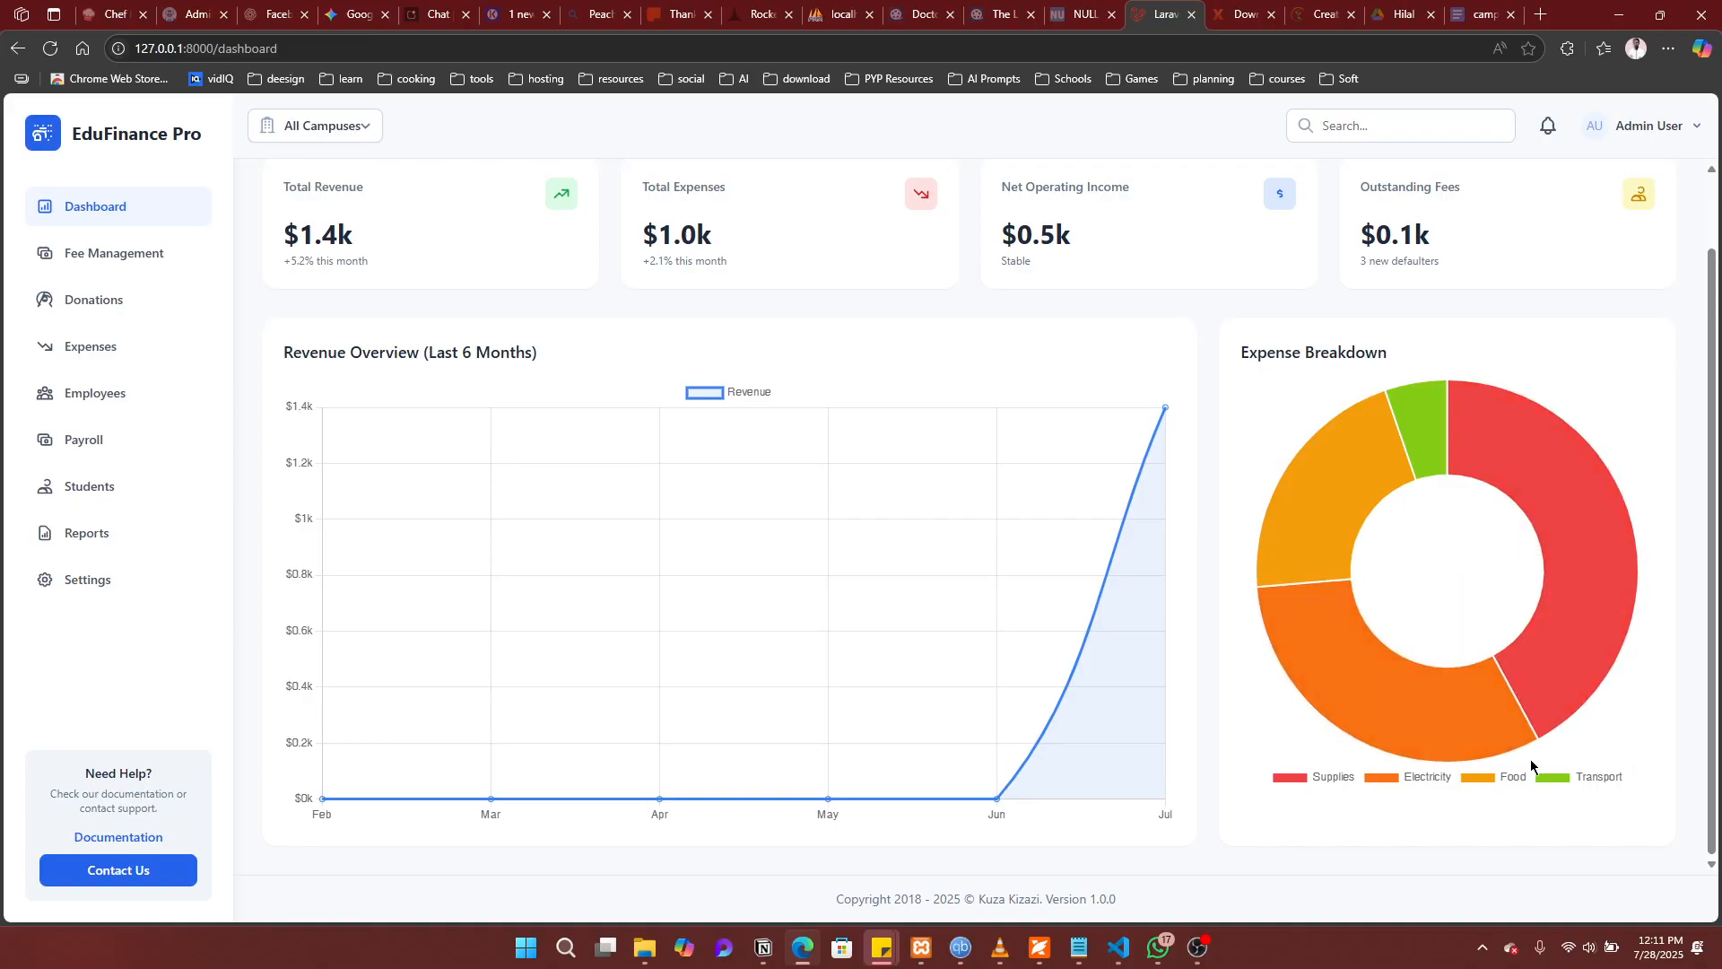
mouse_move(1571, 687)
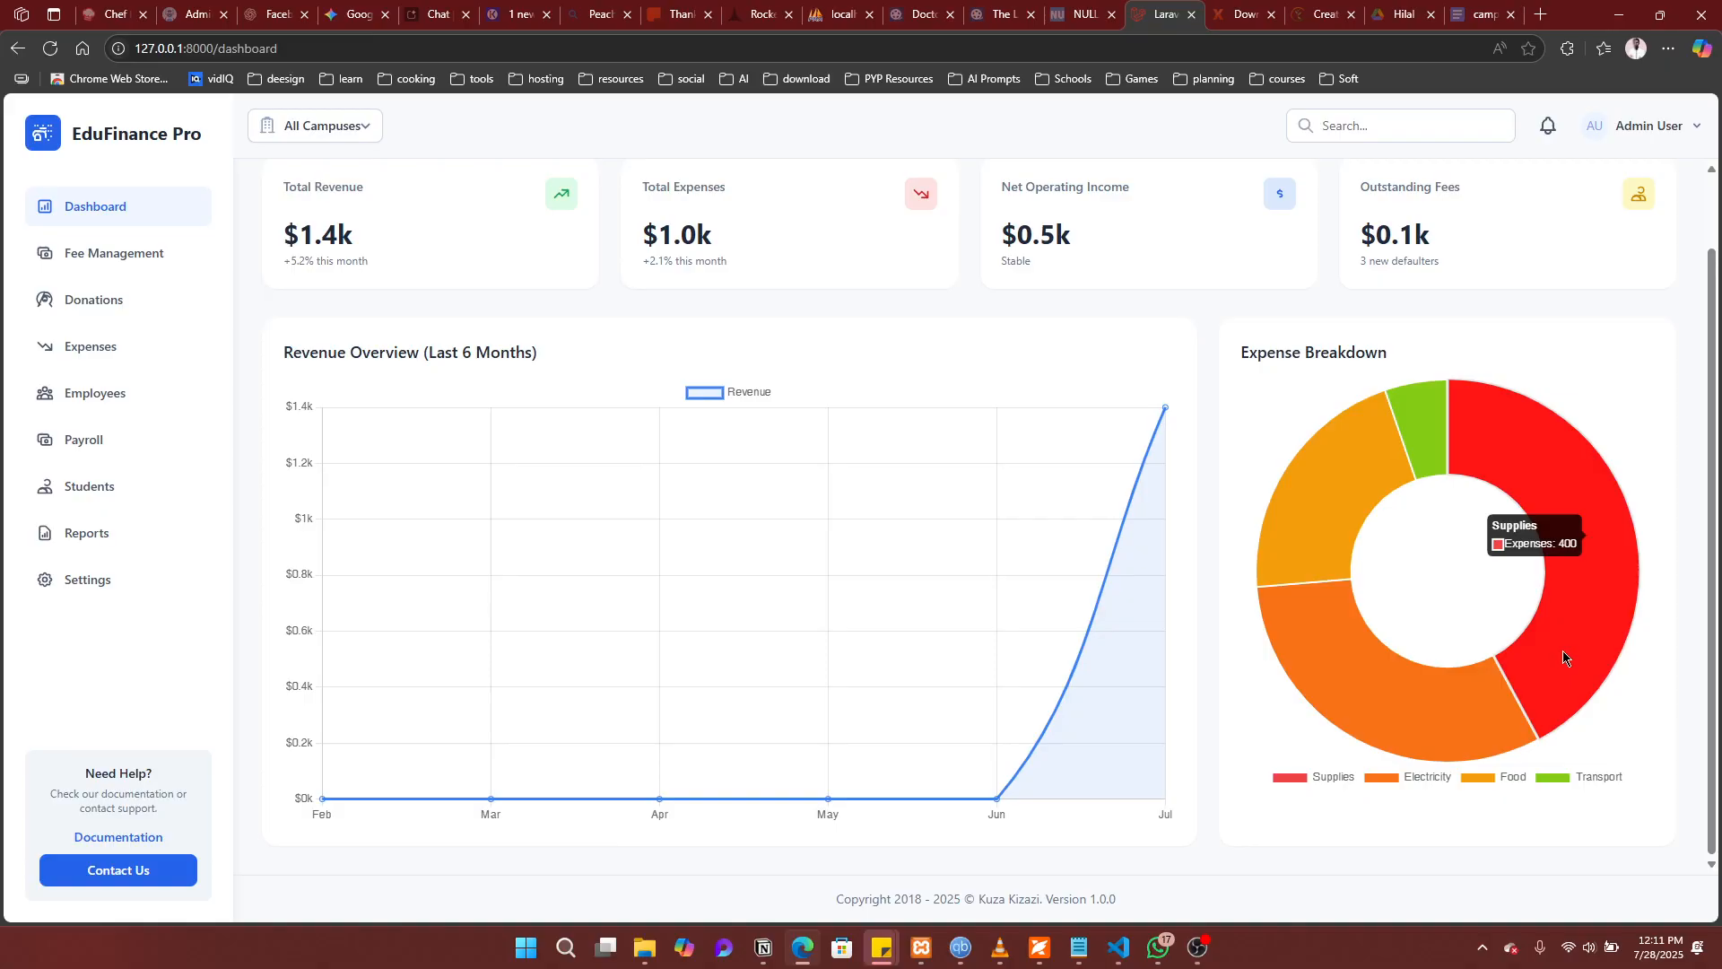
mouse_move(1318, 551)
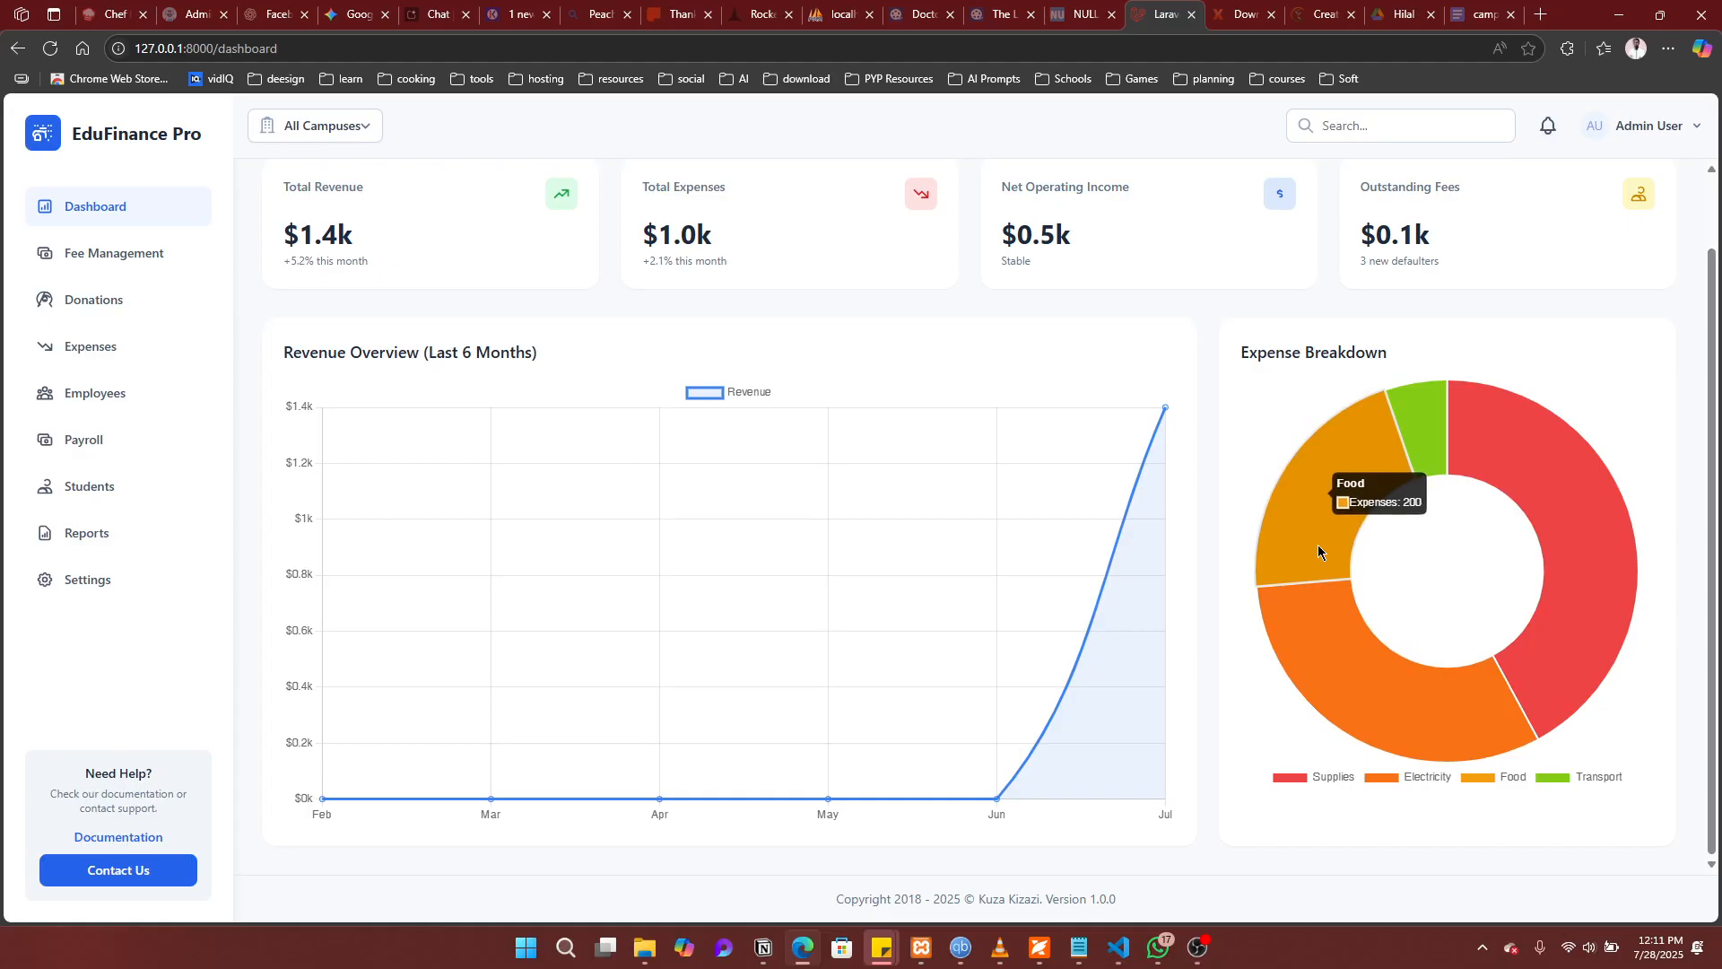
mouse_move(1418, 419)
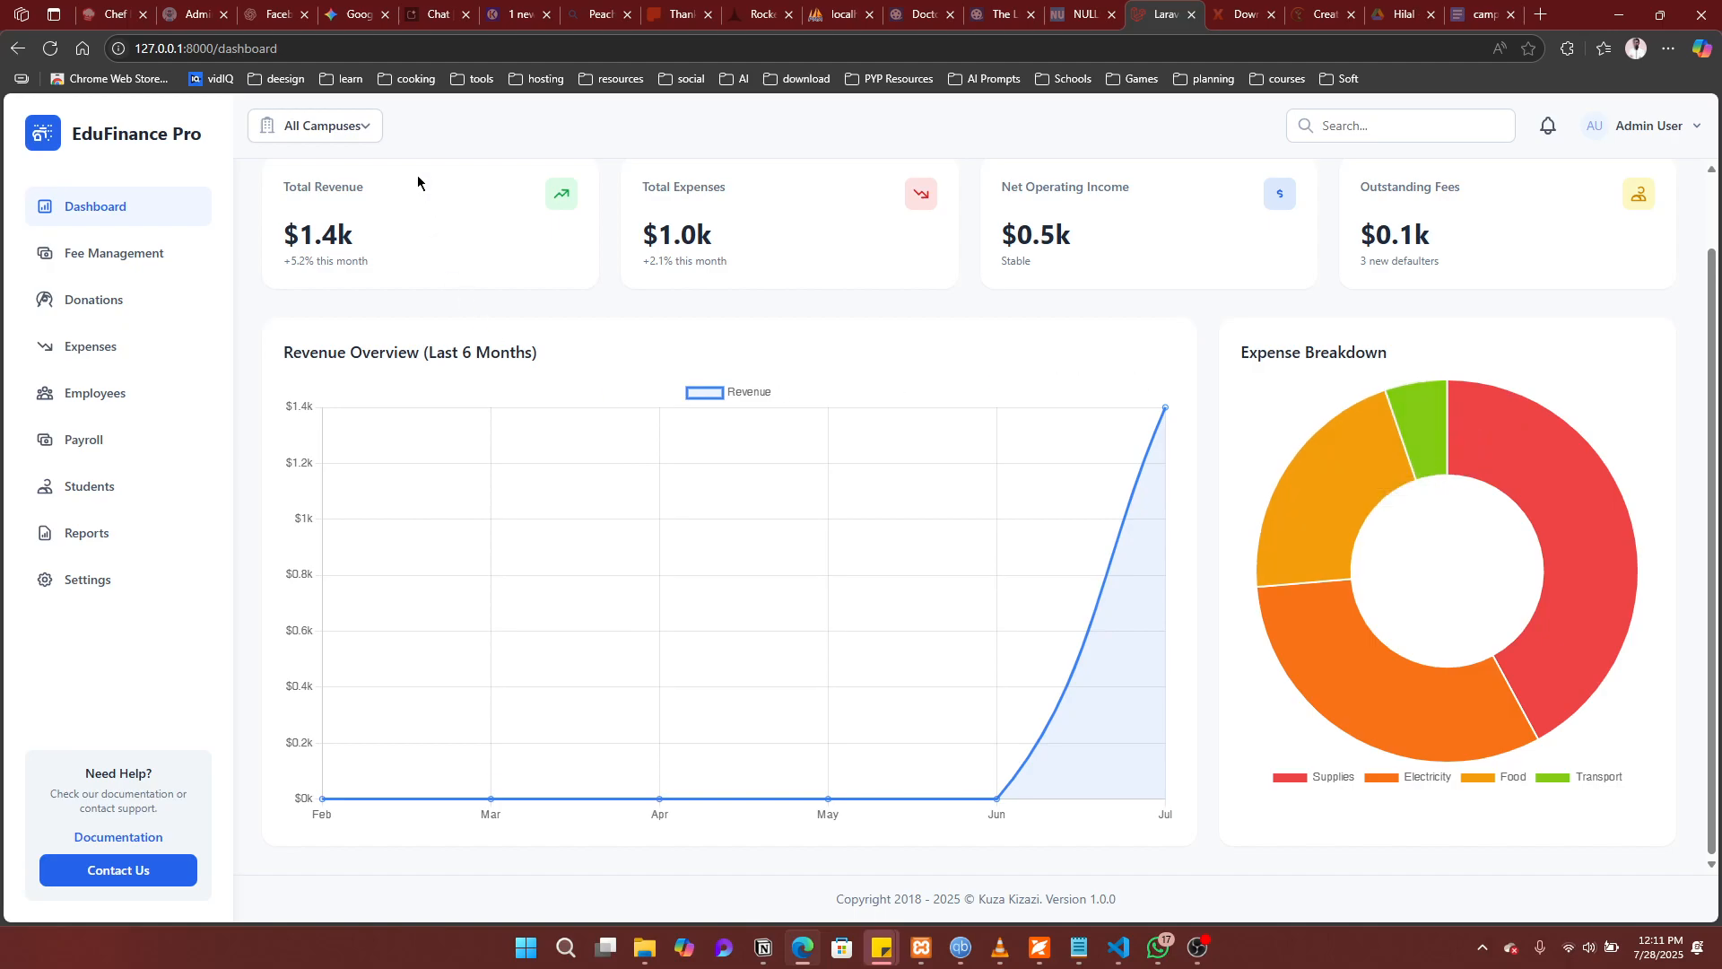
click(369, 131)
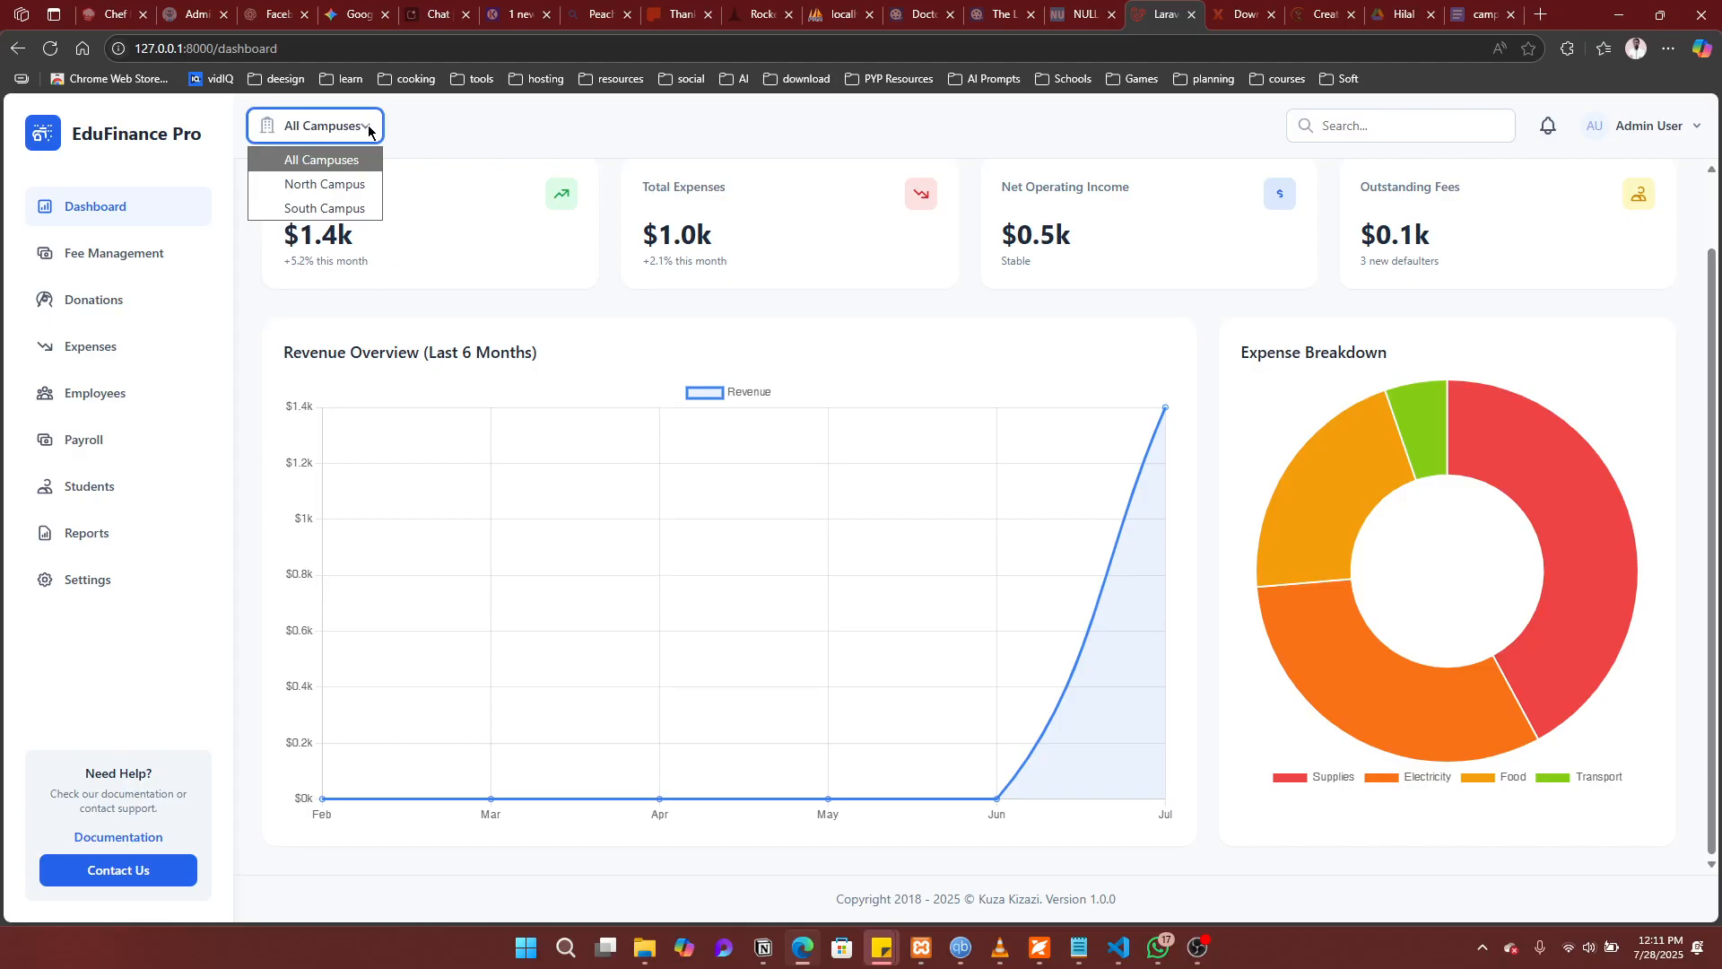
Step: Filter the dashboard to North Campus, review its figures, and reopen the campus selector
click(323, 184)
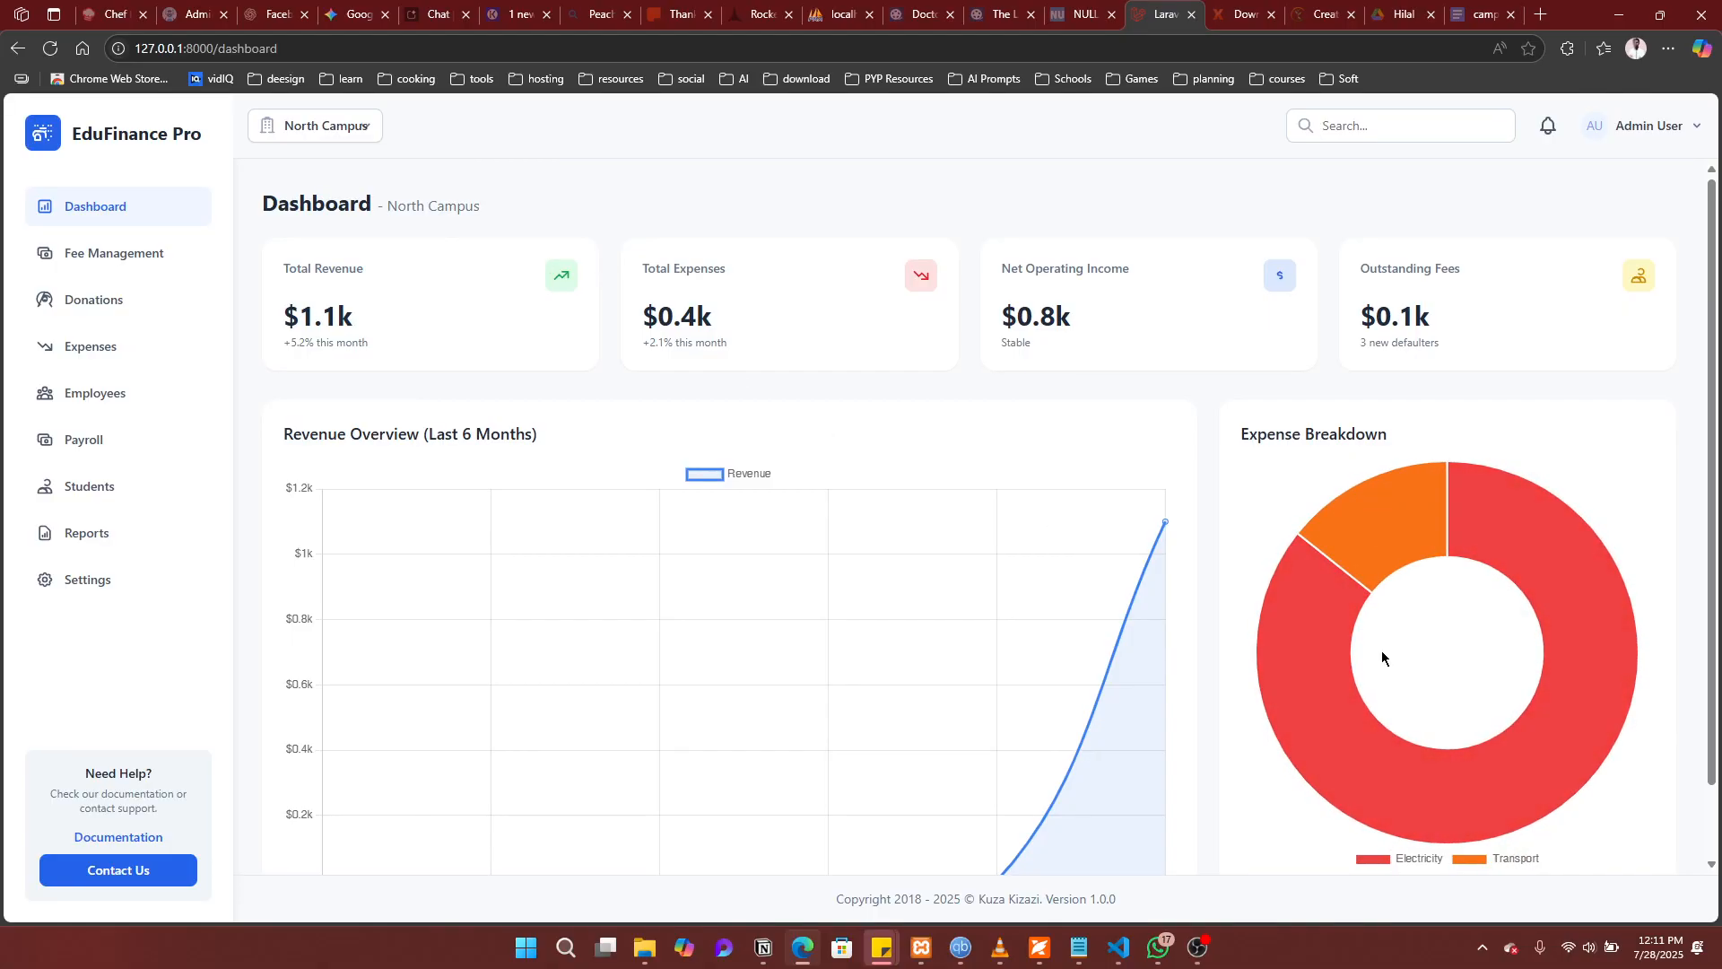
scroll(945, 549, down, 1)
scroll(945, 549, up, 1)
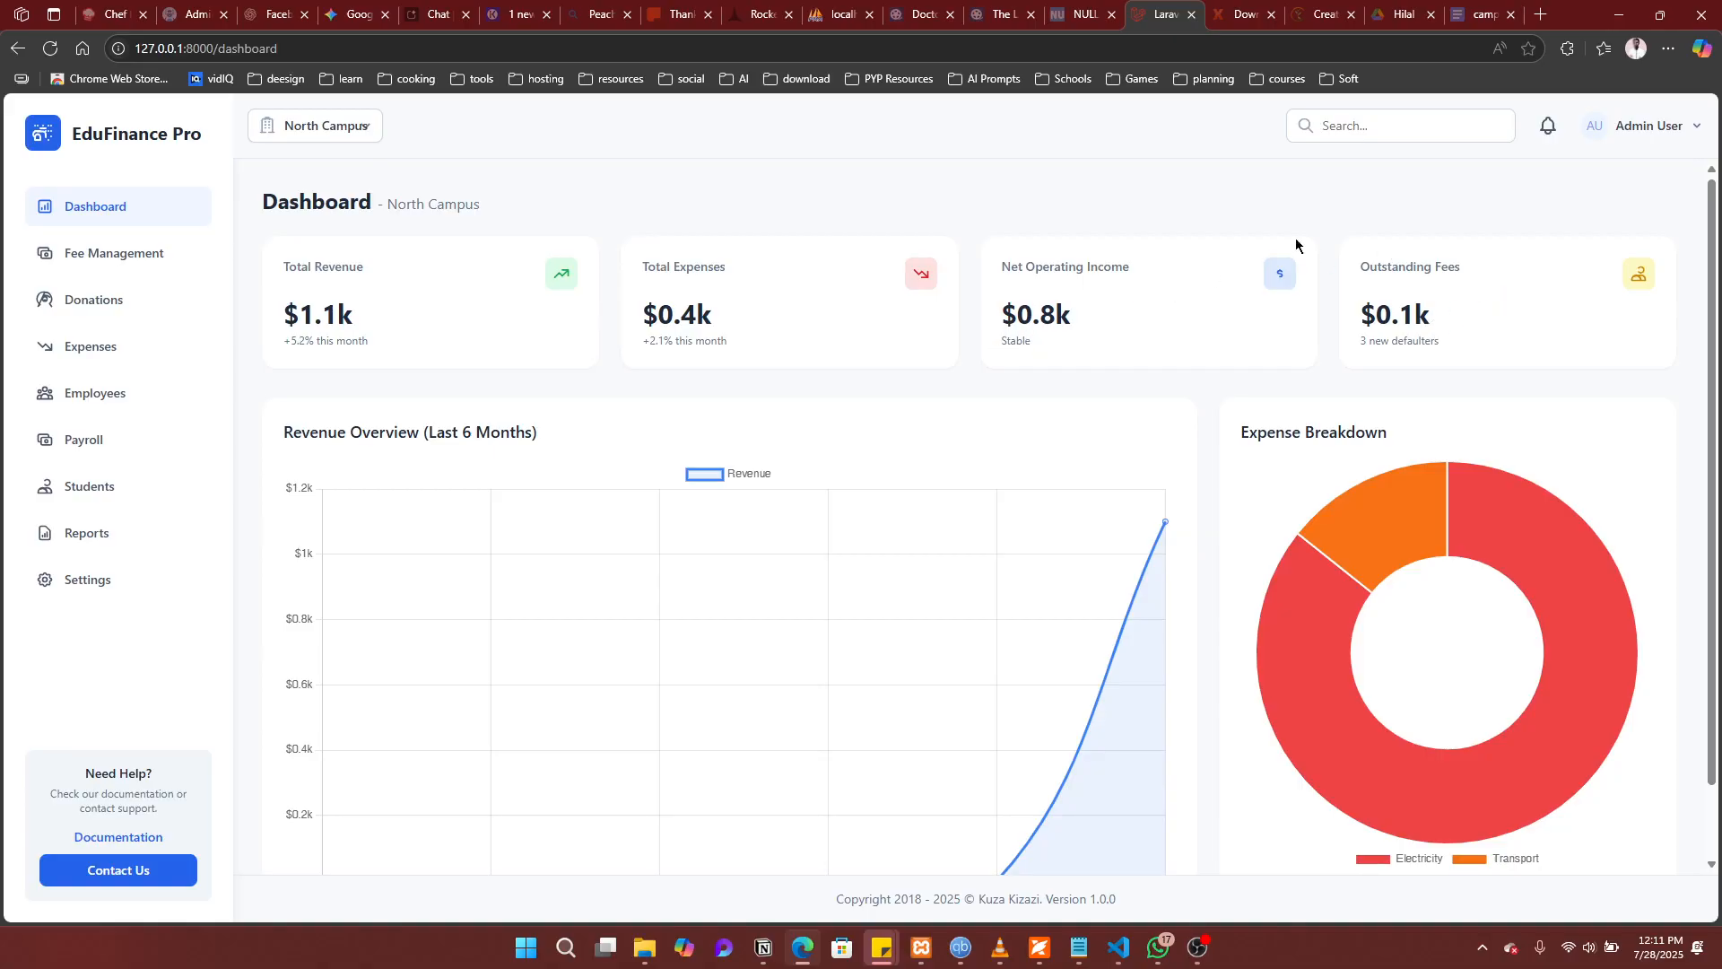
click(333, 122)
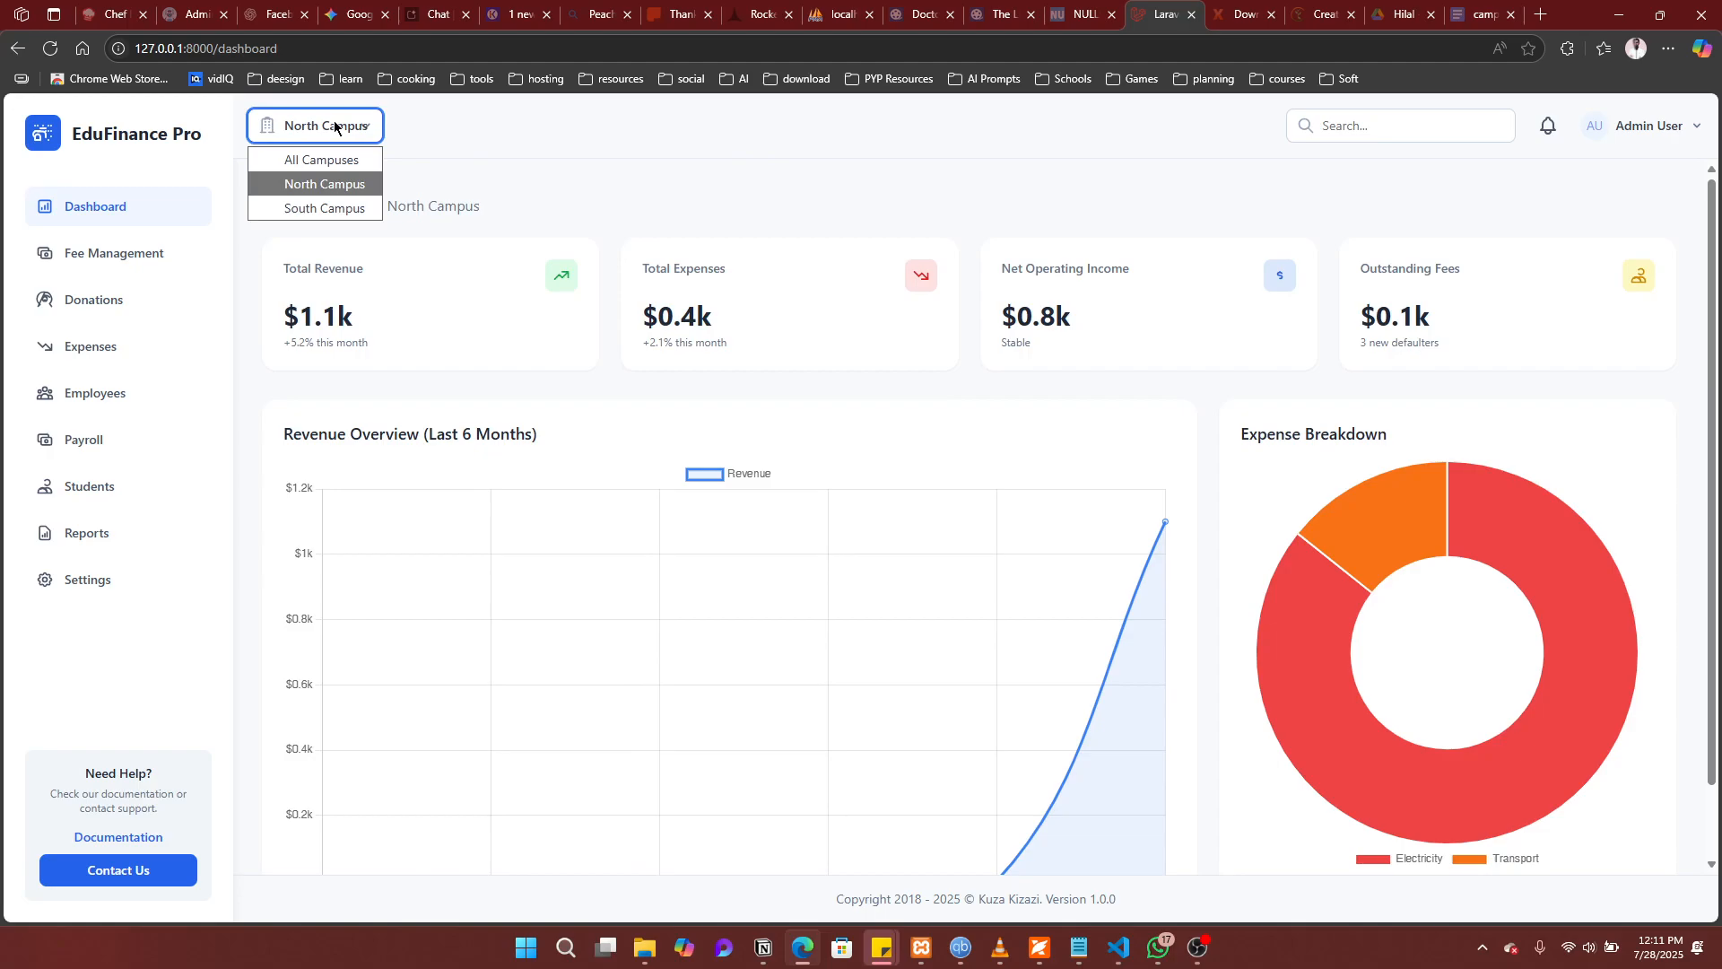
Step: Filter the dashboard to South Campus and check its Supplies and Food donut slice values
click(302, 208)
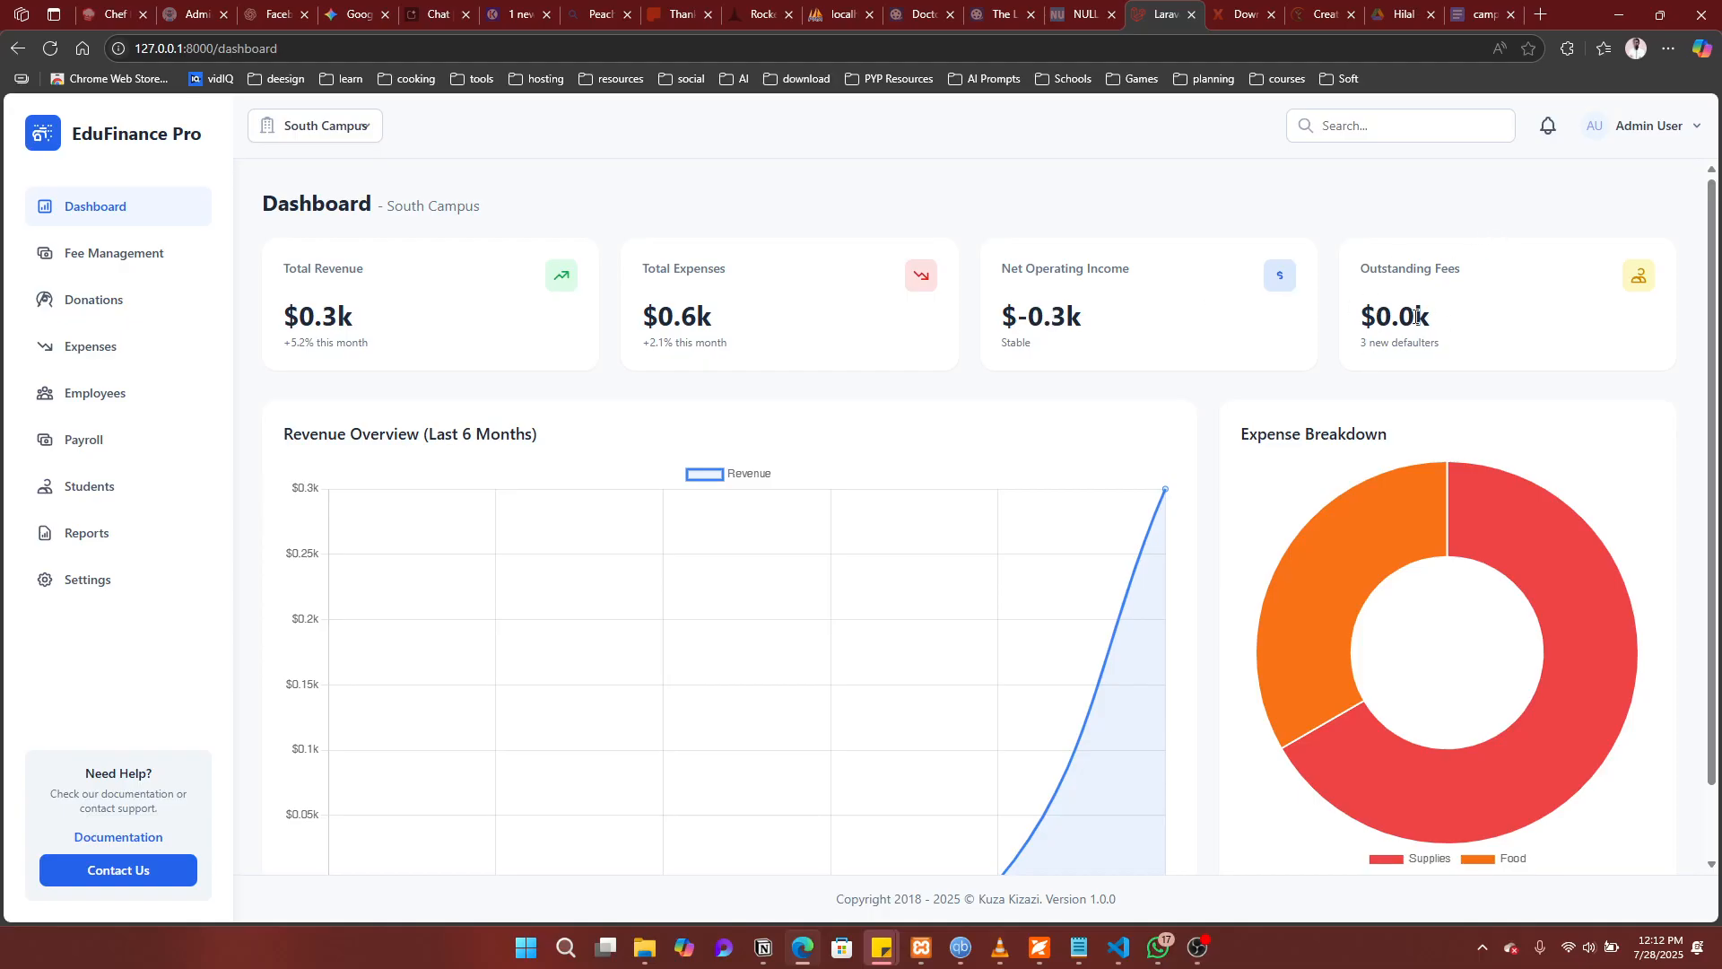
mouse_move(1282, 623)
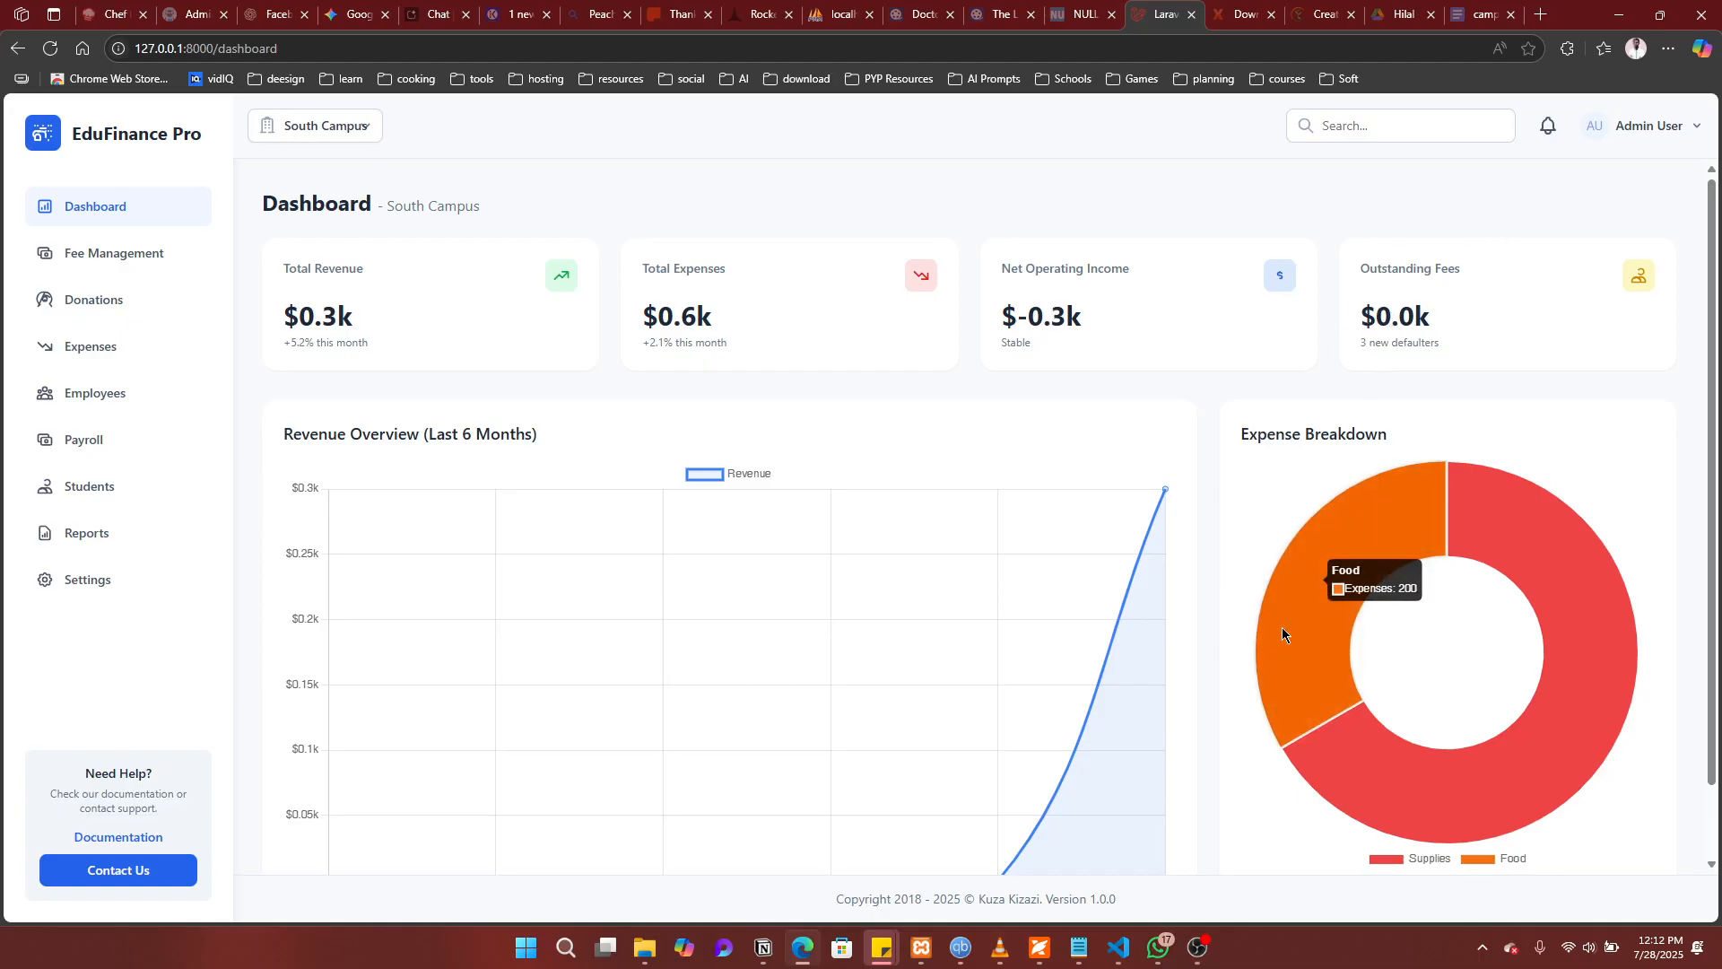
scroll(1282, 627, down, 1)
mouse_move(1446, 728)
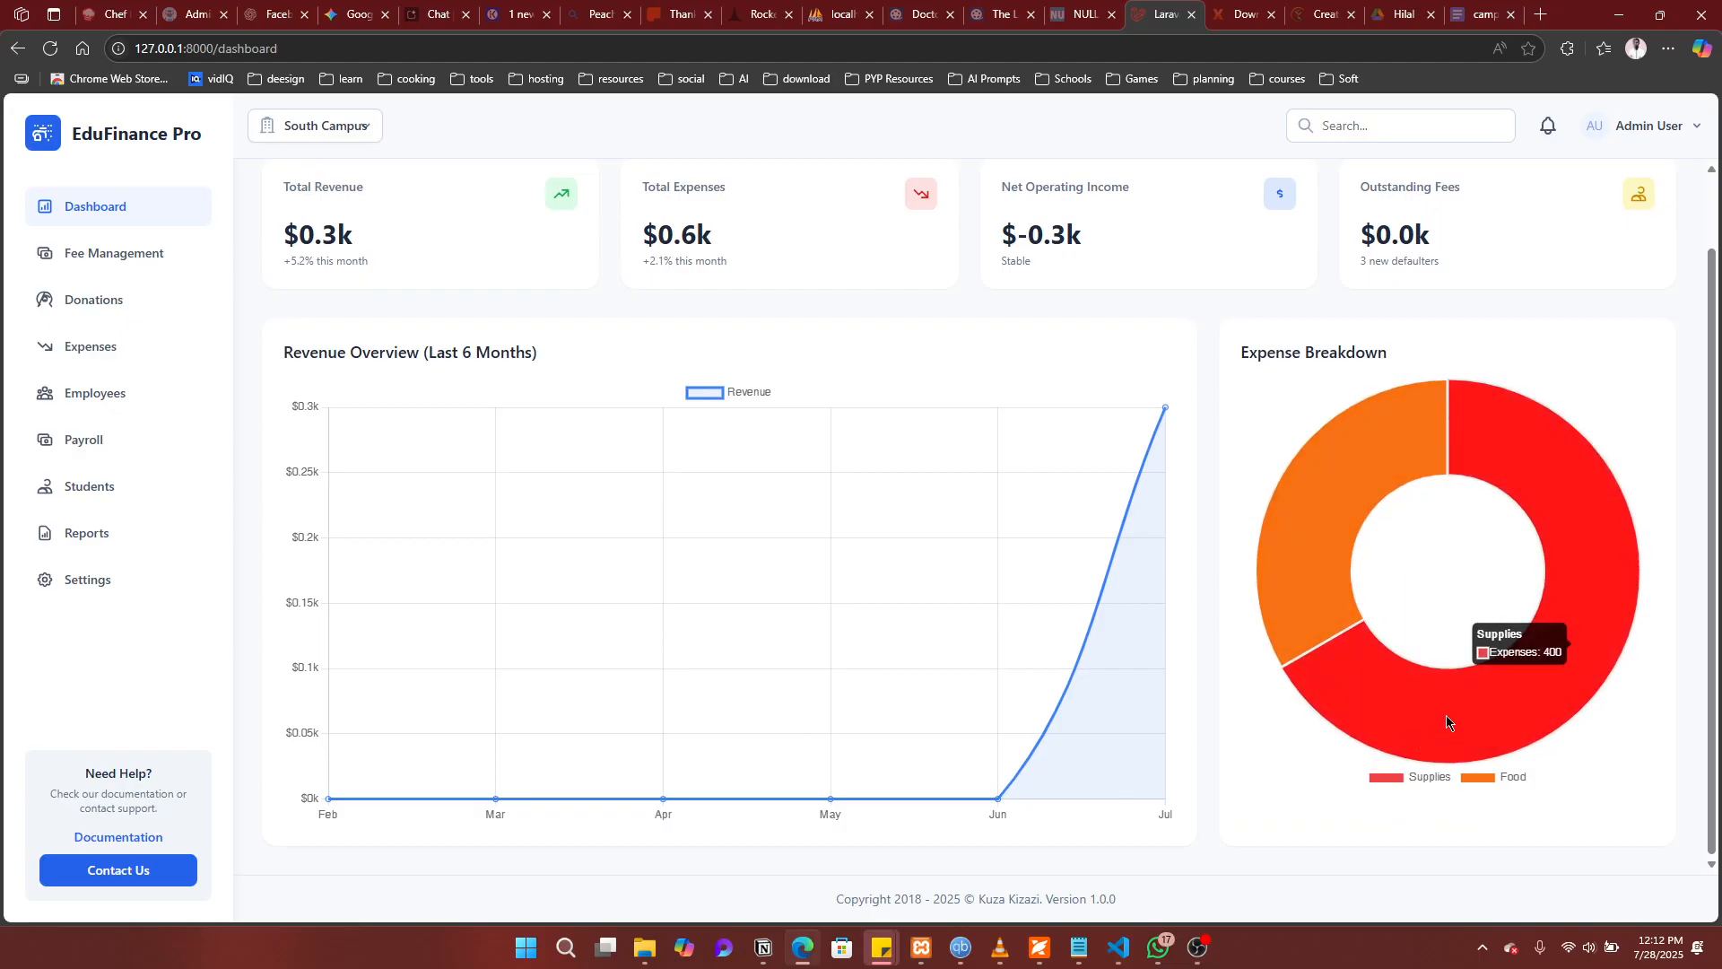
mouse_move(1325, 543)
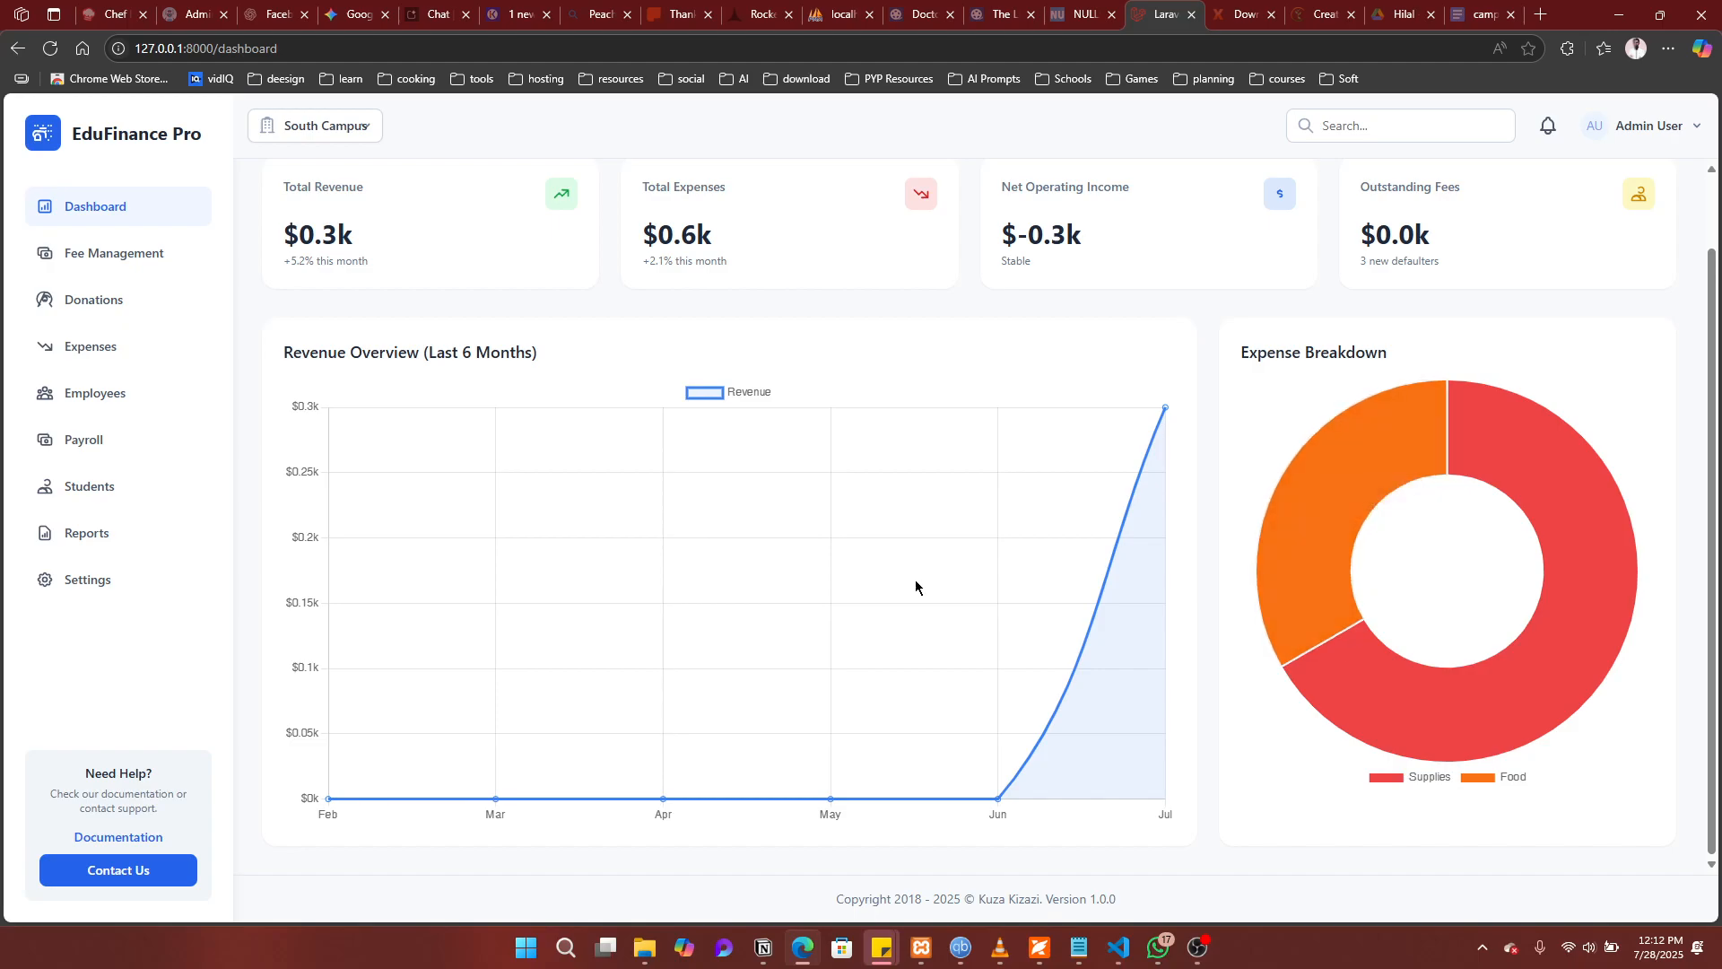
scroll(916, 586, up, 1)
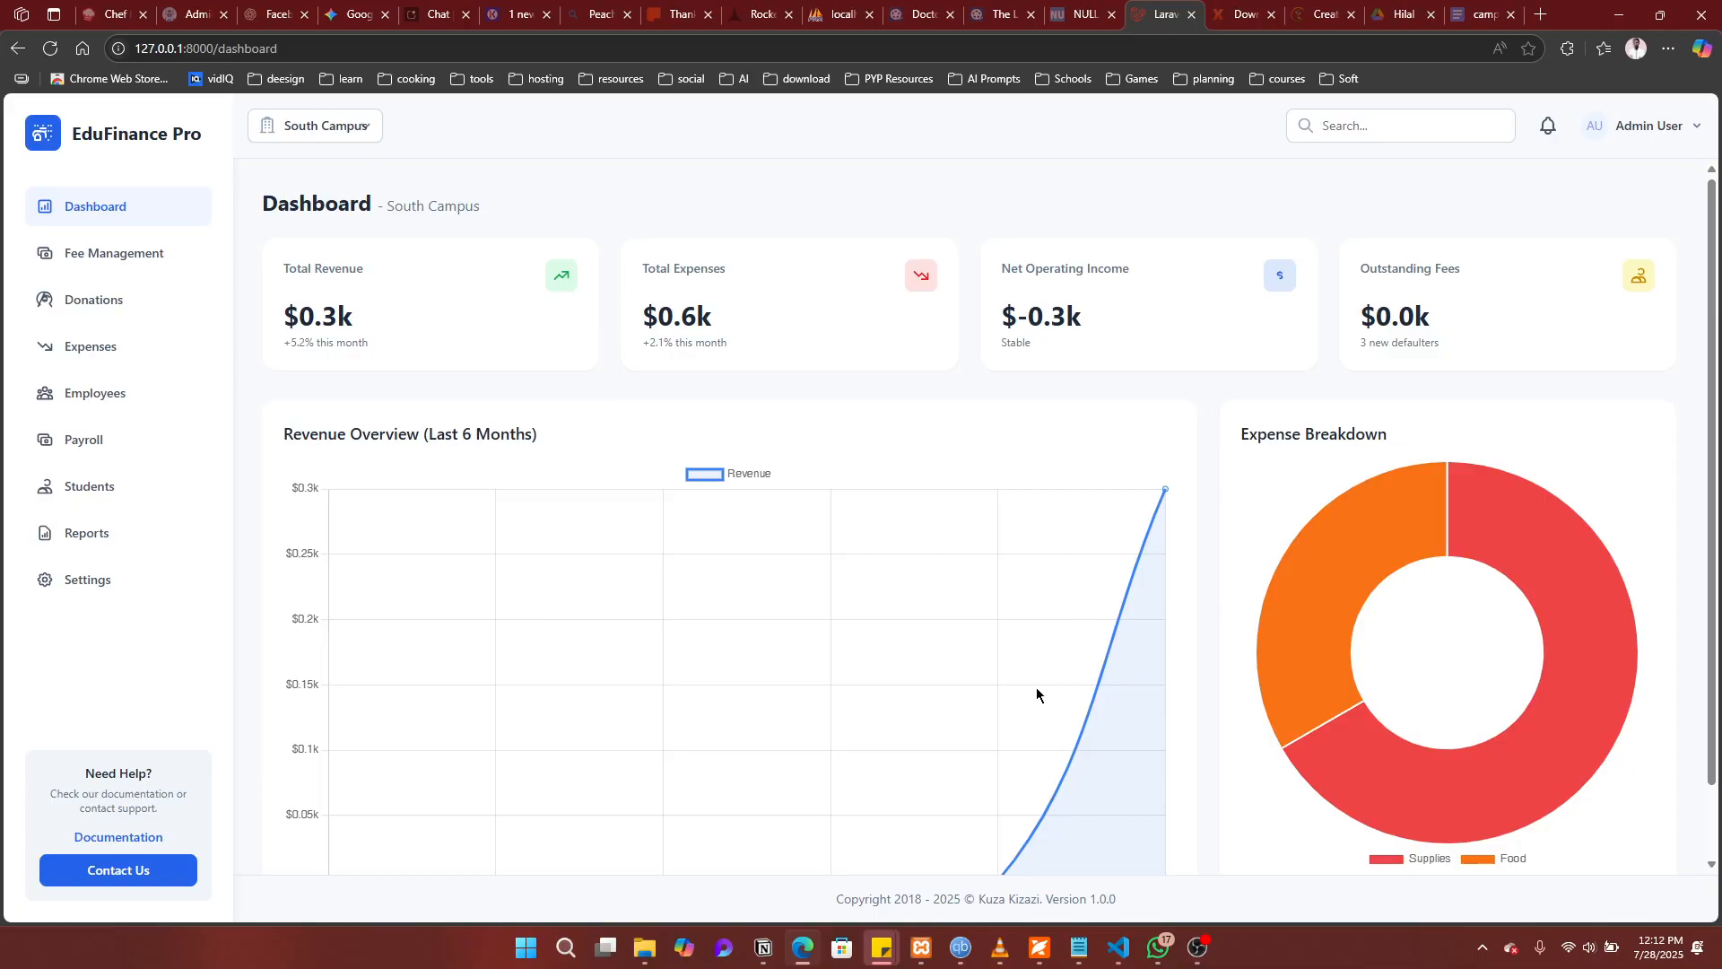
scroll(955, 709, down, 1)
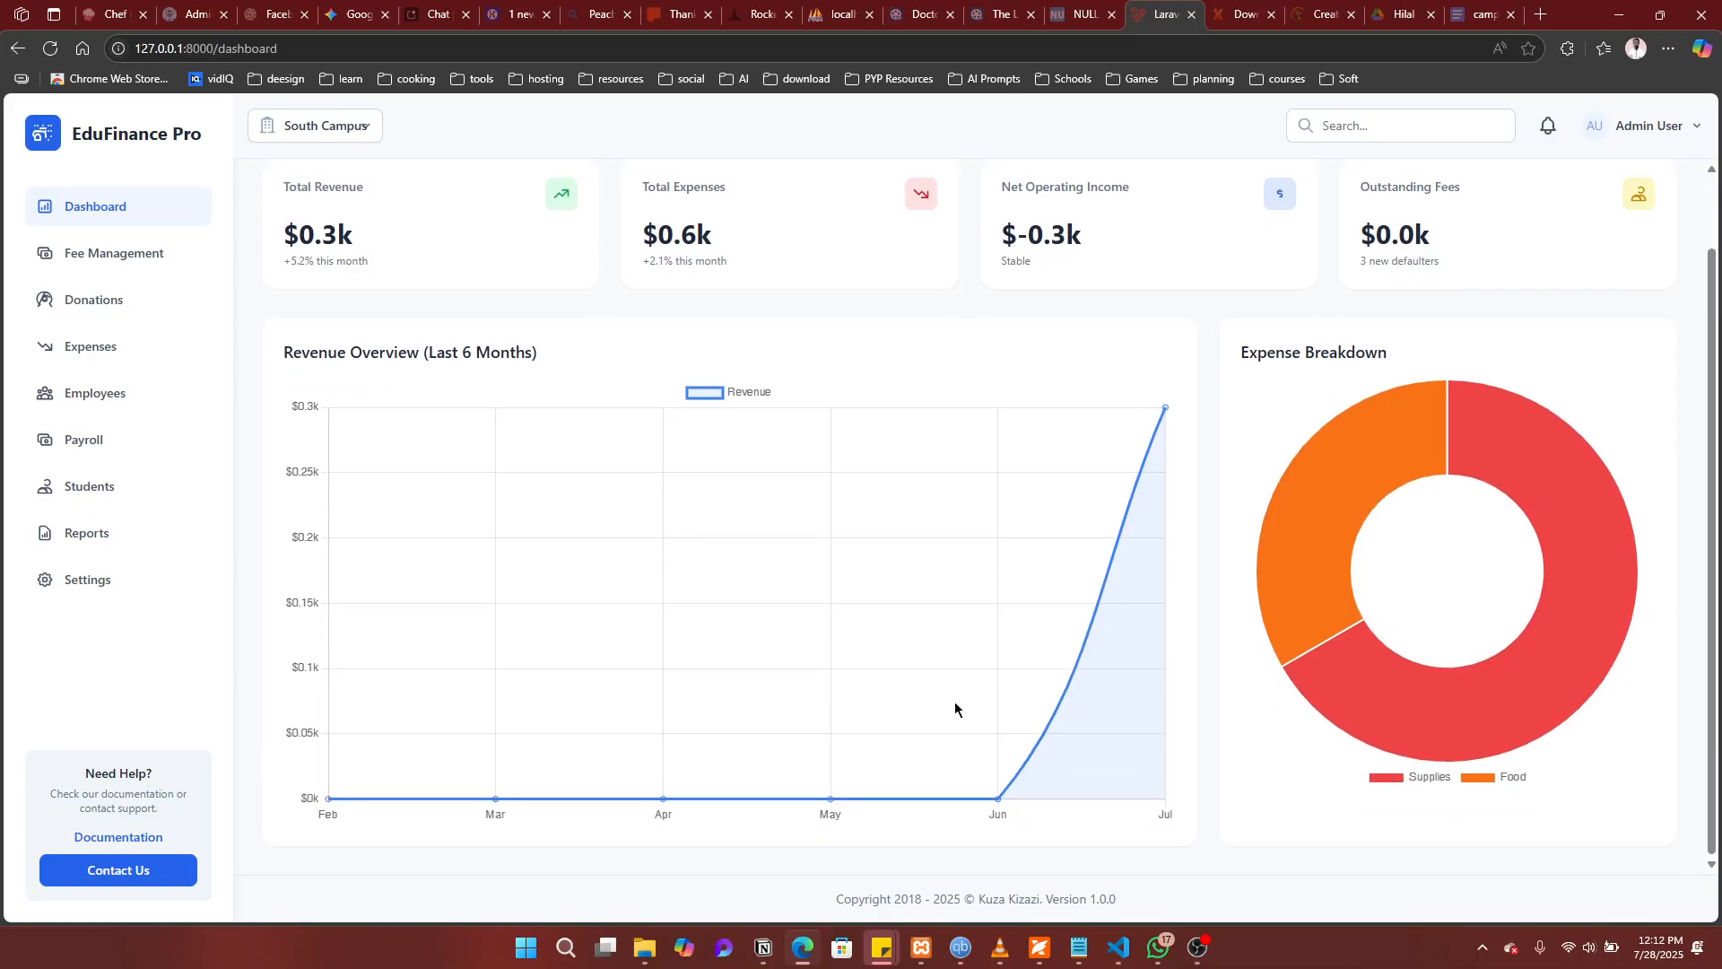